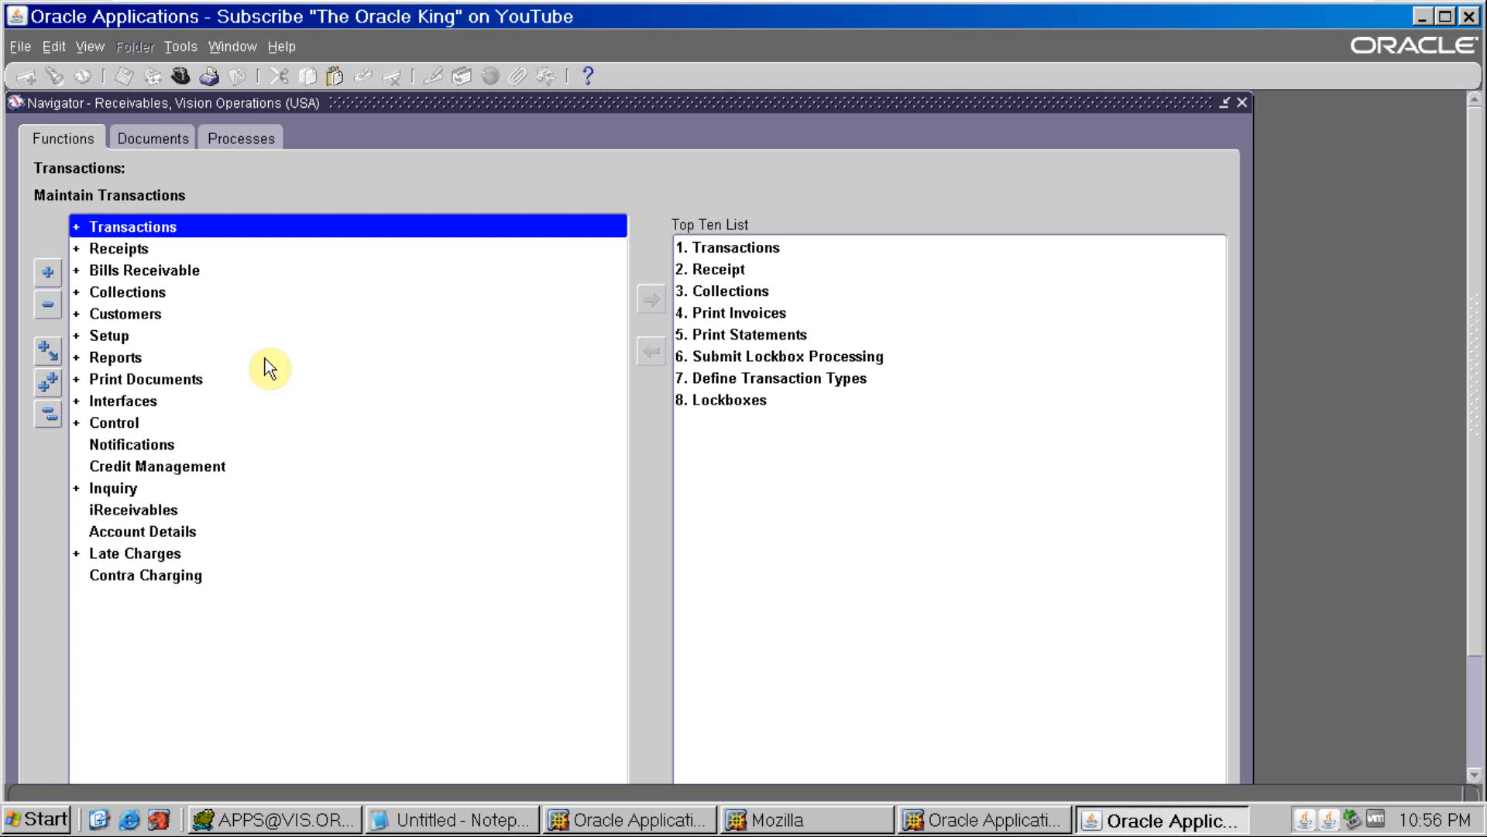
- Open the customer Profile Classes form and name the new profile class ABC Profile Class
{"action": "double_click", "coordinate": [147, 318]}
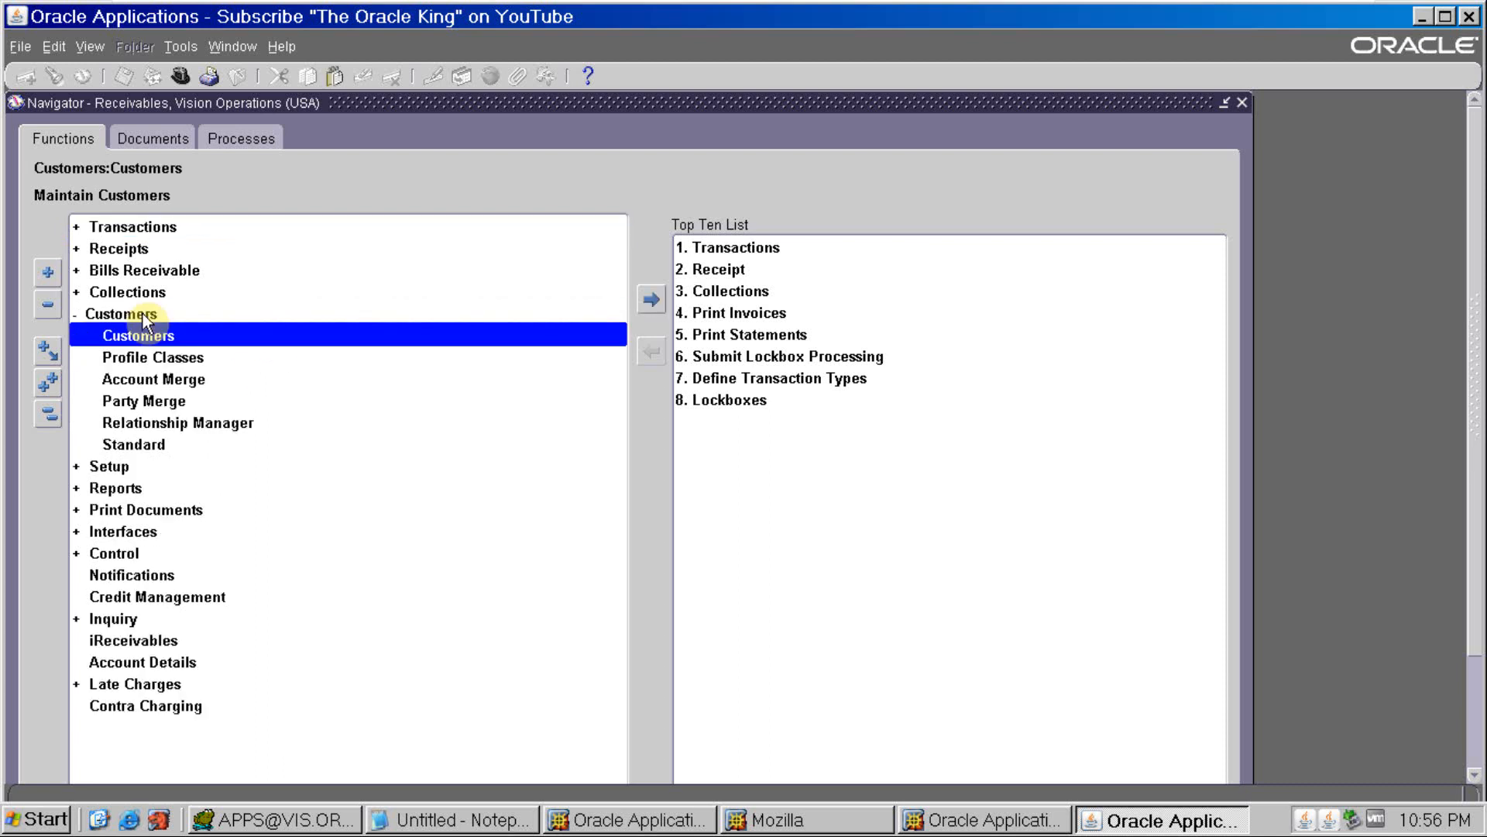
{"action": "double_click", "coordinate": [166, 358]}
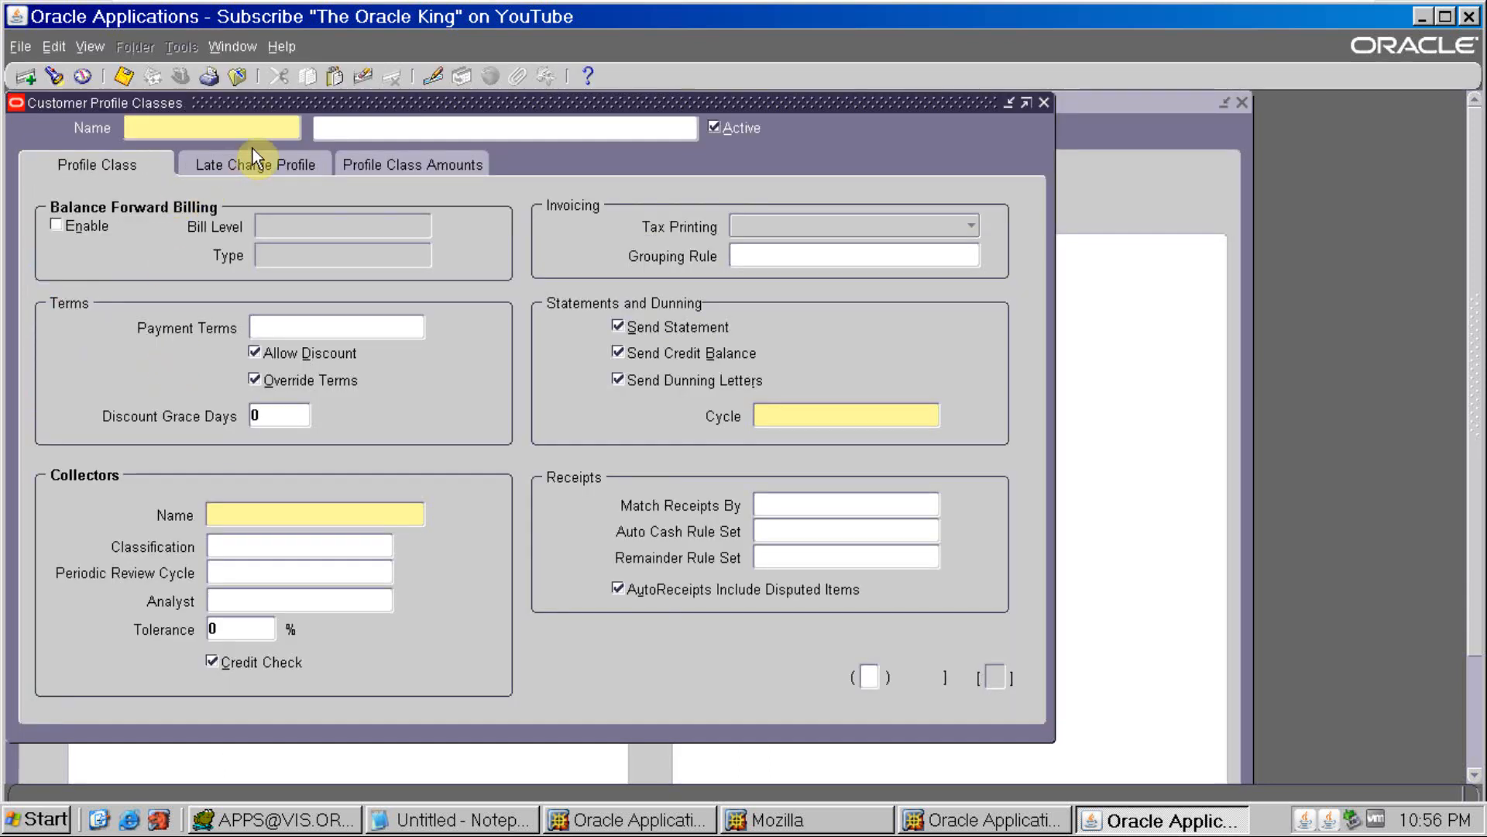
{"action": "type", "text": "ABC Profile Cklass"}
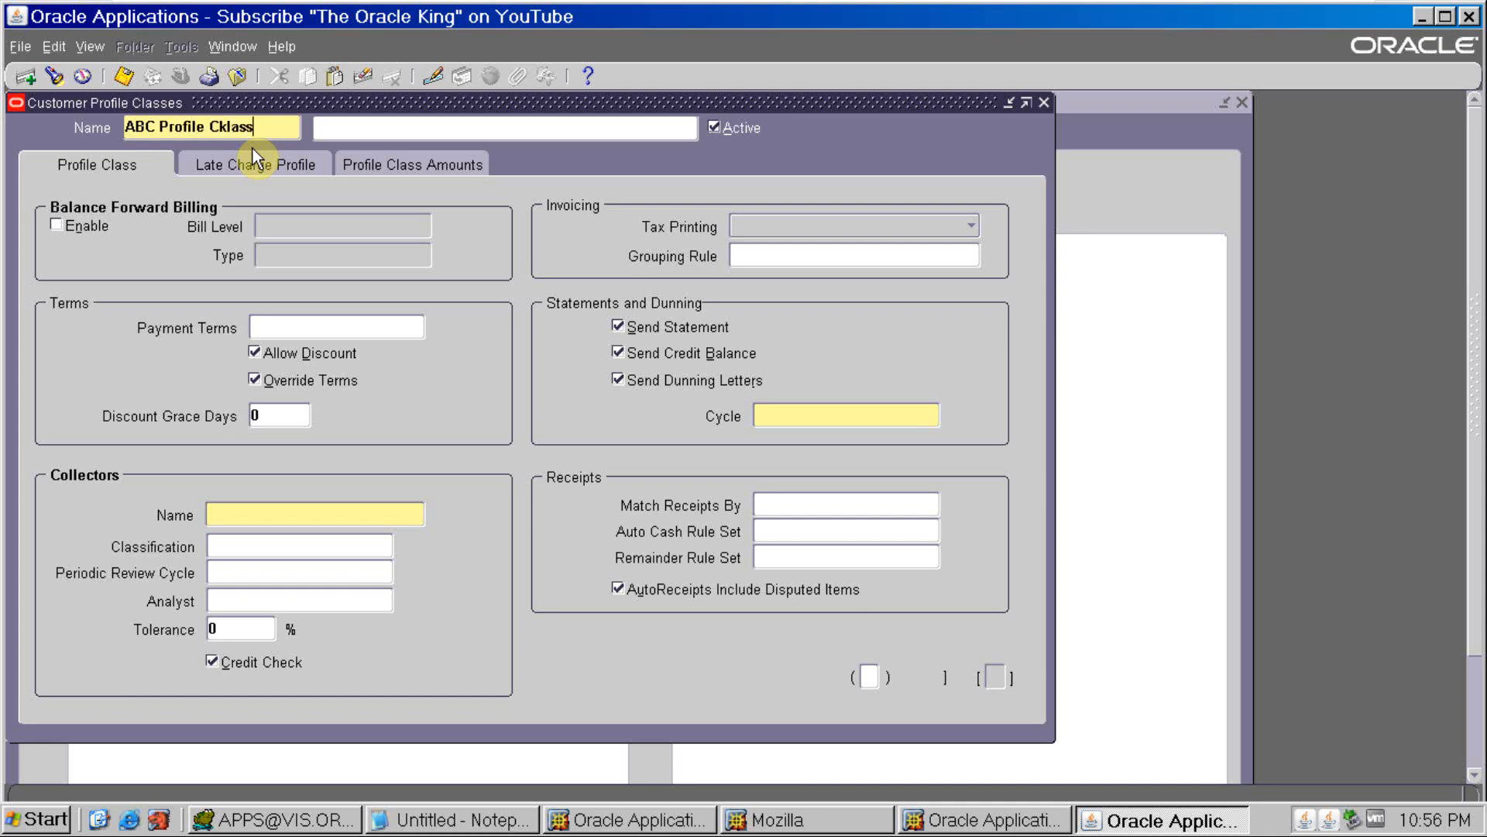
{"action": "key", "text": "BackSpace"}
{"action": "key", "text": "BackSpace"}
{"action": "key", "text": "BackSpace"}
{"action": "key", "text": "BackSpace"}
{"action": "type", "text": "lass"}
- Copy the profile class name into the description field beside it
{"action": "left_click_drag", "start_coordinate": [254, 125], "coordinate": [88, 112]}
{"action": "key", "text": "ctrl+c"}
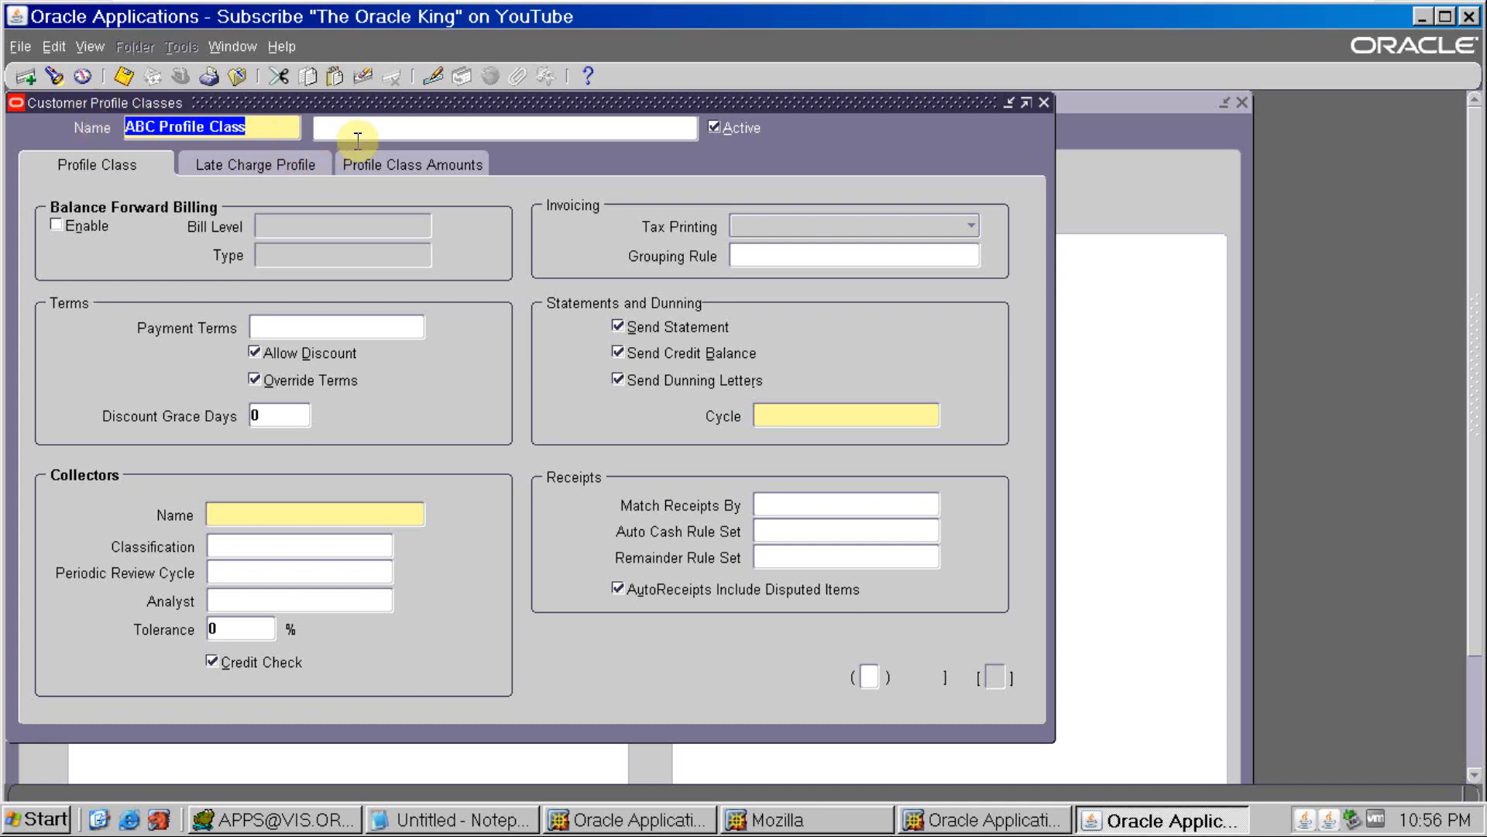
{"action": "left_click", "coordinate": [348, 127]}
{"action": "key", "text": "ctrl+v"}
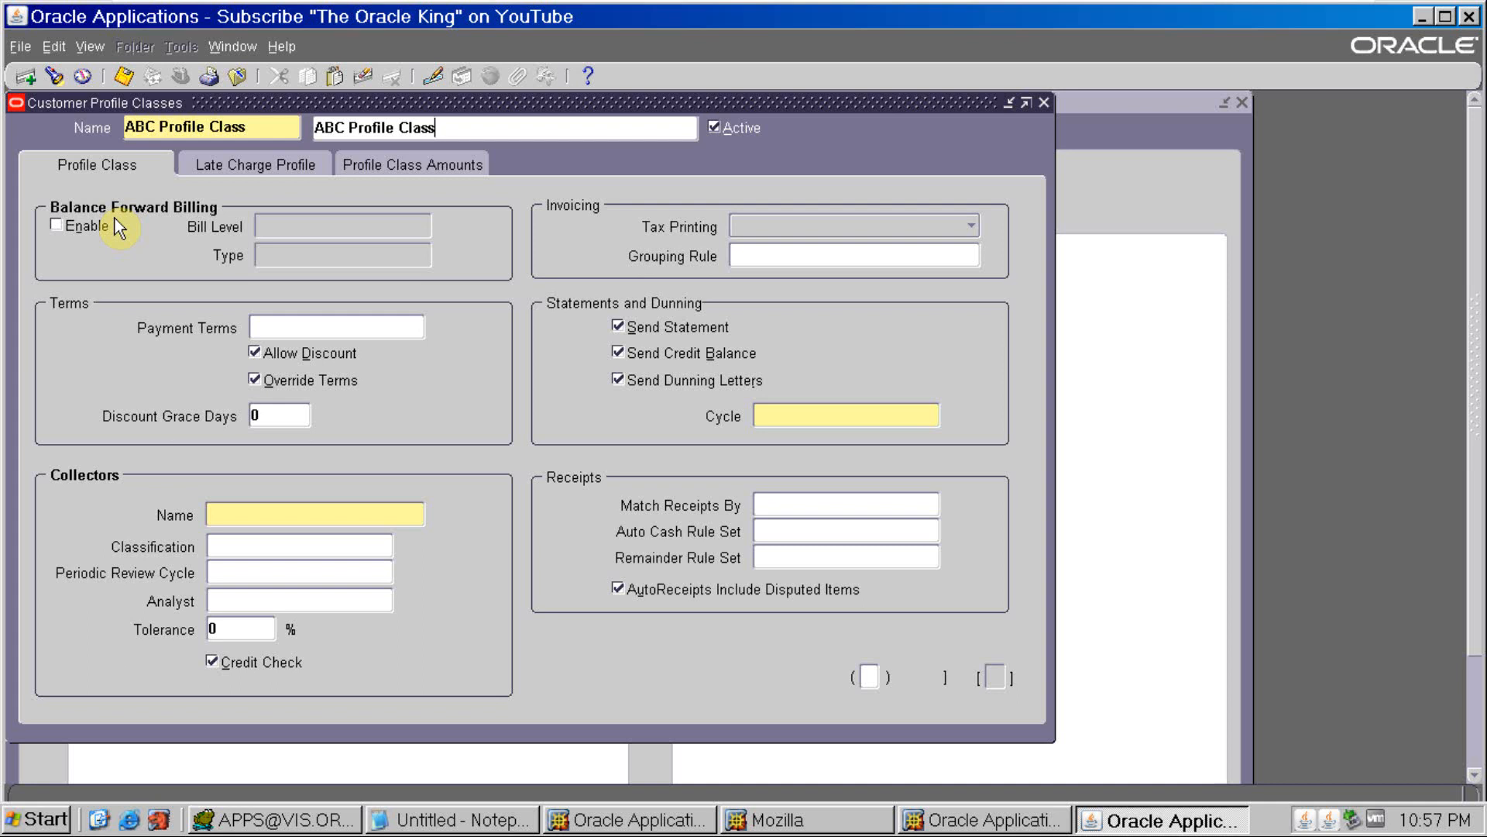
- Enable balance forward billing and review the Account and Site bill levels without choosing one
{"action": "left_click", "coordinate": [60, 227]}
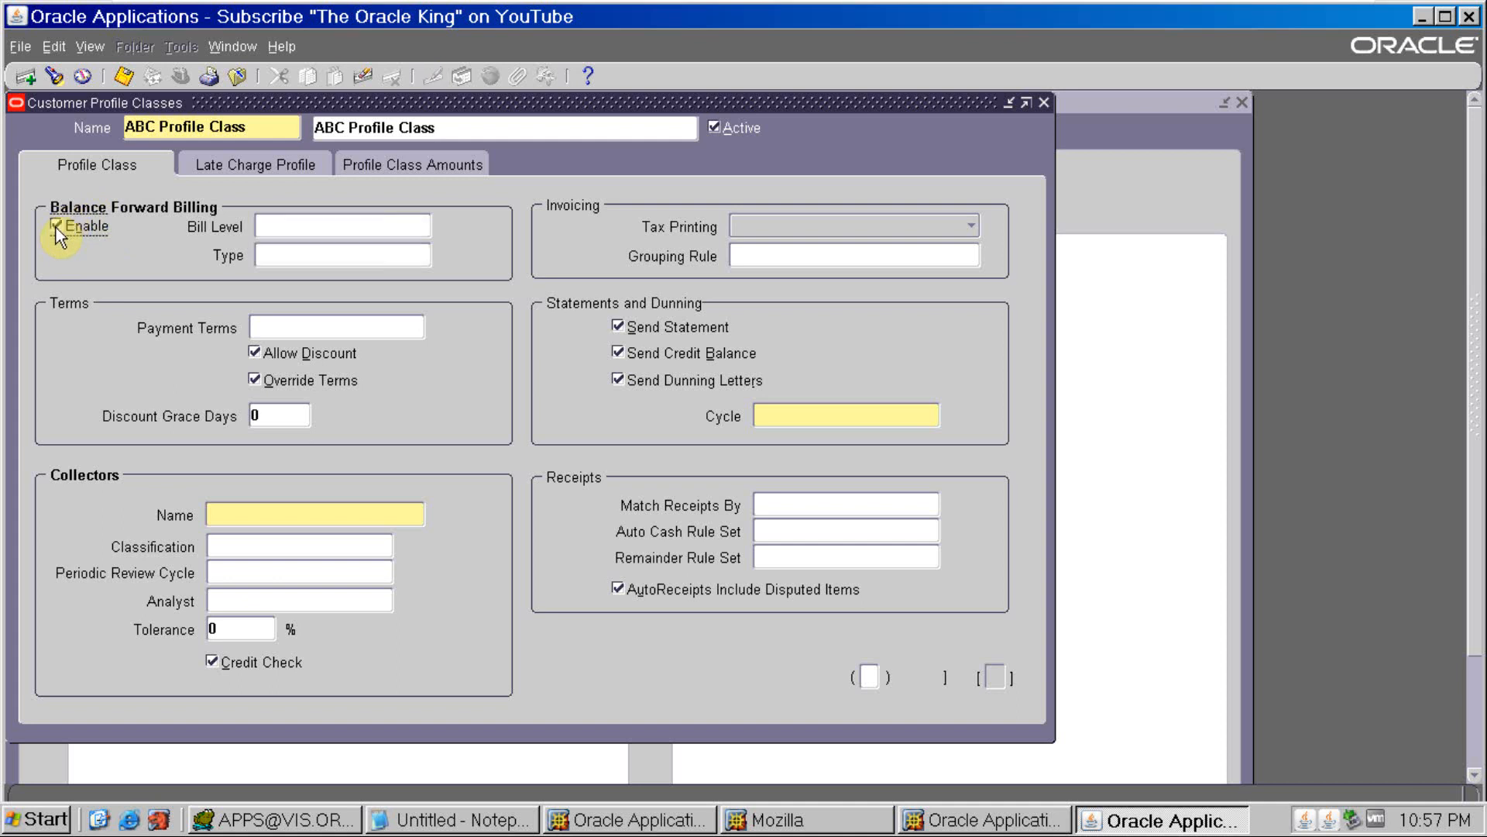
{"action": "left_click", "coordinate": [291, 229]}
{"action": "left_click", "coordinate": [420, 225]}
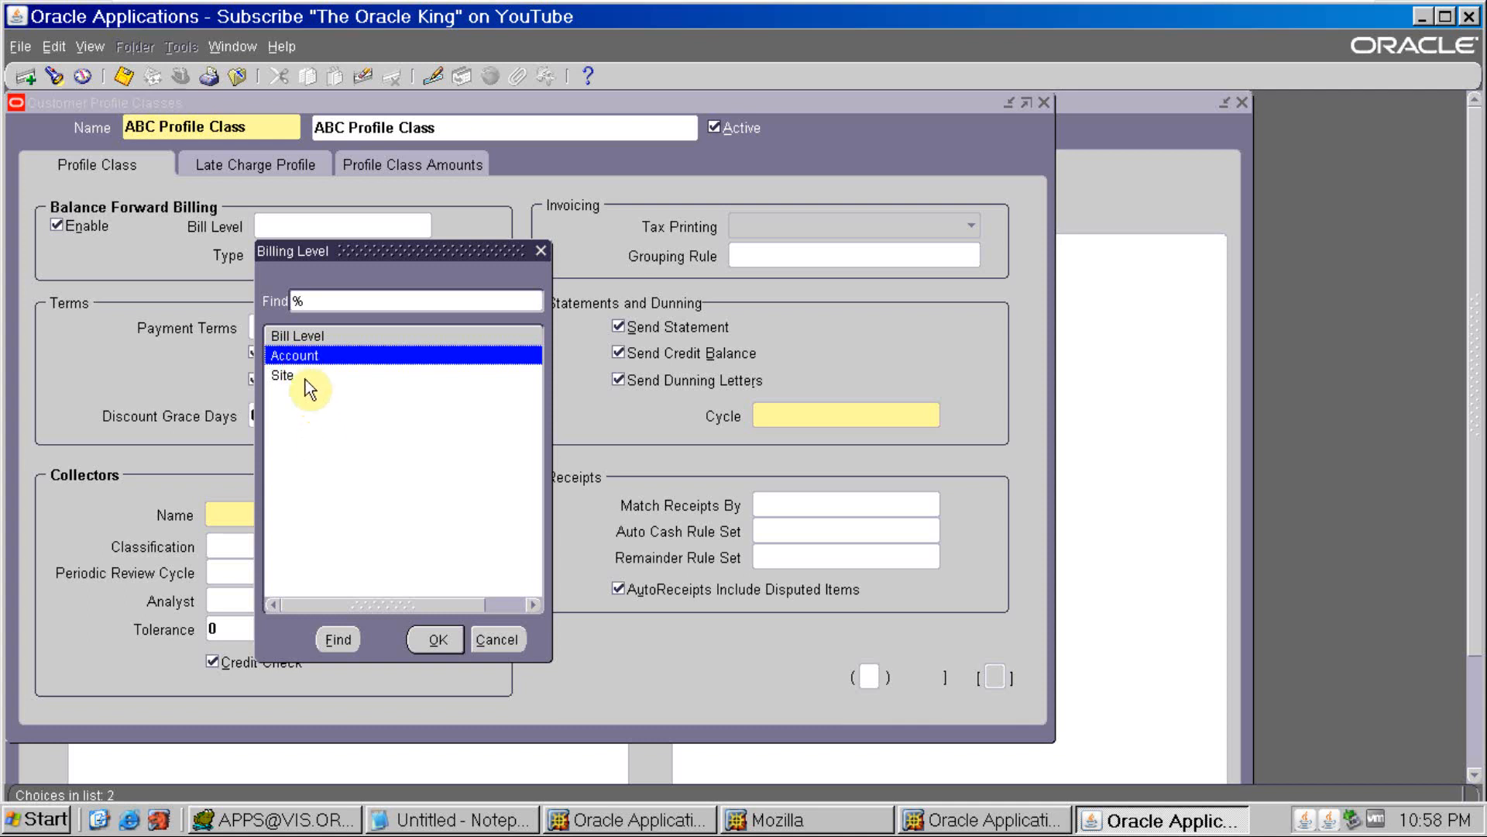
{"action": "left_click", "coordinate": [308, 379]}
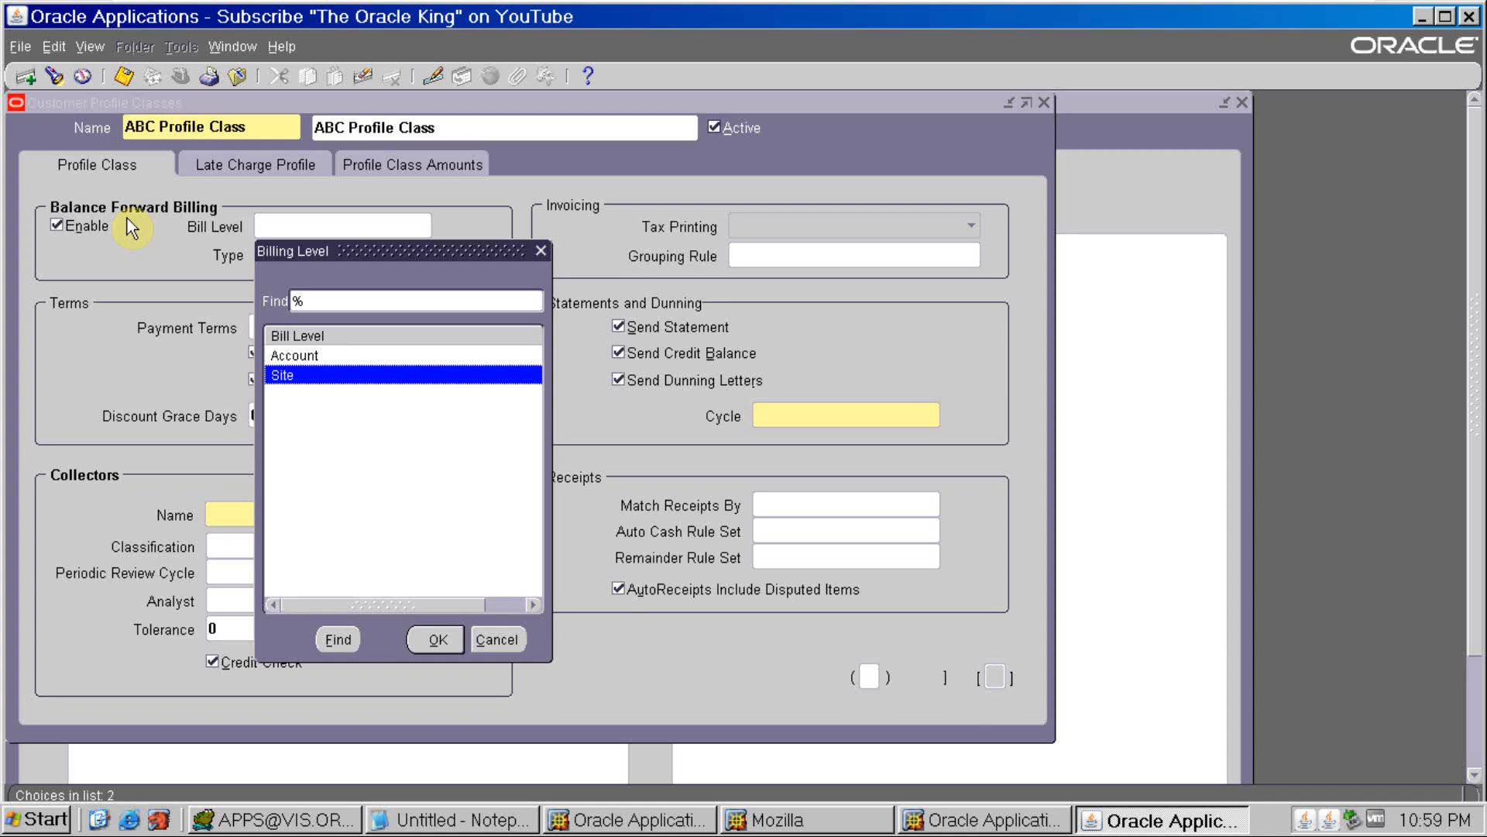
{"action": "left_click", "coordinate": [296, 356]}
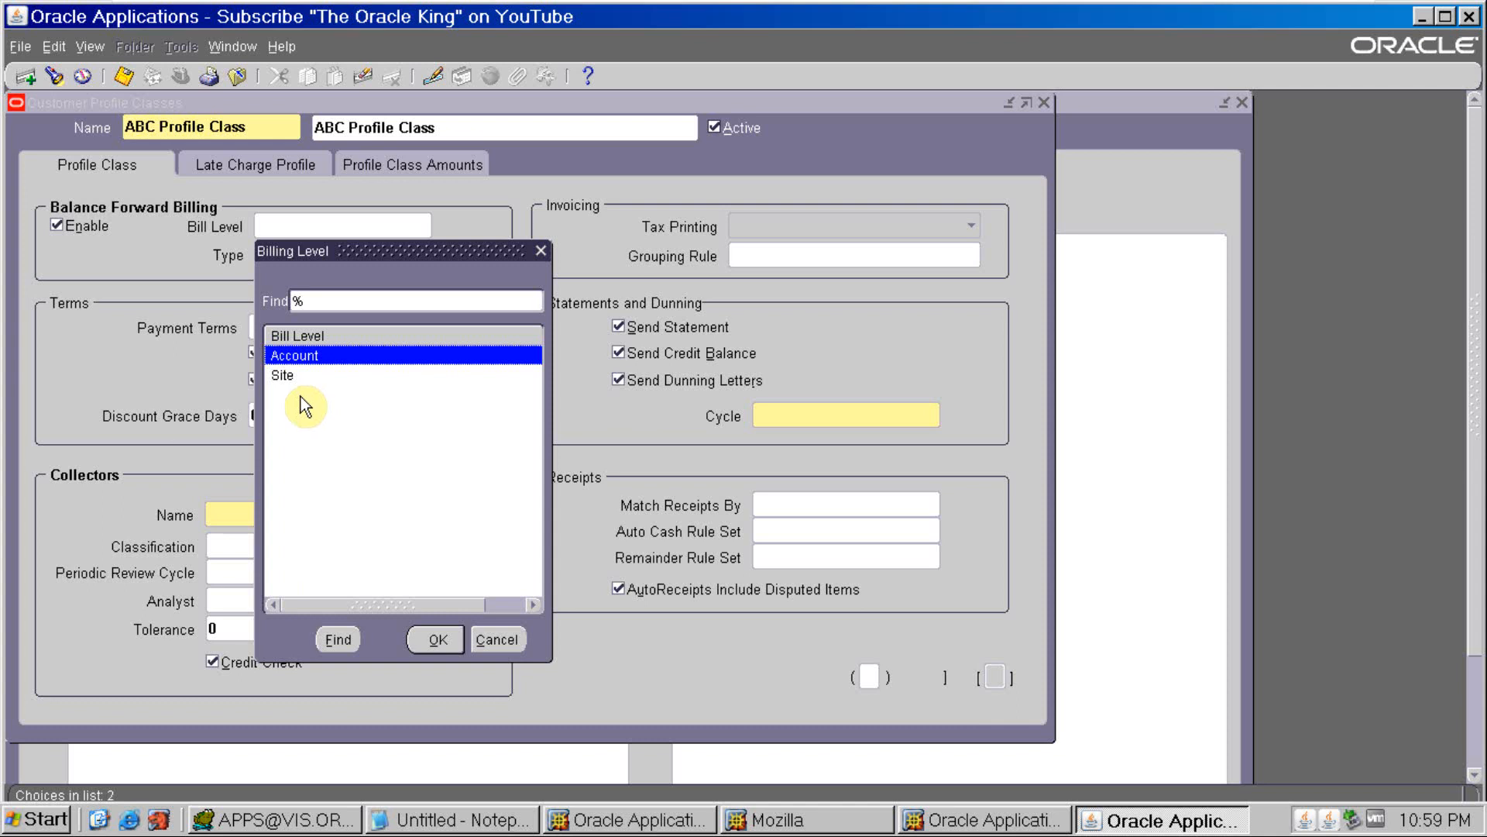
{"action": "left_click", "coordinate": [300, 377]}
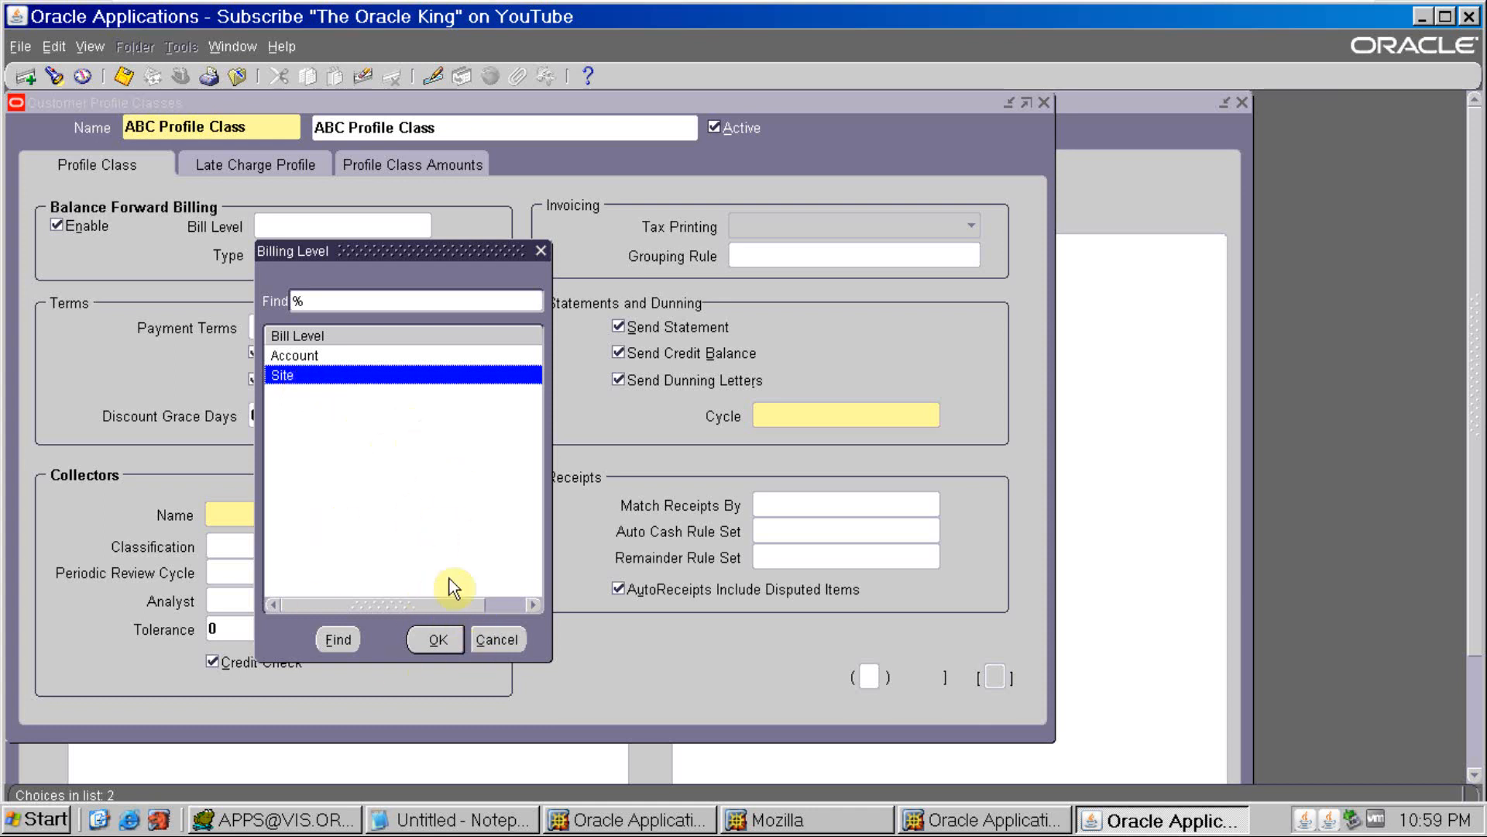
{"action": "left_click", "coordinate": [490, 640]}
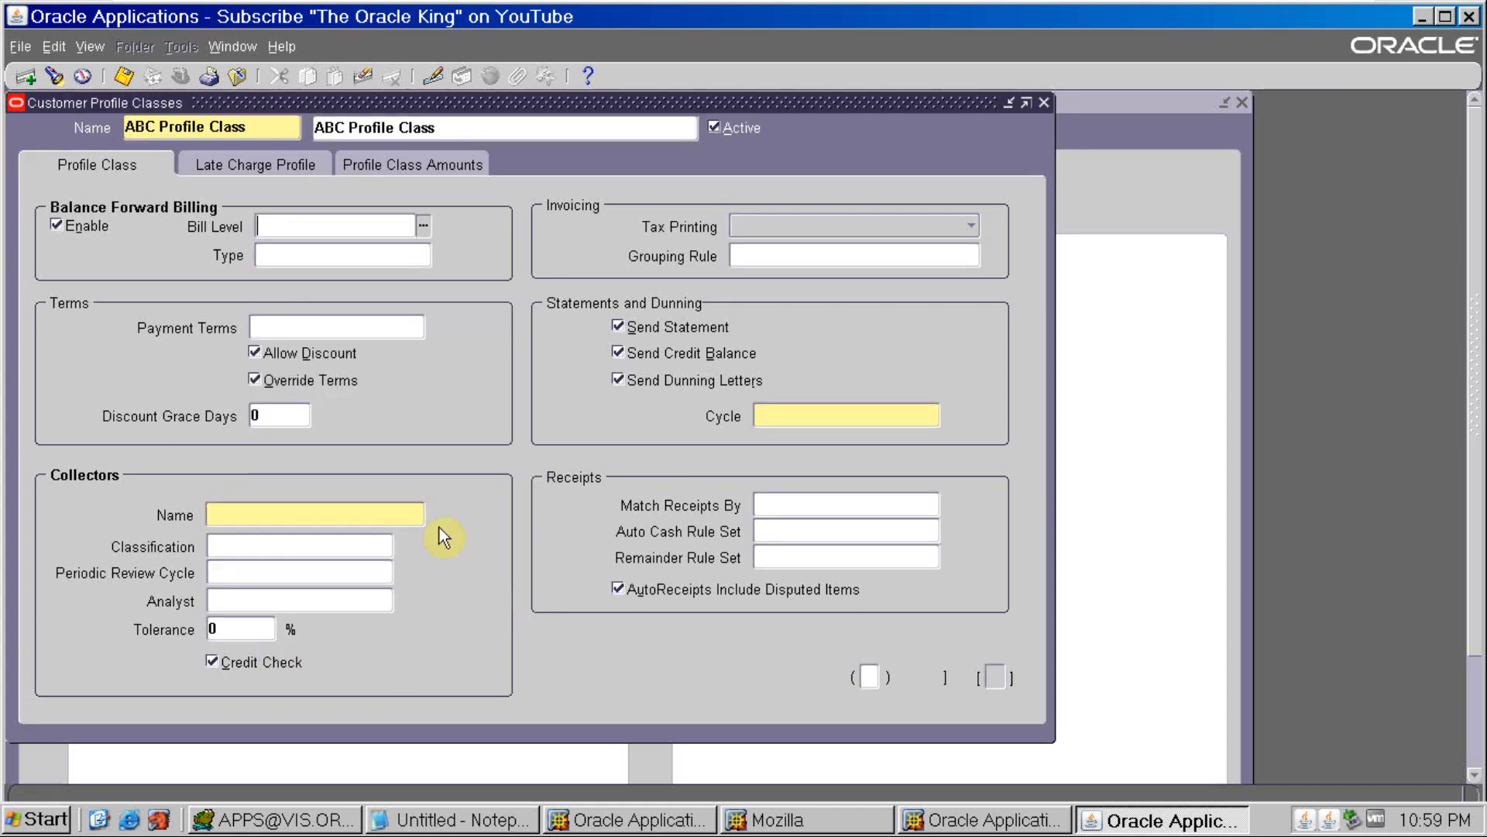
- Try balance forward billing with bill level Site and type Detail, and disable it again
{"action": "left_click", "coordinate": [334, 254]}
{"action": "key", "text": "Return"}
{"action": "left_click", "coordinate": [410, 254]}
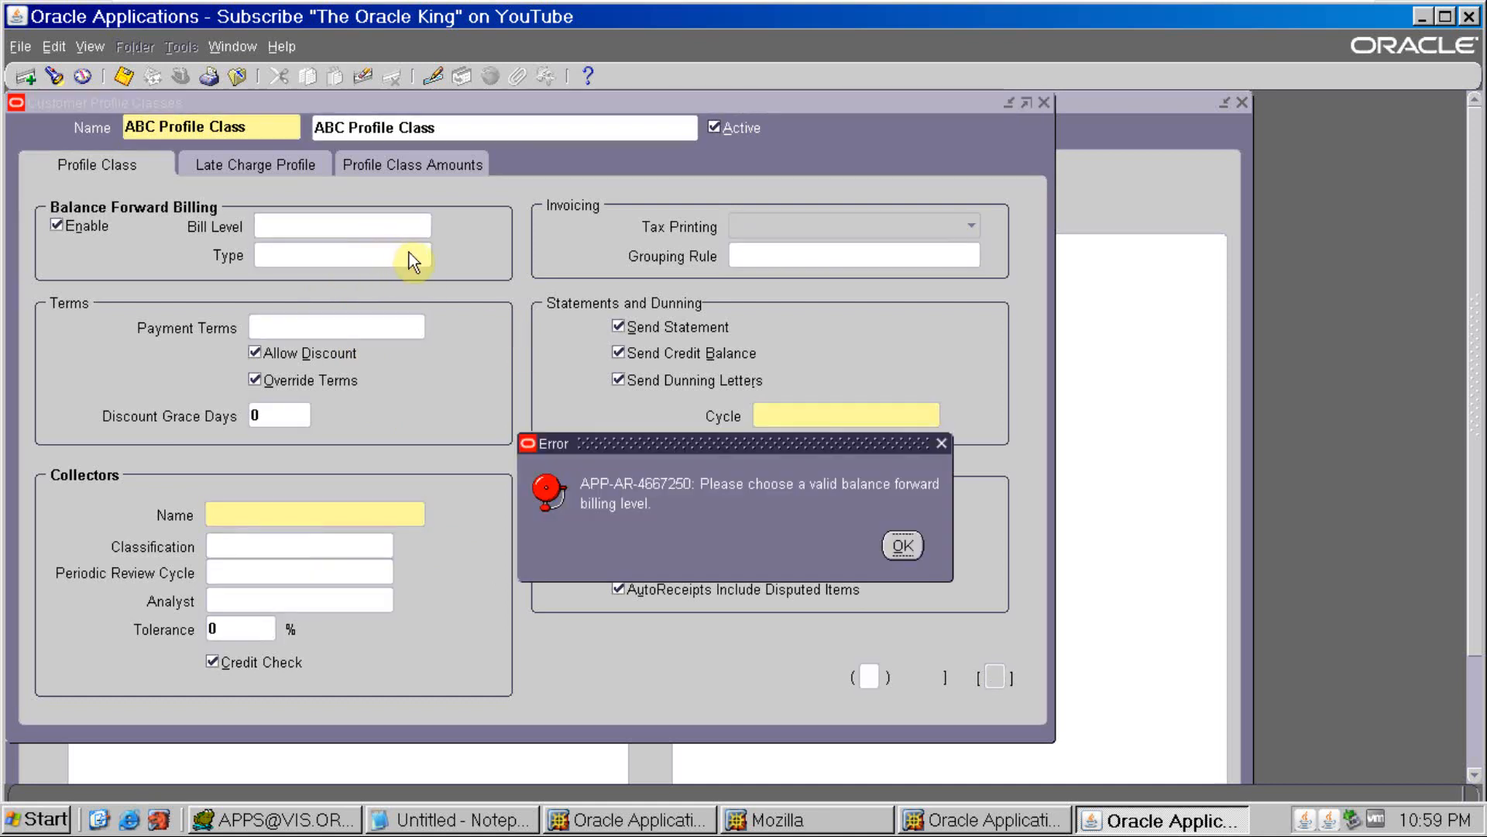
{"action": "left_click", "coordinate": [902, 548]}
{"action": "type", "text": "S"}
{"action": "key", "text": "Tab"}
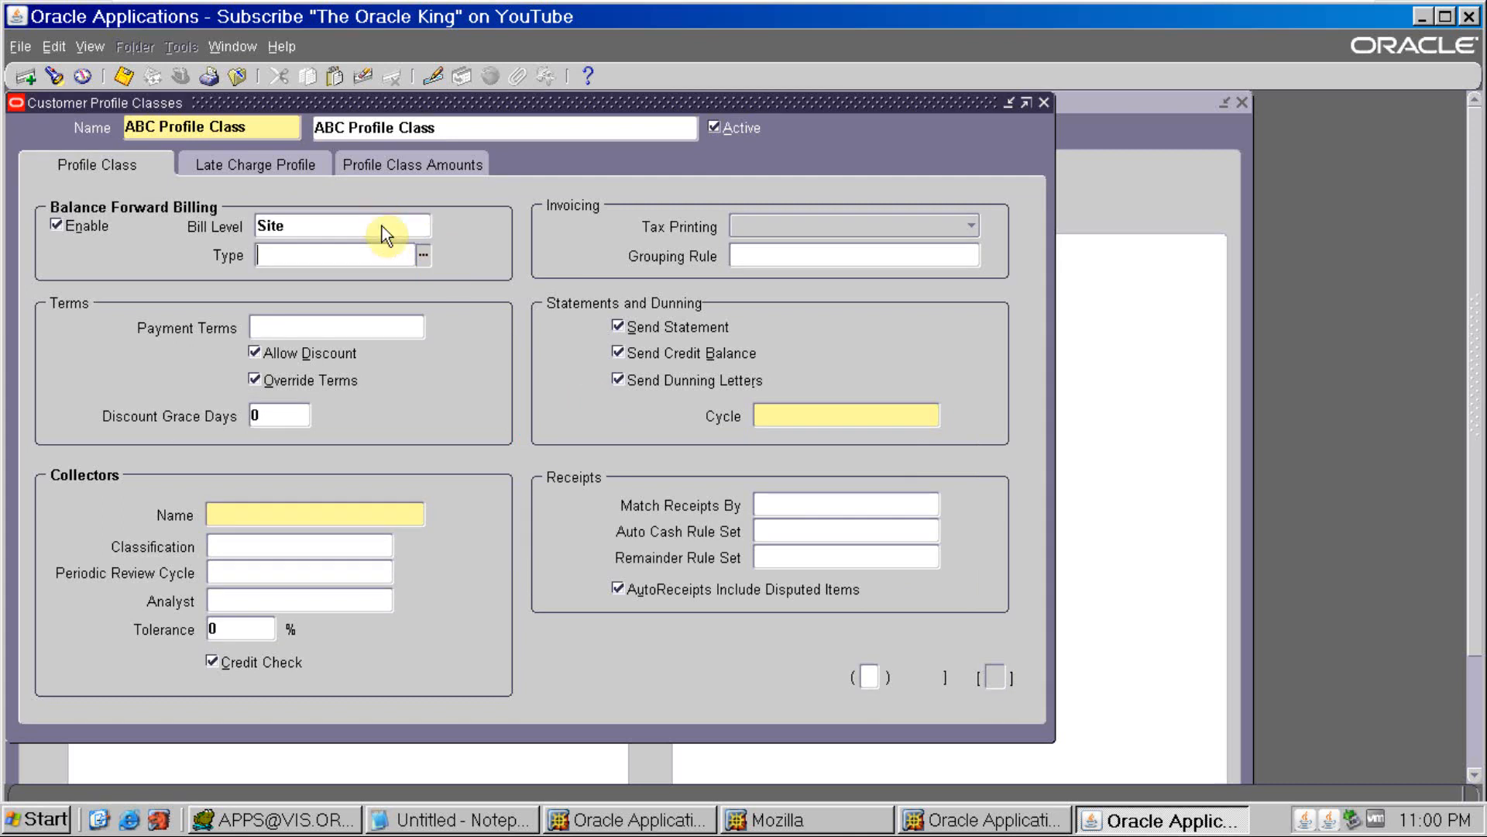
{"action": "left_click", "coordinate": [423, 255]}
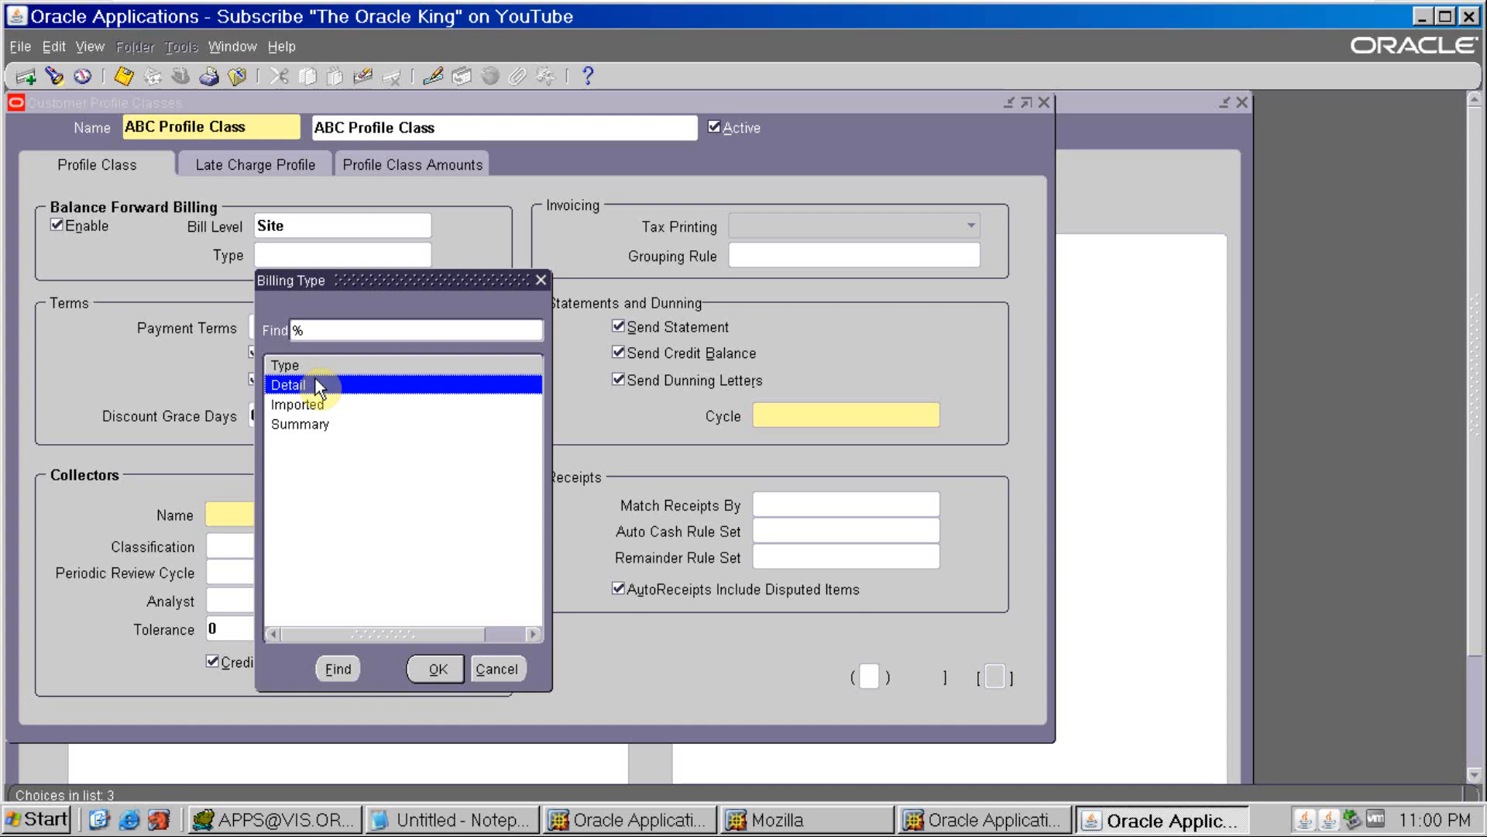
{"action": "left_click", "coordinate": [448, 673]}
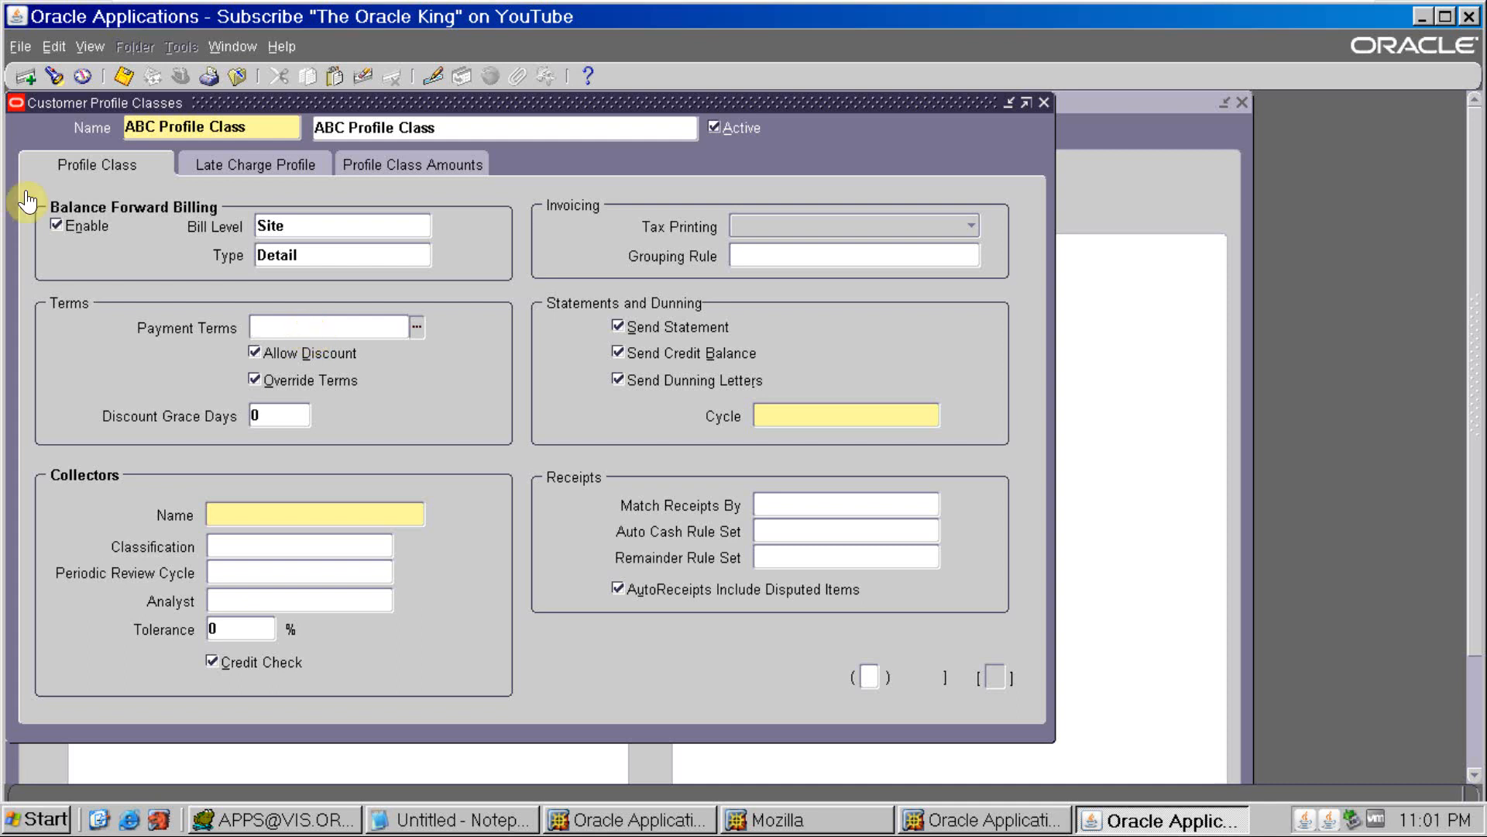
{"action": "left_click", "coordinate": [55, 225]}
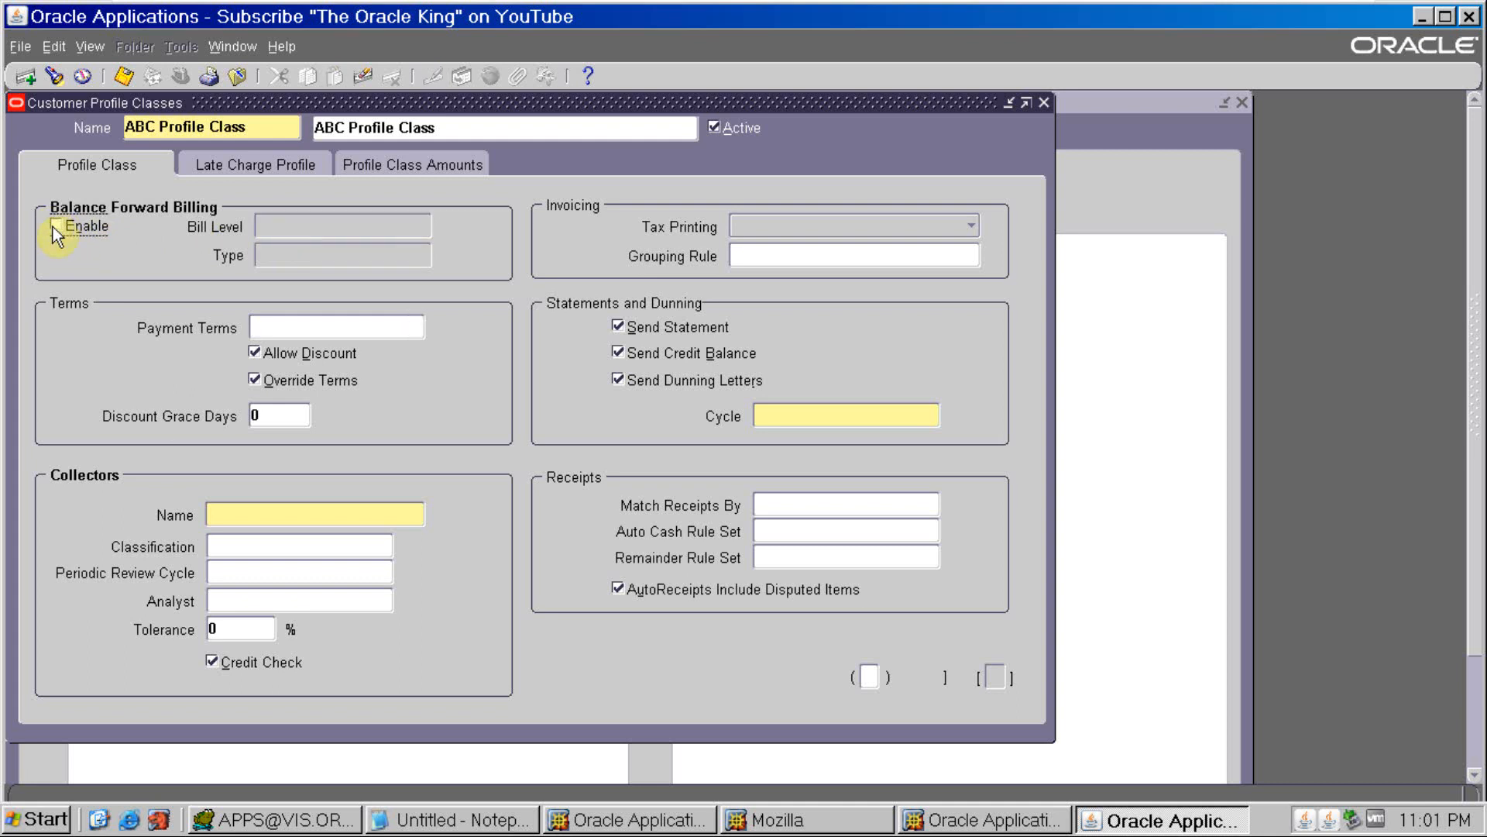
- Set the profile class payment terms to 30 NET
{"action": "left_click", "coordinate": [285, 326]}
{"action": "type", "text": "30"}
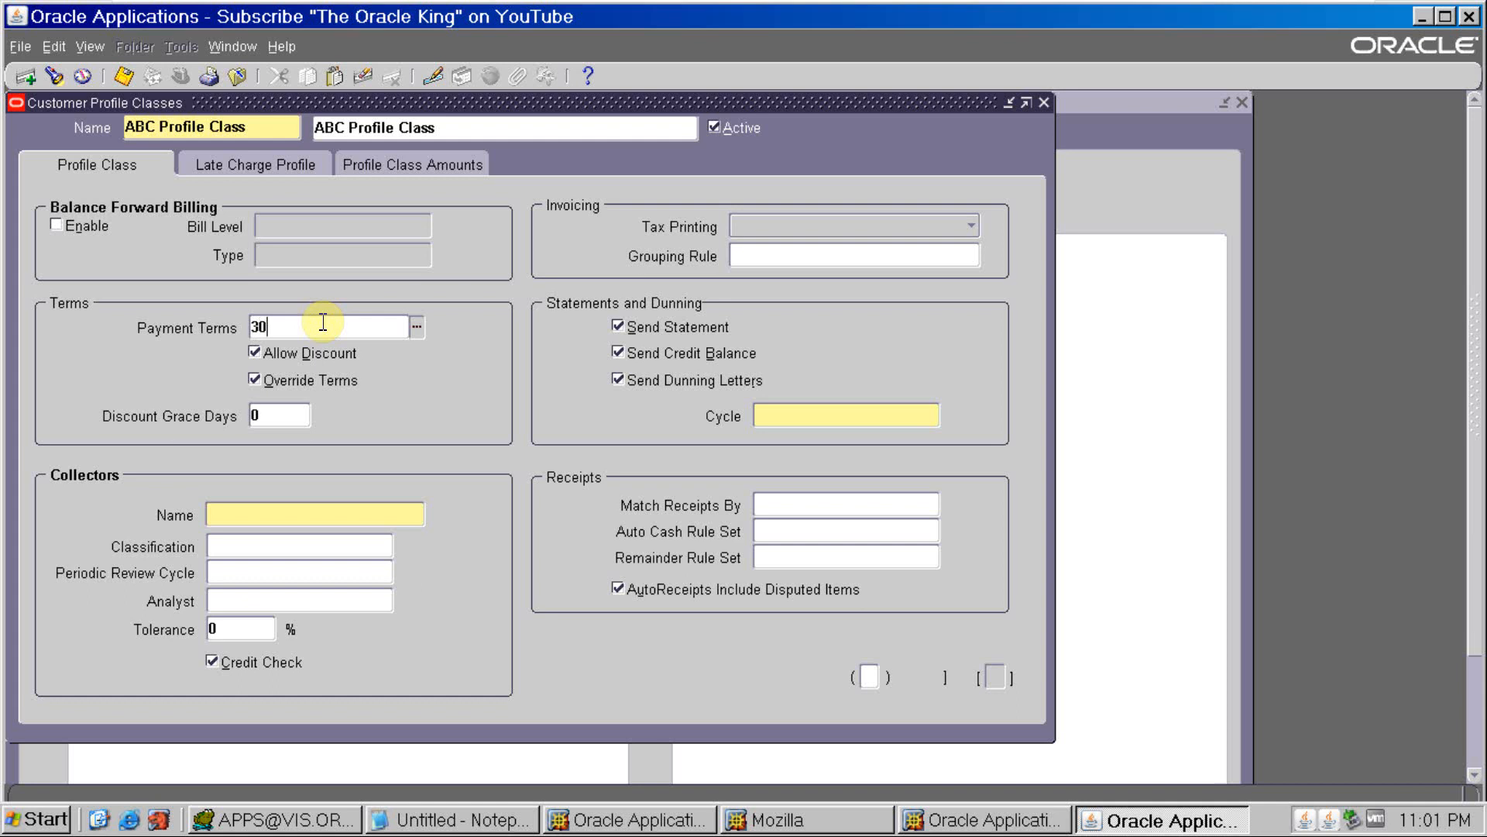
{"action": "key", "text": "Tab"}
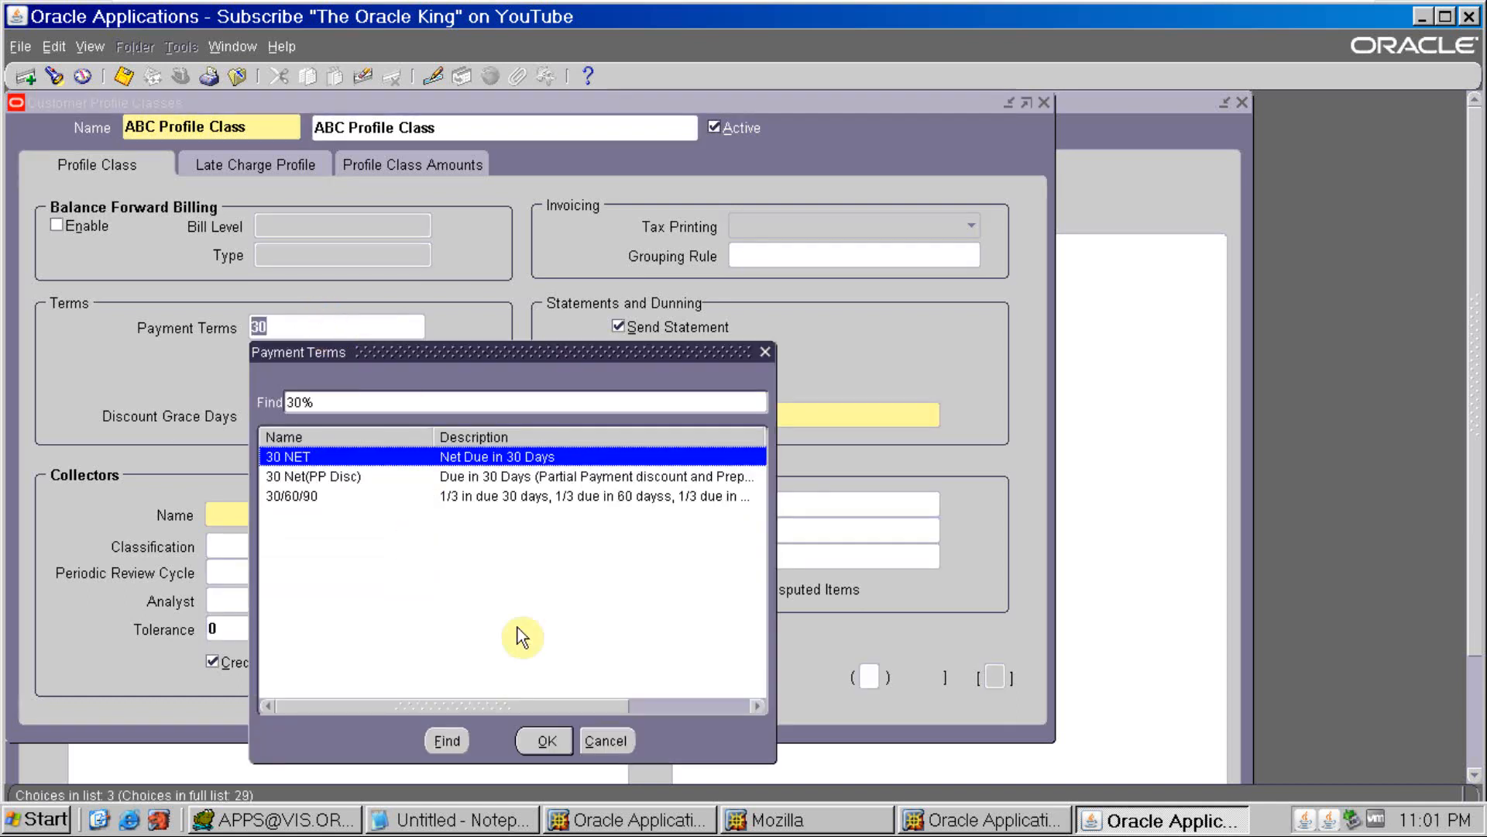
{"action": "left_click", "coordinate": [547, 740]}
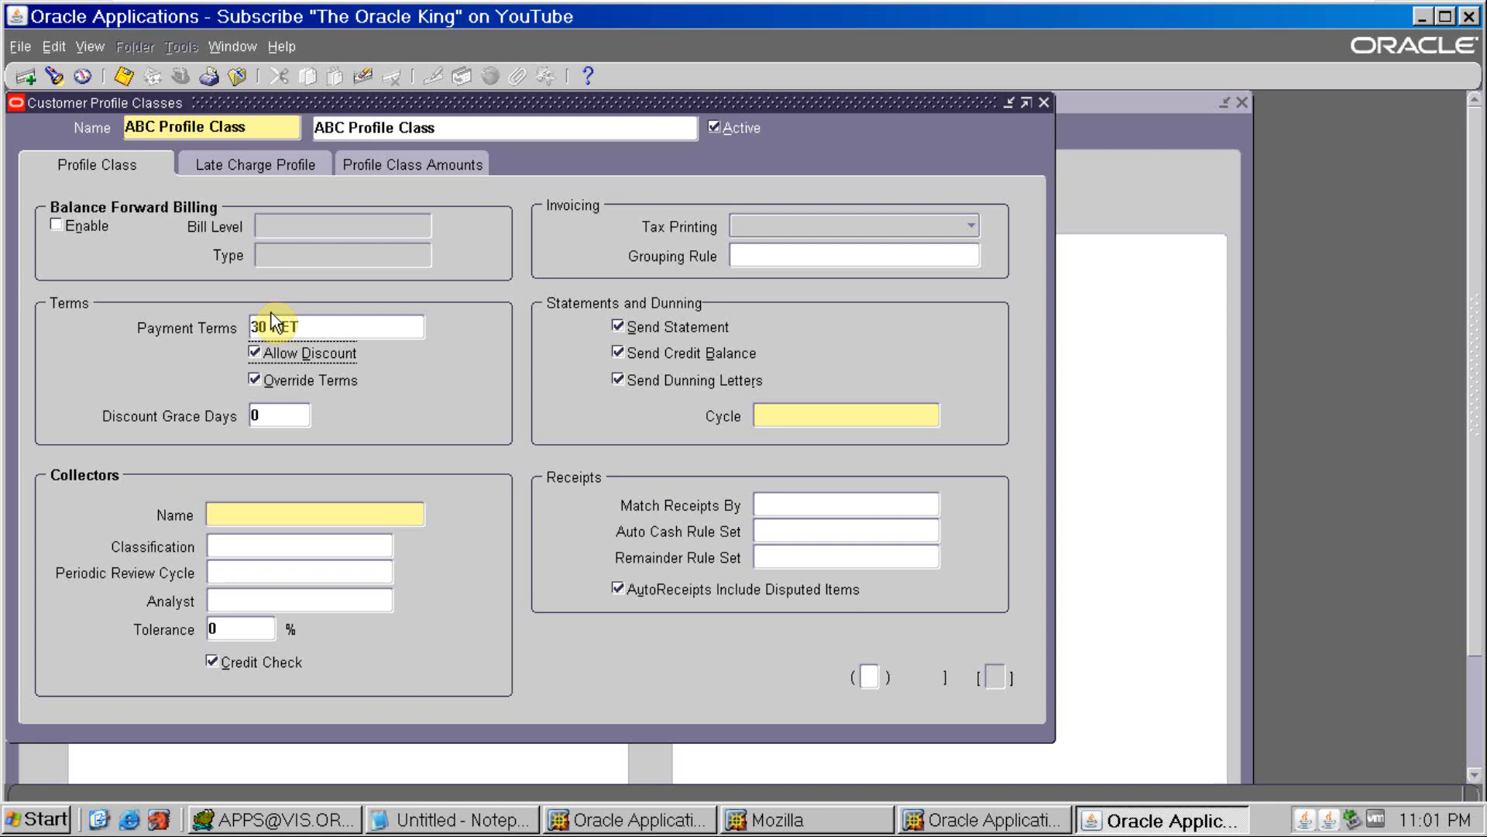
- Turn off Allow Discount in the profile class terms
{"action": "left_click", "coordinate": [255, 354]}
{"action": "left_click", "coordinate": [280, 422]}
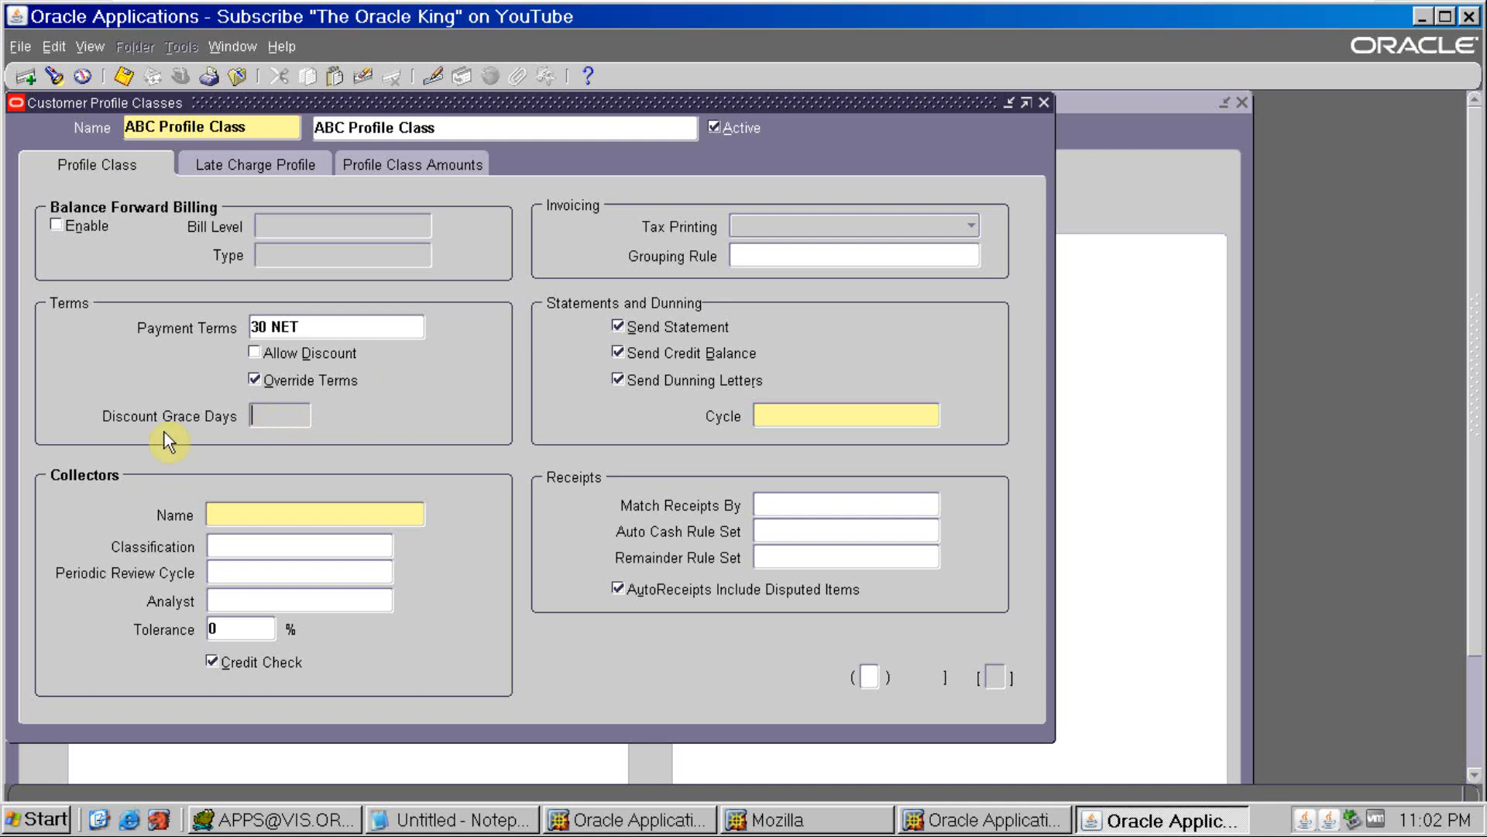
{"action": "left_click", "coordinate": [264, 353]}
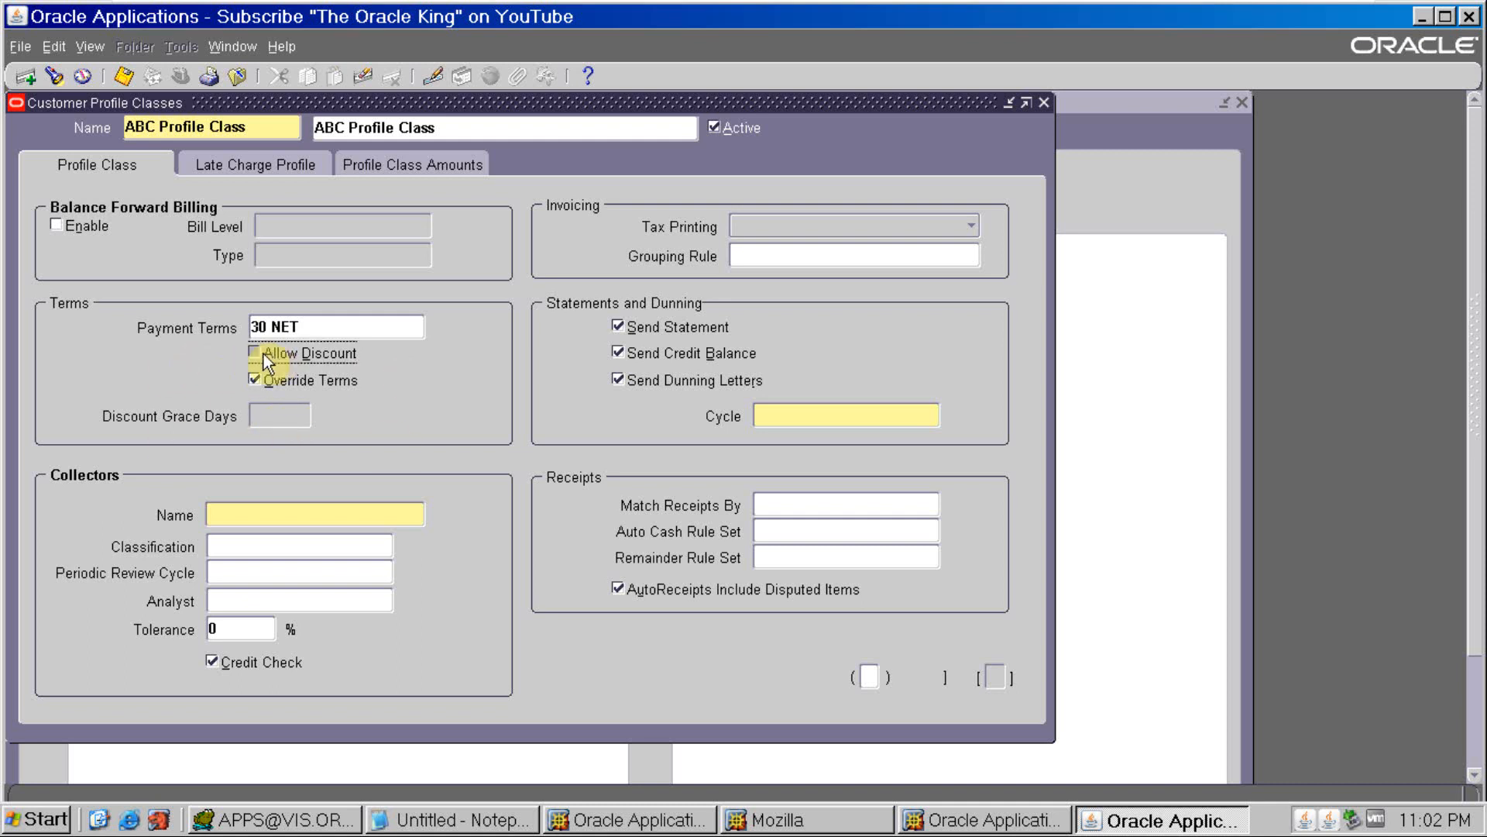
{"action": "left_click", "coordinate": [272, 413]}
{"action": "left_click", "coordinate": [264, 353]}
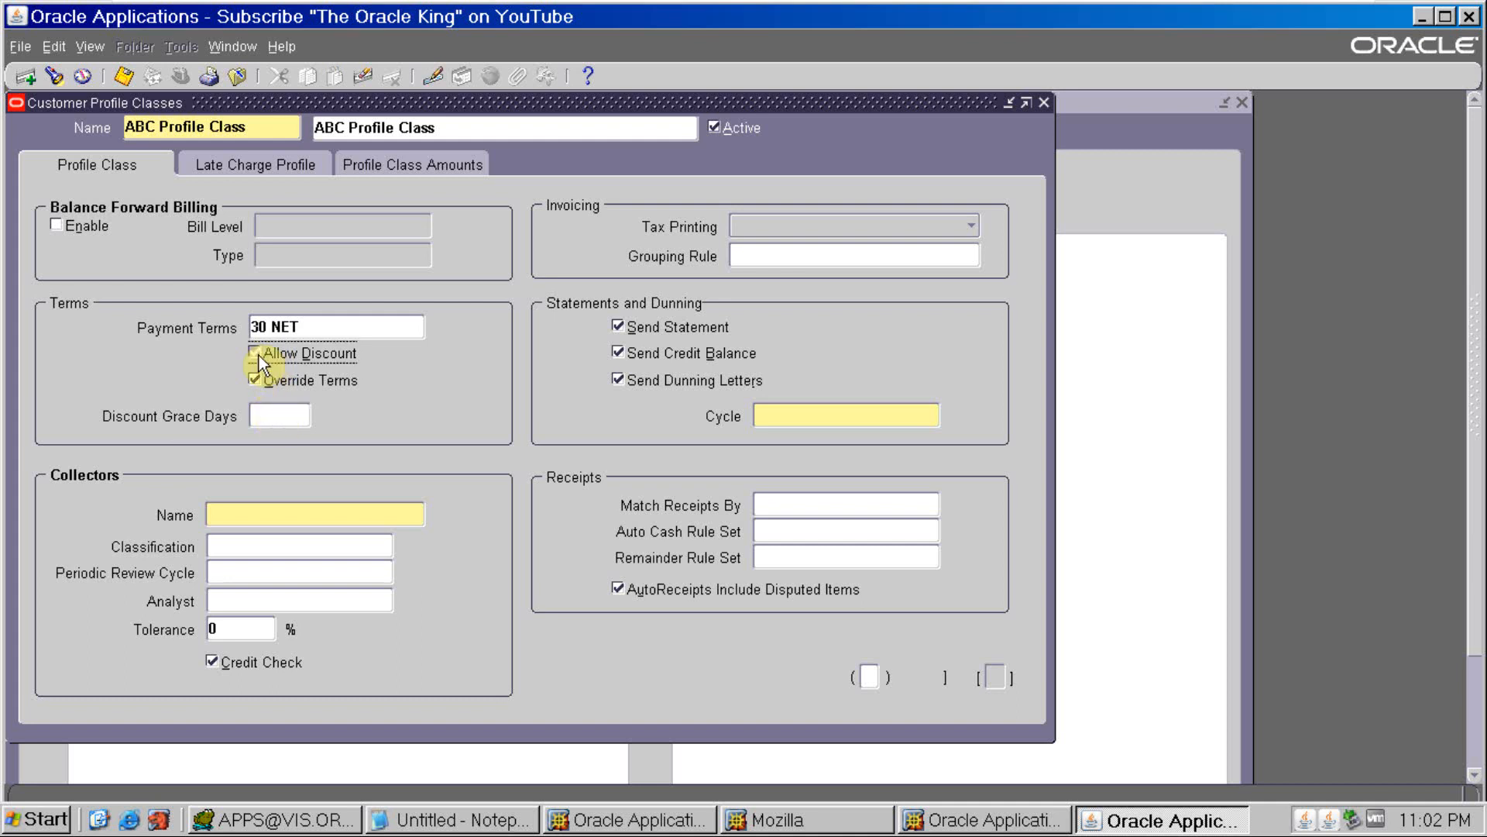
- Assign Account Manager as the collector for the profile class
{"action": "left_click", "coordinate": [305, 518]}
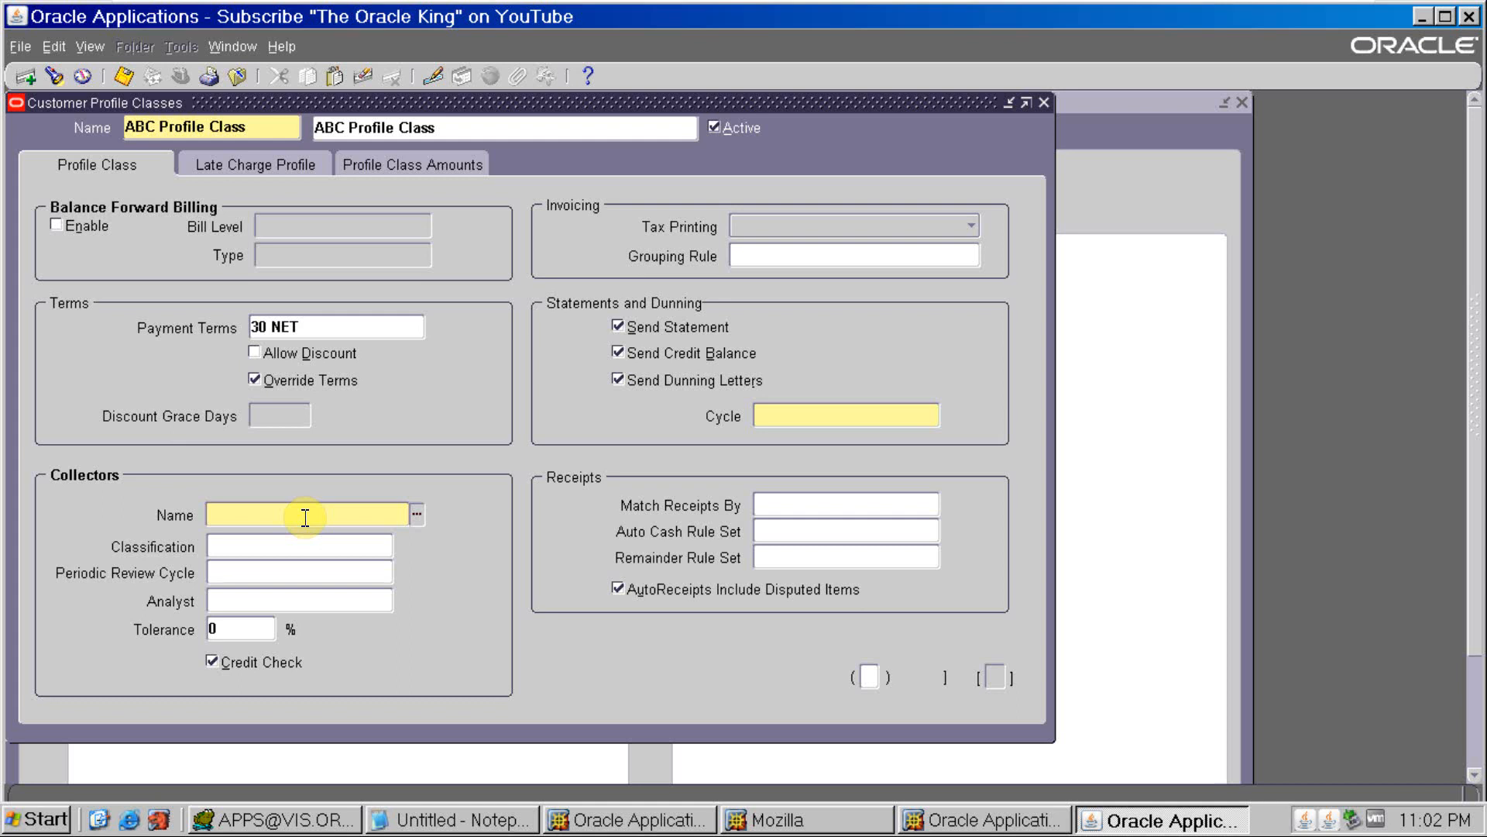
{"action": "type", "text": "abc"}
{"action": "key", "text": "Tab"}
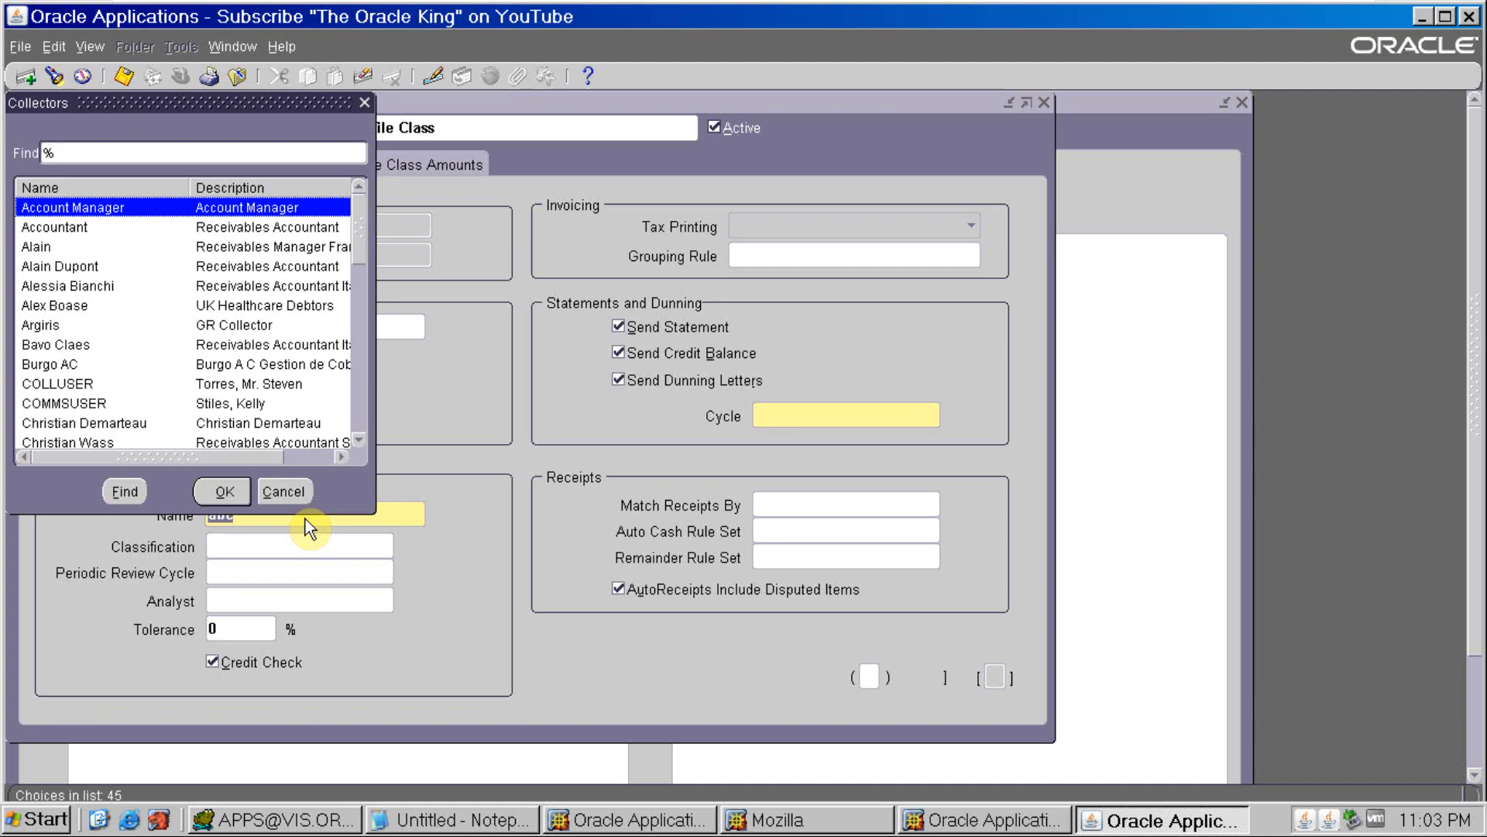
{"action": "key", "text": "Return"}
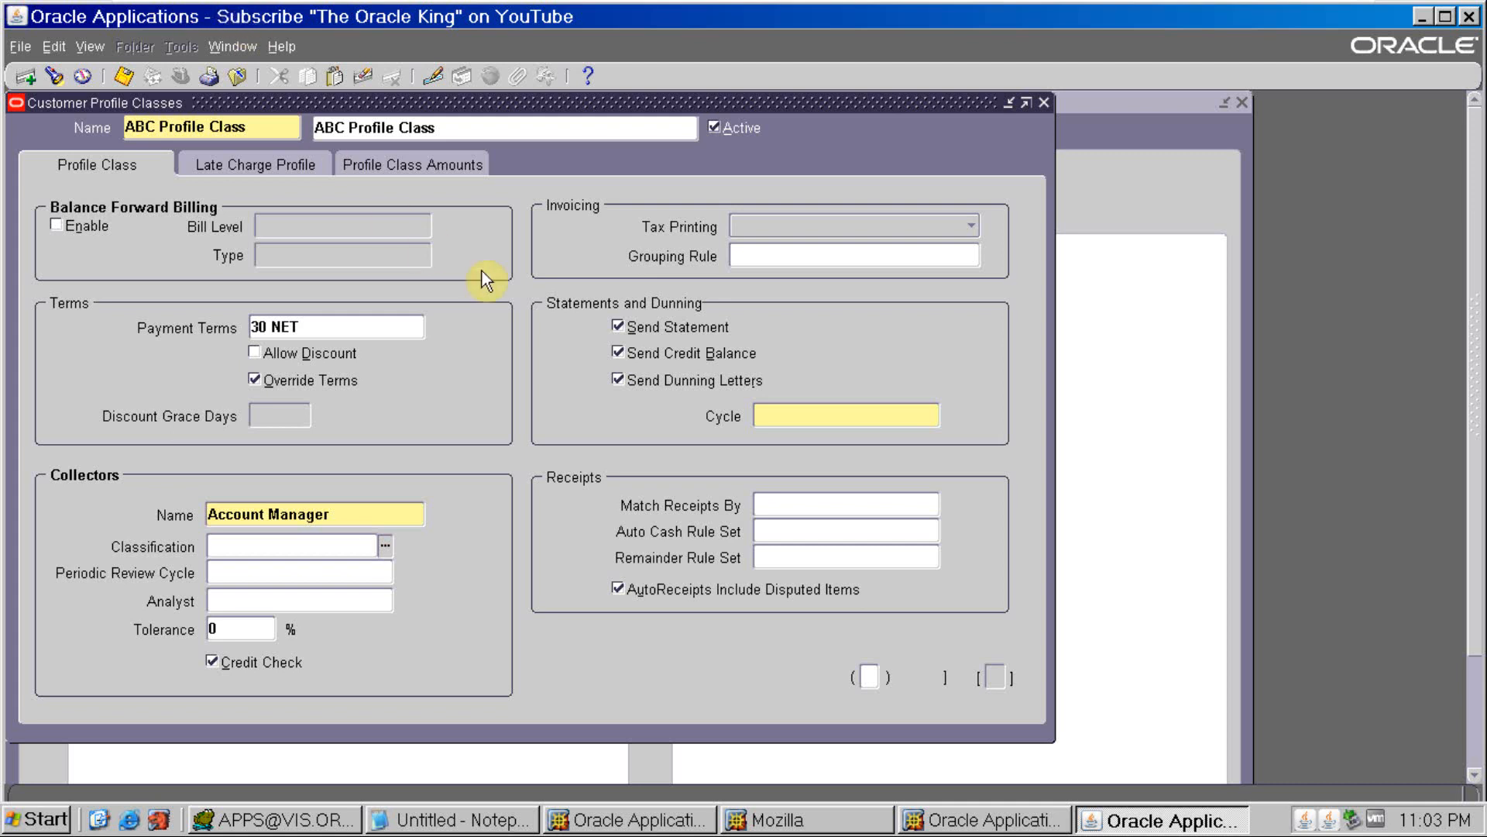
- Review the tax printing options and the invoice grouping rules without choosing any
{"action": "left_click", "coordinate": [904, 238]}
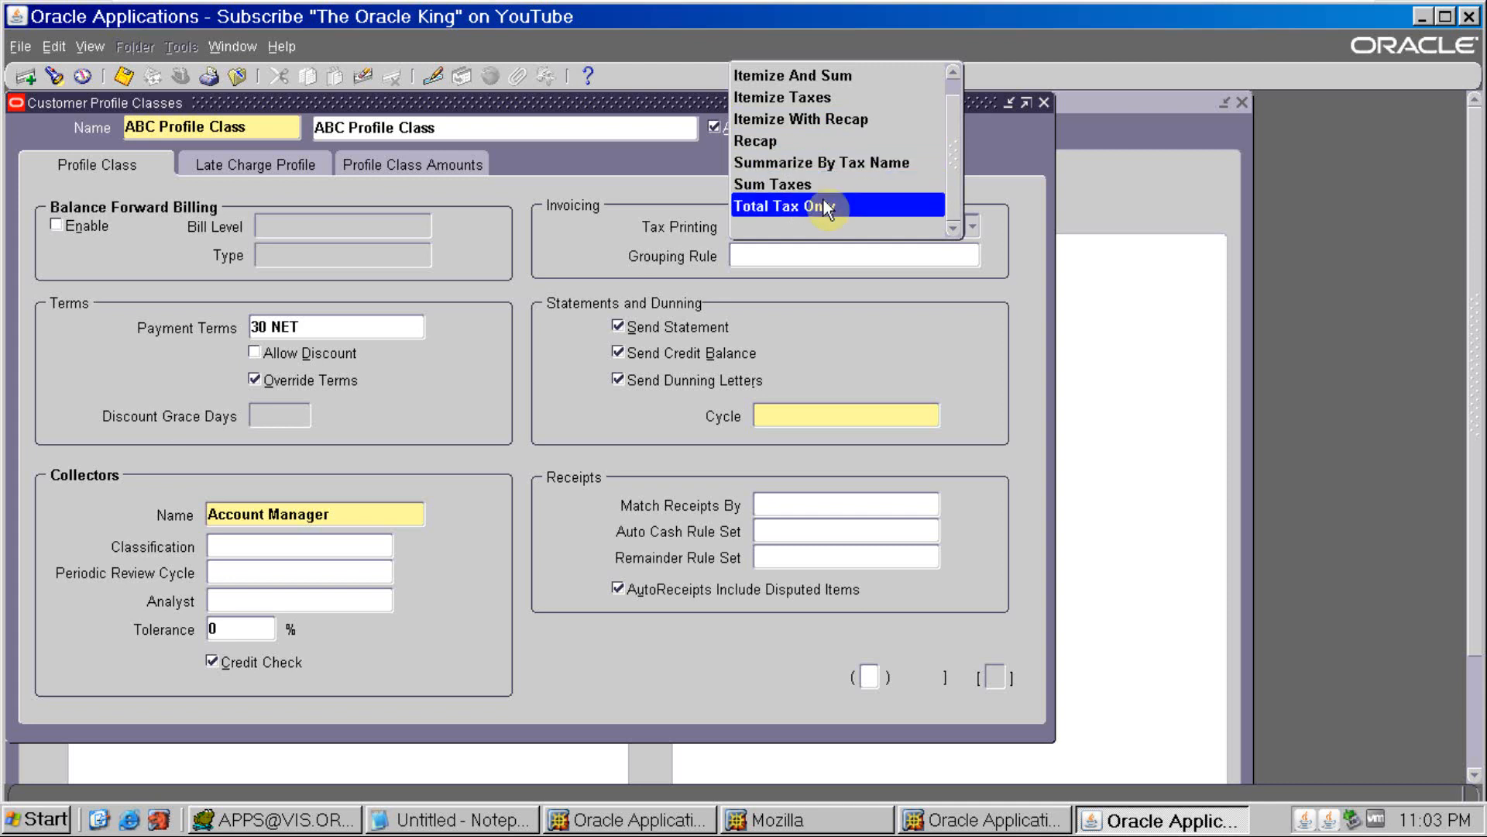
{"action": "left_click", "coordinate": [618, 225]}
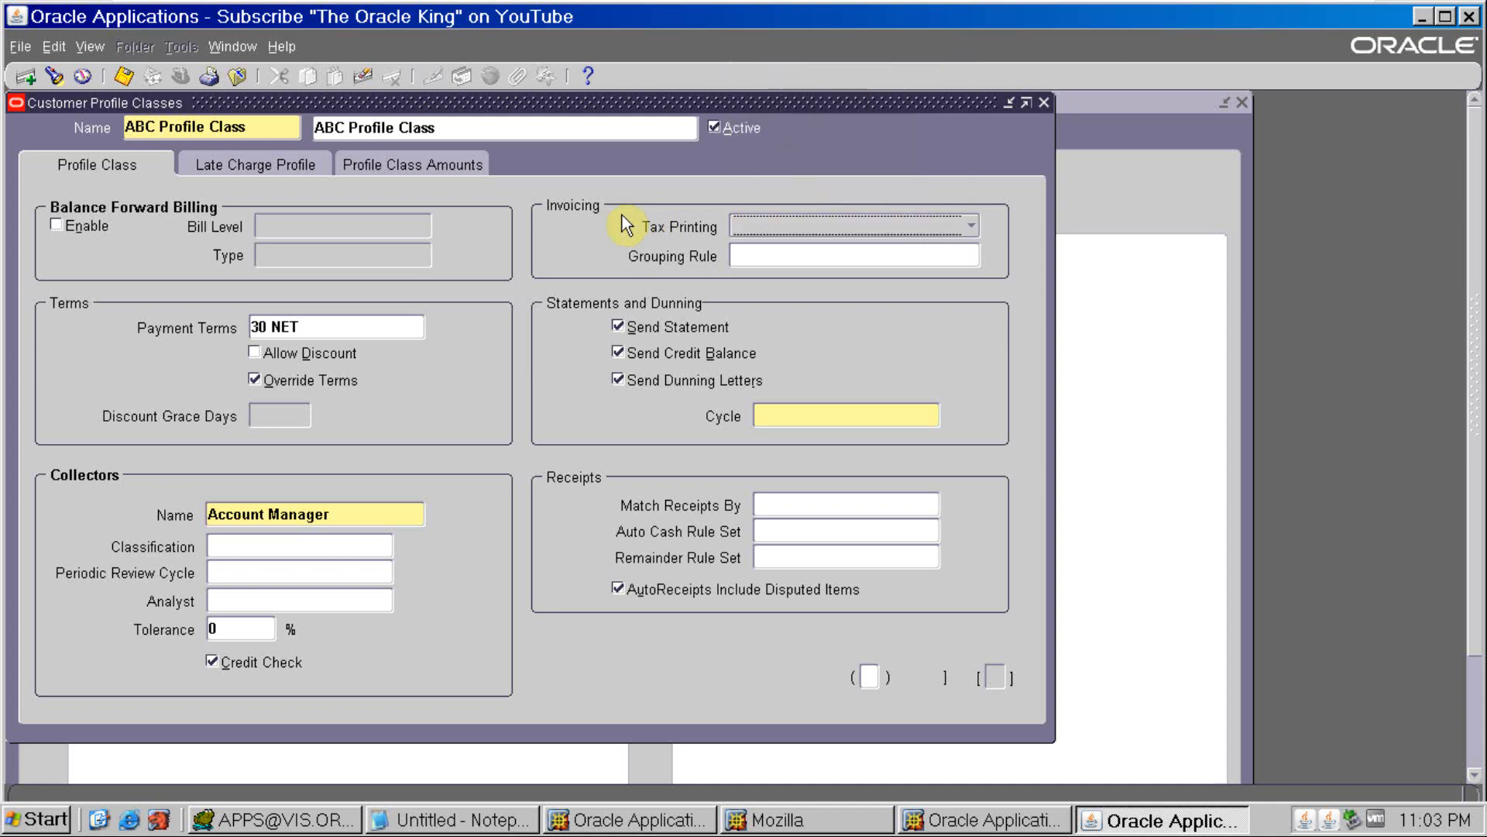
{"action": "left_click", "coordinate": [817, 262]}
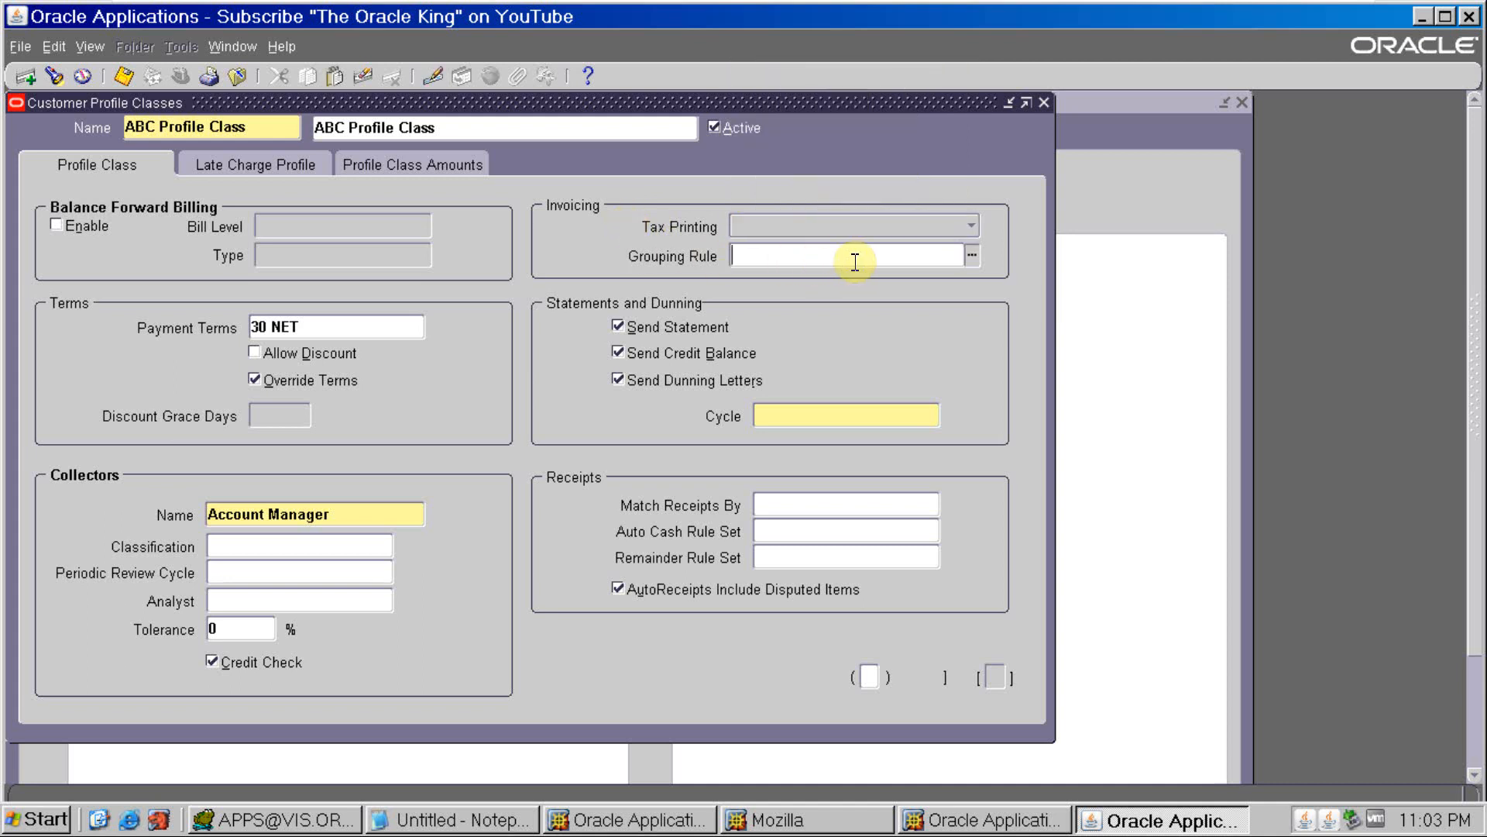
{"action": "left_click", "coordinate": [972, 262]}
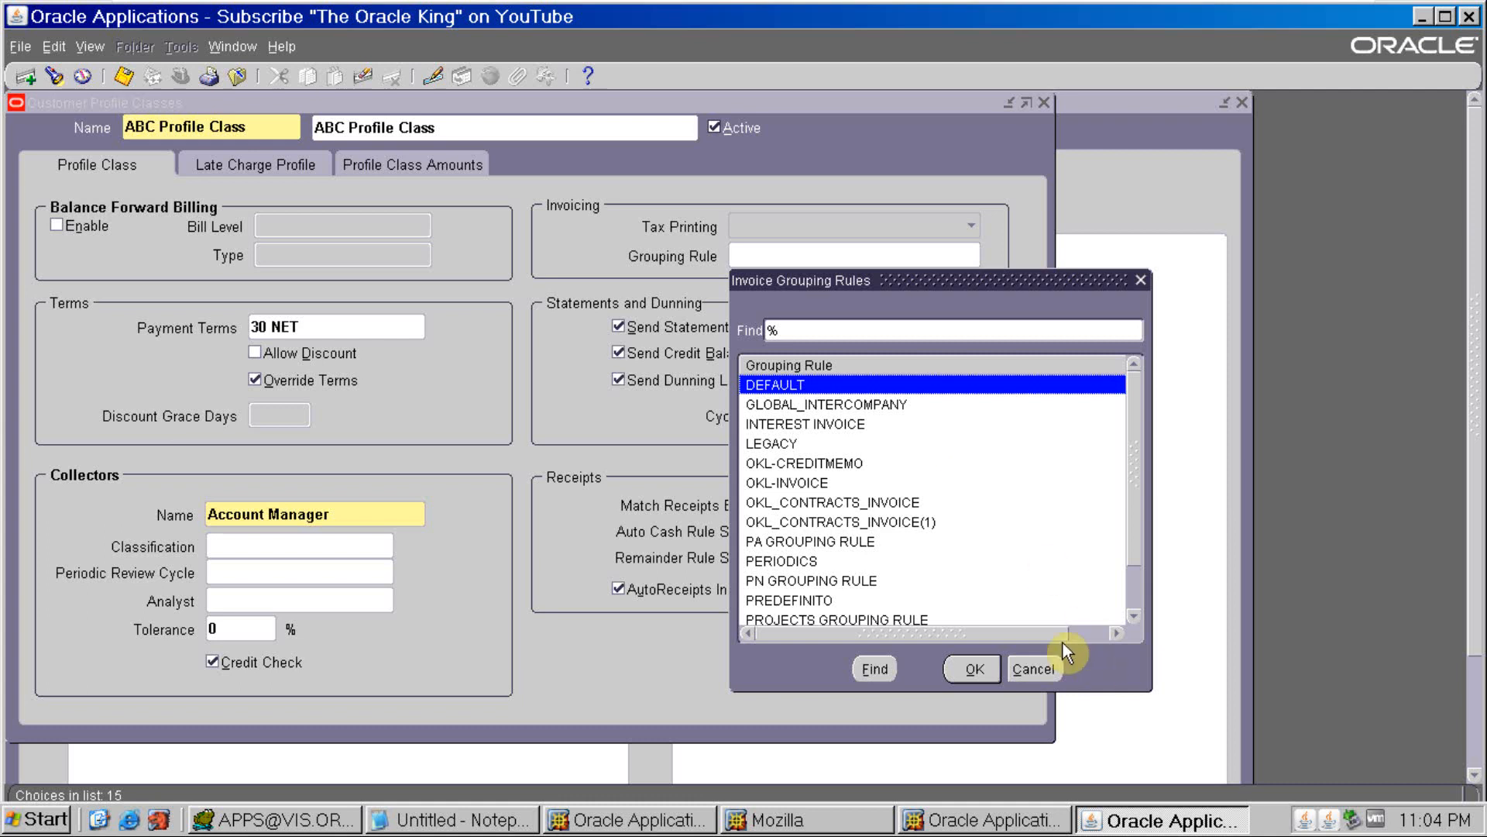
{"action": "scroll", "coordinate": [1014, 507], "scroll_direction": "down", "scroll_amount": 1}
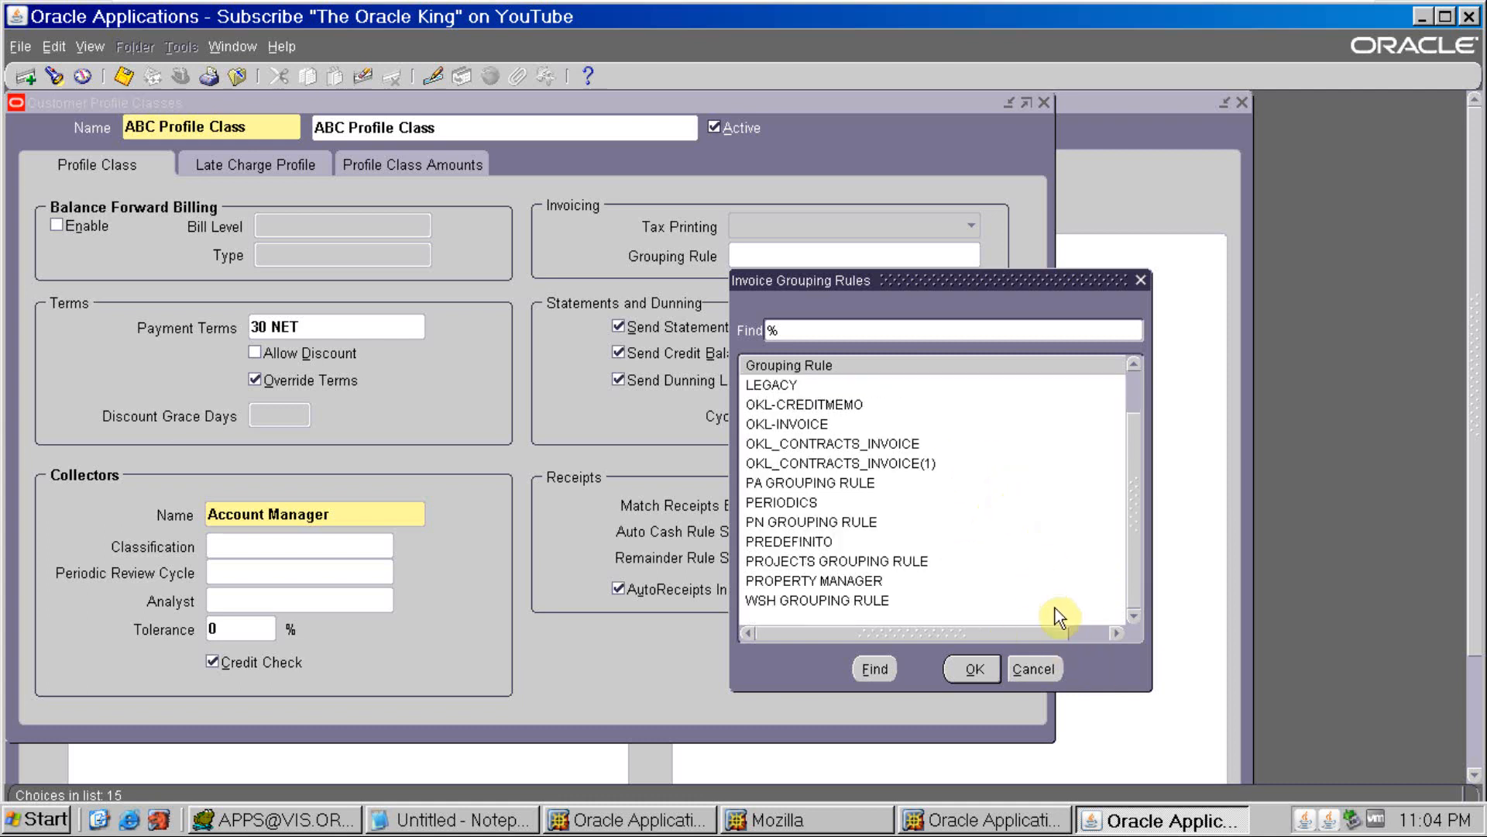
{"action": "left_click", "coordinate": [1020, 673]}
{"action": "left_click", "coordinate": [1021, 675]}
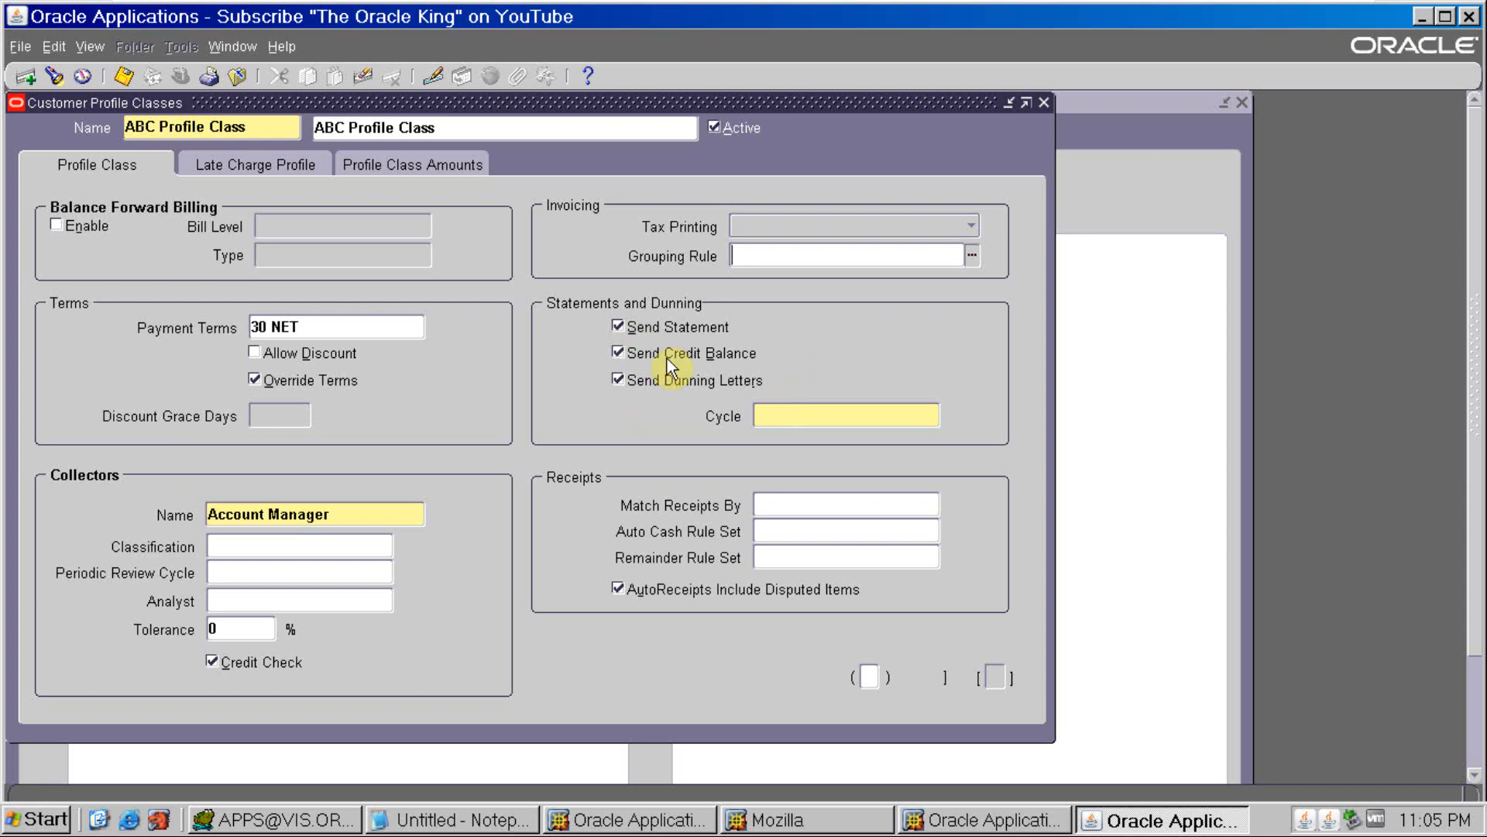
- Turn off sending of dunning letters and credit balances, and set the statement cycle to Monthly
{"action": "left_click", "coordinate": [629, 385]}
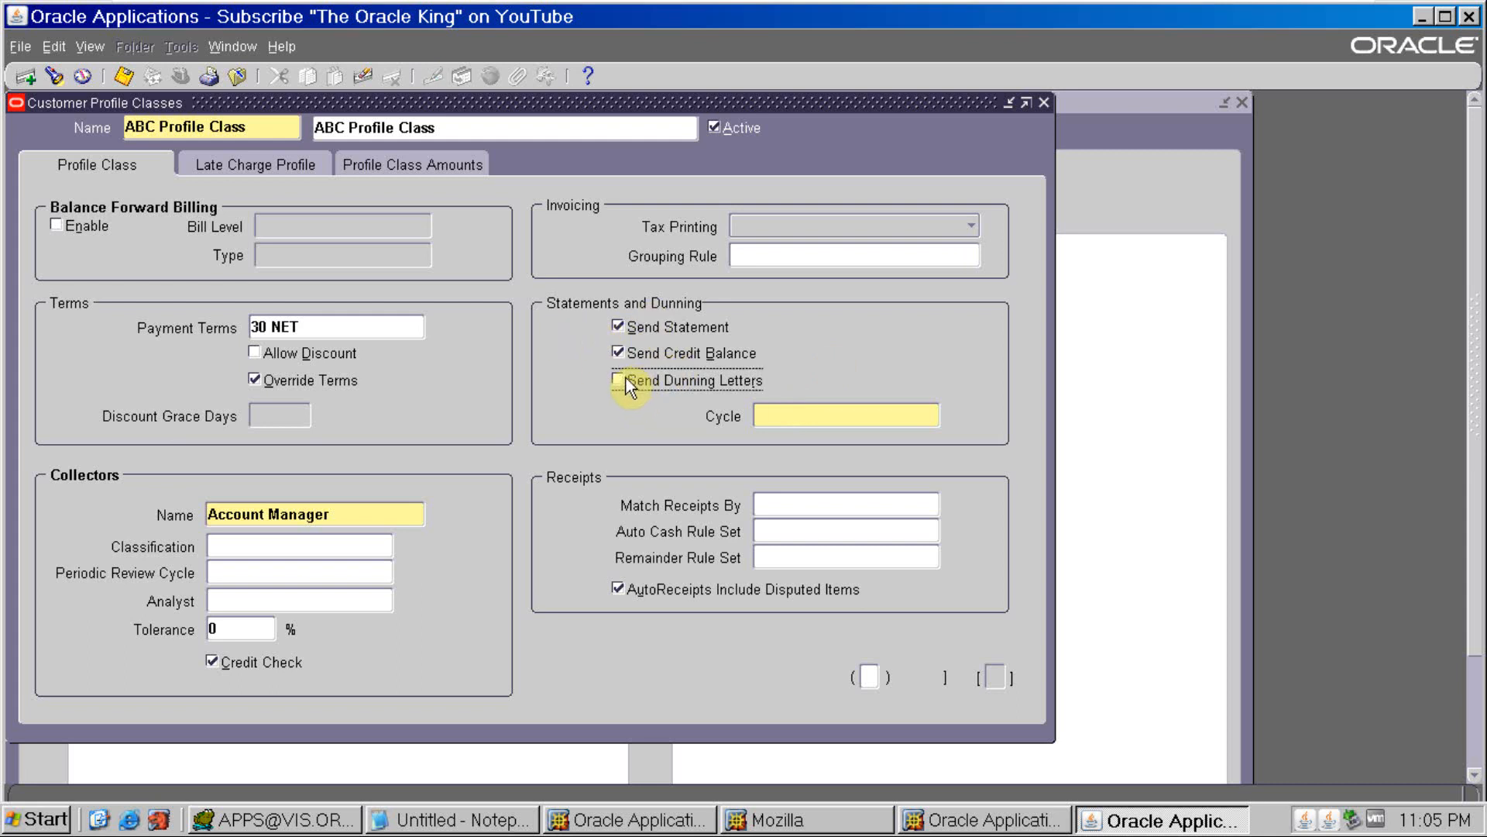
{"action": "left_click", "coordinate": [631, 364]}
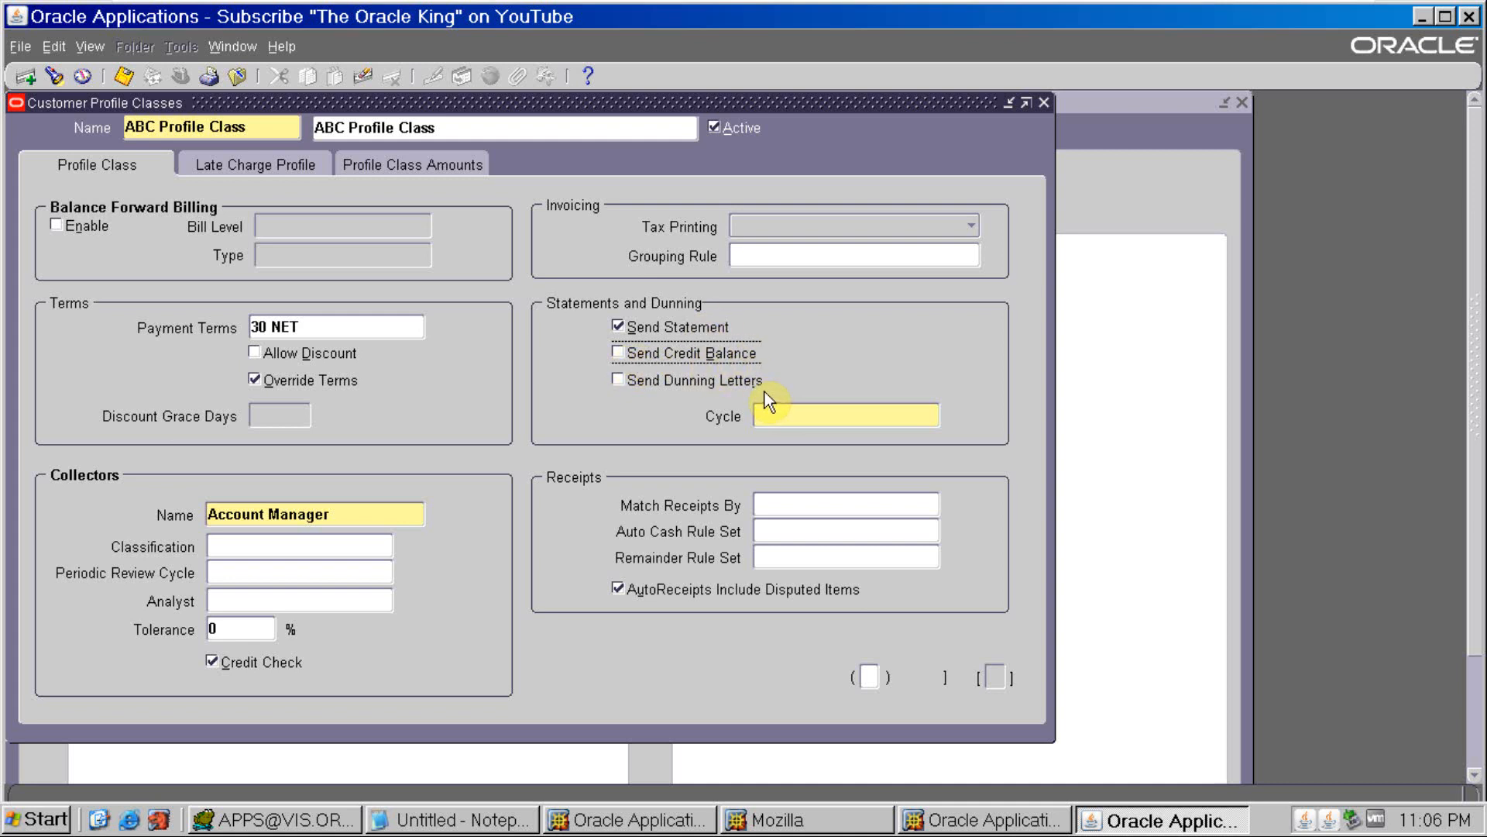
{"action": "left_click", "coordinate": [788, 416]}
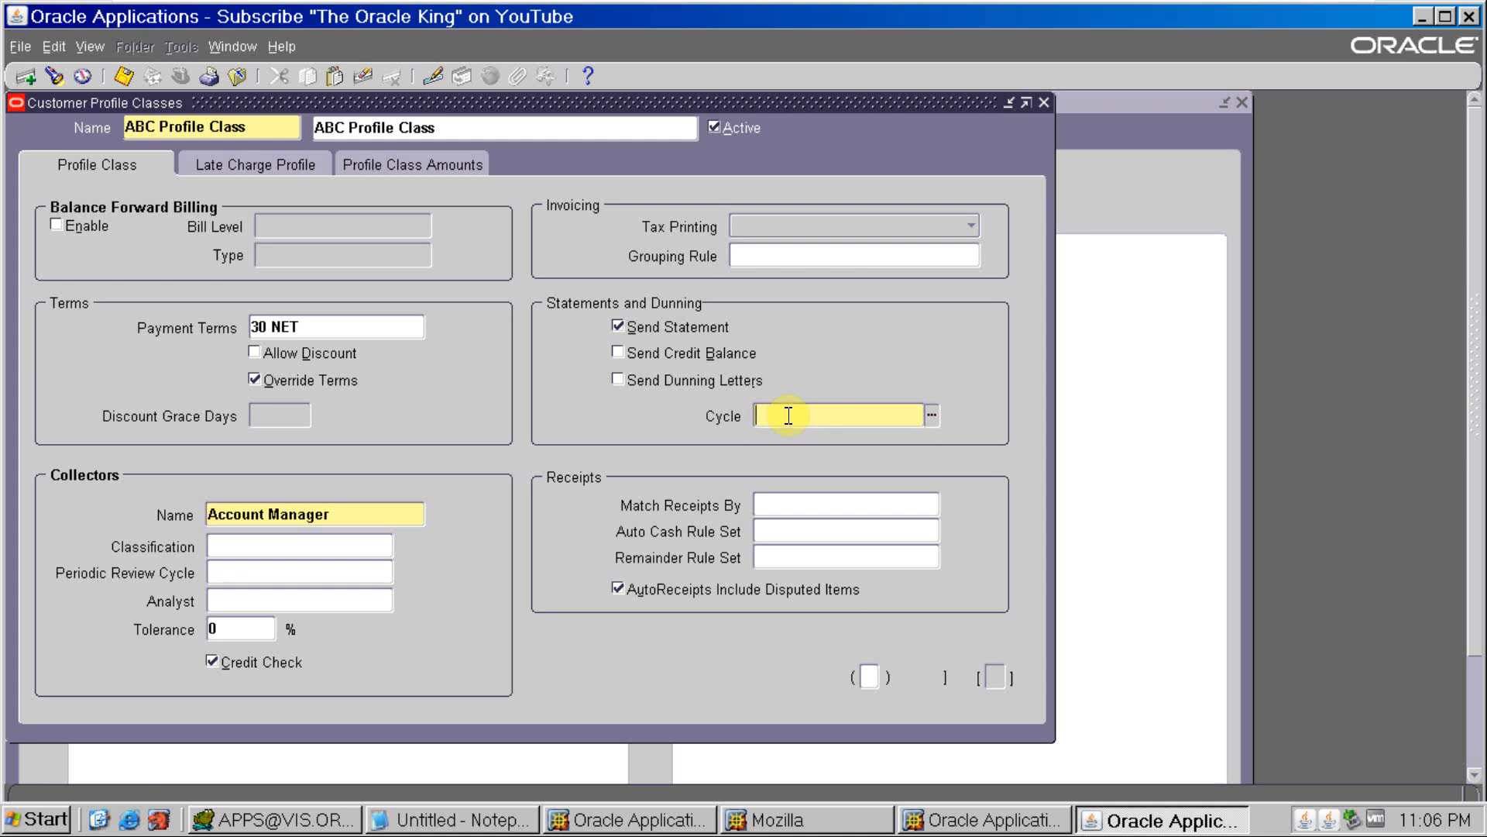
{"action": "left_click", "coordinate": [931, 416]}
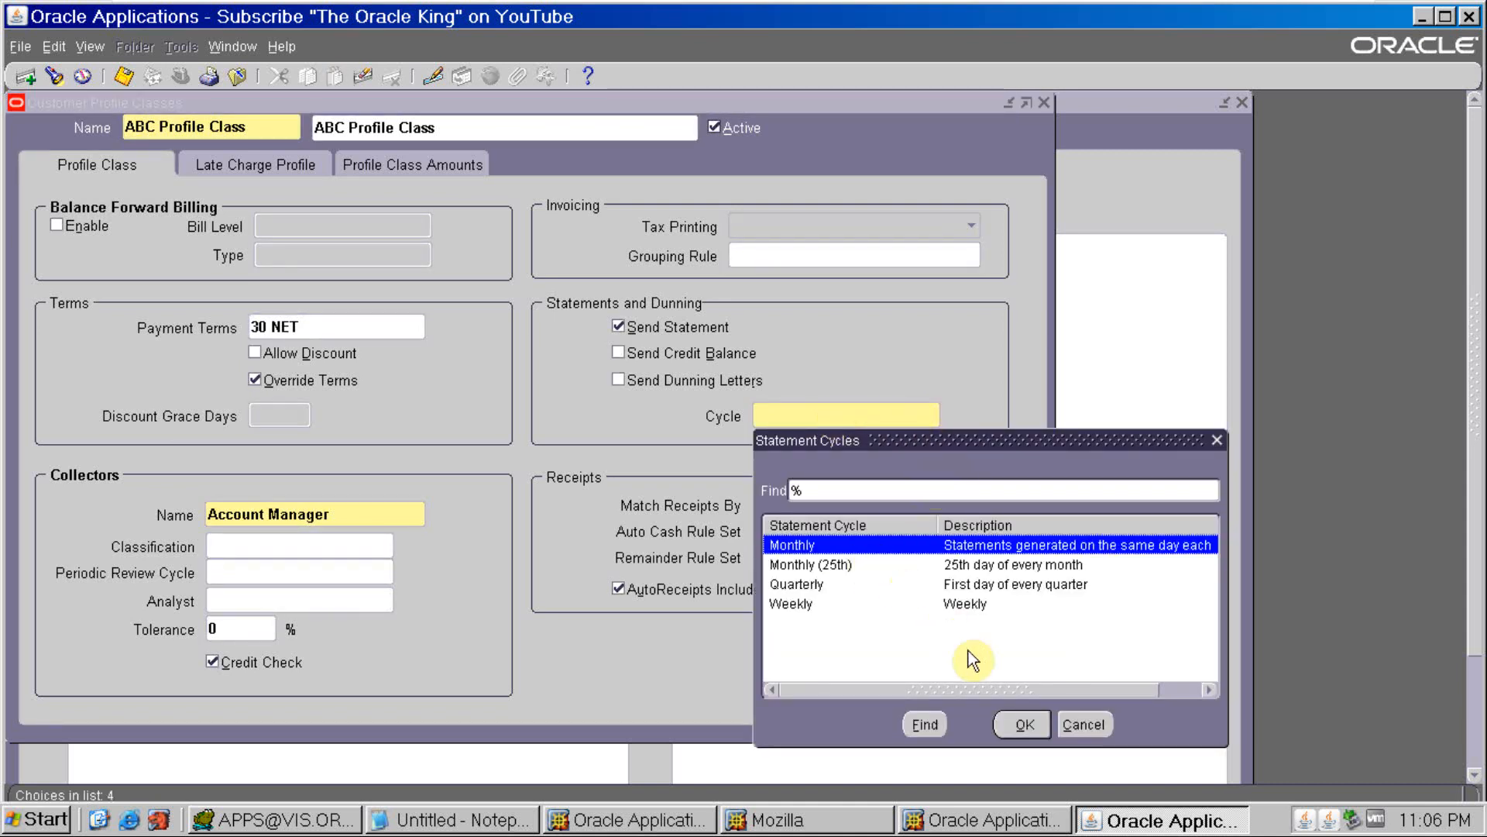
{"action": "left_click", "coordinate": [1025, 726]}
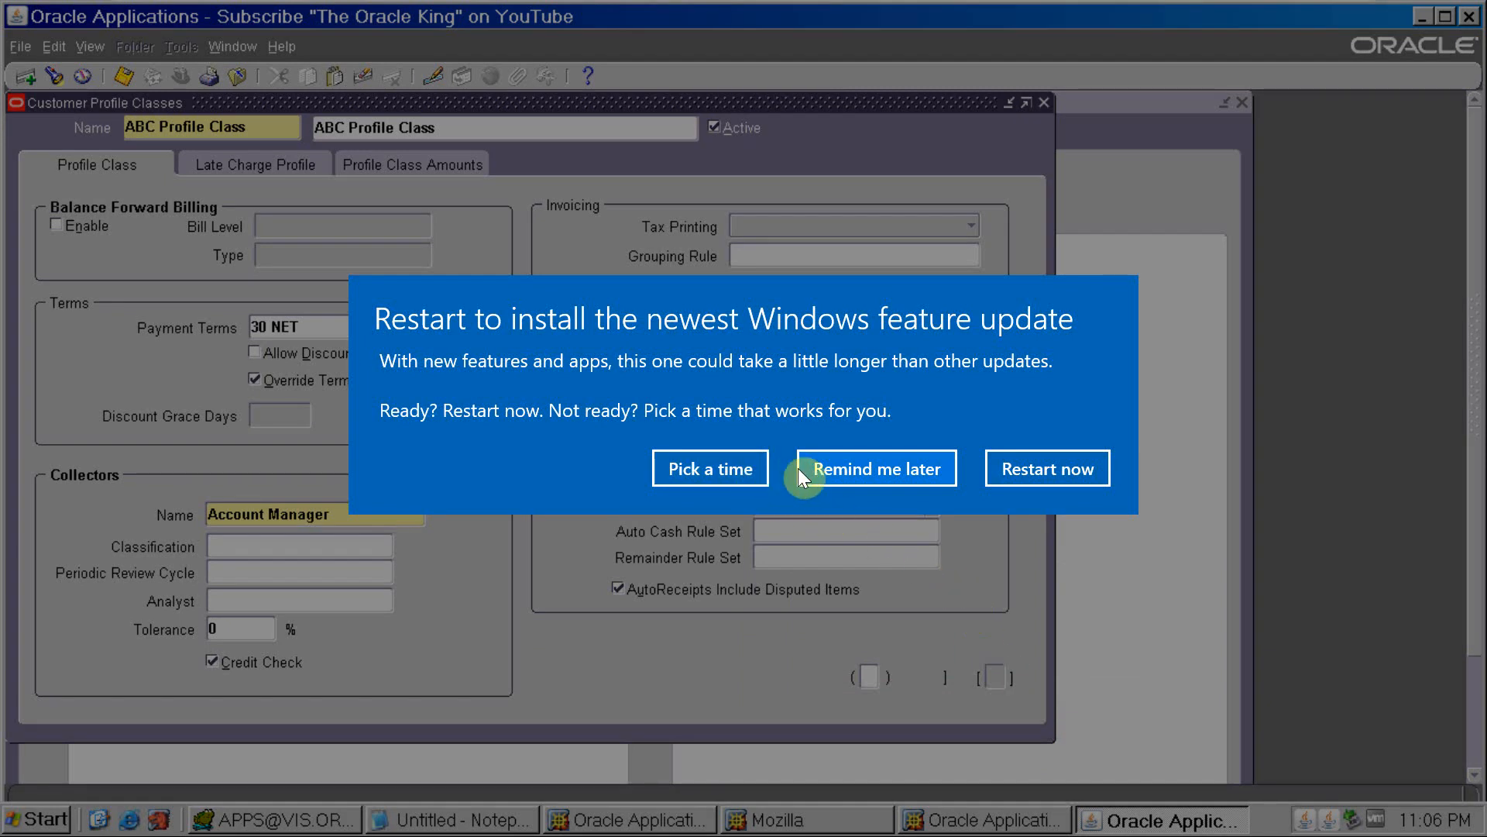
{"action": "left_click", "coordinate": [929, 469]}
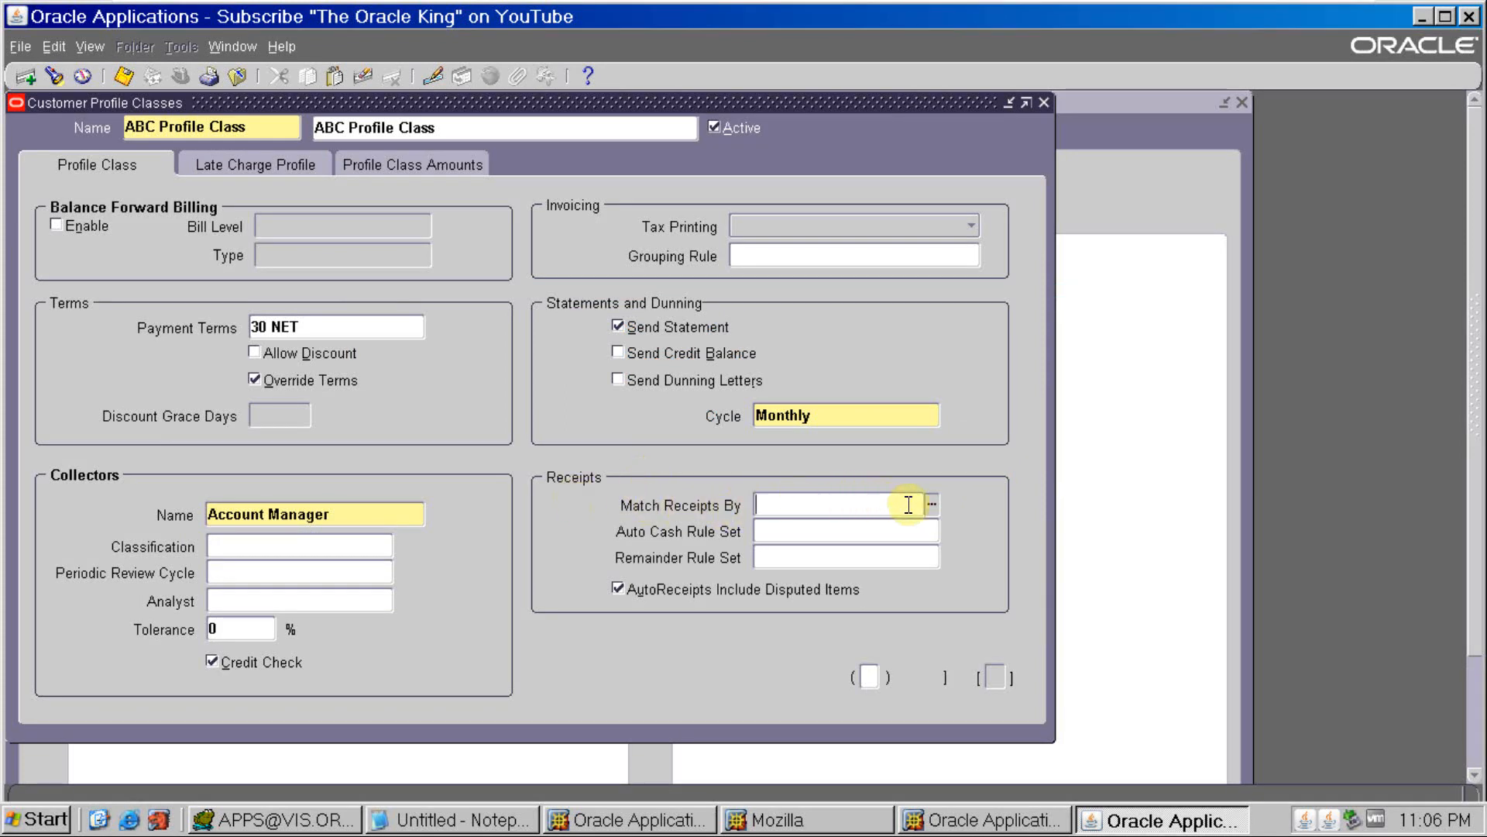
- Set the profile class receipts to match by Transaction Number and turn off AutoReceipts Include Disputed Items
{"action": "left_click", "coordinate": [932, 508]}
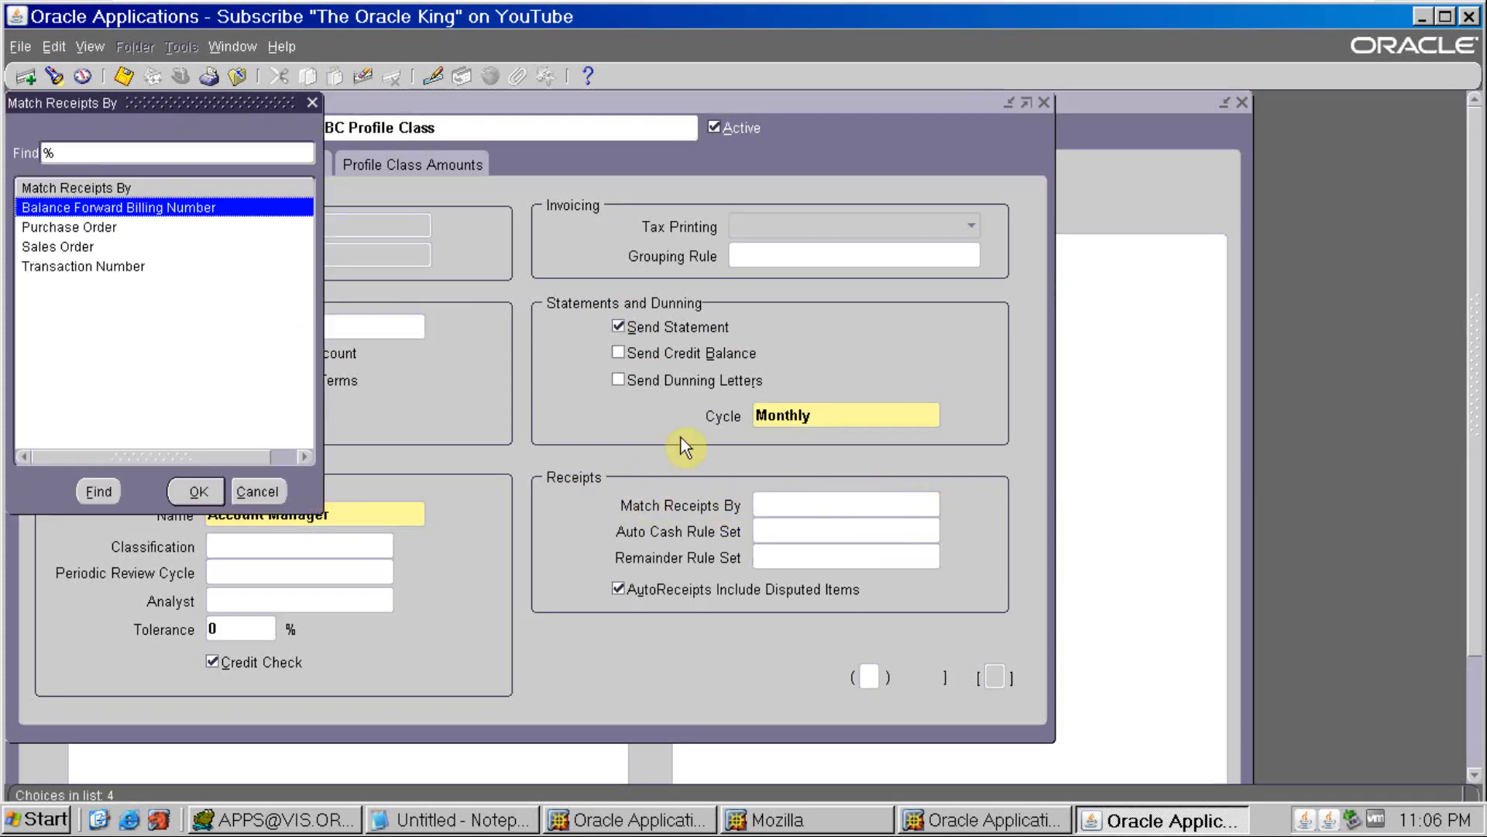
{"action": "left_click", "coordinate": [117, 267]}
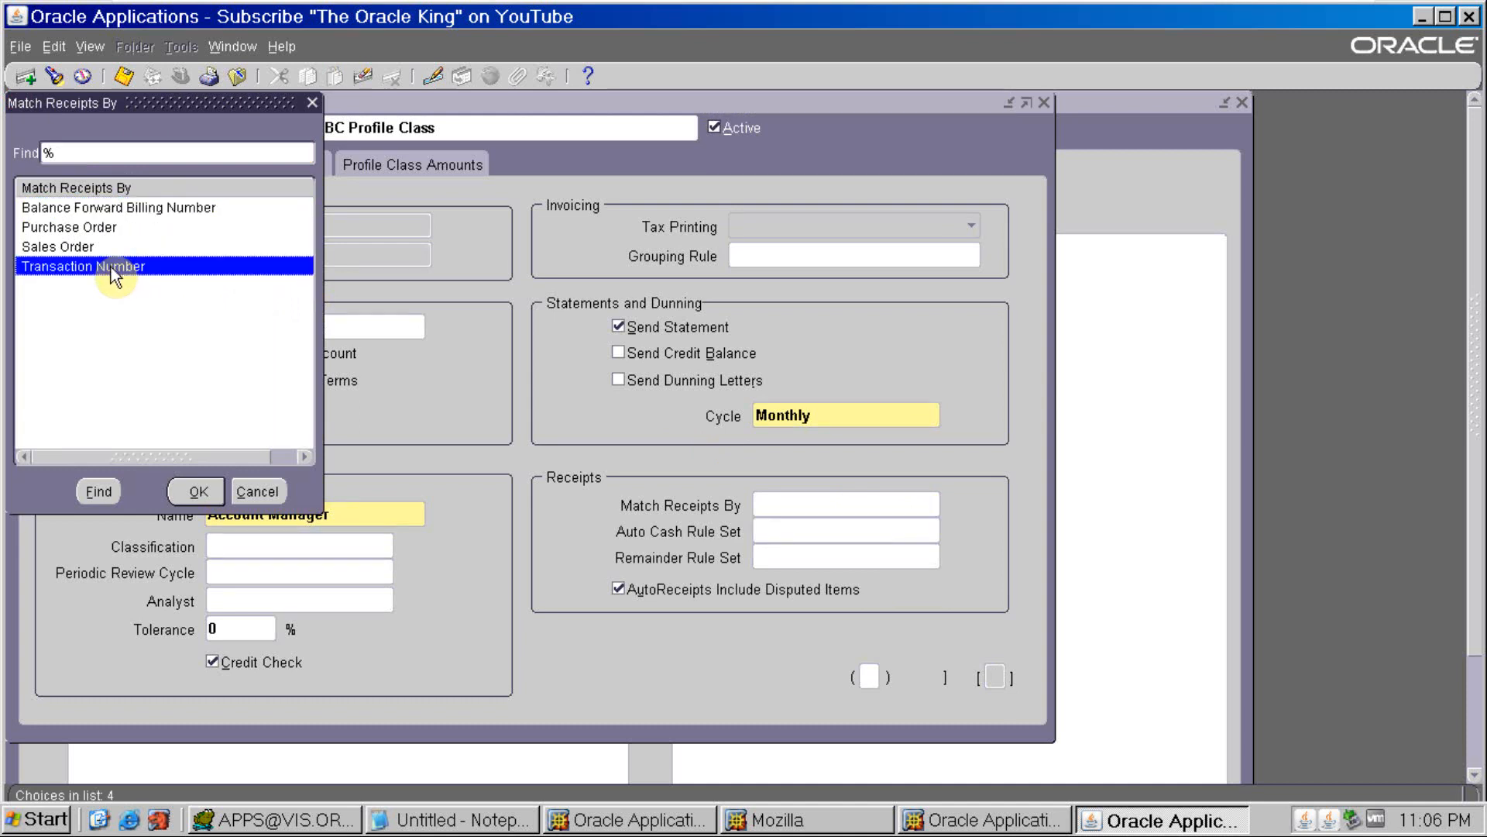
{"action": "left_click", "coordinate": [196, 491]}
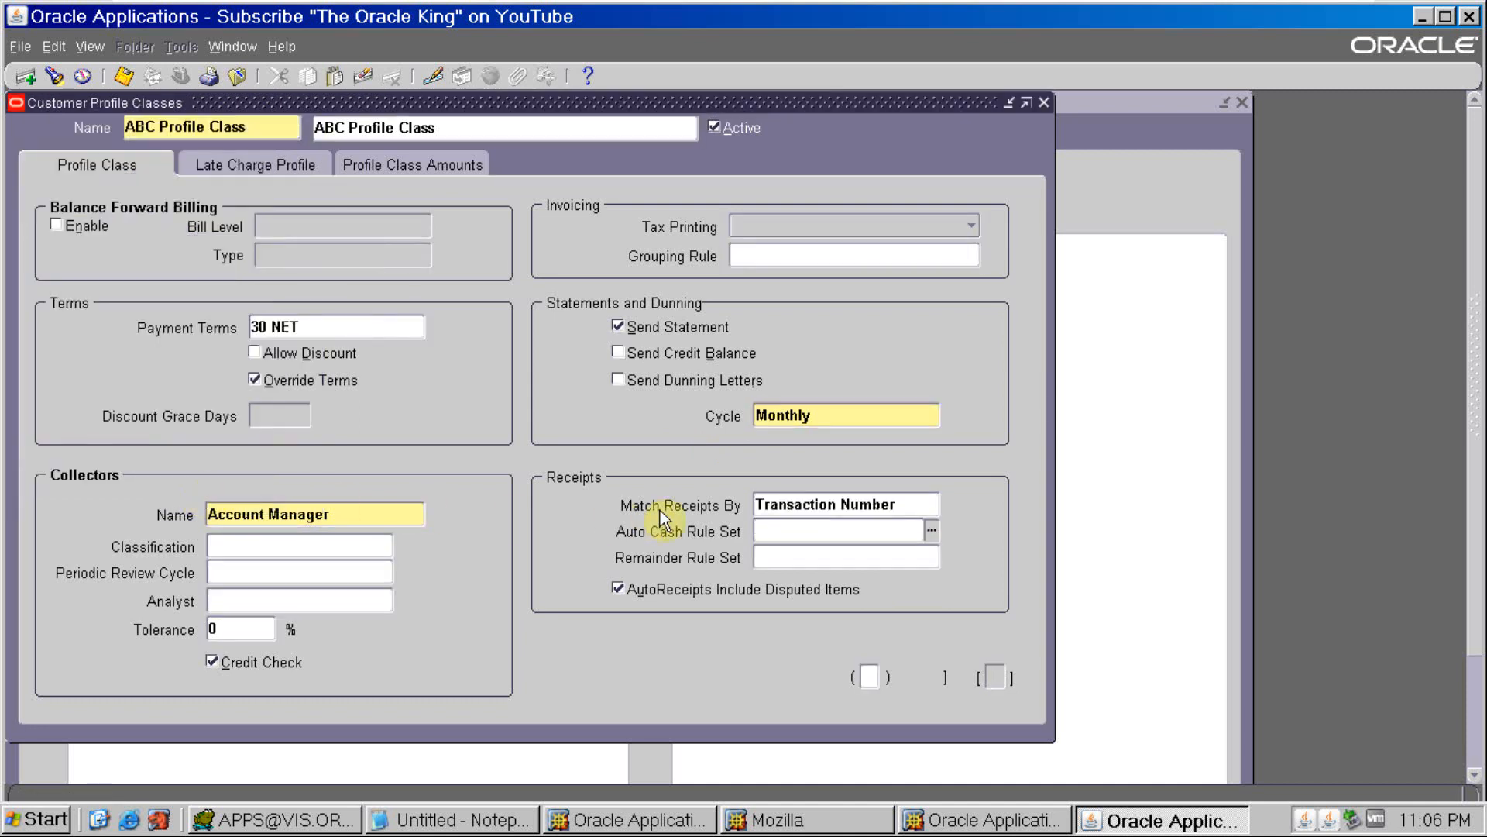
{"action": "left_click", "coordinate": [931, 530]}
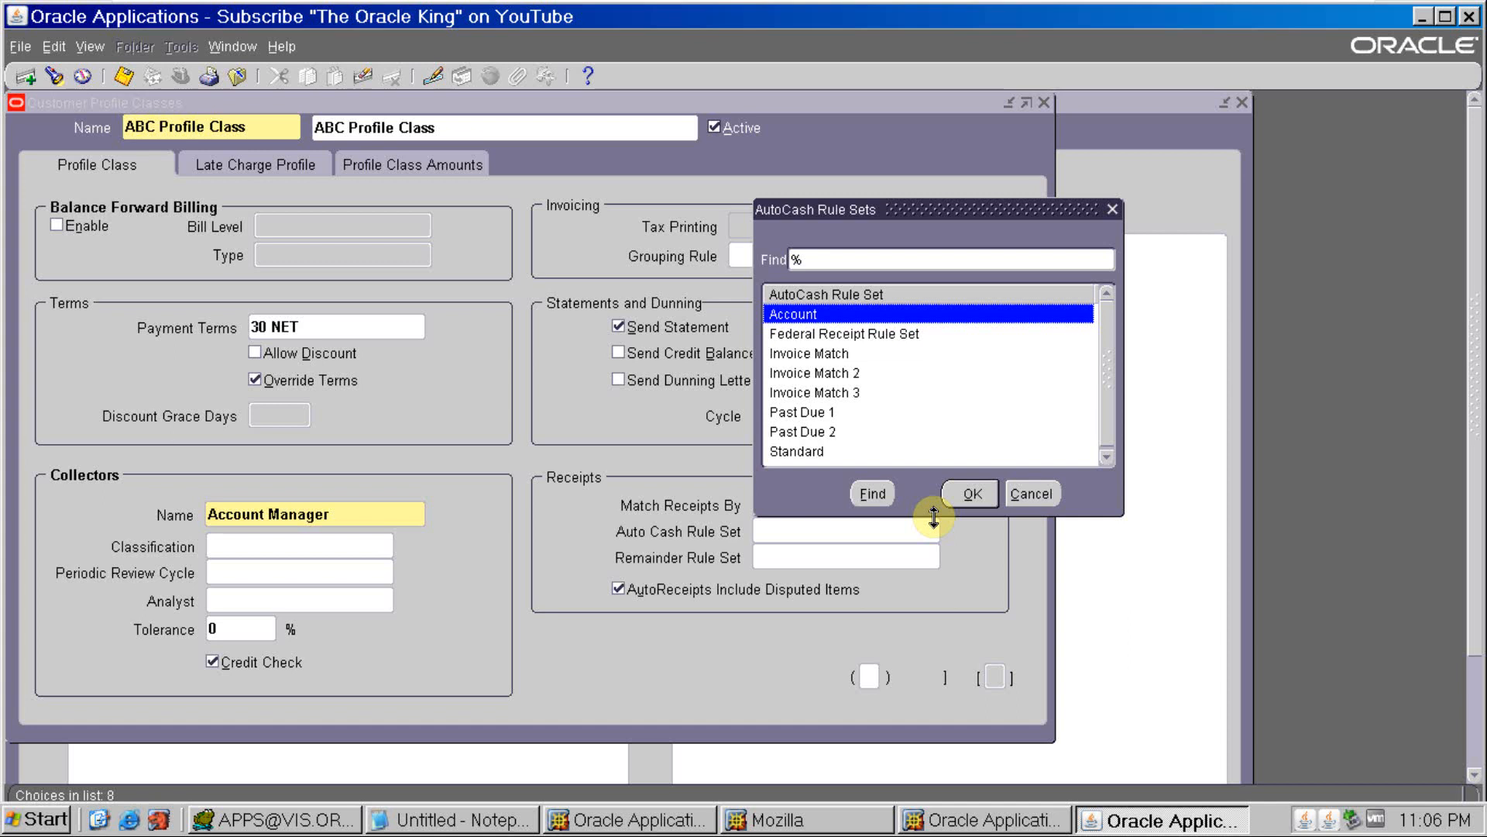
{"action": "left_click", "coordinate": [1034, 492]}
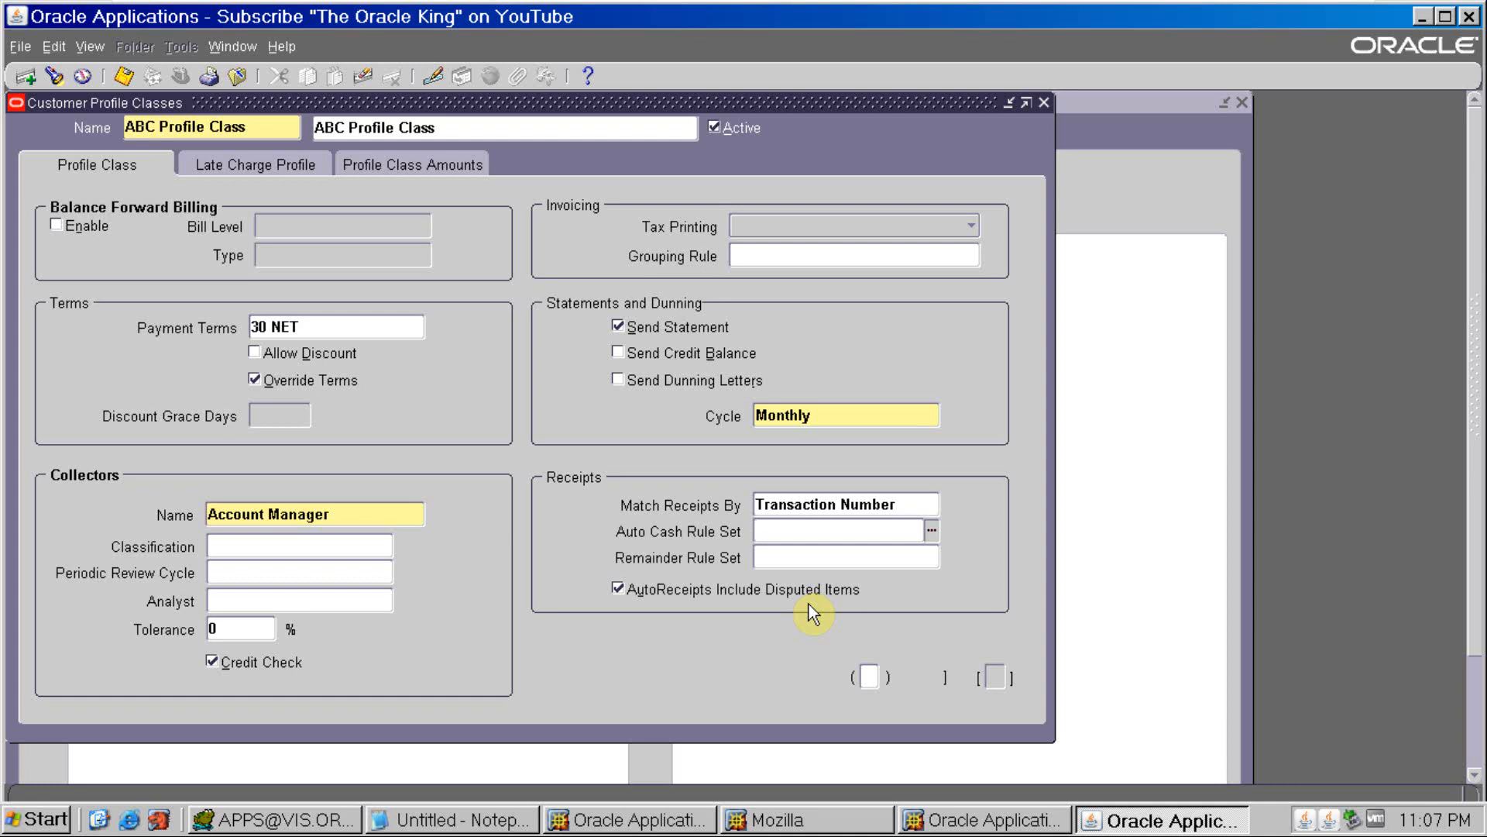
{"action": "left_click", "coordinate": [617, 592]}
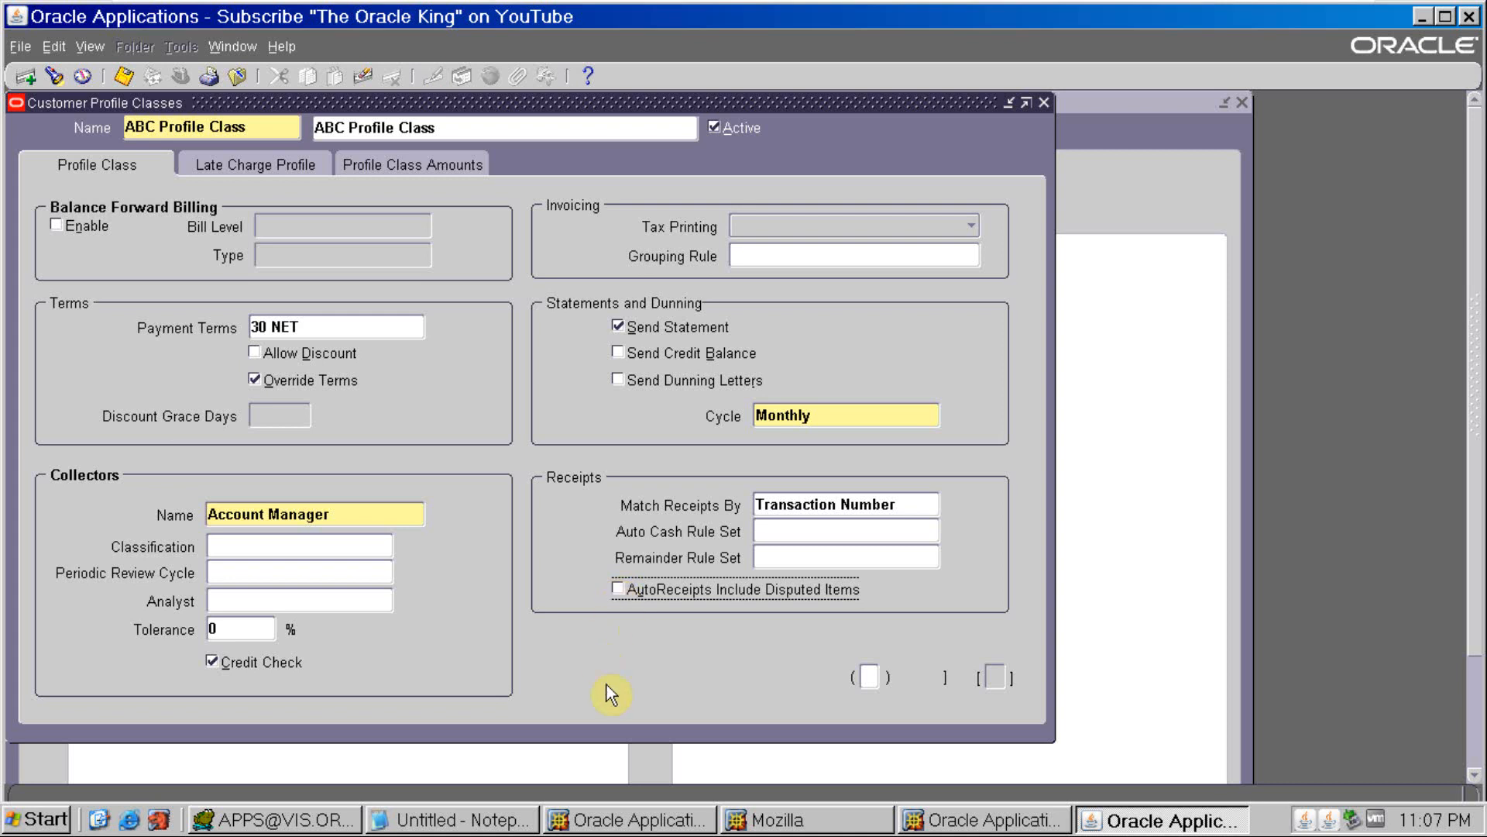
- Enable late charges in the late charge profile and review the available charge calculation methods
{"action": "left_click", "coordinate": [269, 171]}
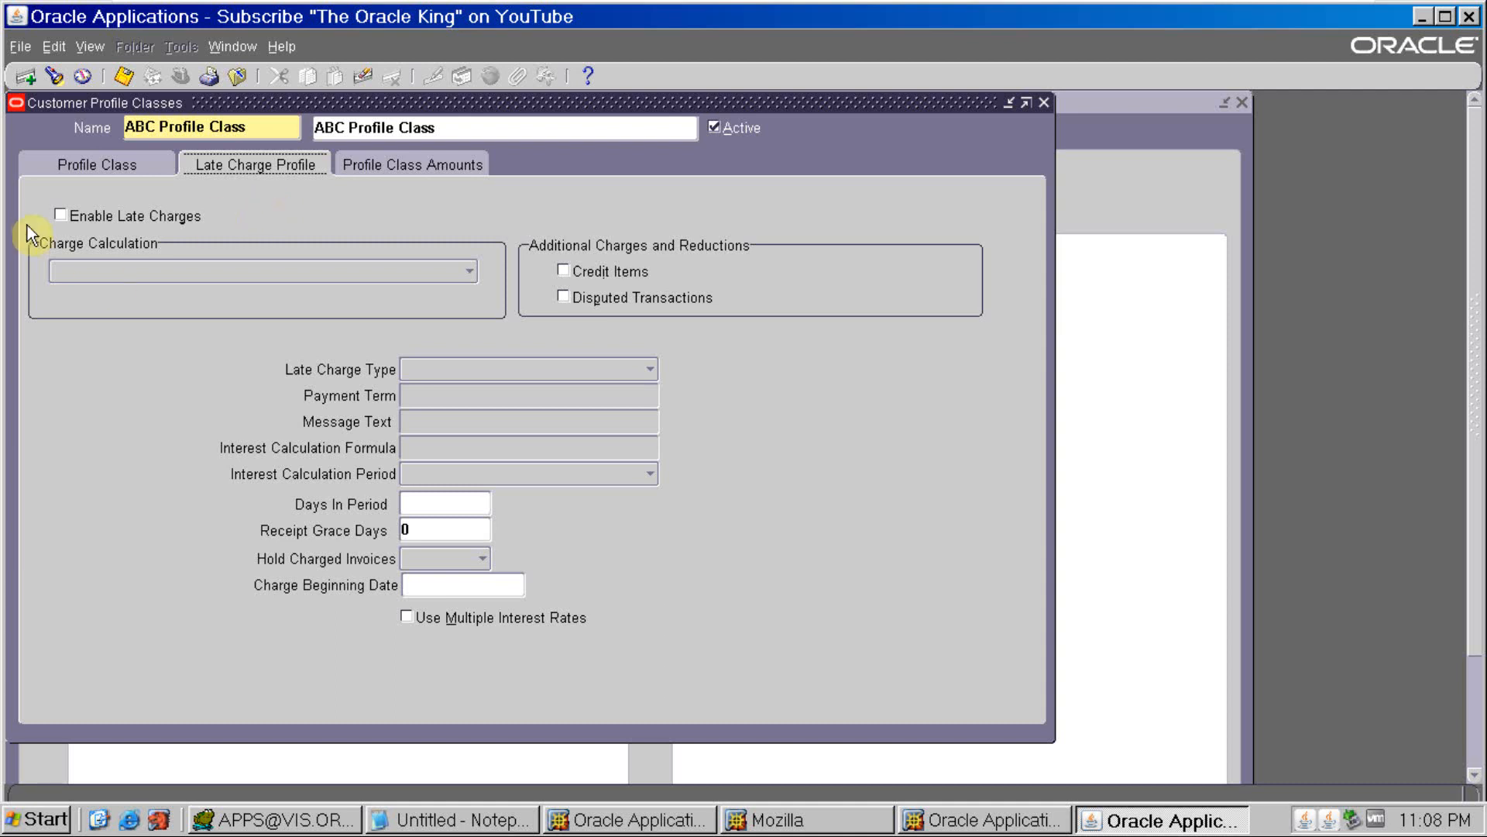
{"action": "left_click", "coordinate": [61, 215]}
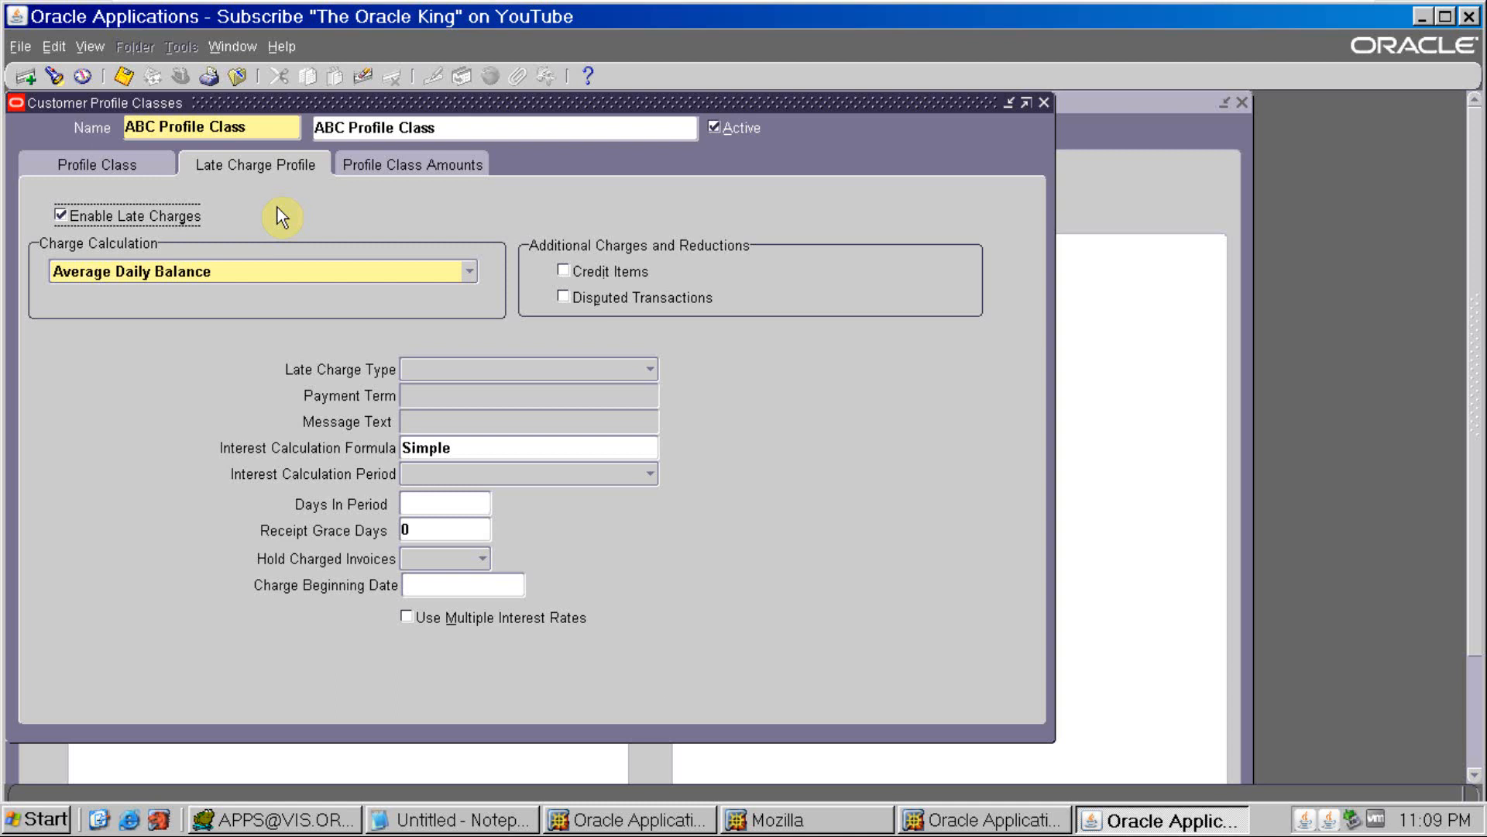
{"action": "left_click", "coordinate": [180, 275]}
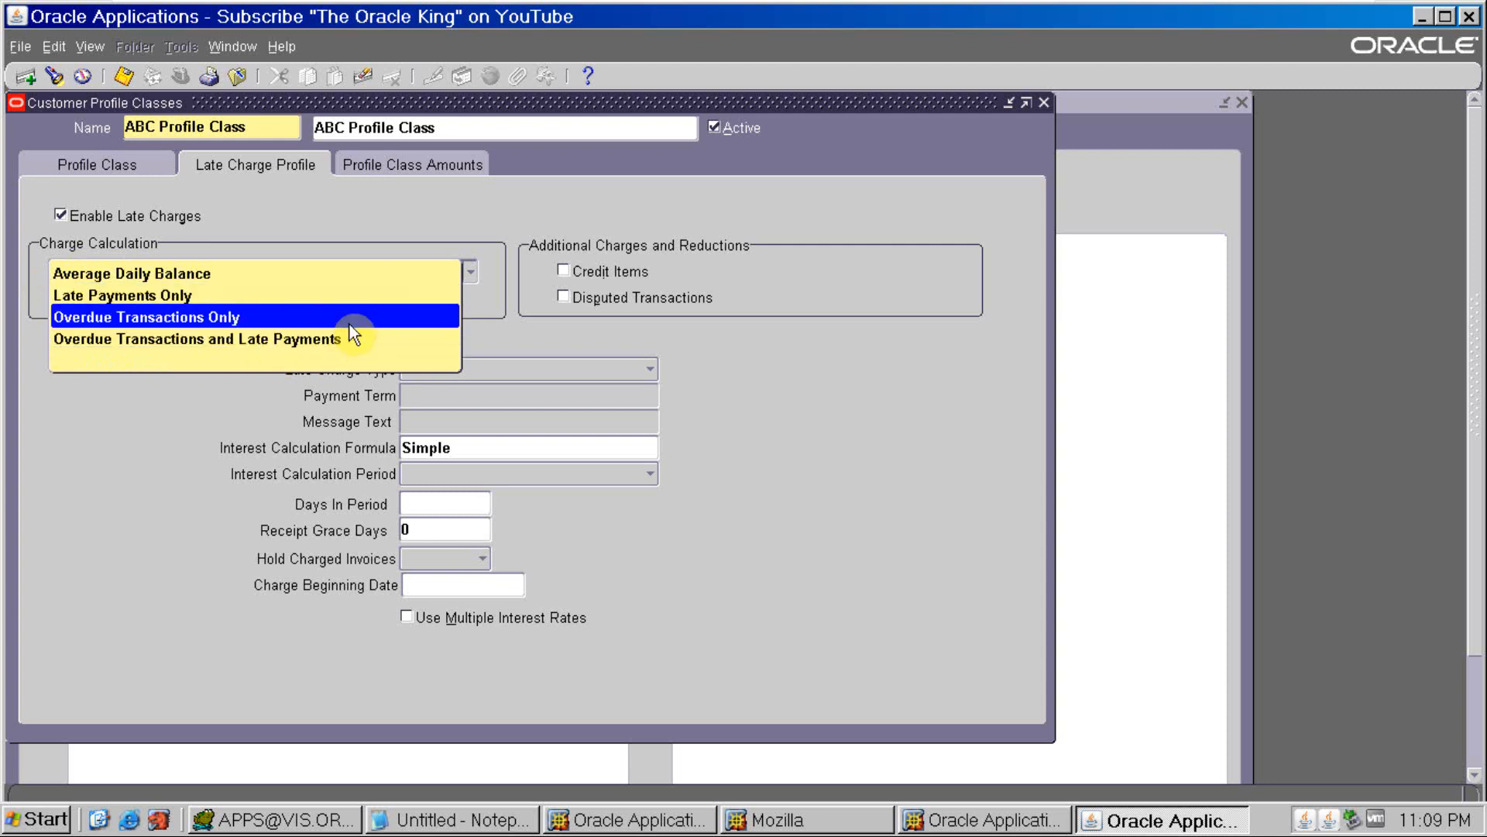
{"action": "left_click", "coordinate": [504, 333]}
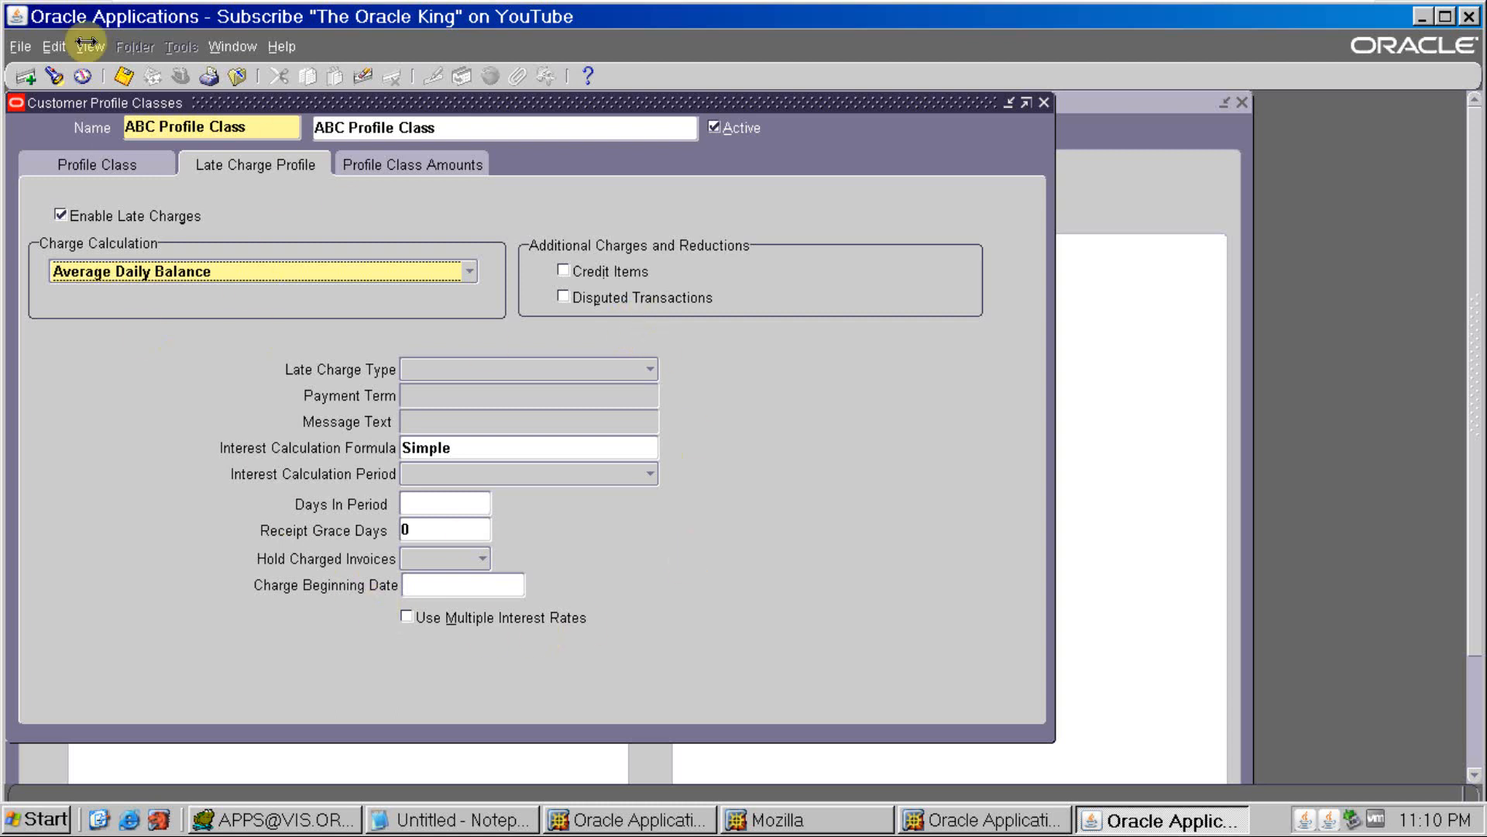
- Clear the charge calculation method and disable late charges for the profile class
{"action": "left_click", "coordinate": [60, 217]}
{"action": "left_click", "coordinate": [60, 216]}
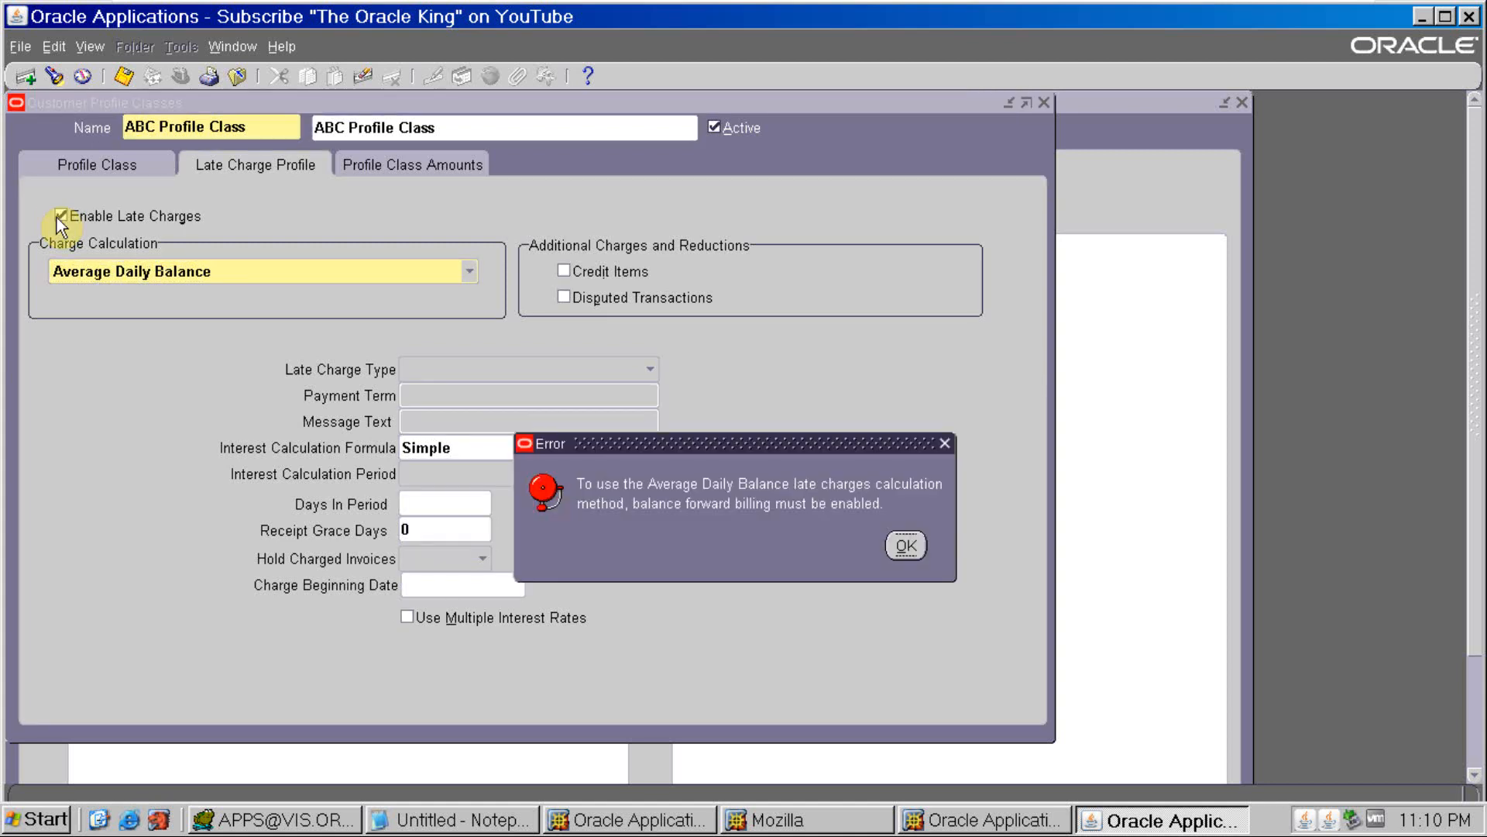
{"action": "left_click", "coordinate": [897, 546]}
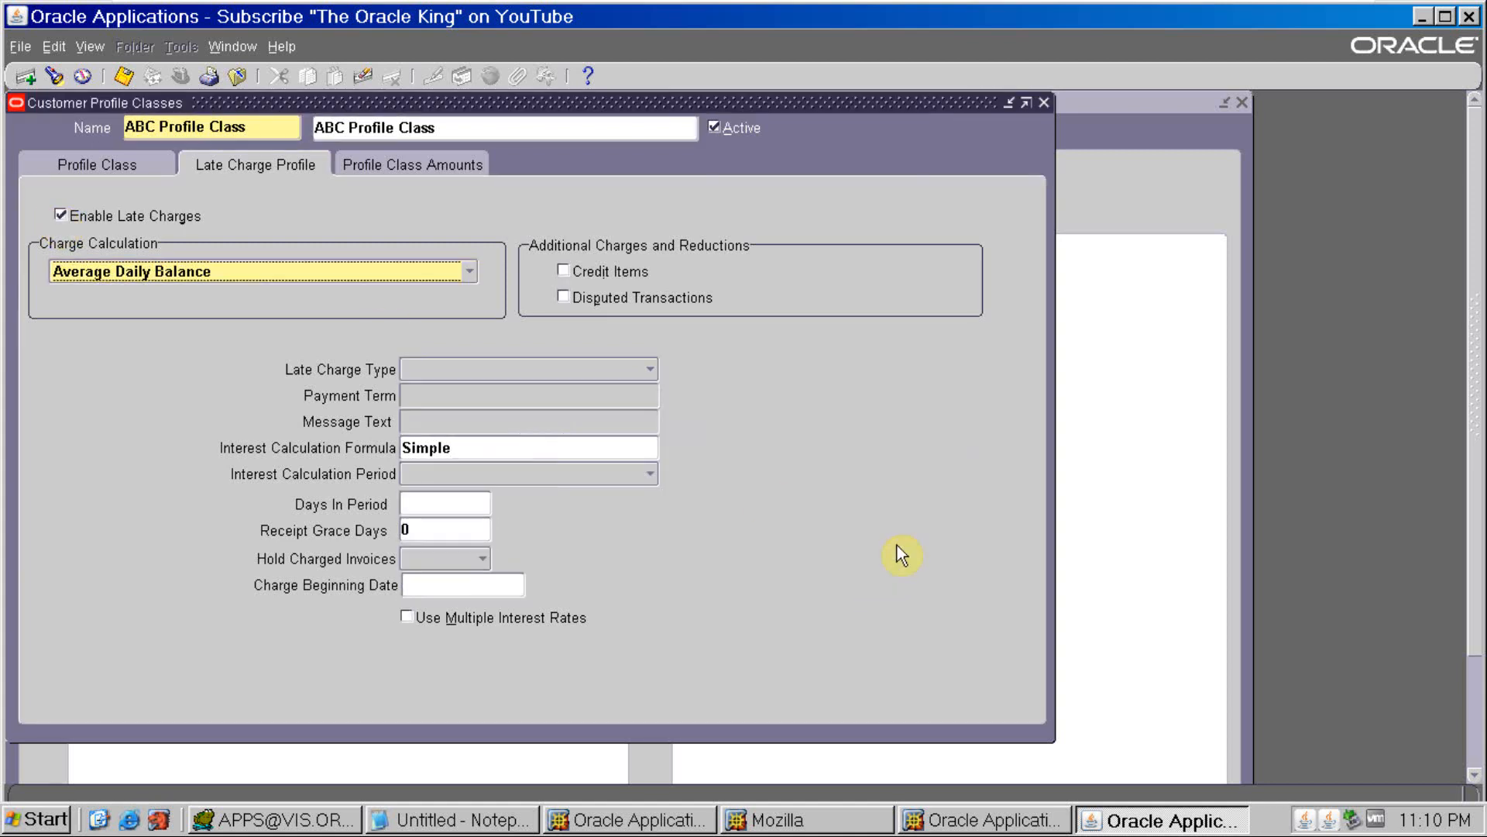
{"action": "left_click", "coordinate": [346, 273]}
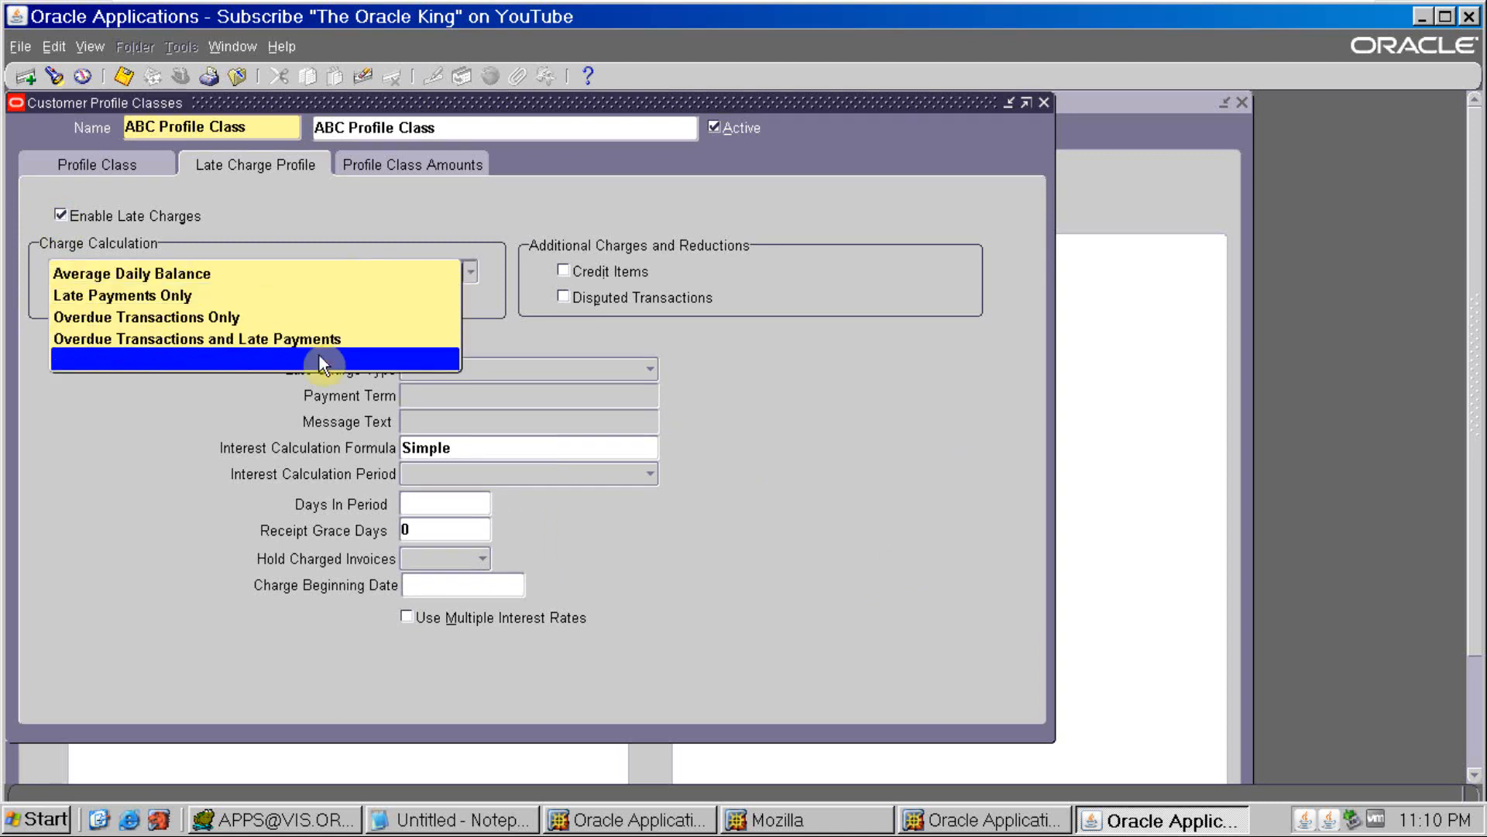
{"action": "left_click", "coordinate": [319, 353]}
{"action": "left_click", "coordinate": [61, 217]}
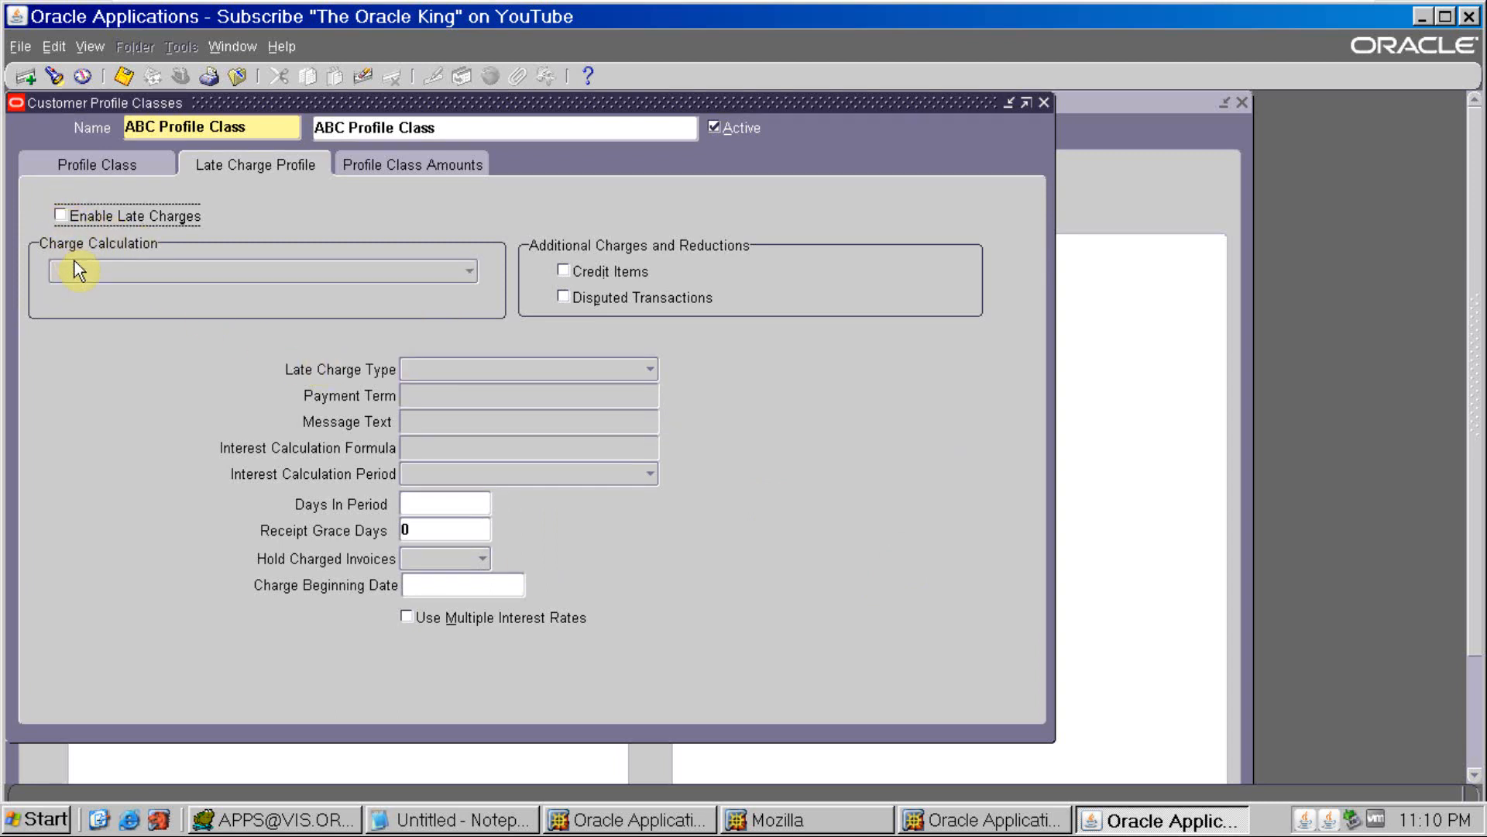
- Add USD to the profile class amounts with a credit limit of 50000
{"action": "left_click", "coordinate": [378, 165]}
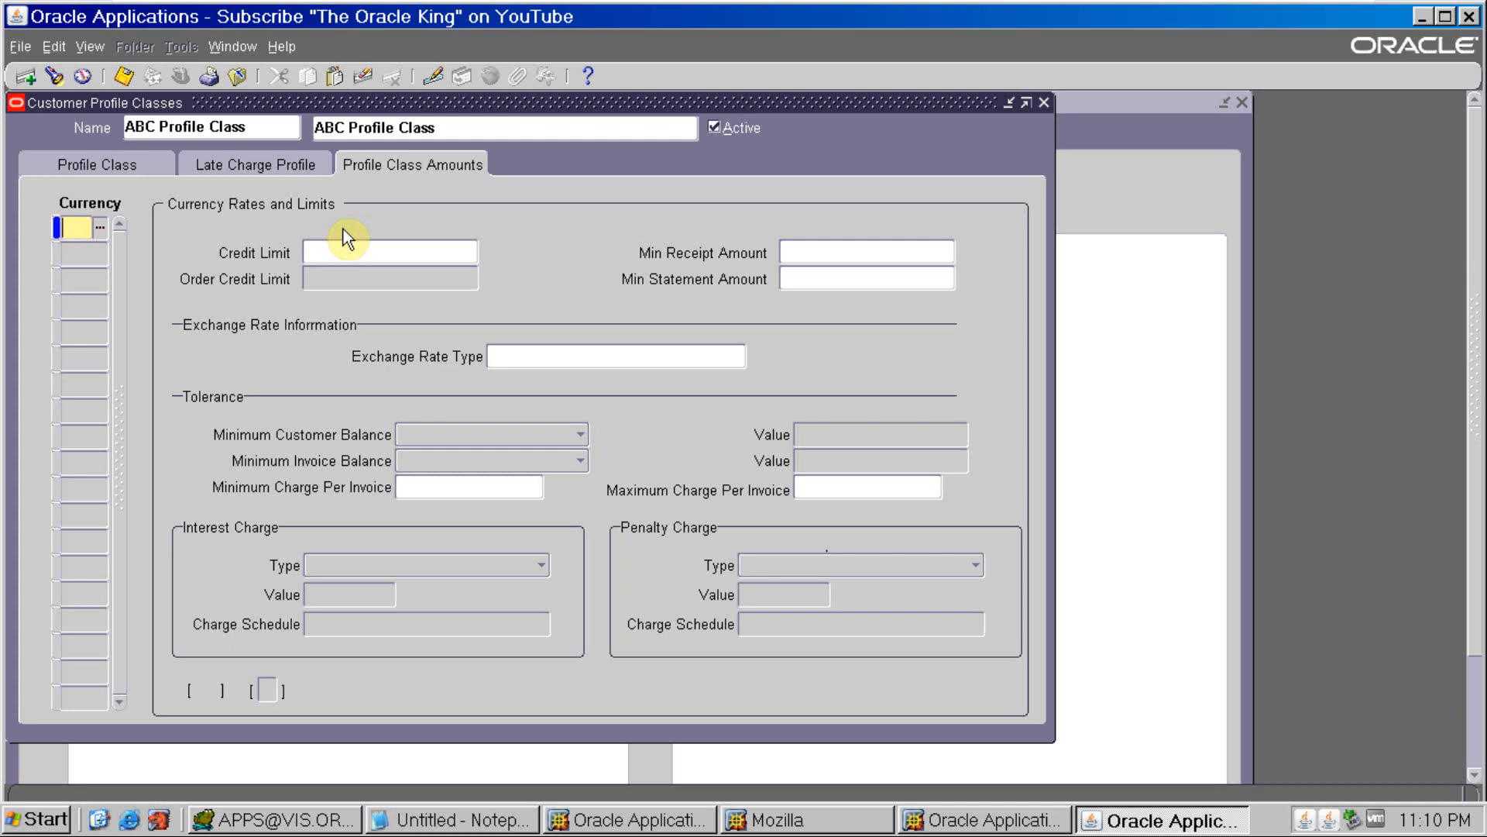
{"action": "type", "text": "USD"}
{"action": "key", "text": "Tab"}
{"action": "type", "text": "50000"}
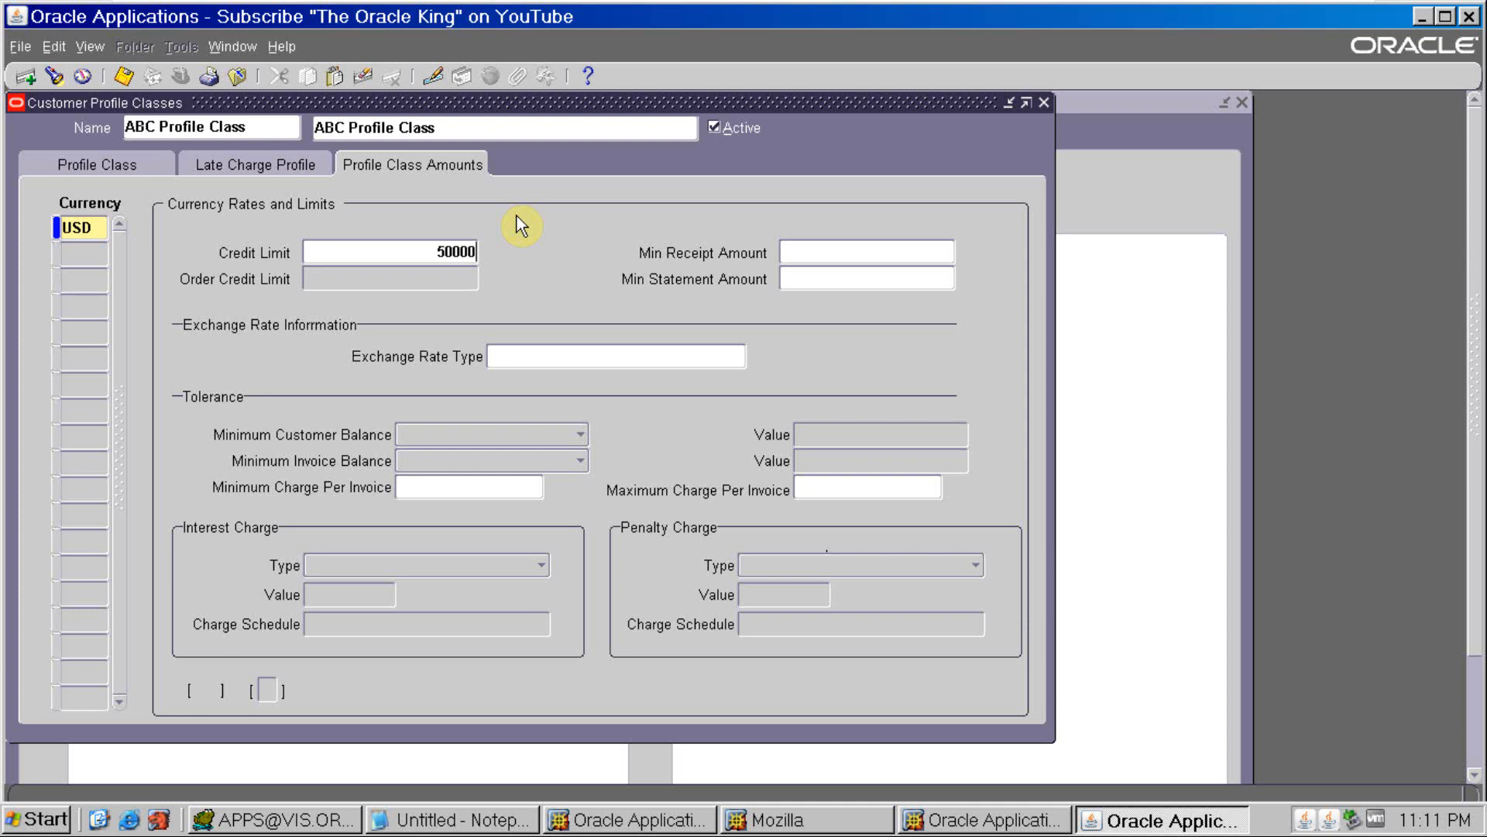
{"action": "key", "text": "Tab"}
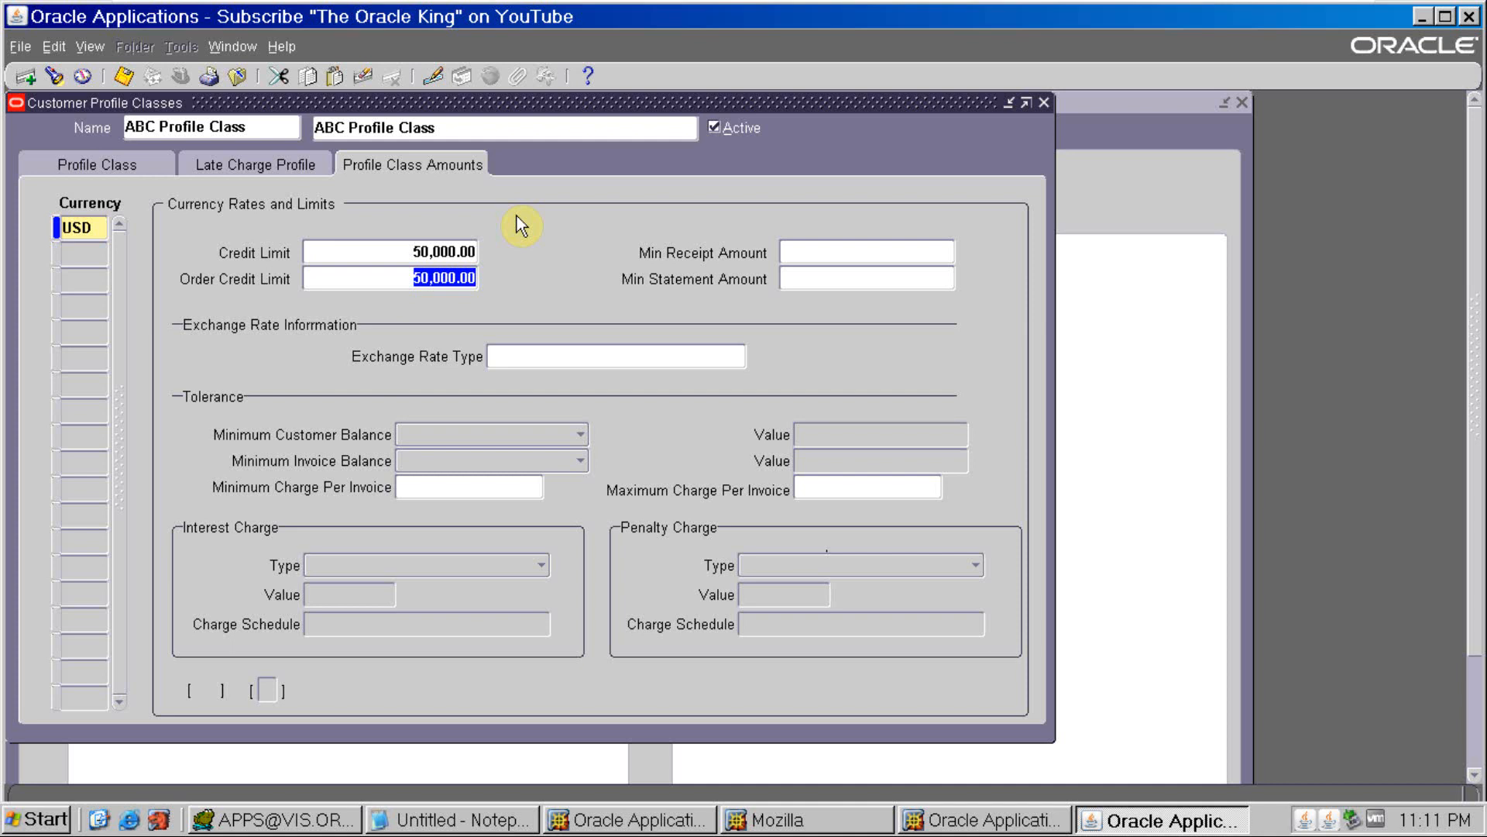
- Set both the minimum receipt amount and the minimum statement amount for USD to 1
{"action": "left_click", "coordinate": [868, 251]}
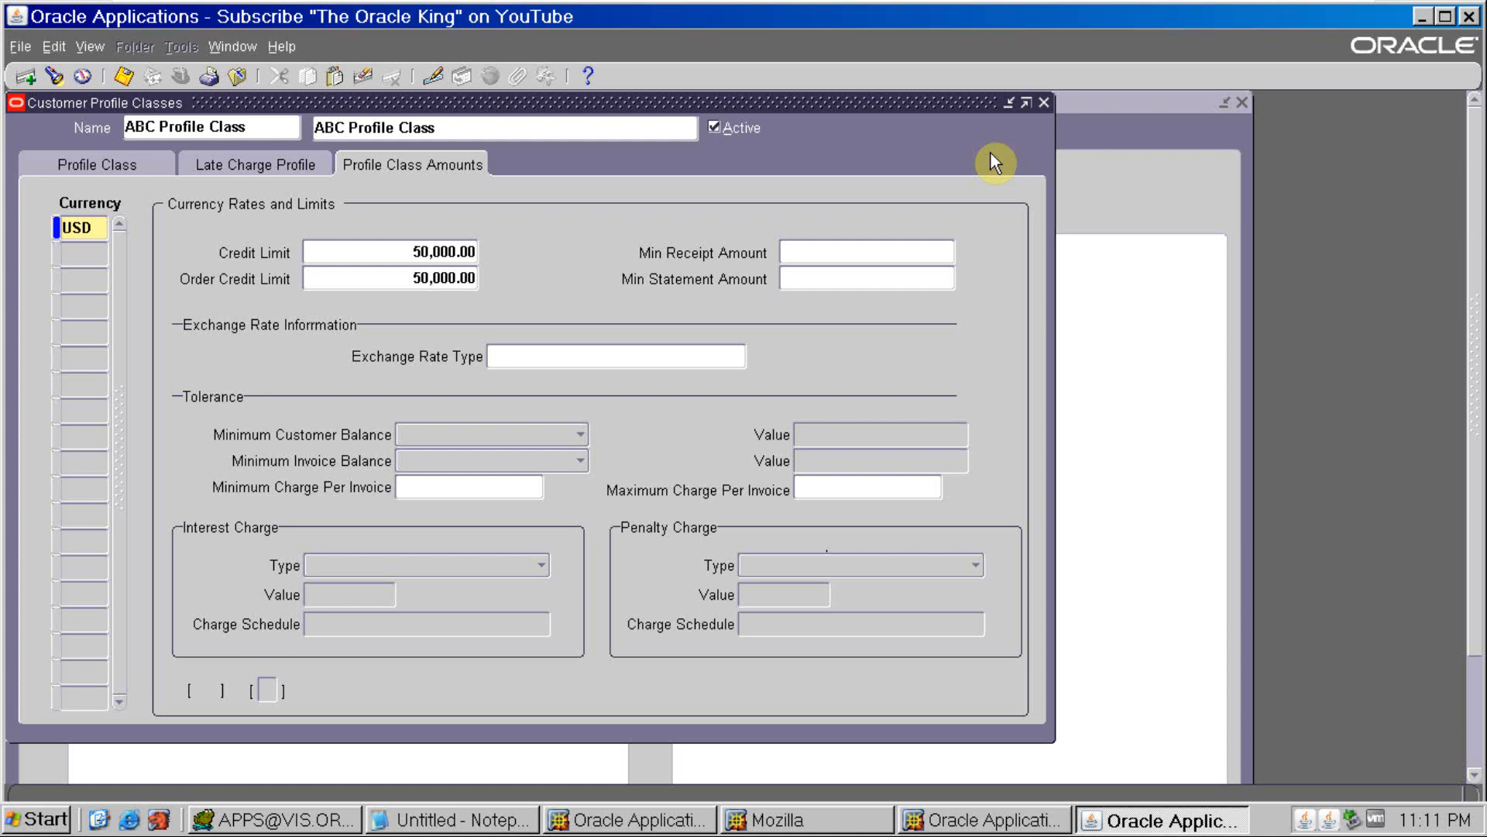
{"action": "type", "text": "1"}
{"action": "key", "text": "Tab"}
{"action": "type", "text": "1"}
{"action": "key", "text": "Tab"}
- Set the exchange rate type to Corporate, and save and close the profile class
{"action": "type", "text": "co"}
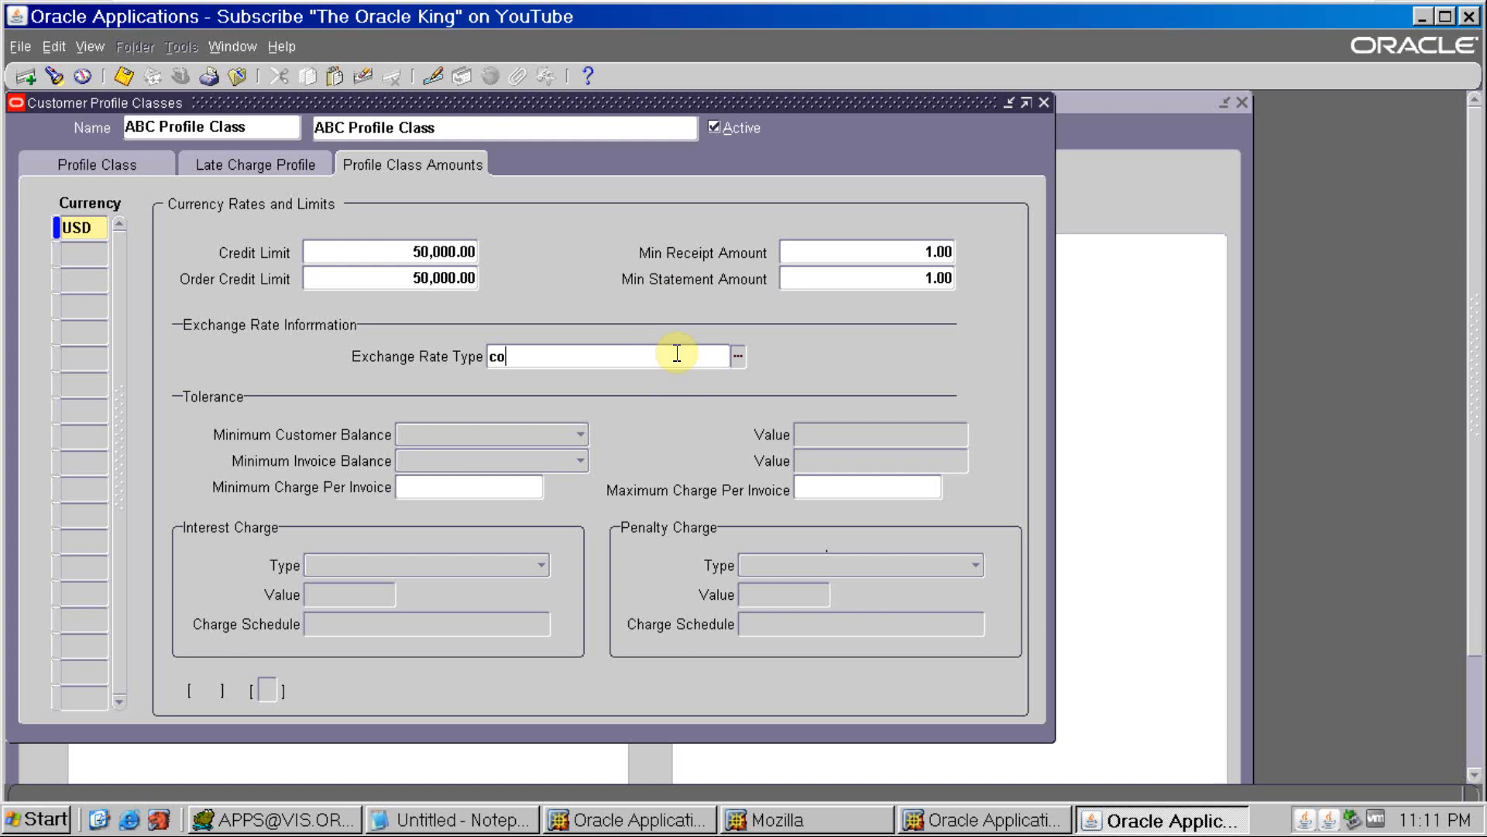
{"action": "key", "text": "Tab"}
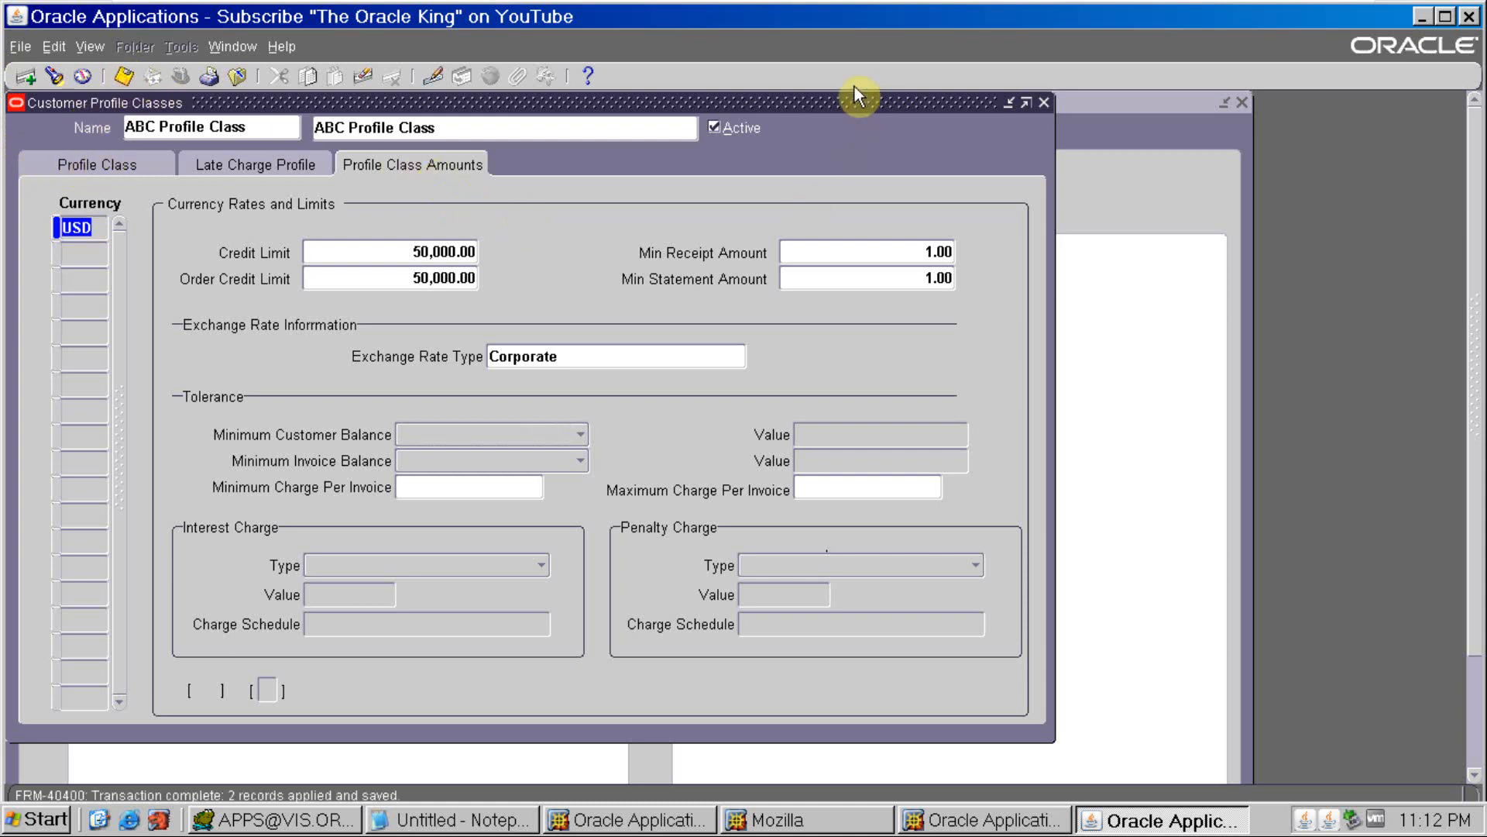
{"action": "left_click", "coordinate": [1046, 102]}
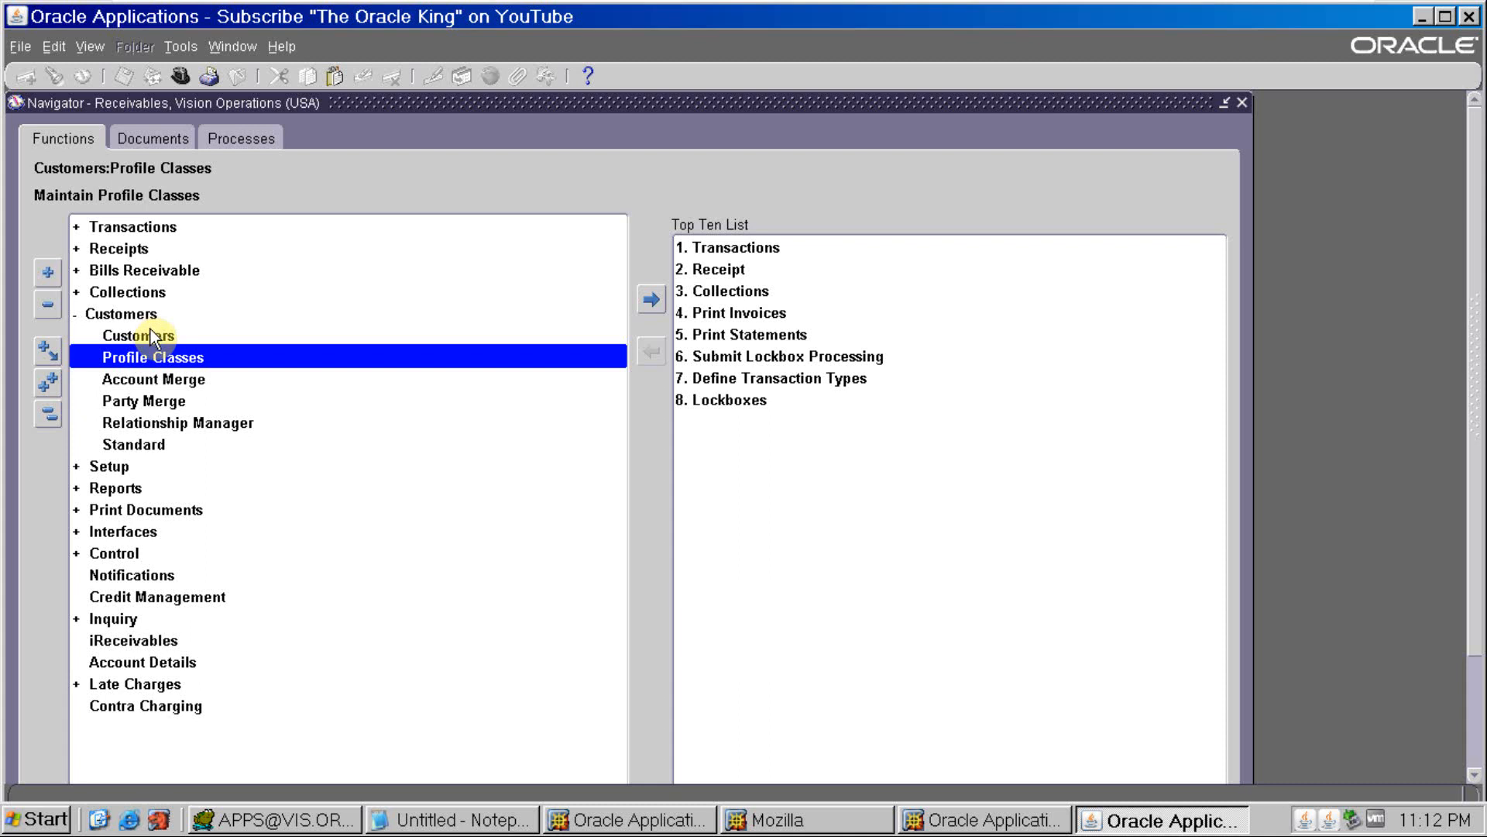
- Open the standard customer page from the Receivables navigator and start creating a new customer organization
{"action": "left_click", "coordinate": [153, 448]}
{"action": "double_click", "coordinate": [153, 448]}
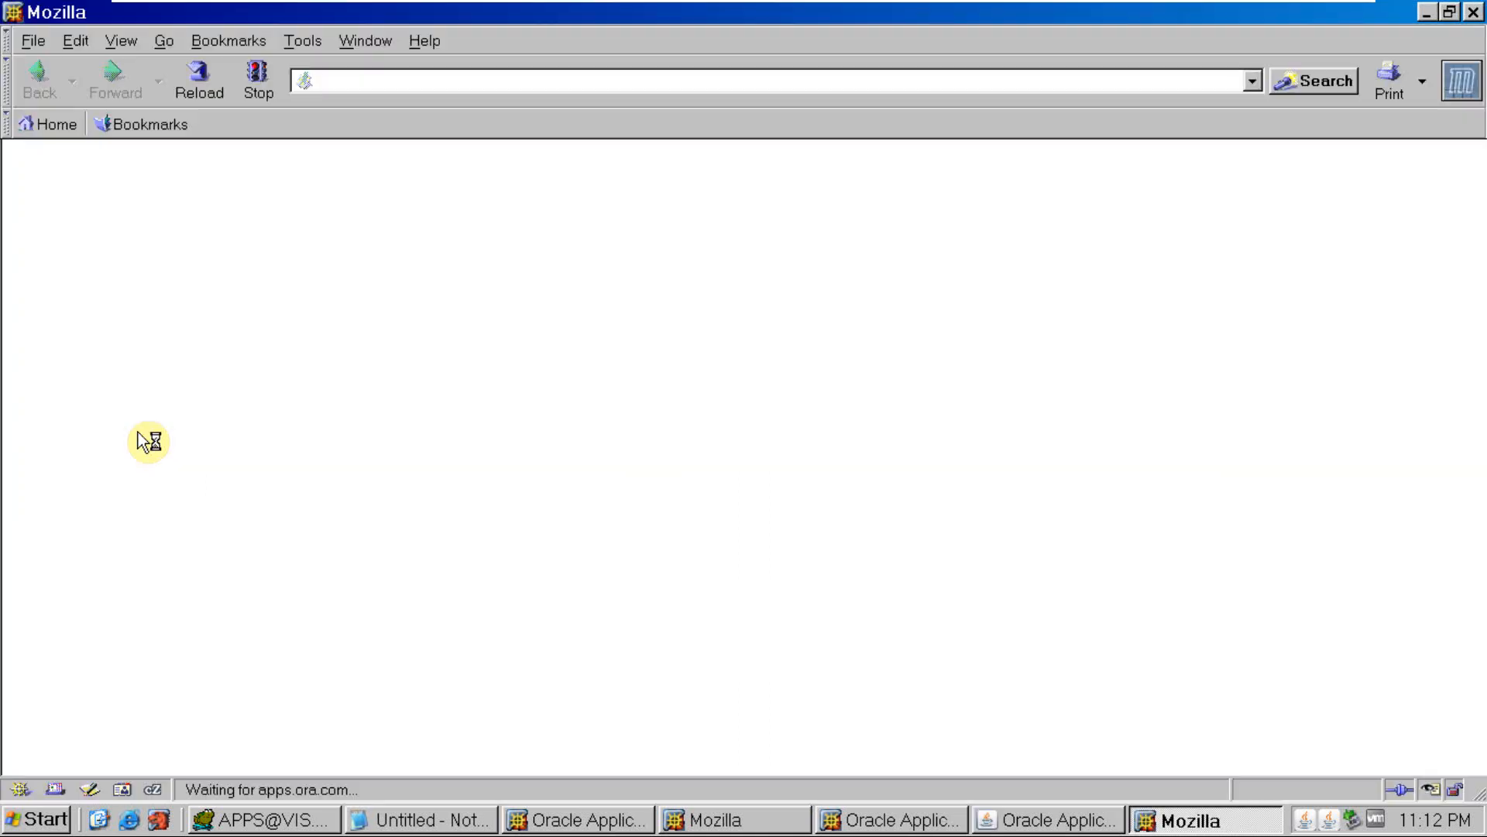
{"action": "scroll", "coordinate": [192, 469], "scroll_direction": "down", "scroll_amount": 3}
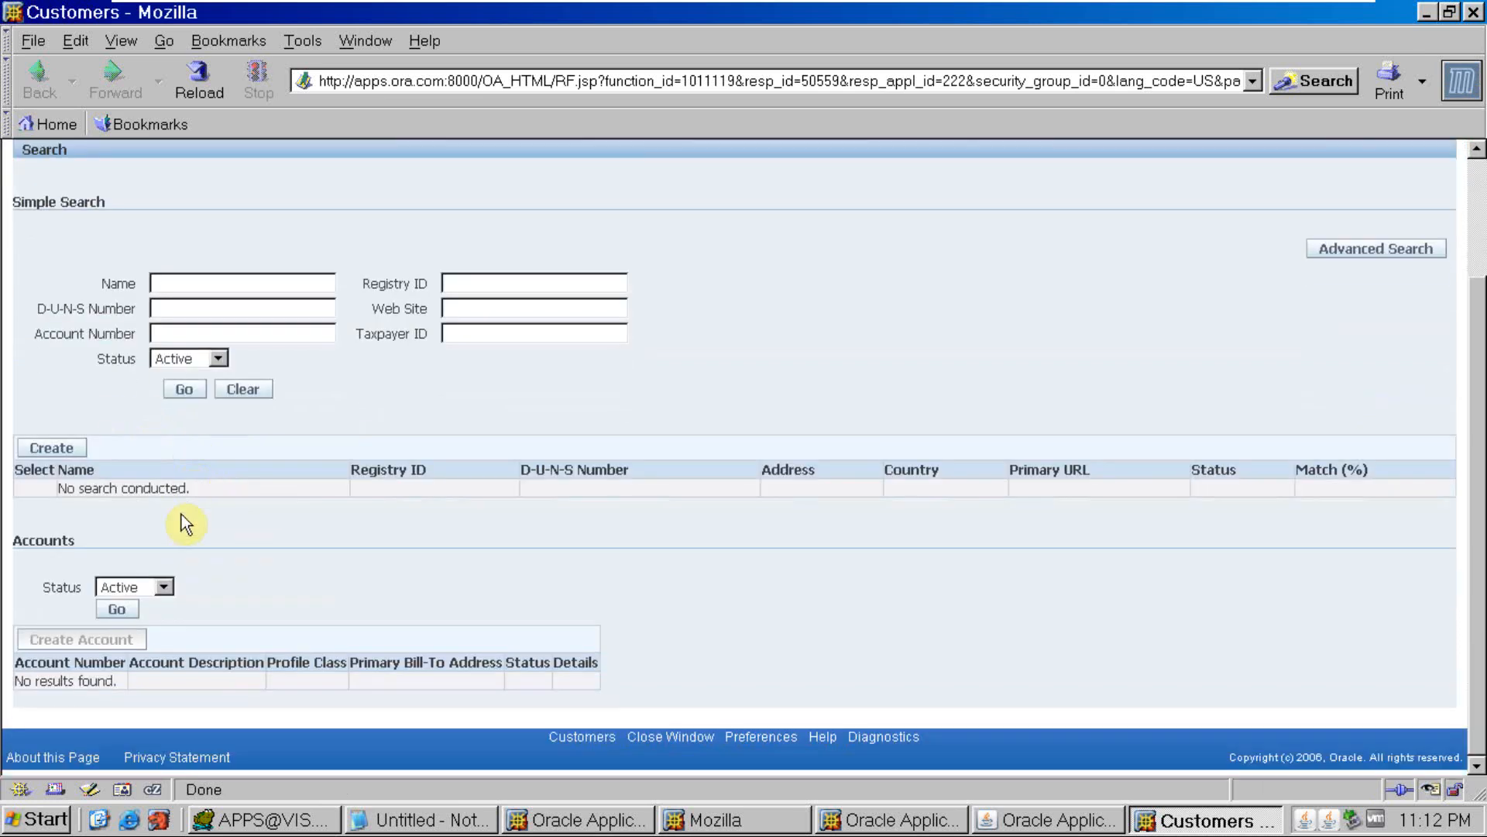
{"action": "left_click", "coordinate": [73, 449]}
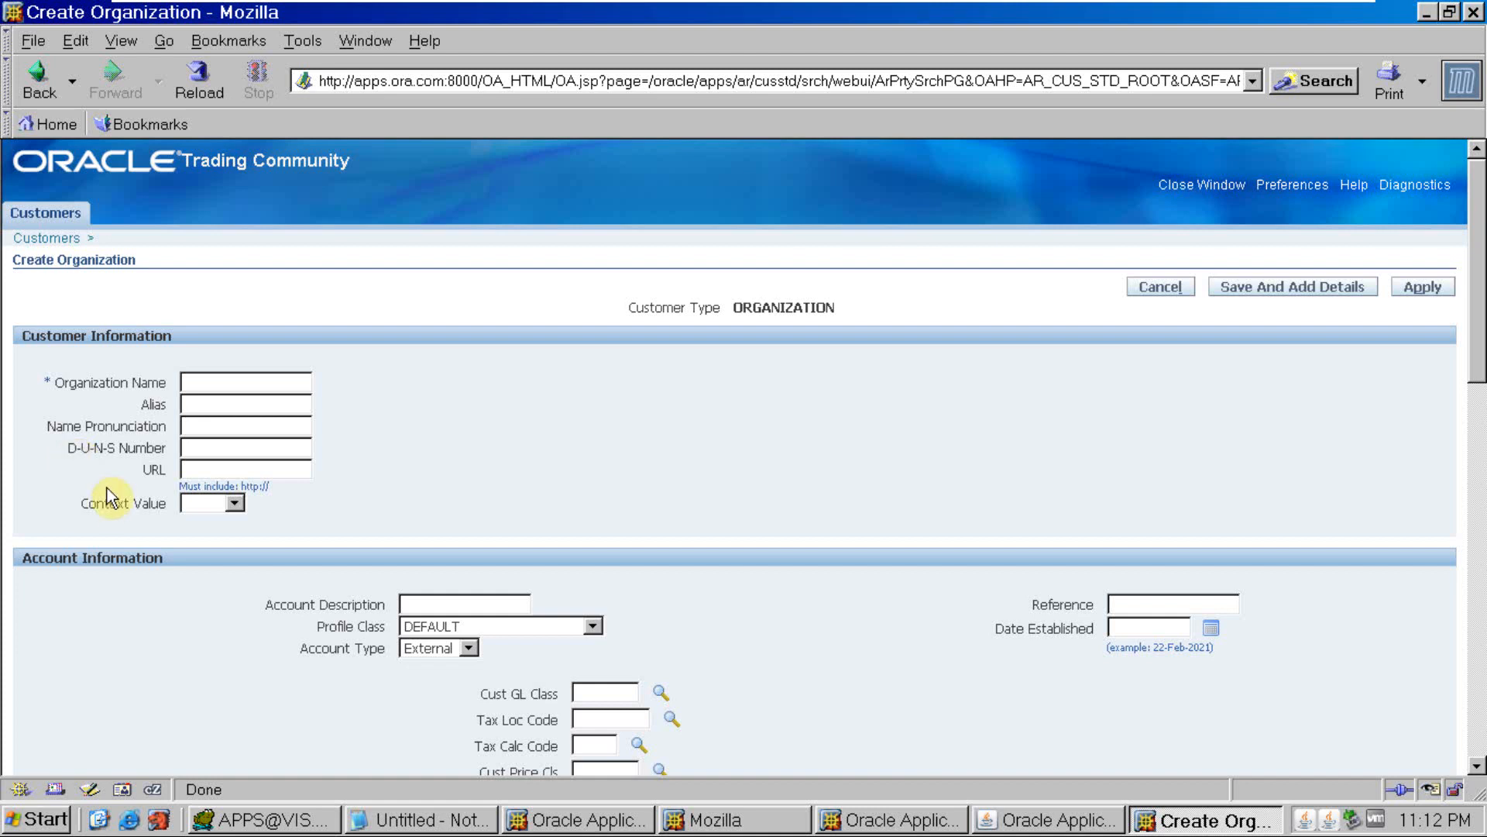
- Enter ABC Customer as the organization name of the new customer
{"action": "left_click", "coordinate": [243, 384]}
{"action": "type", "text": "ABC Customer"}
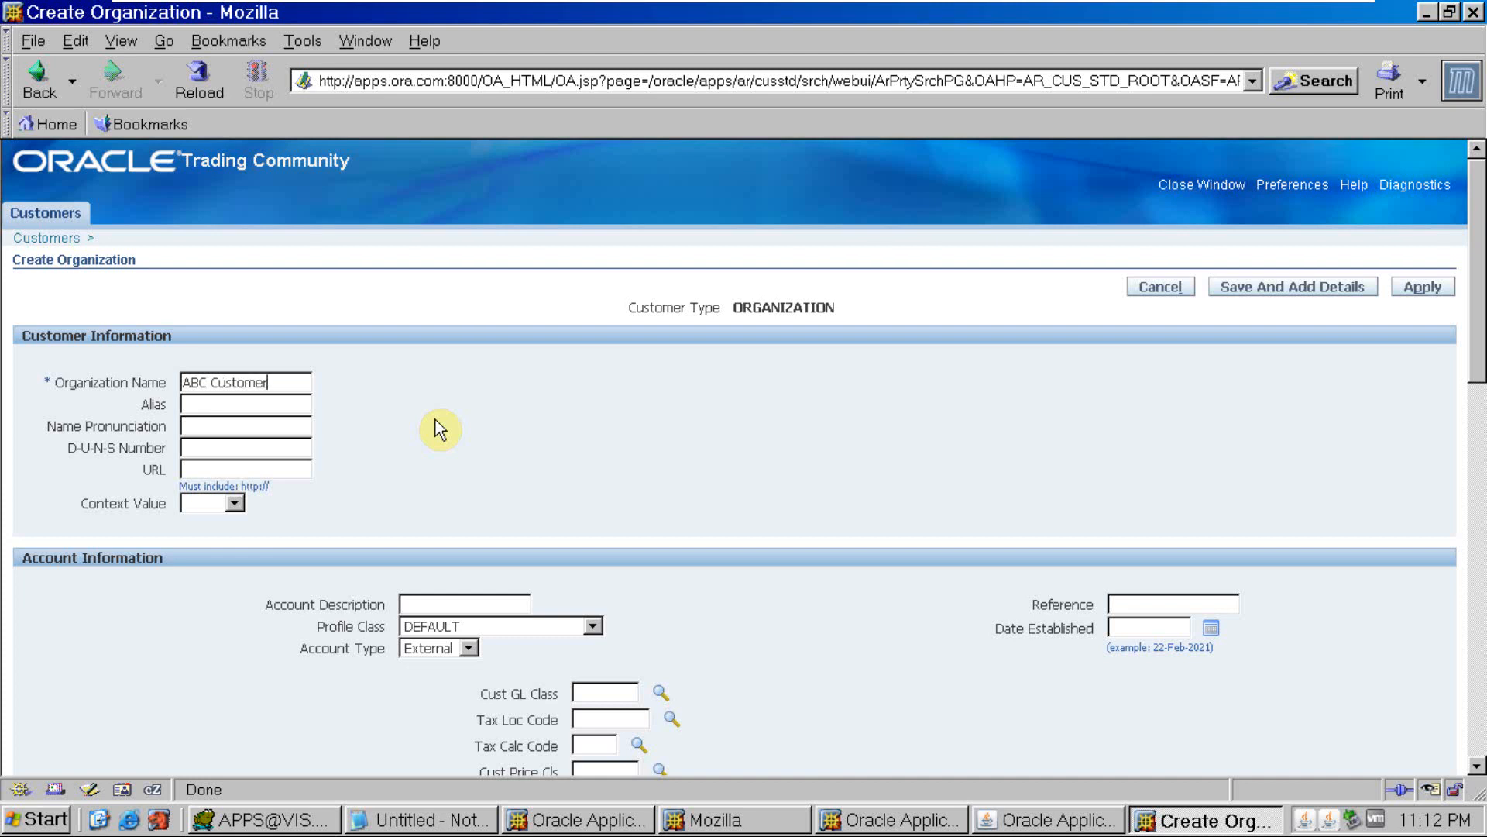
{"action": "key", "text": "Tab"}
{"action": "scroll", "coordinate": [505, 425], "scroll_direction": "down", "scroll_amount": 4}
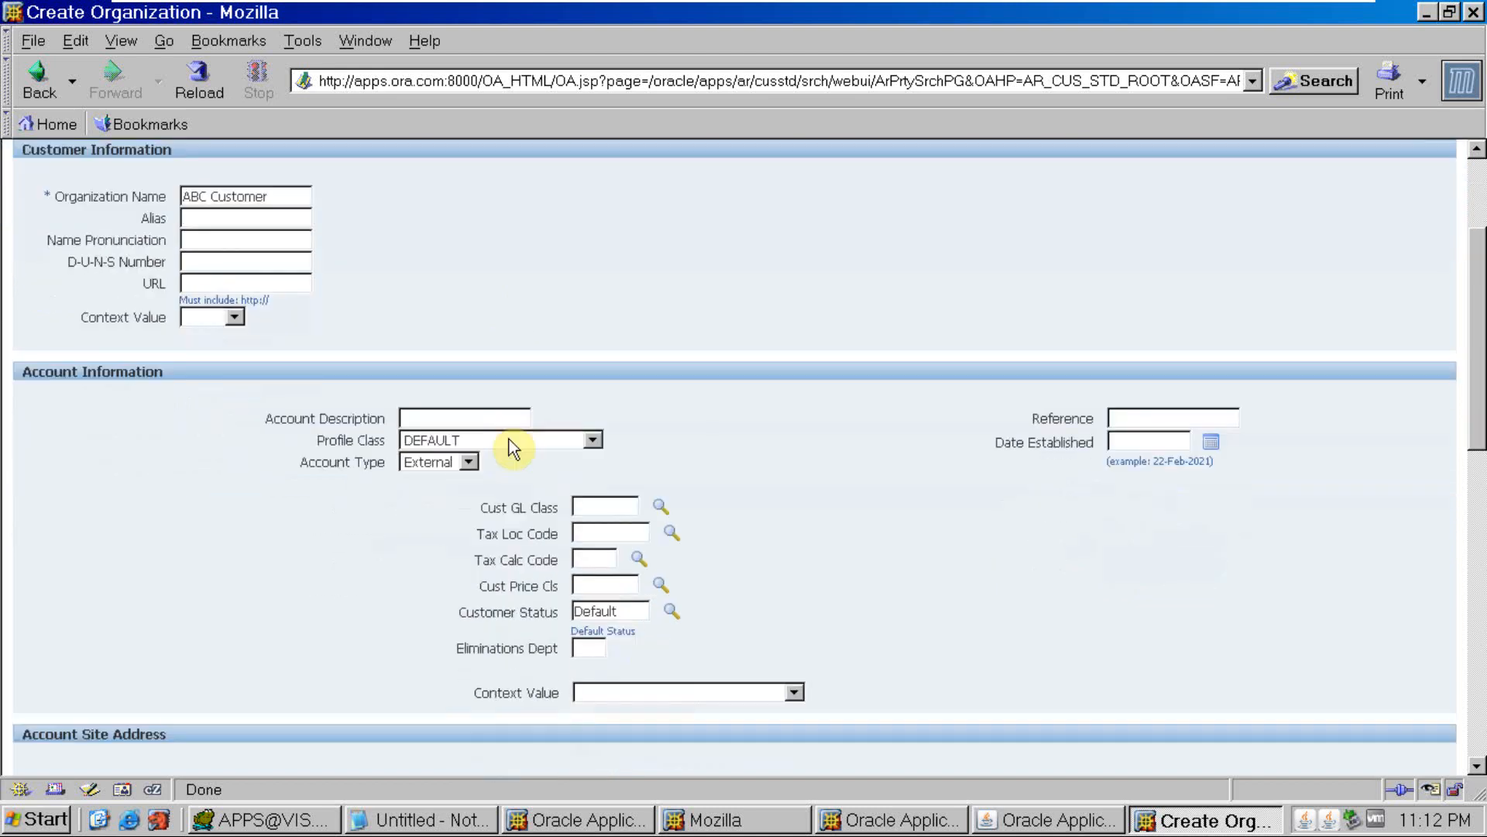
{"action": "scroll", "coordinate": [511, 448], "scroll_direction": "down", "scroll_amount": 4}
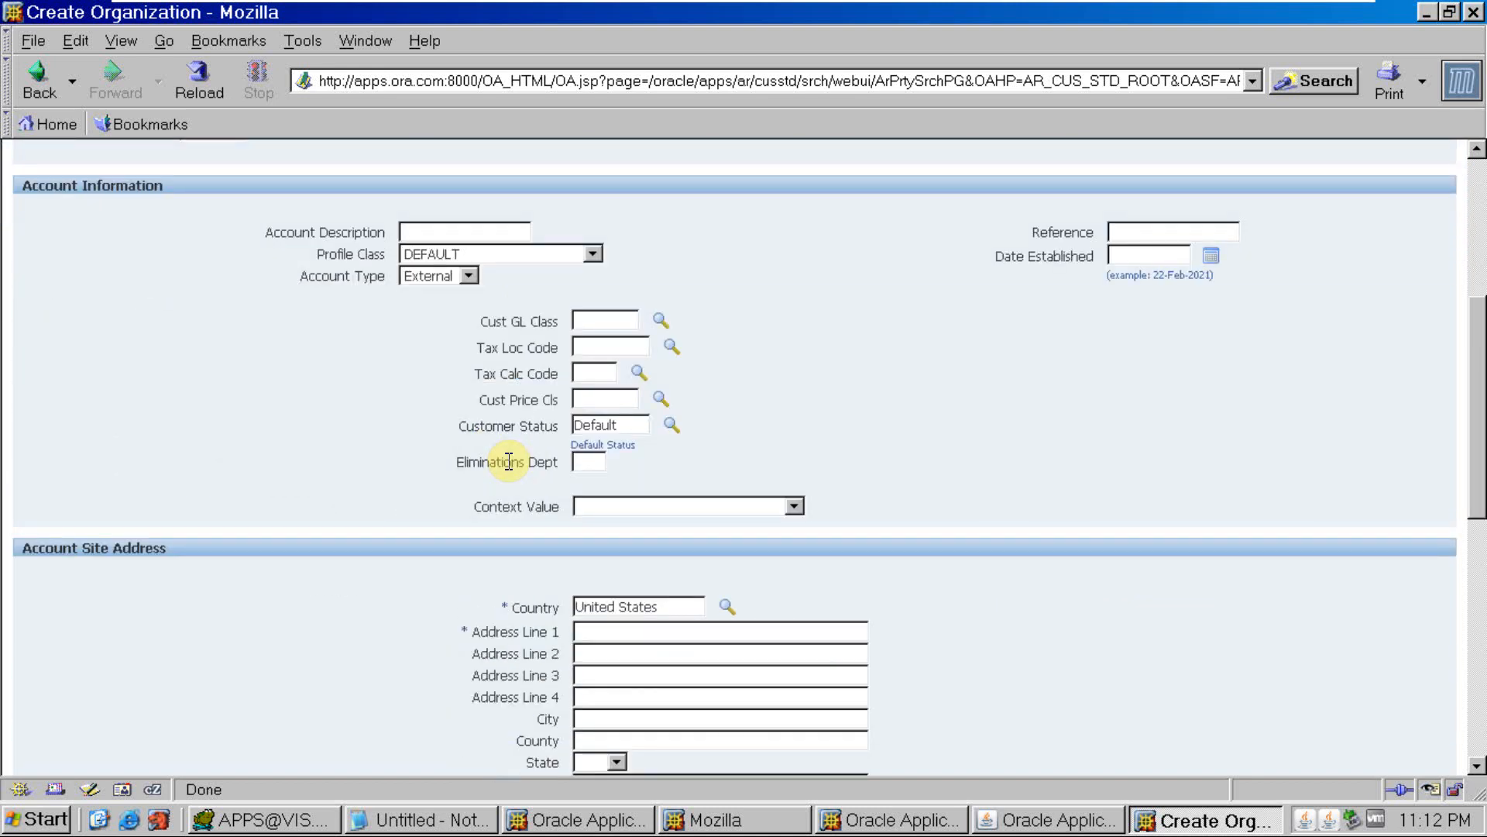
{"action": "scroll", "coordinate": [508, 462], "scroll_direction": "up", "scroll_amount": 4}
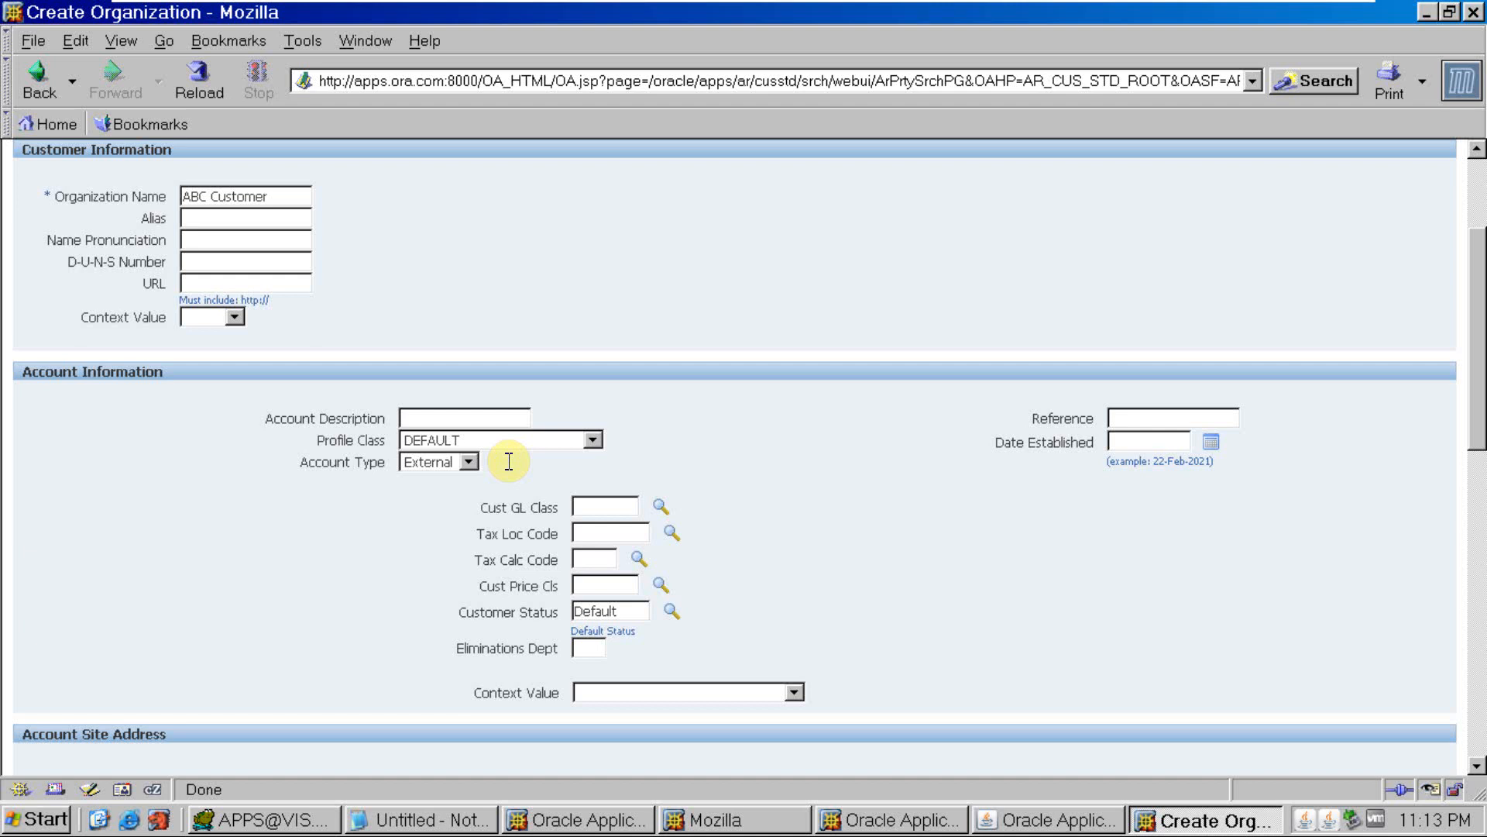
{"action": "scroll", "coordinate": [508, 461], "scroll_direction": "up", "scroll_amount": 4}
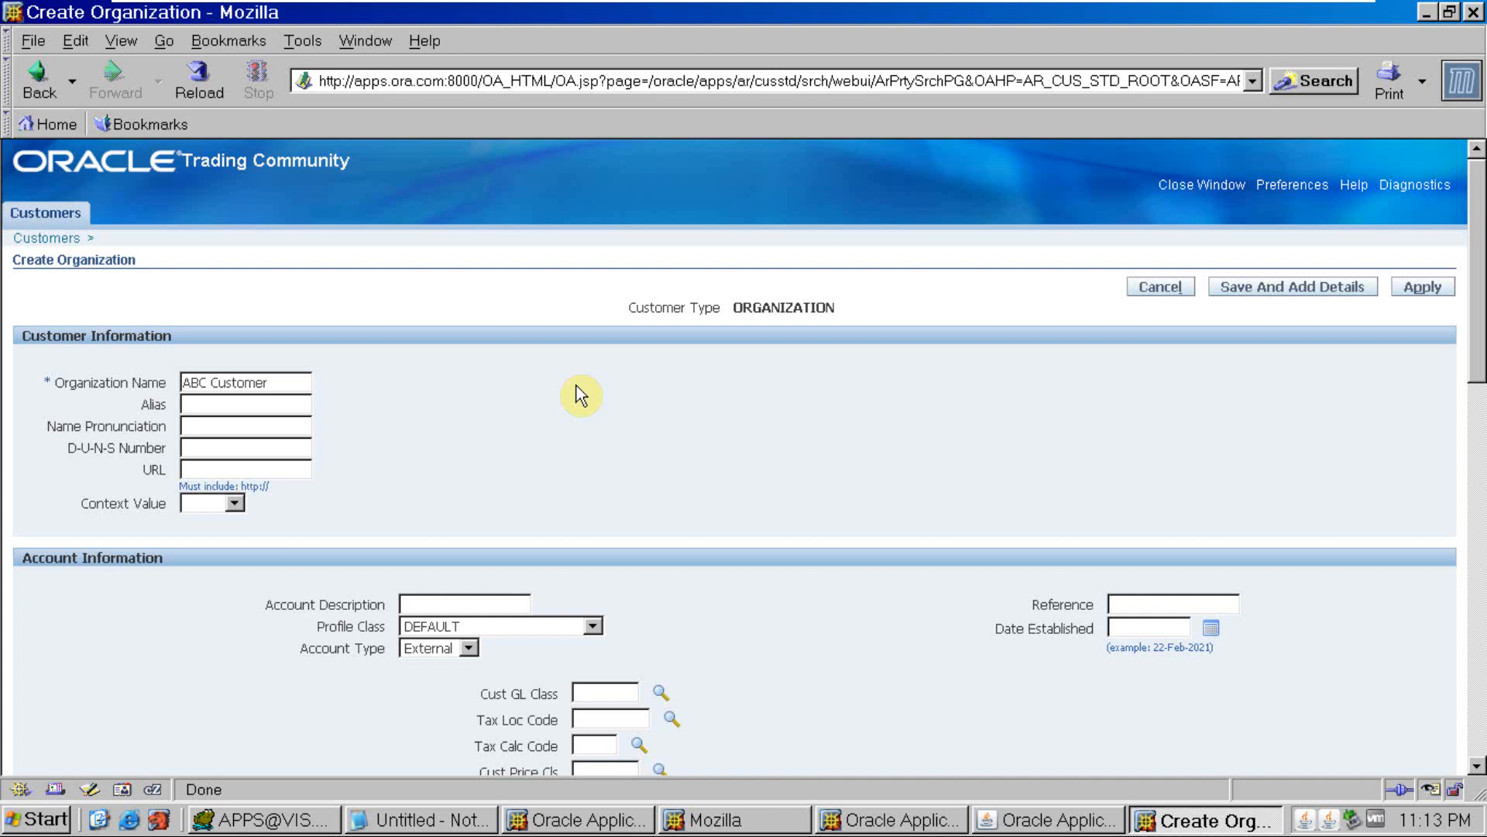
- Assign ABC Profile Class as the profile class in the new customer's account information
{"action": "scroll", "coordinate": [584, 392], "scroll_direction": "down", "scroll_amount": 3}
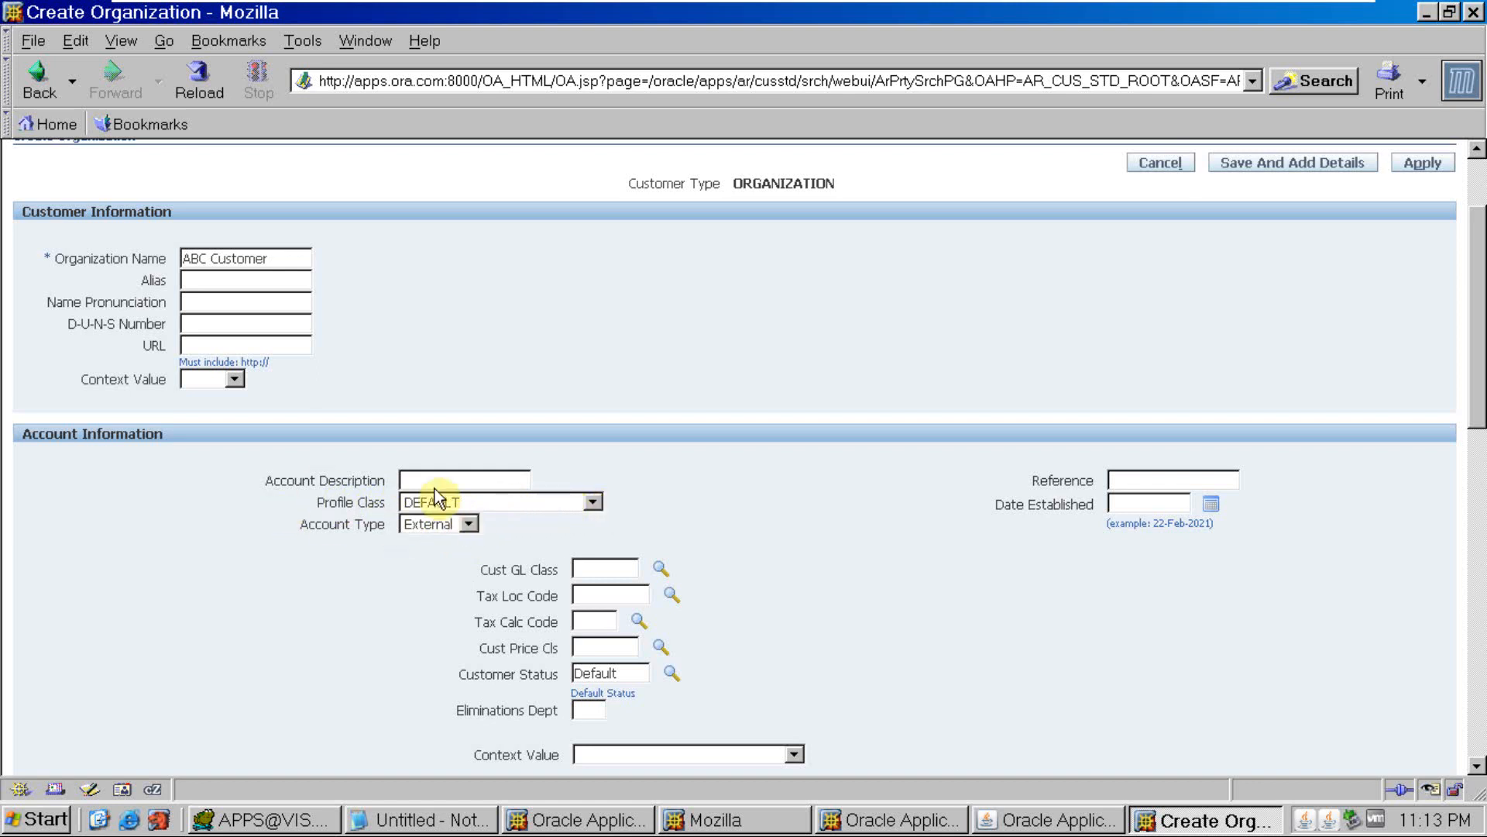
{"action": "scroll", "coordinate": [489, 513], "scroll_direction": "down", "scroll_amount": 5}
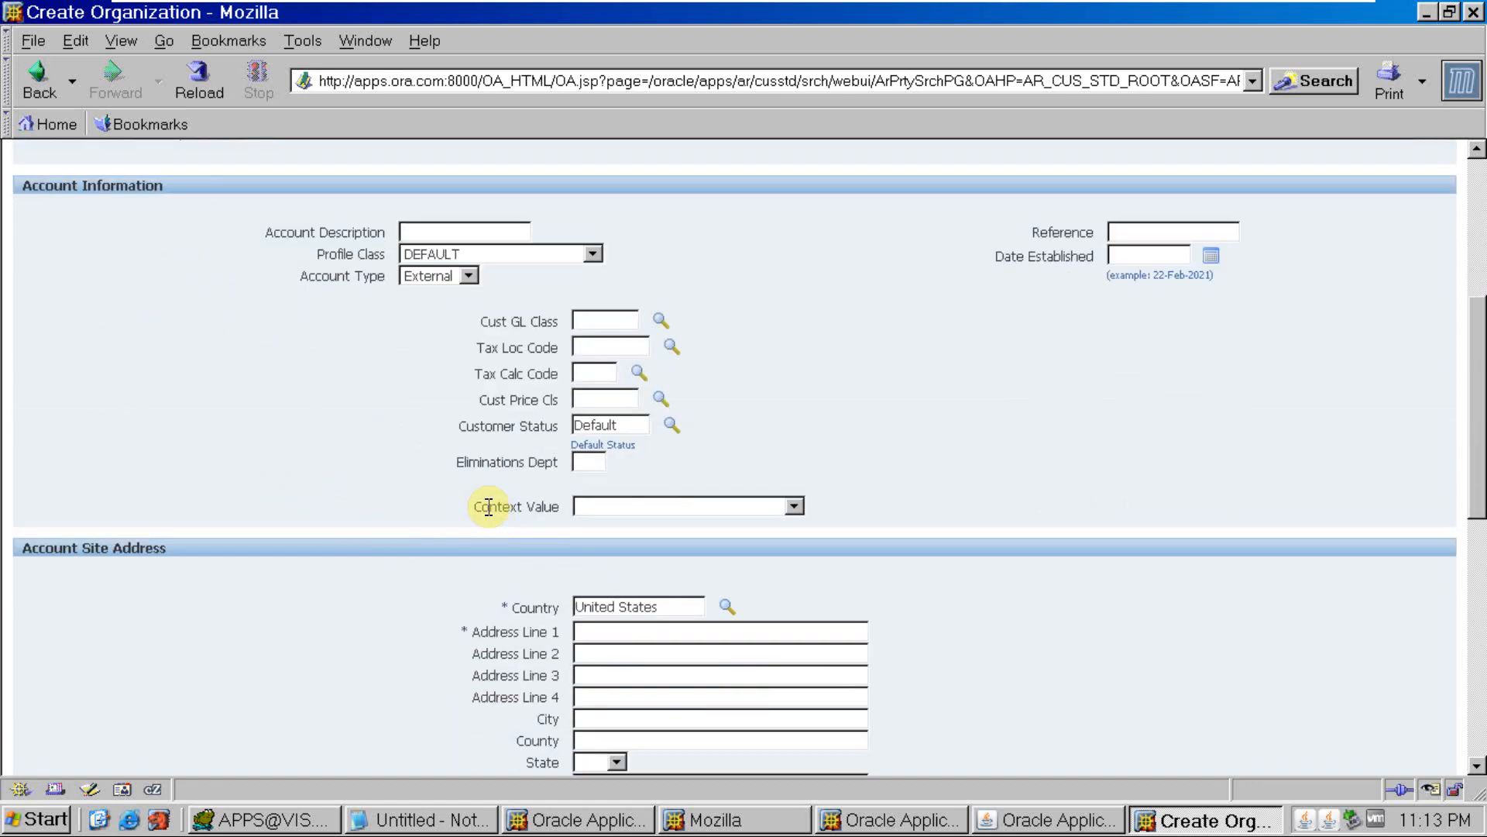
{"action": "left_click", "coordinate": [592, 256]}
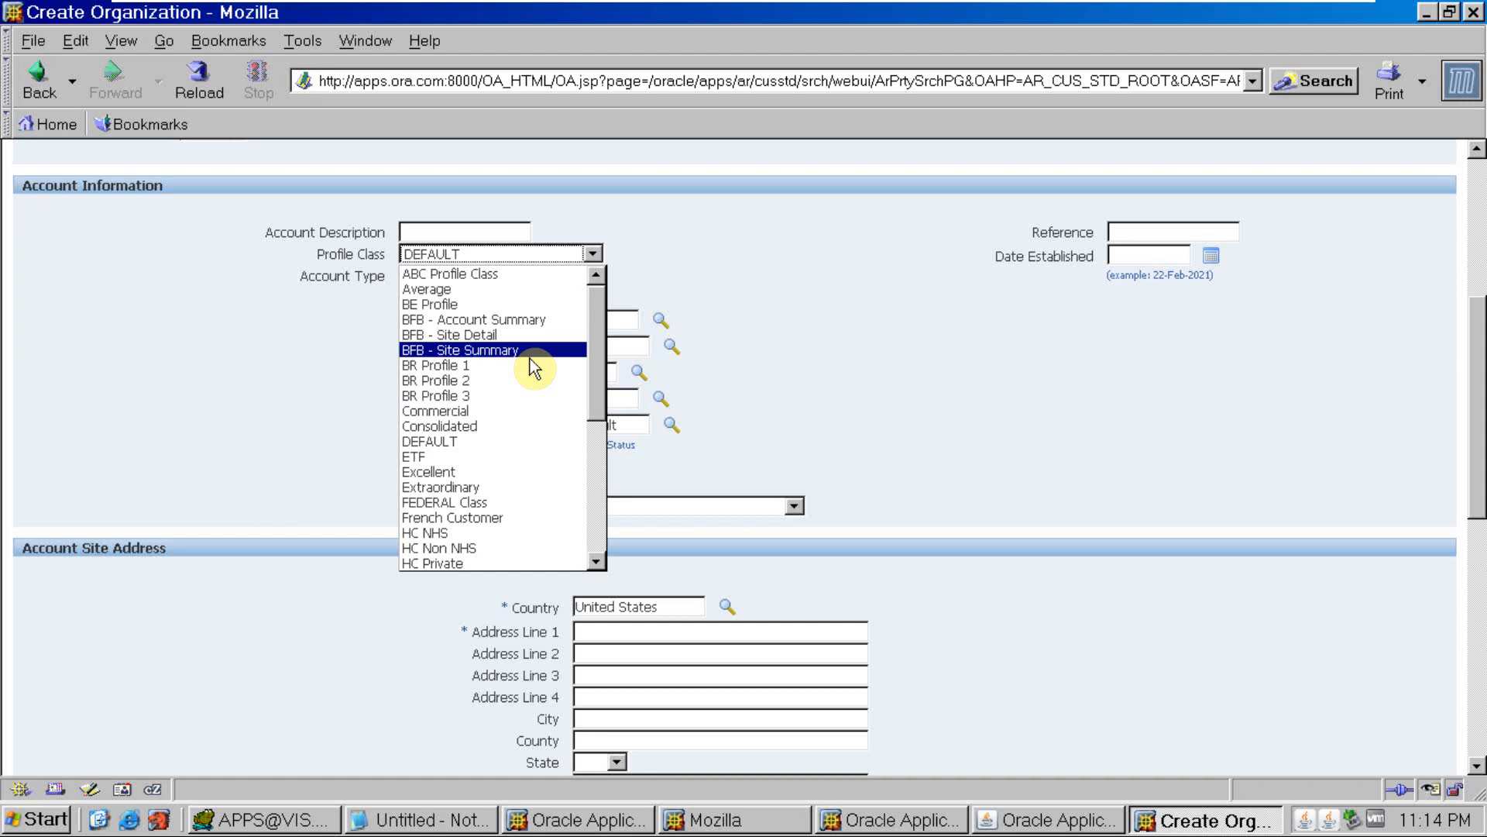
{"action": "left_click", "coordinate": [480, 274]}
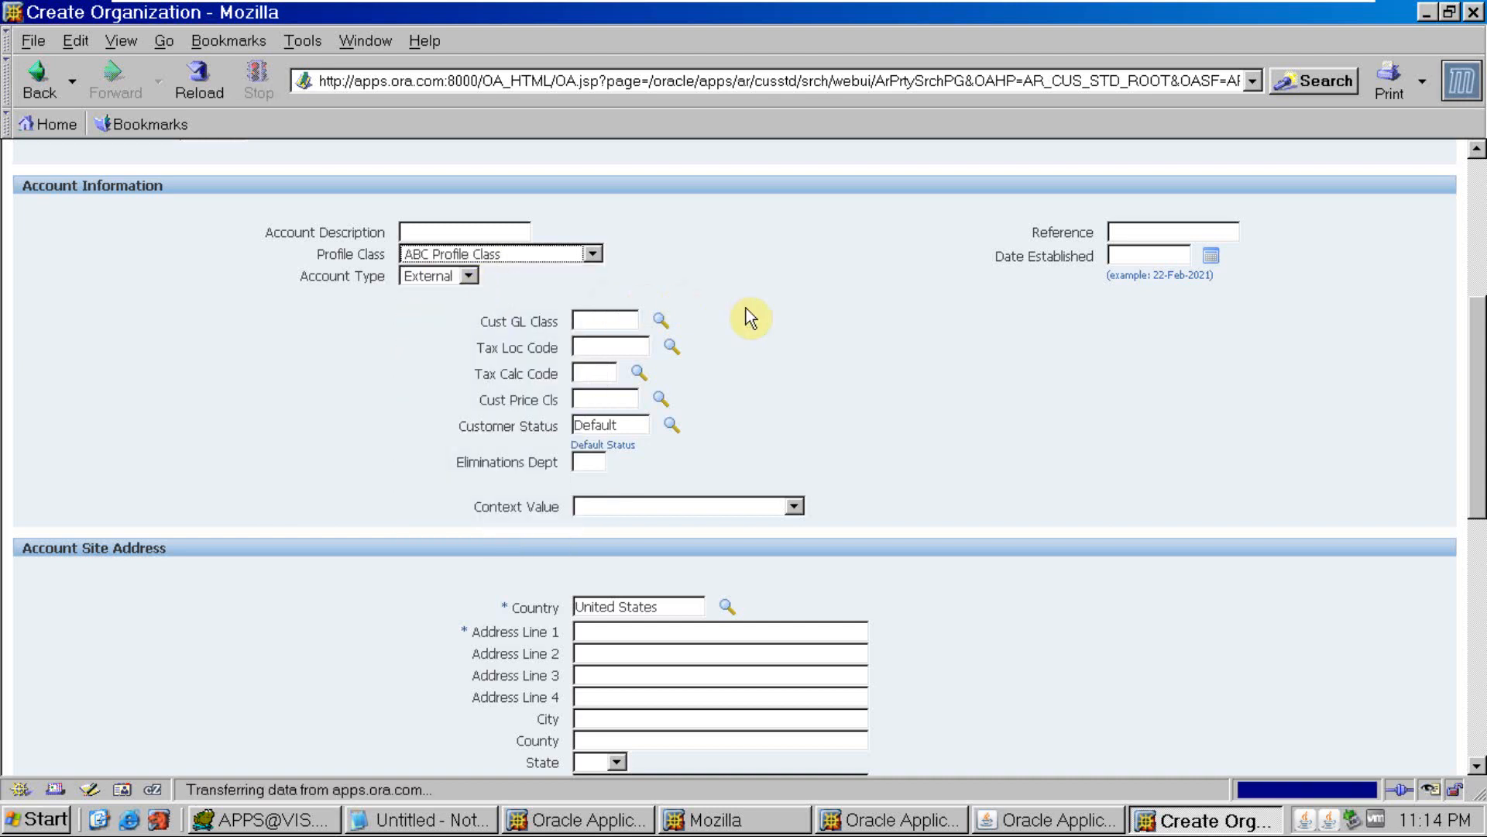
{"action": "left_click", "coordinate": [651, 373]}
- Copy the street address from the Notepad notes into Address Line 1 of the account site address
{"action": "left_click", "coordinate": [688, 607]}
{"action": "scroll", "coordinate": [864, 507], "scroll_direction": "down", "scroll_amount": 5}
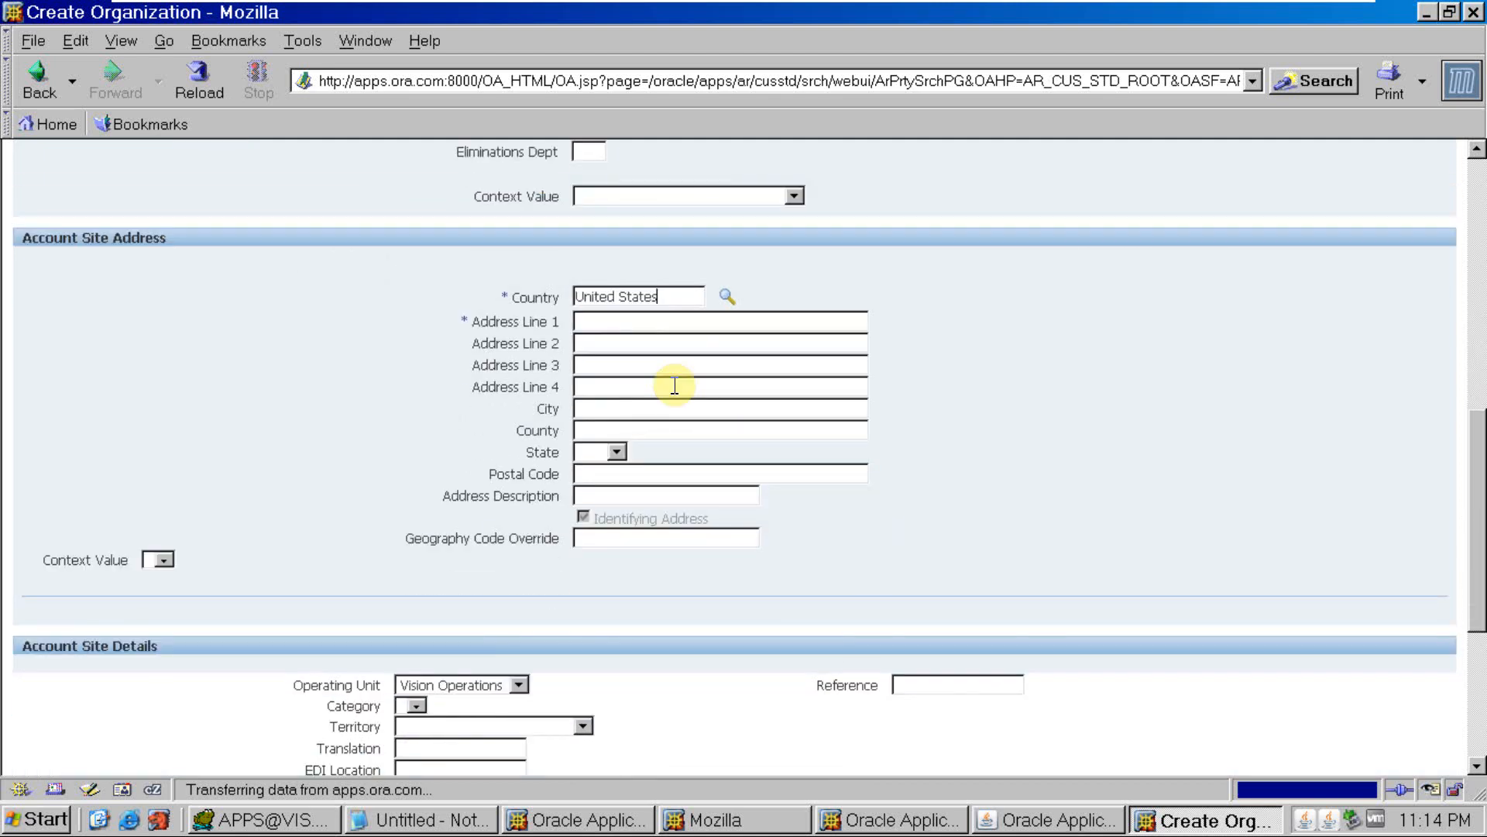
{"action": "left_click", "coordinate": [431, 821]}
{"action": "left_click_drag", "start_coordinate": [978, 697], "coordinate": [842, 697]}
{"action": "key", "text": "ctrl+c"}
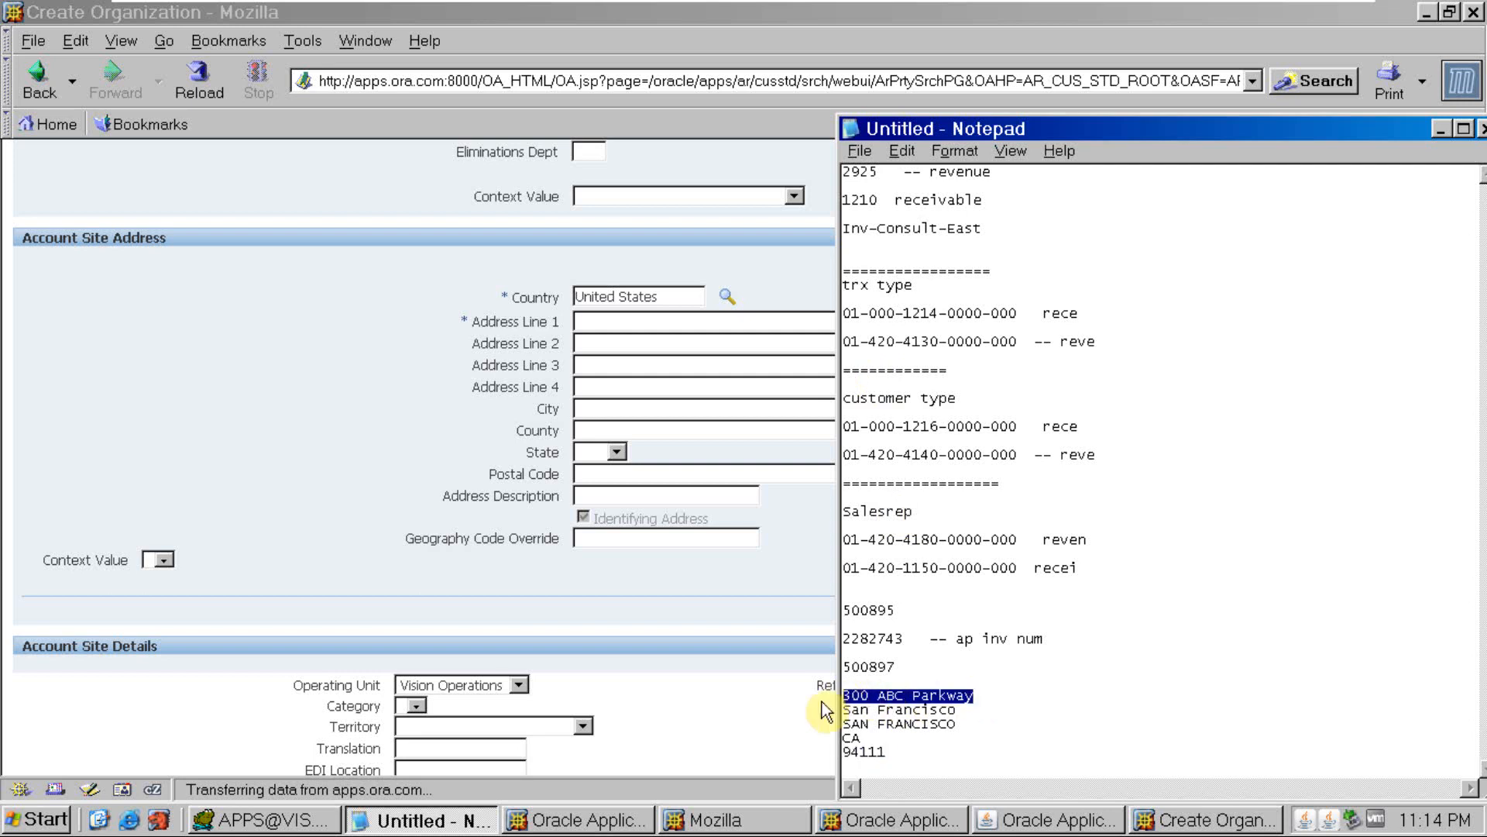
{"action": "left_click", "coordinate": [620, 319]}
{"action": "key", "text": "ctrl+v"}
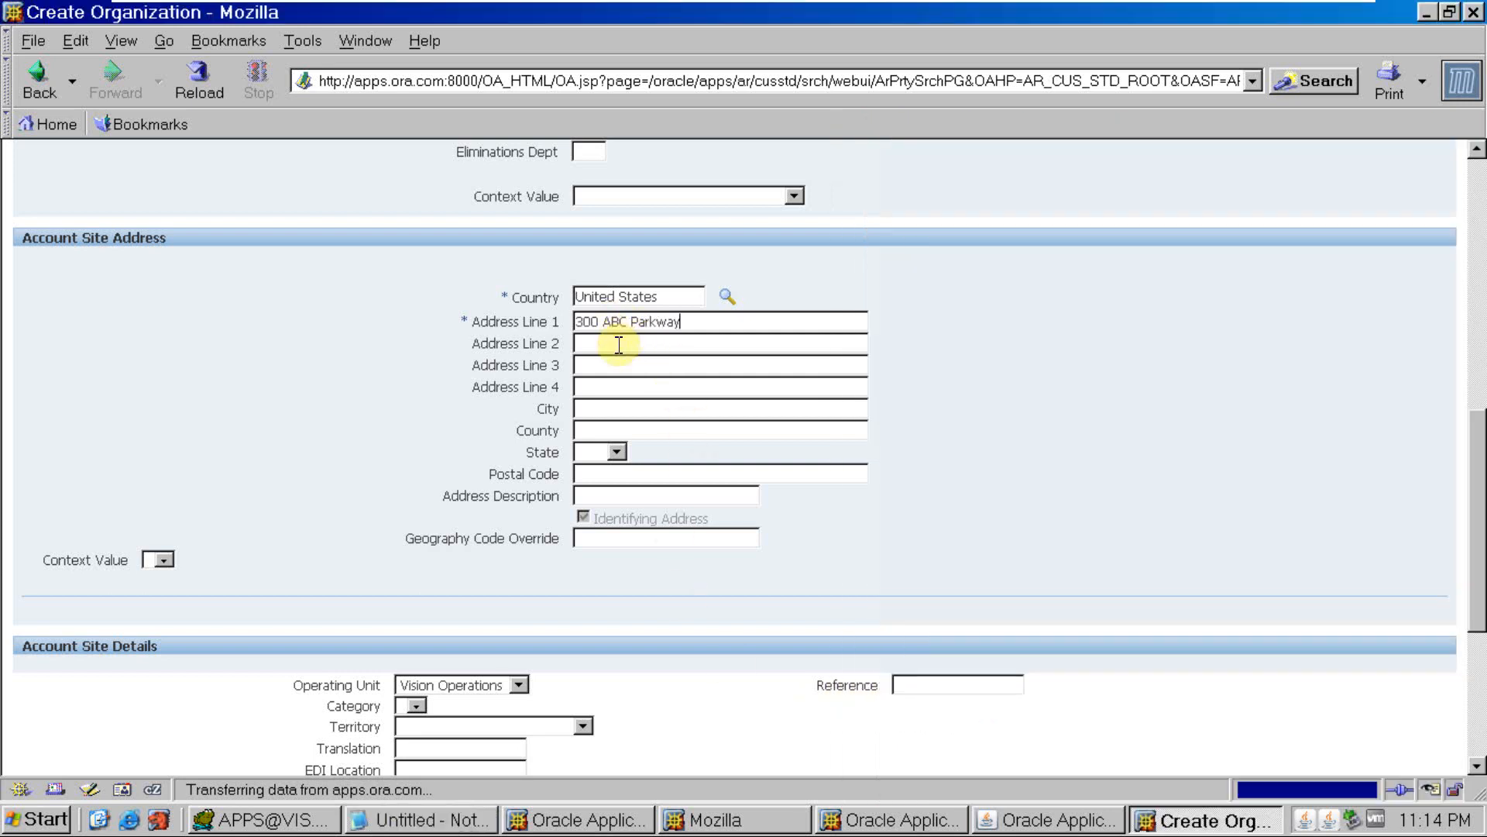
- Copy the city from the Notepad notes into the City field of the account site address
{"action": "key", "text": "alt+Tab"}
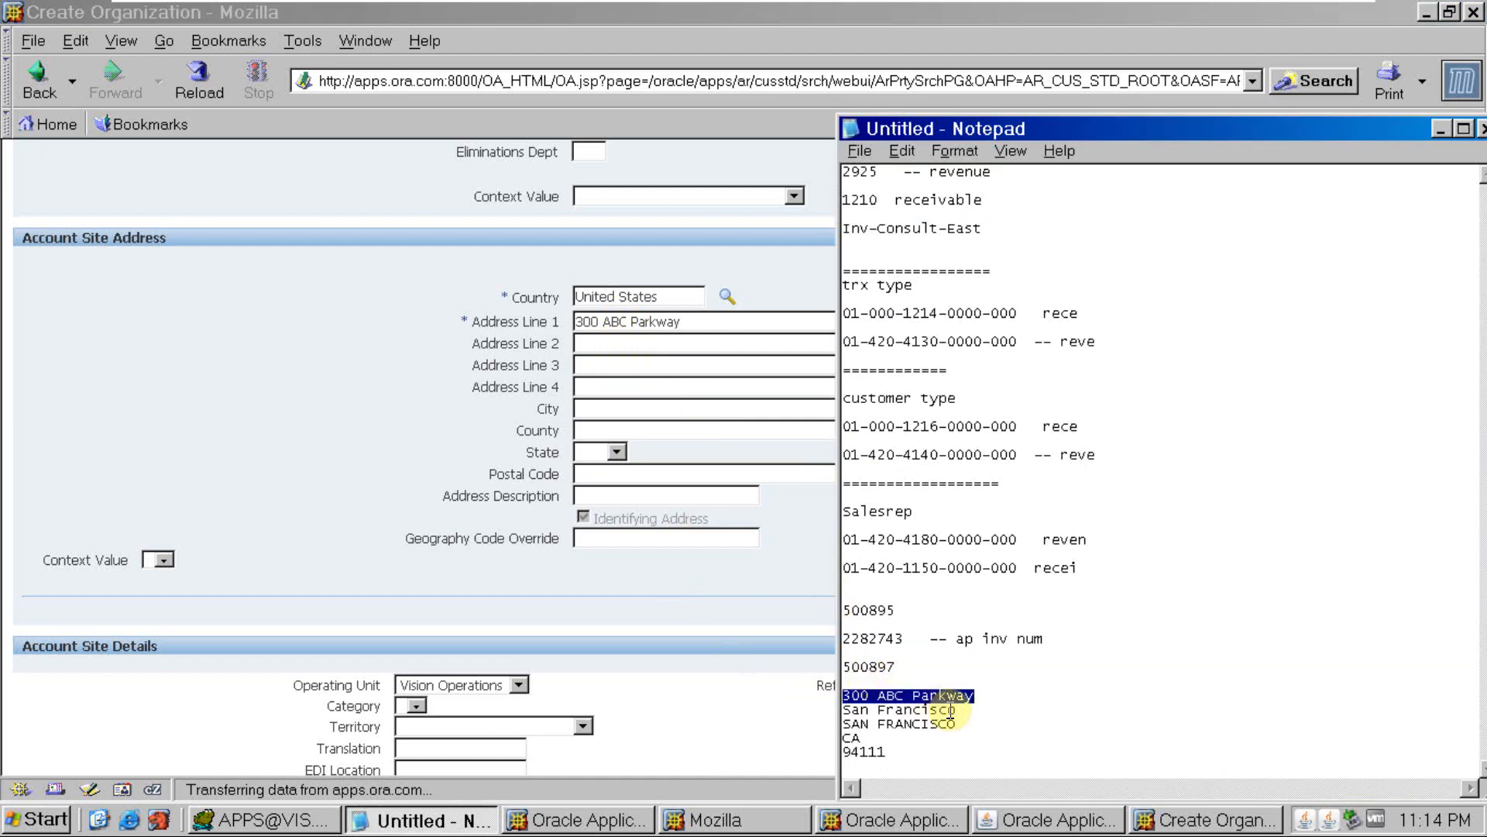
{"action": "left_click_drag", "start_coordinate": [957, 710], "coordinate": [836, 709]}
{"action": "key", "text": "ctrl+c"}
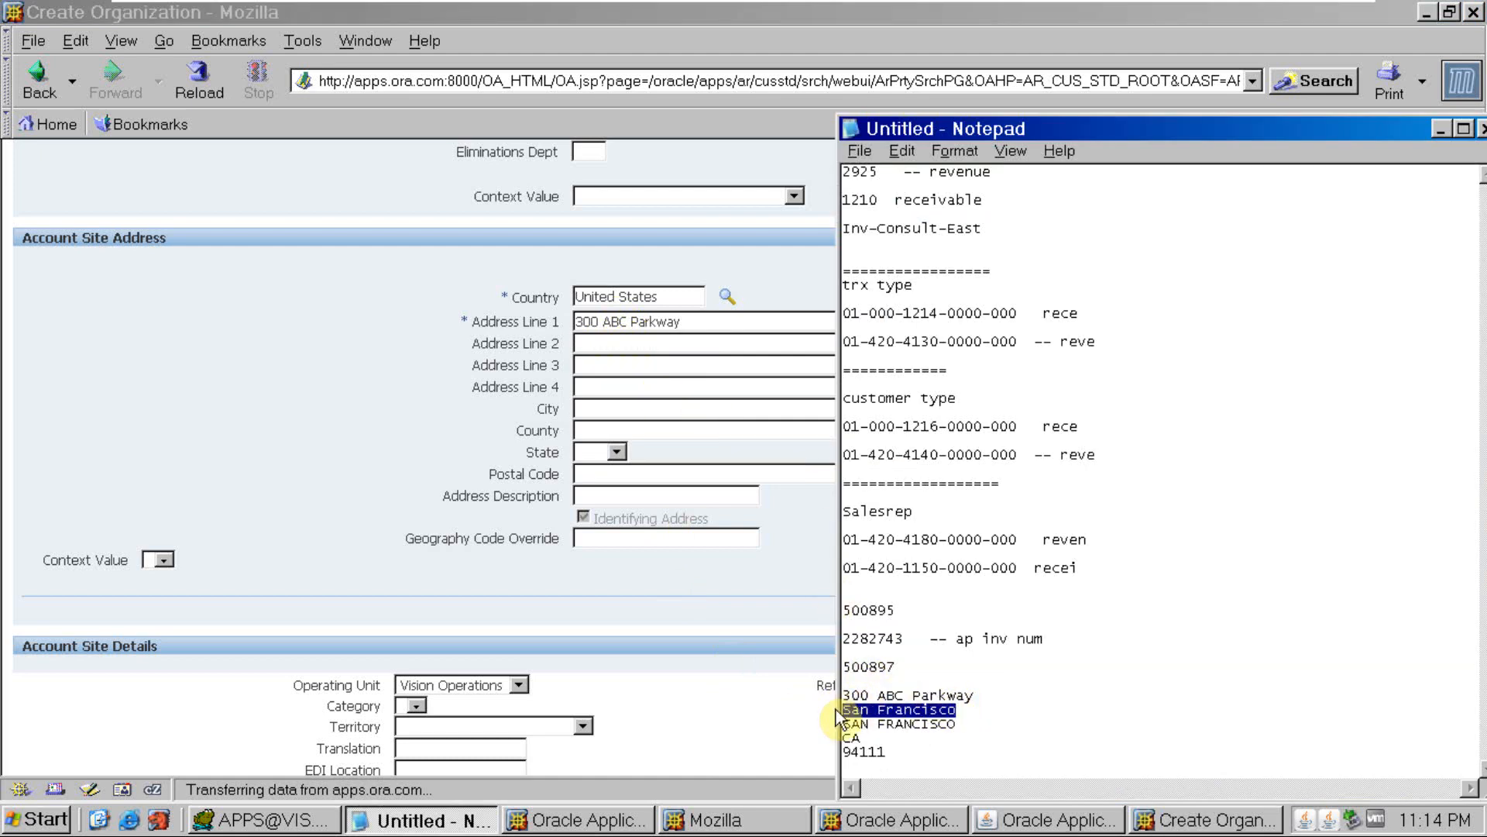
{"action": "left_click", "coordinate": [612, 408]}
{"action": "key", "text": "ctrl+v"}
- Copy the county from the Notepad notes into the County field of the account site address
{"action": "key", "text": "alt+Tab"}
{"action": "left_click_drag", "start_coordinate": [961, 724], "coordinate": [825, 723]}
{"action": "key", "text": "ctrl+c"}
{"action": "key", "text": "alt+Tab"}
{"action": "left_click", "coordinate": [655, 427]}
{"action": "key", "text": "ctrl+v"}
- Choose the state given in the notes for the site address and copy the postal code from Notepad
{"action": "left_click", "coordinate": [617, 453]}
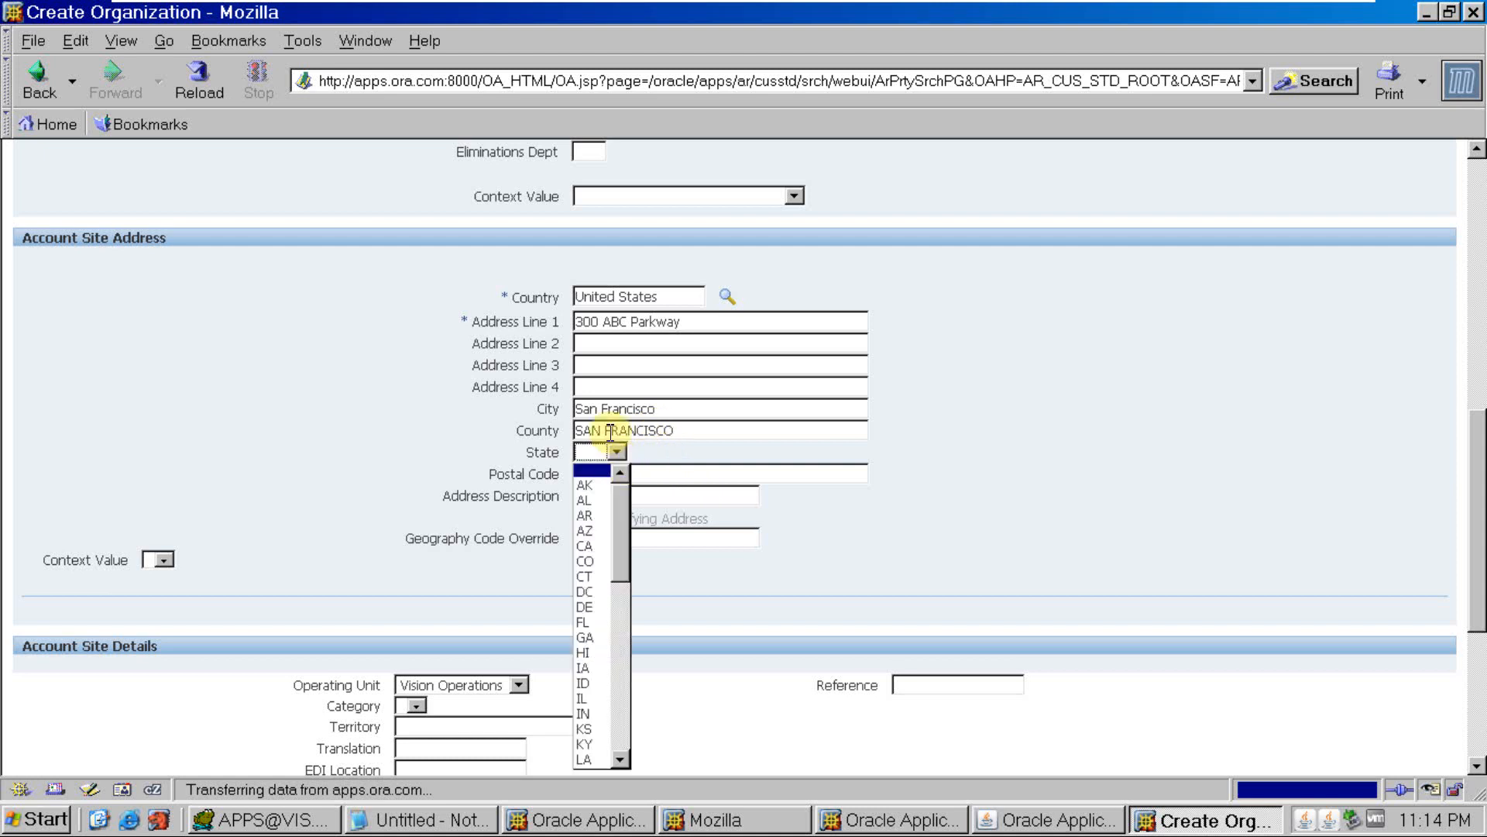
{"action": "key", "text": "c"}
{"action": "key", "text": "Return"}
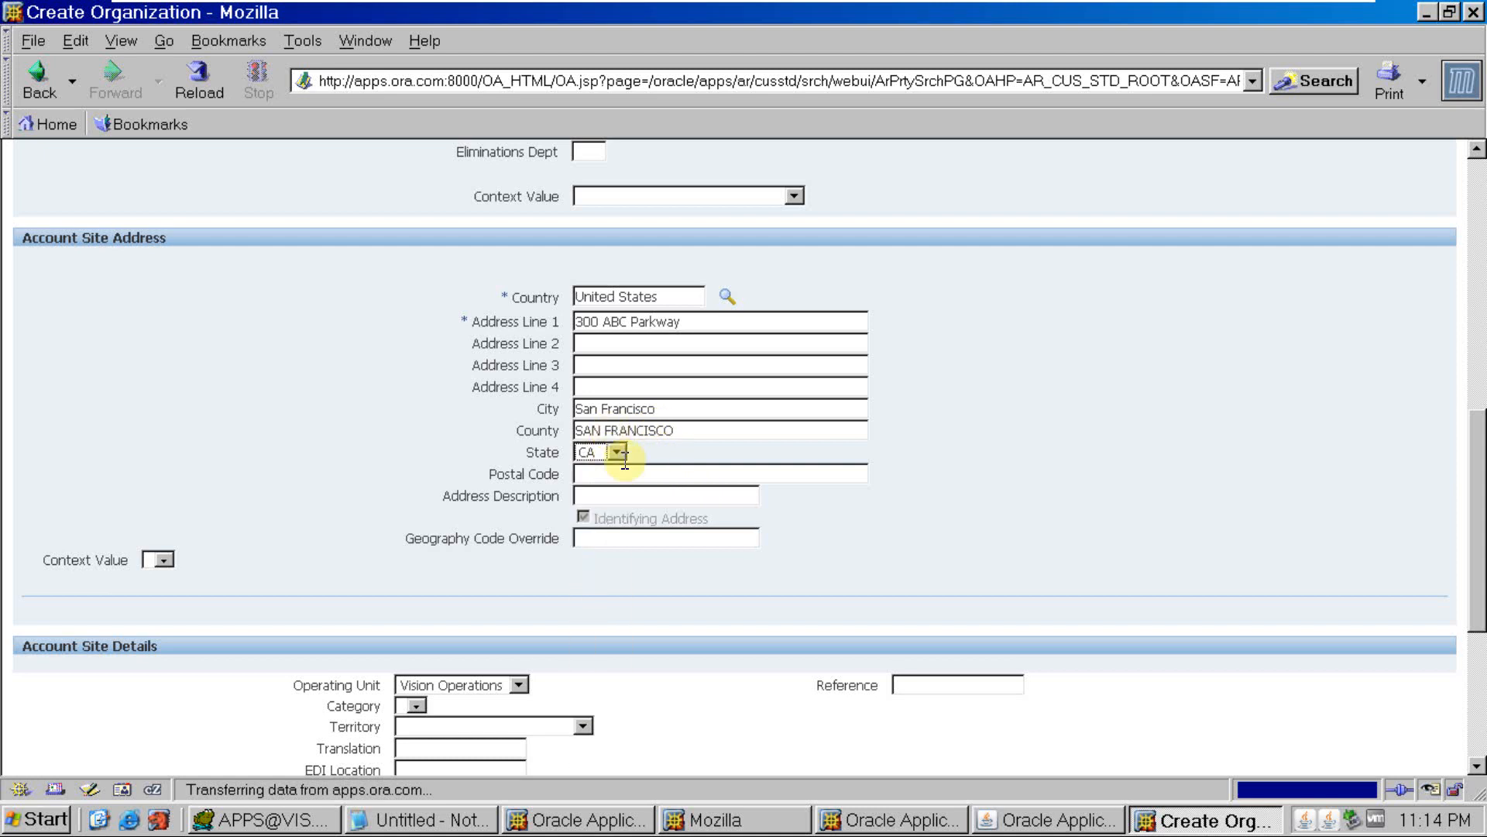
{"action": "key", "text": "alt+Tab"}
{"action": "double_click", "coordinate": [852, 750]}
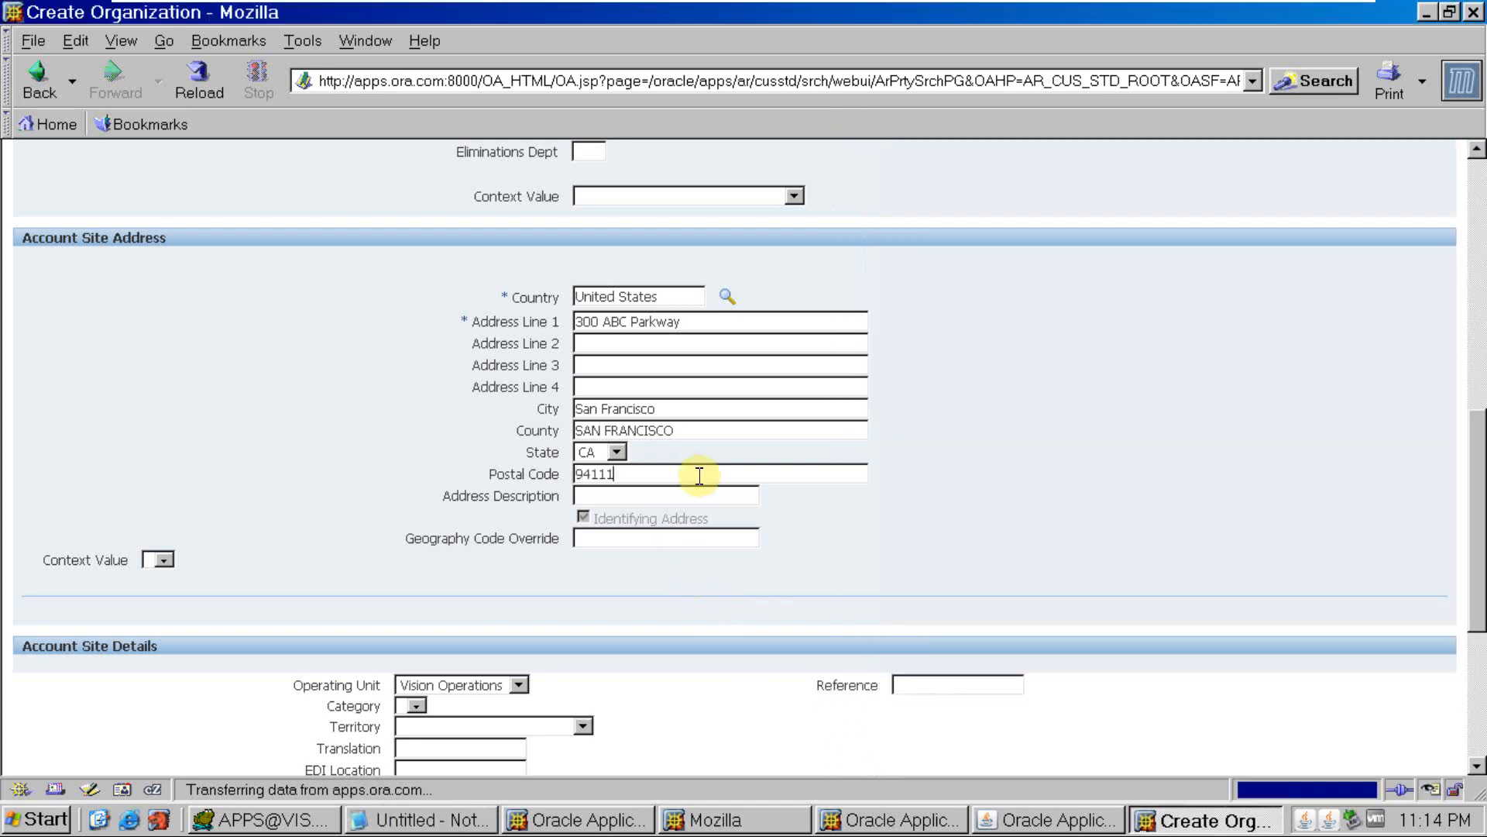
- Mark the Bill To business purpose as primary and save the customer, continuing to its additional details
{"action": "scroll", "coordinate": [1040, 406], "scroll_direction": "down", "scroll_amount": 5}
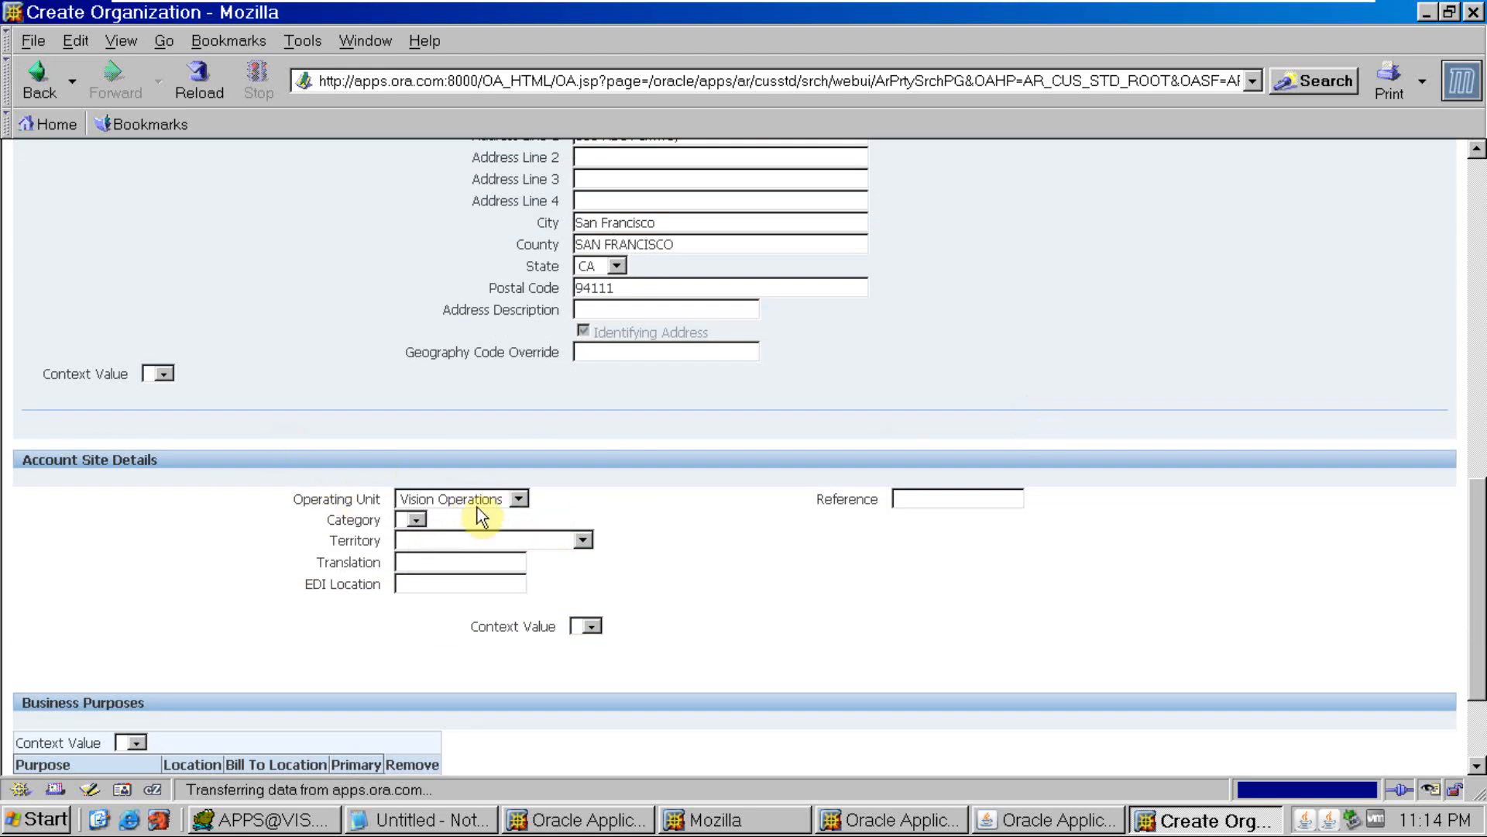
{"action": "left_click", "coordinate": [419, 521]}
{"action": "left_click", "coordinate": [421, 519]}
{"action": "left_click", "coordinate": [471, 519]}
{"action": "scroll", "coordinate": [784, 565], "scroll_direction": "down", "scroll_amount": 3}
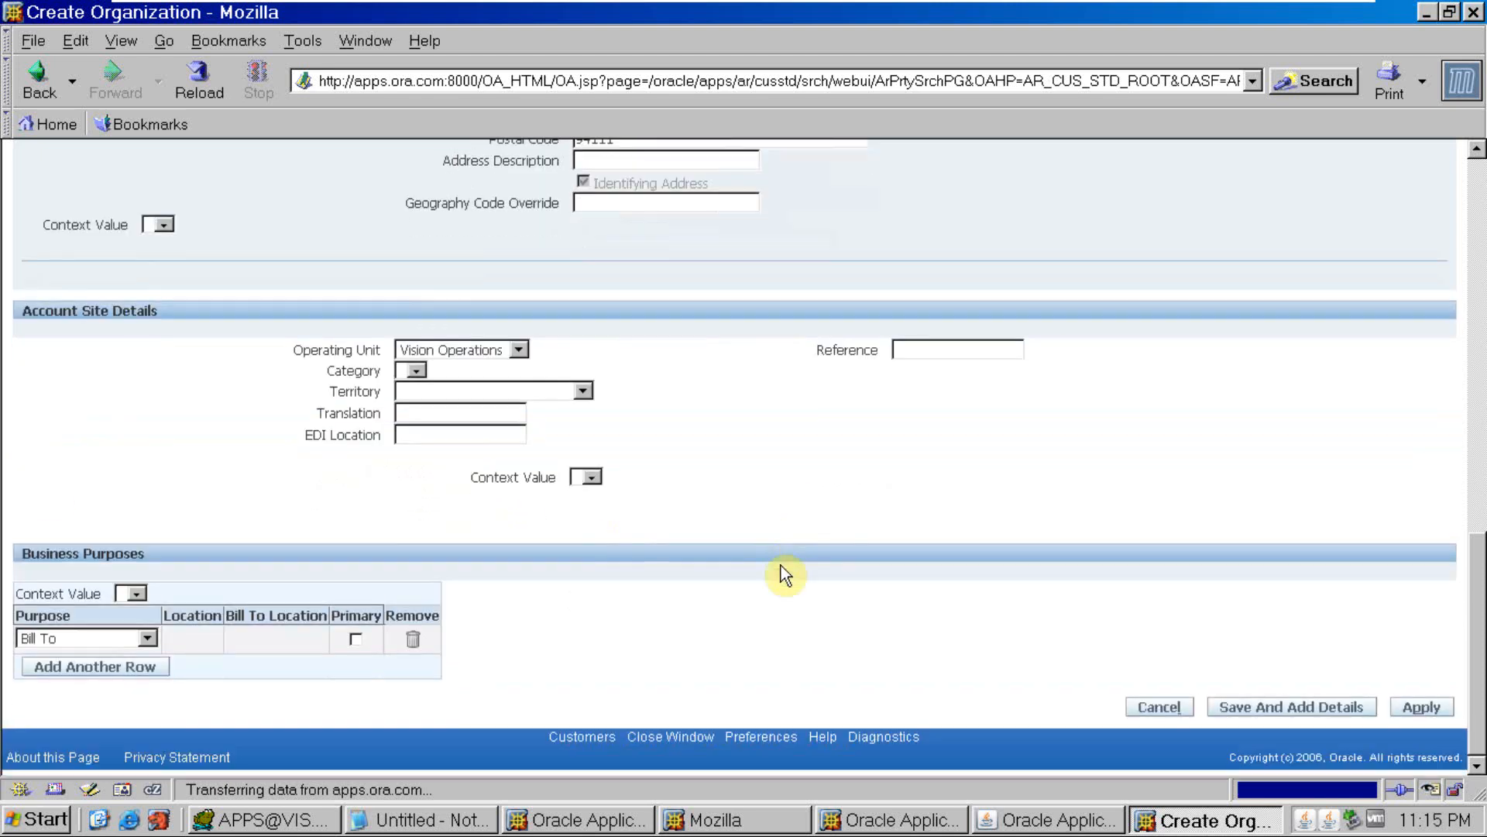
{"action": "left_click", "coordinate": [147, 639]}
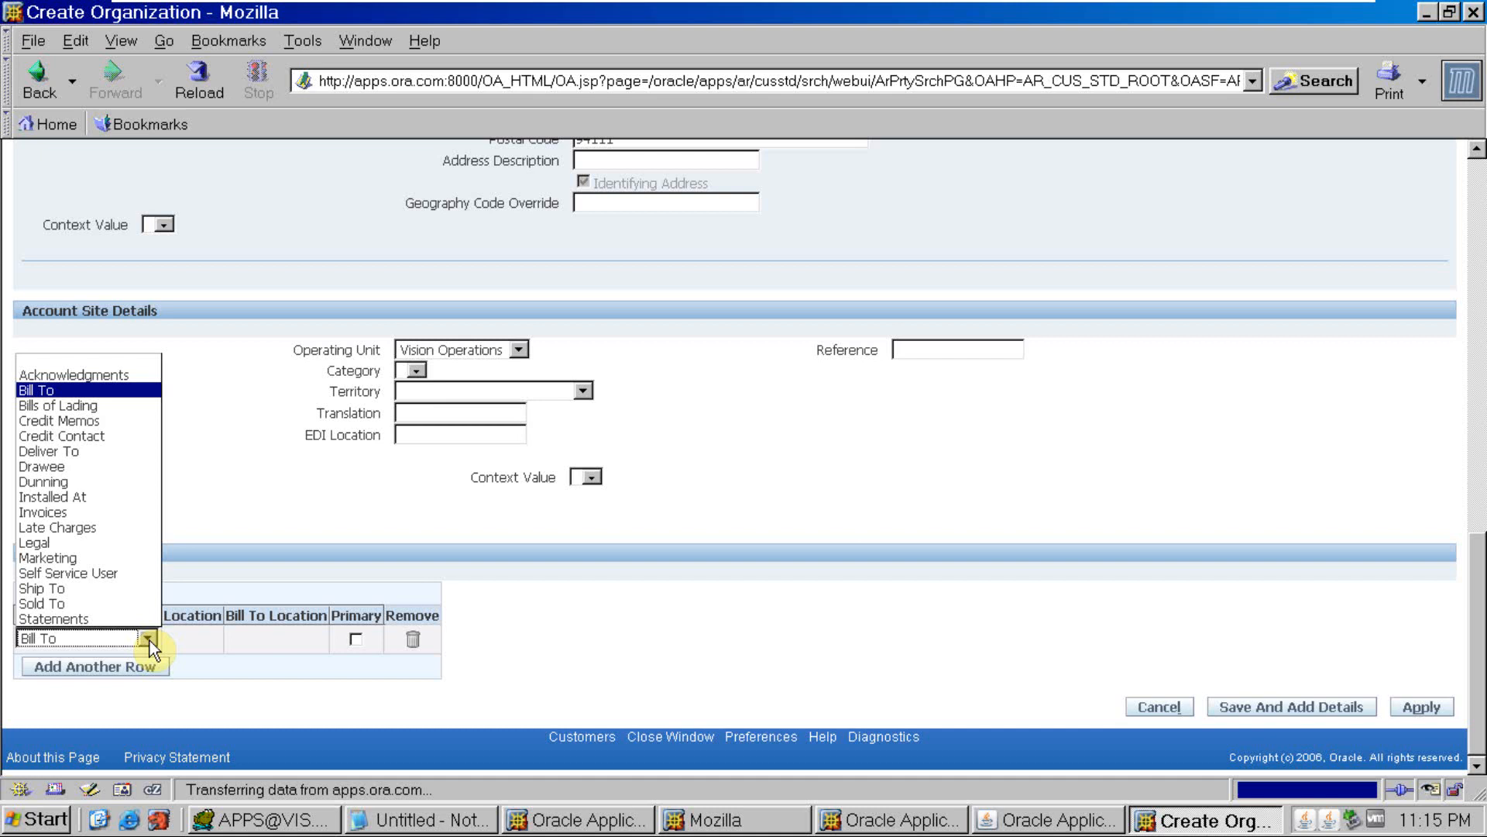
{"action": "left_click", "coordinate": [88, 391]}
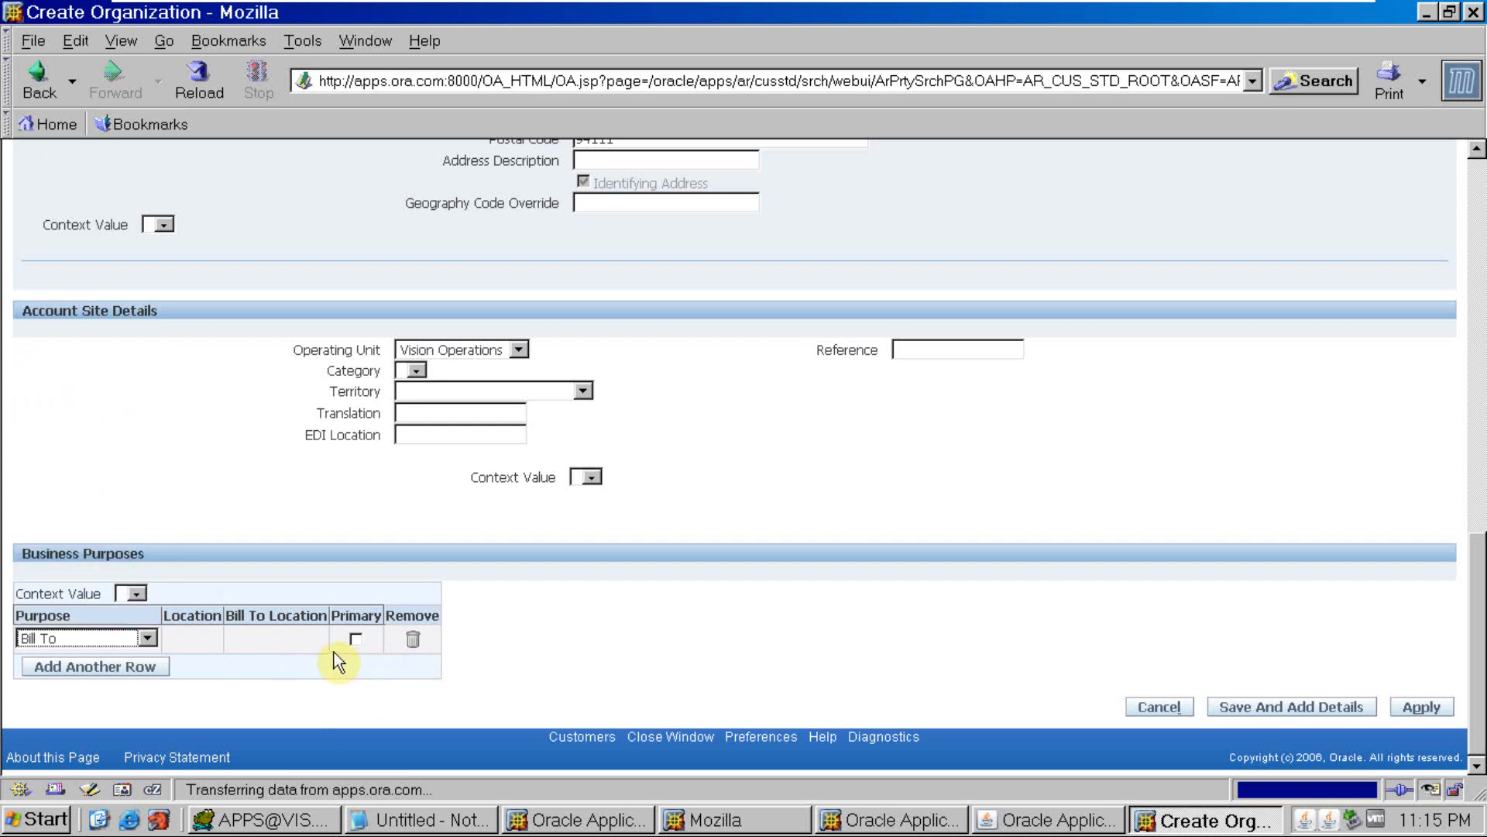
{"action": "left_click", "coordinate": [357, 640]}
{"action": "left_click", "coordinate": [1292, 712]}
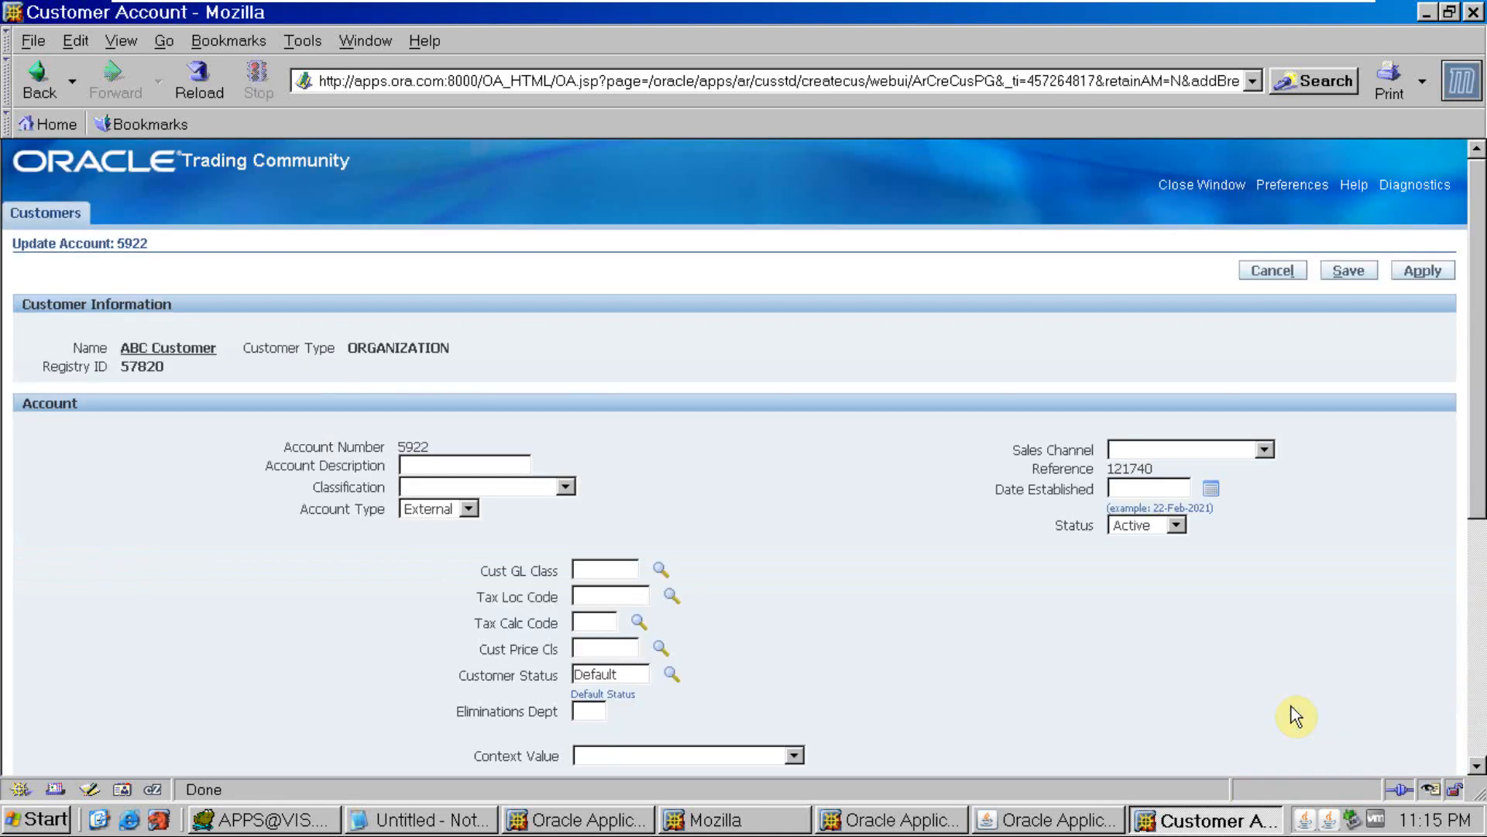
- Examine the new customer account's general information and its listed account site
{"action": "scroll", "coordinate": [222, 482], "scroll_direction": "down", "scroll_amount": 5}
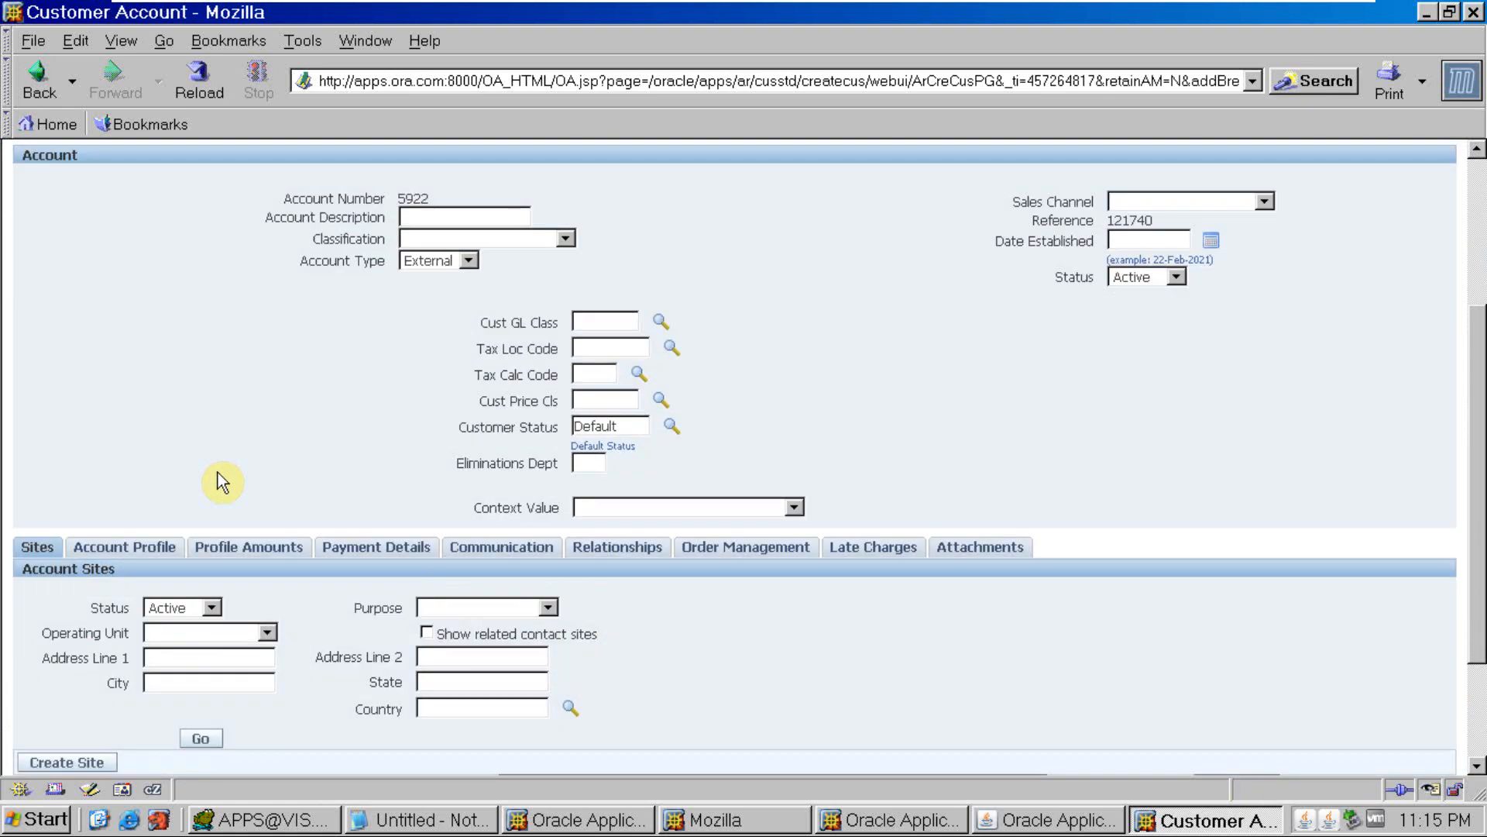
{"action": "scroll", "coordinate": [223, 482], "scroll_direction": "down", "scroll_amount": 3}
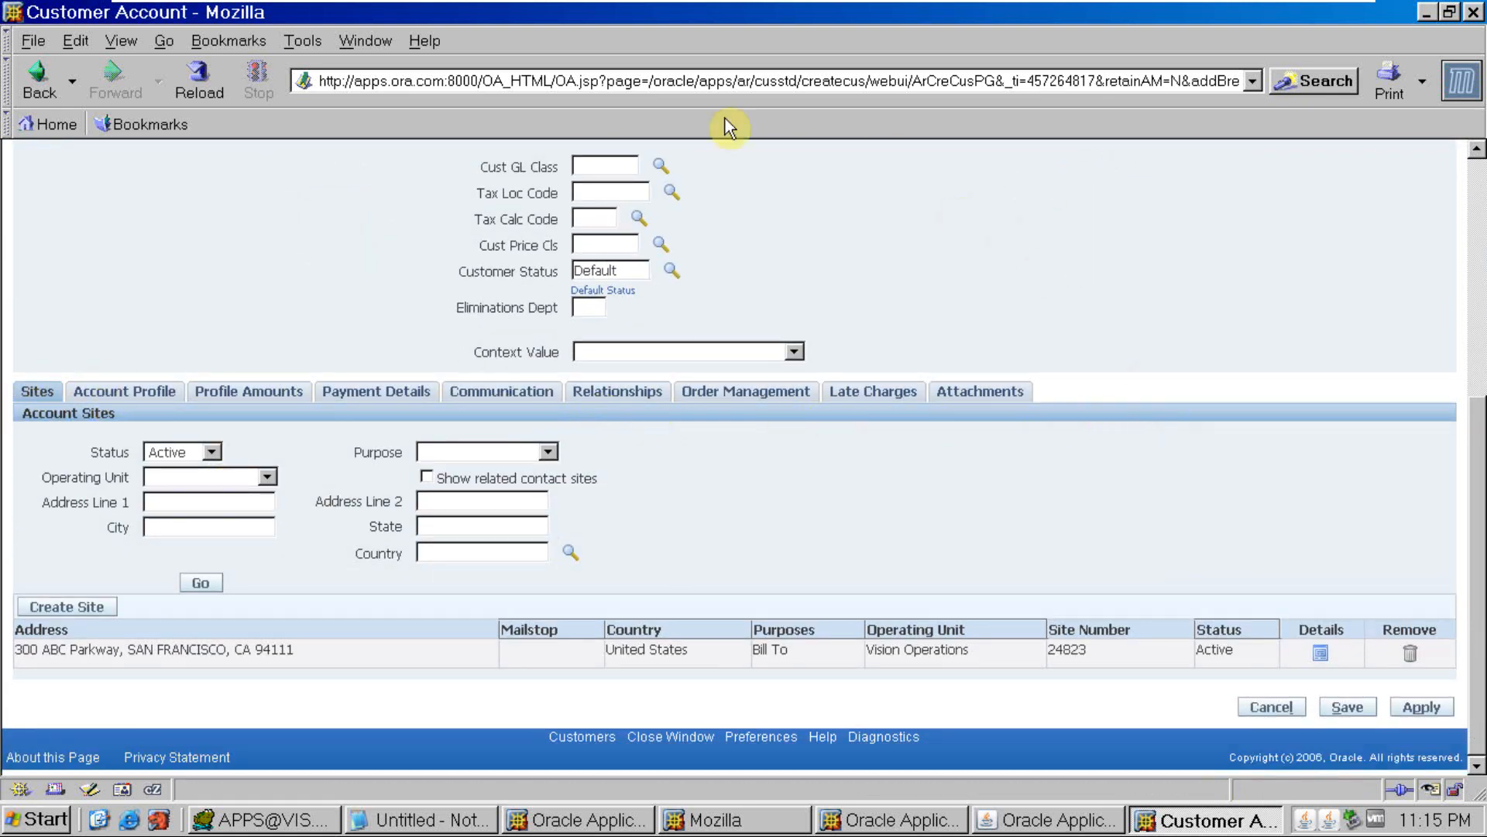
{"action": "scroll", "coordinate": [554, 422], "scroll_direction": "up", "scroll_amount": 3}
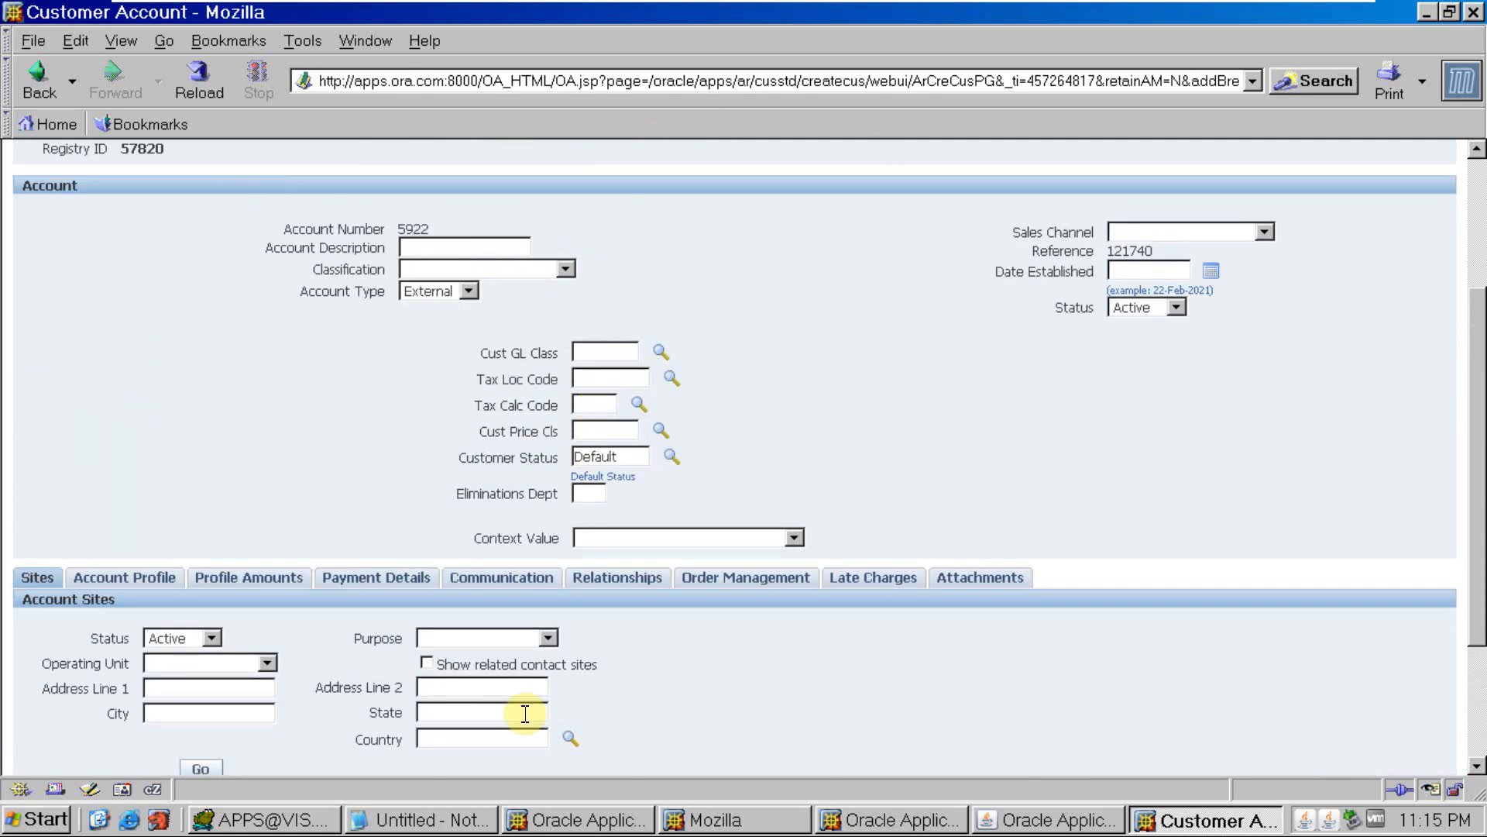
{"action": "scroll", "coordinate": [90, 597], "scroll_direction": "down", "scroll_amount": 3}
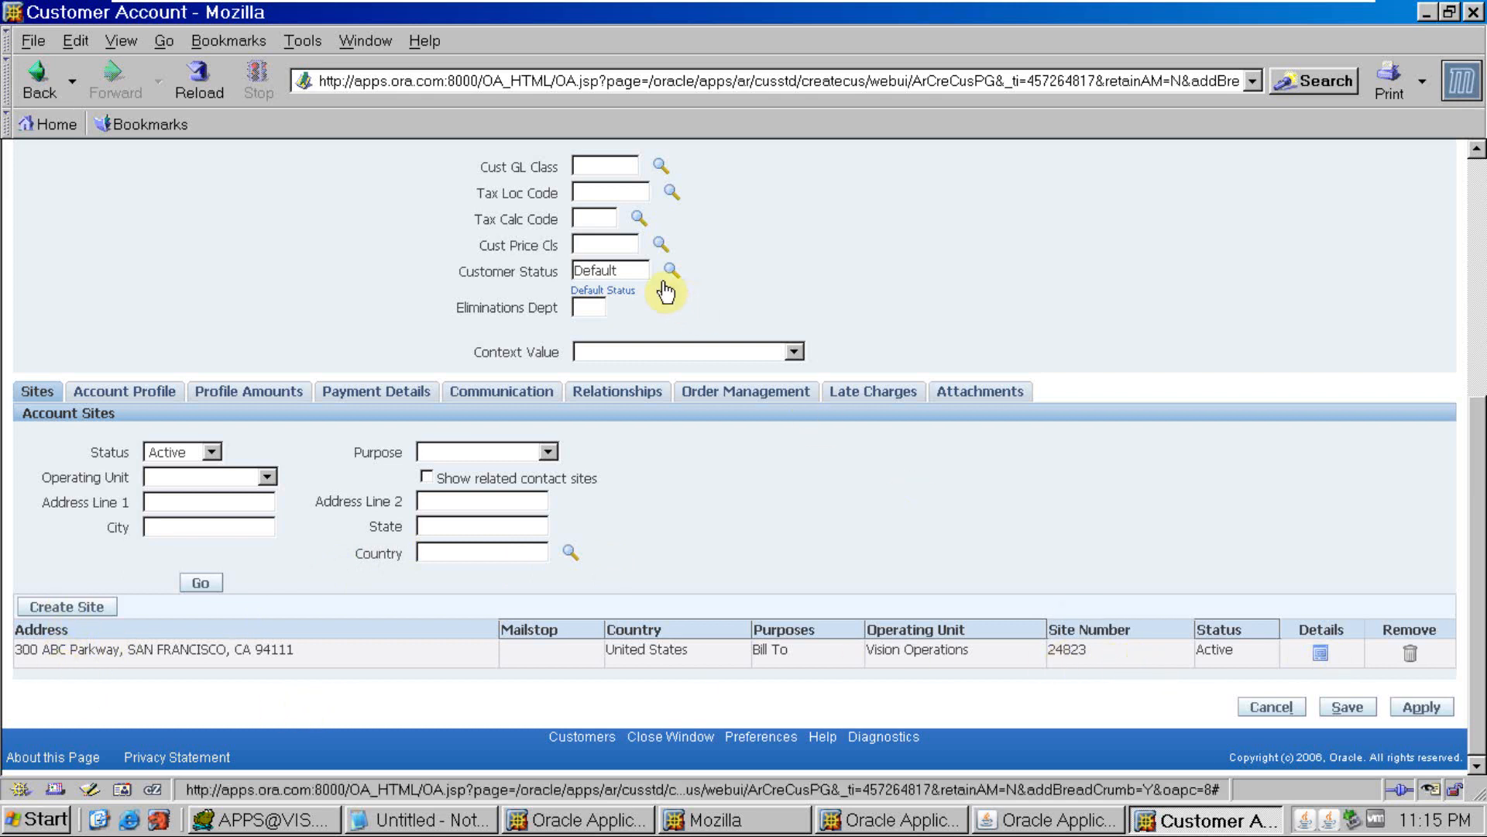
{"action": "scroll", "coordinate": [661, 285], "scroll_direction": "up", "scroll_amount": 5}
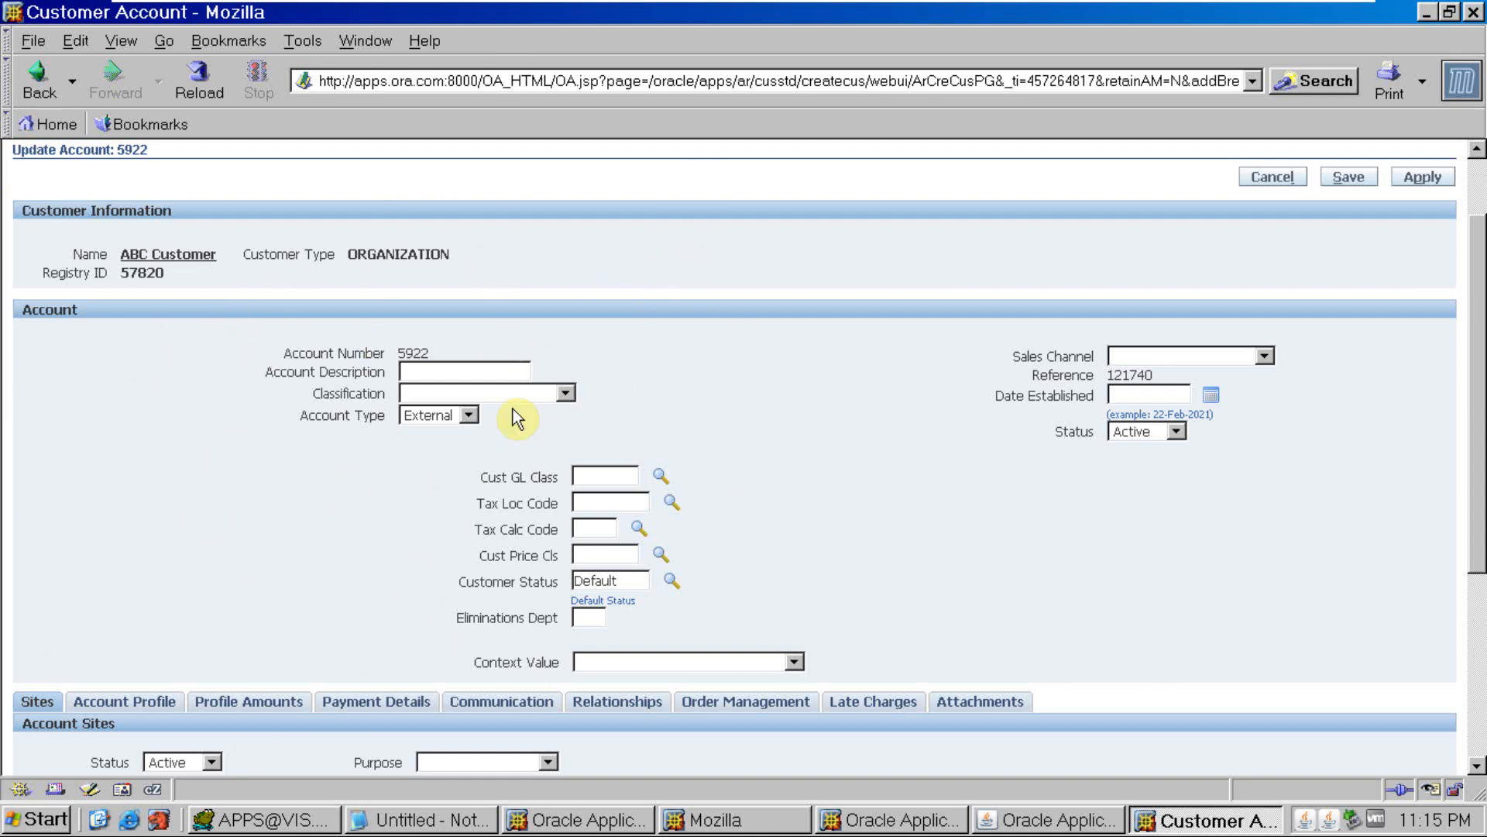
{"action": "scroll", "coordinate": [514, 415], "scroll_direction": "down", "scroll_amount": 5}
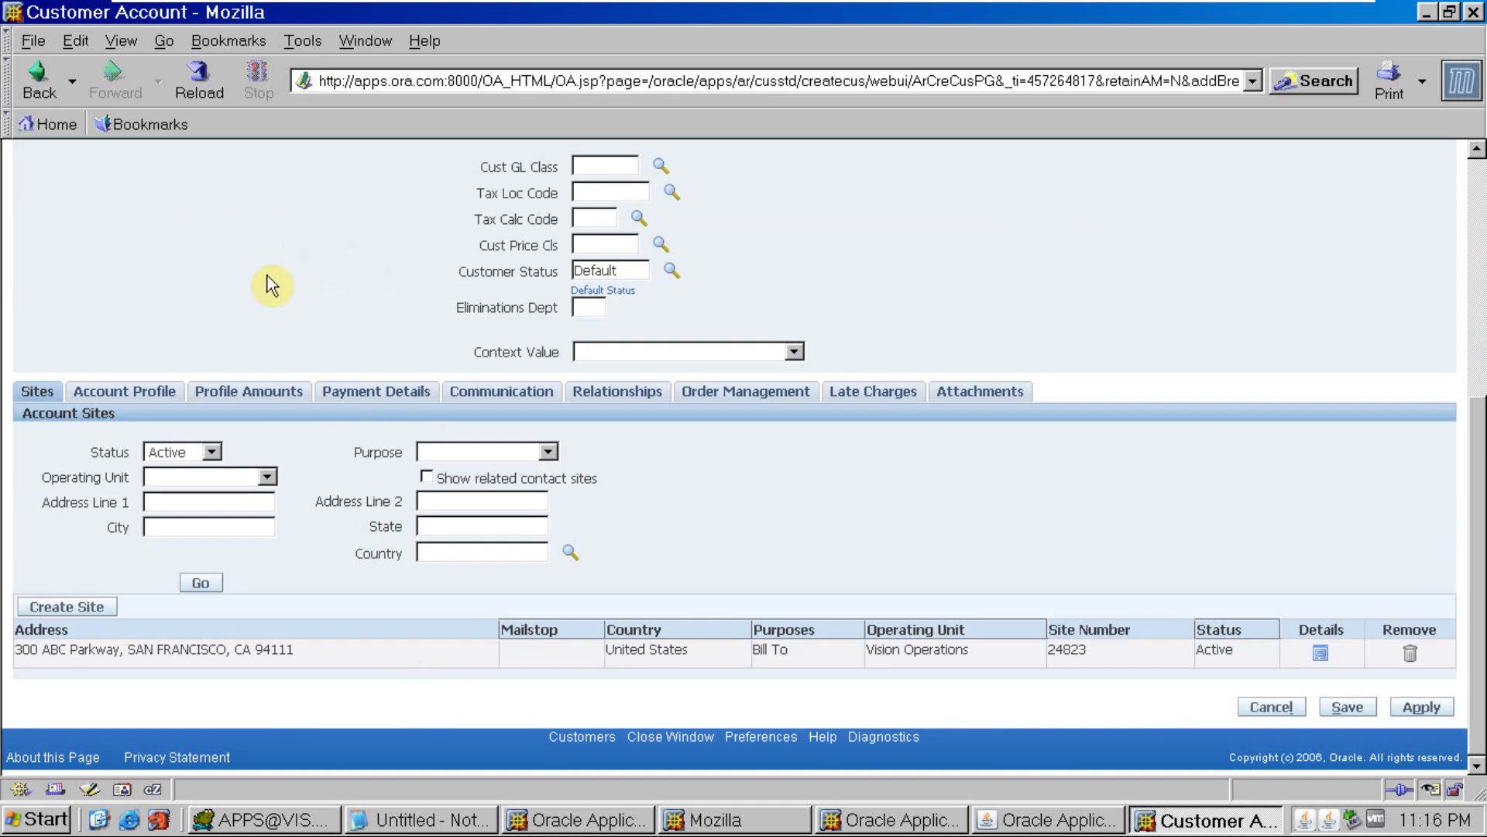
{"action": "scroll", "coordinate": [263, 343], "scroll_direction": "up", "scroll_amount": 3}
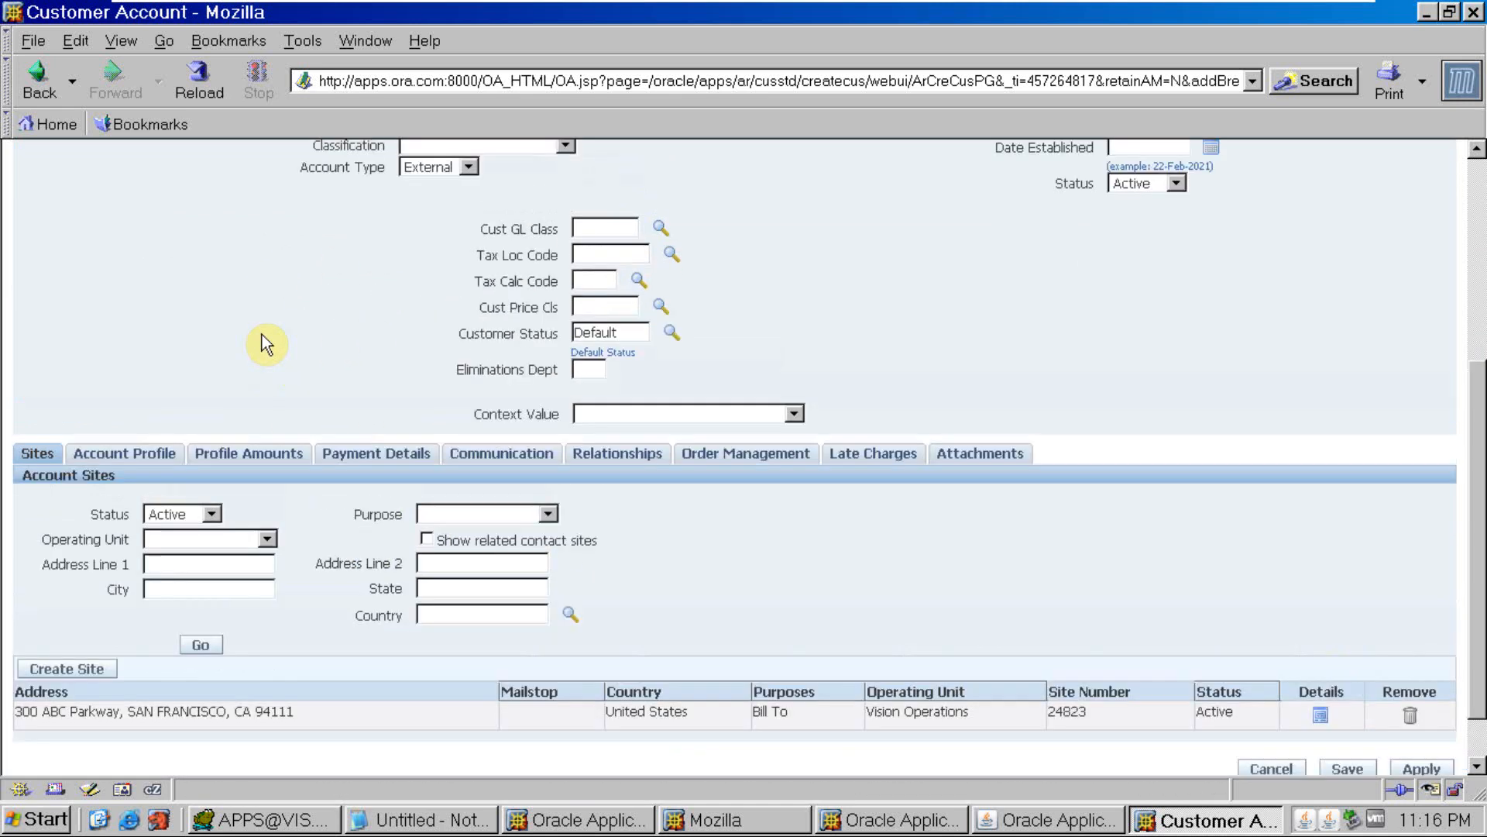
- Review the account's profile, profile amounts, payment details and communication settings
{"action": "left_click", "coordinate": [147, 582]}
{"action": "scroll", "coordinate": [333, 467], "scroll_direction": "down", "scroll_amount": 2}
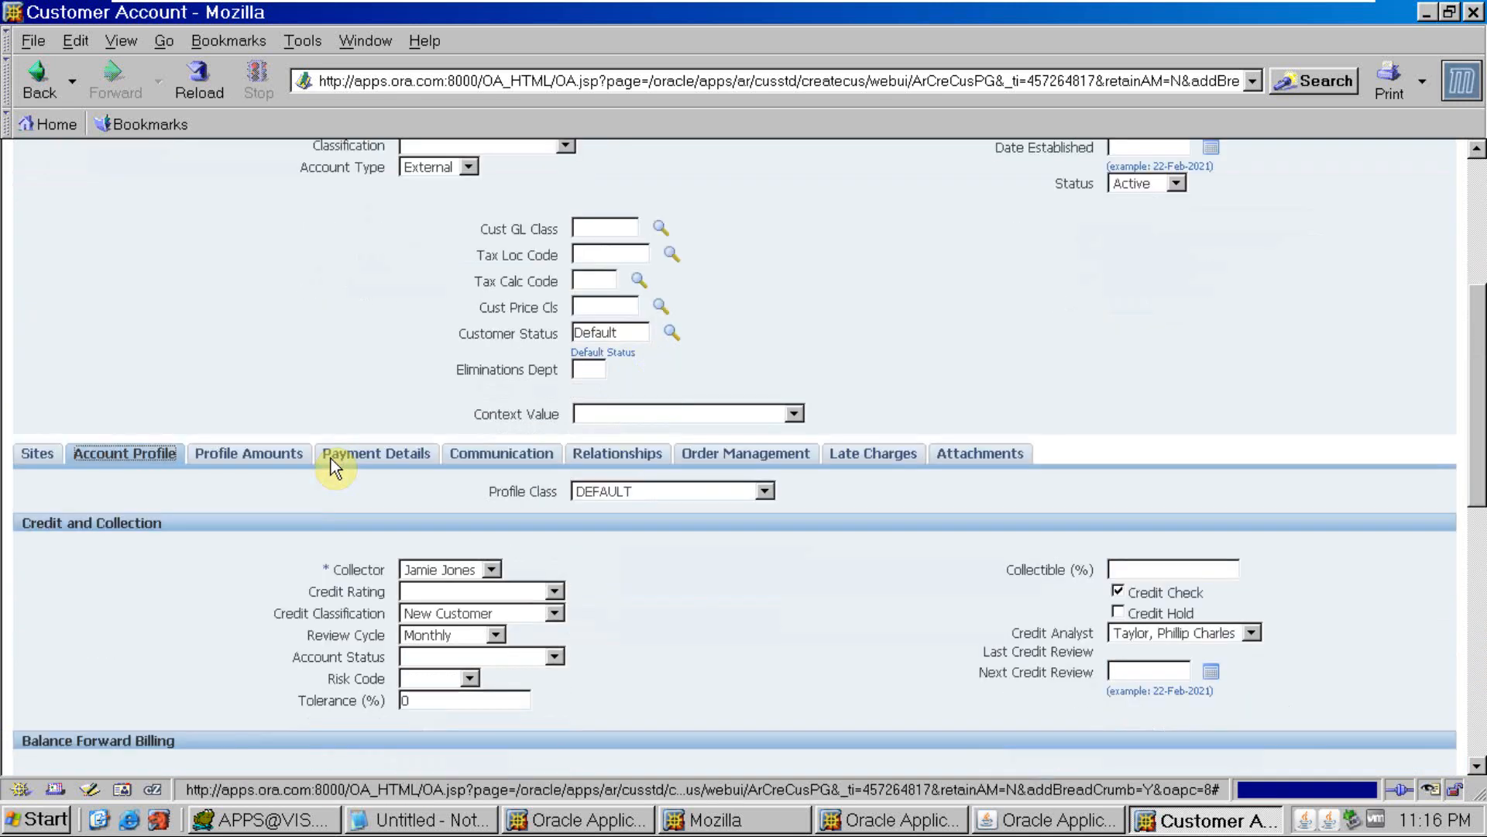
{"action": "scroll", "coordinate": [333, 465], "scroll_direction": "down", "scroll_amount": 3}
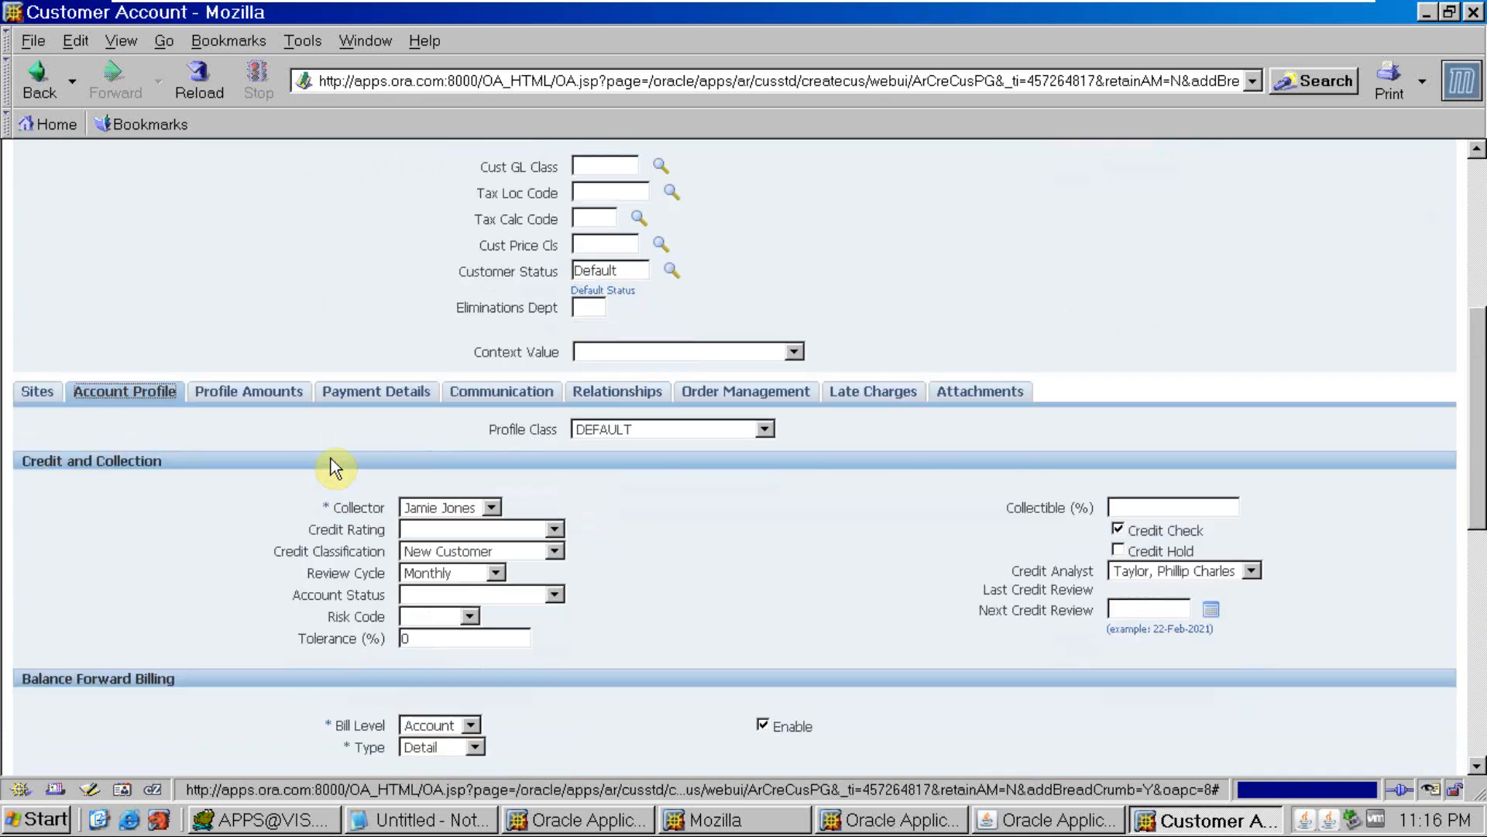
{"action": "scroll", "coordinate": [317, 427], "scroll_direction": "up", "scroll_amount": 1}
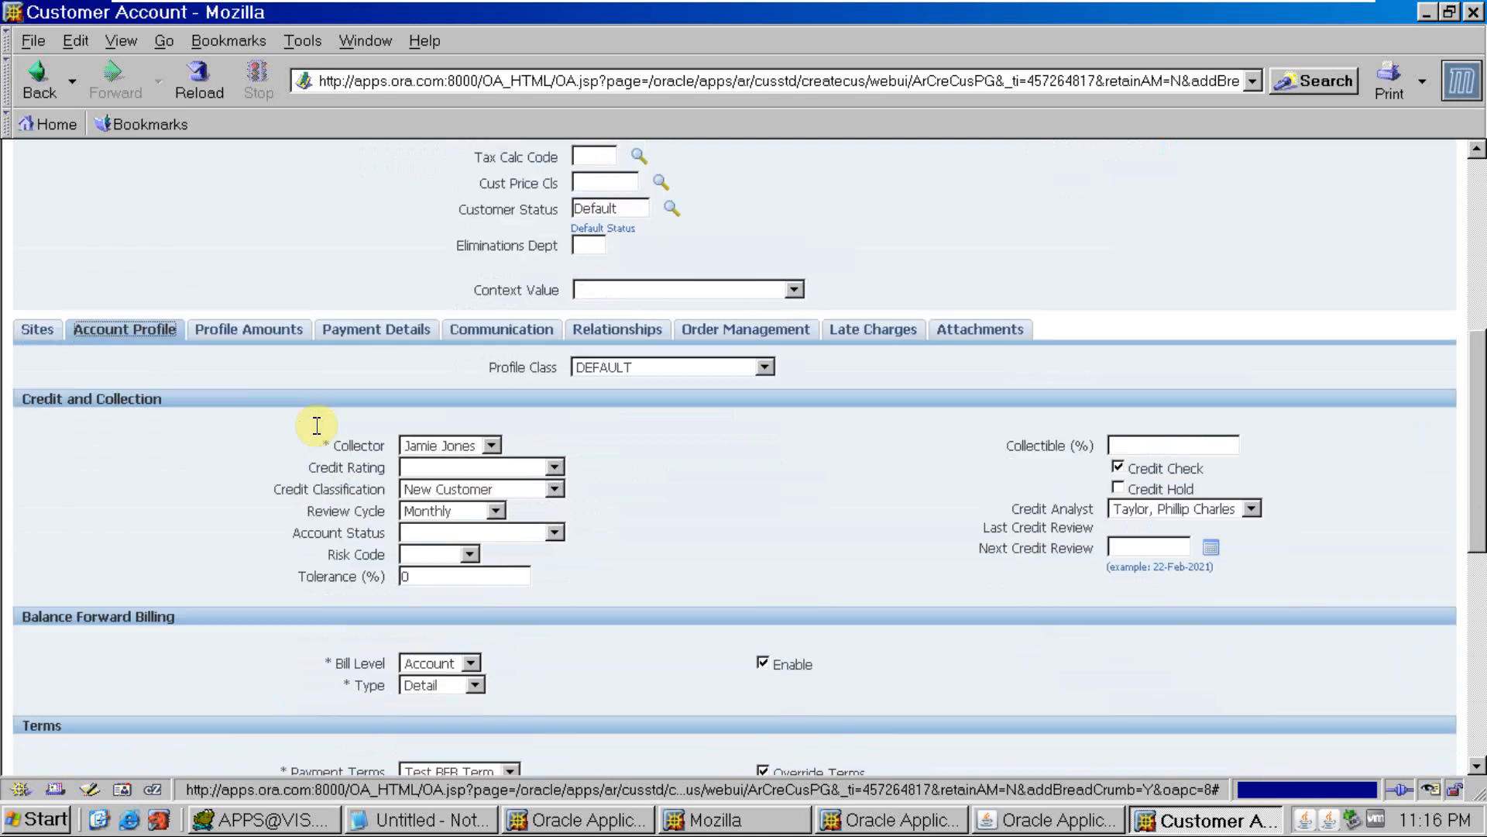
{"action": "left_click", "coordinate": [271, 333]}
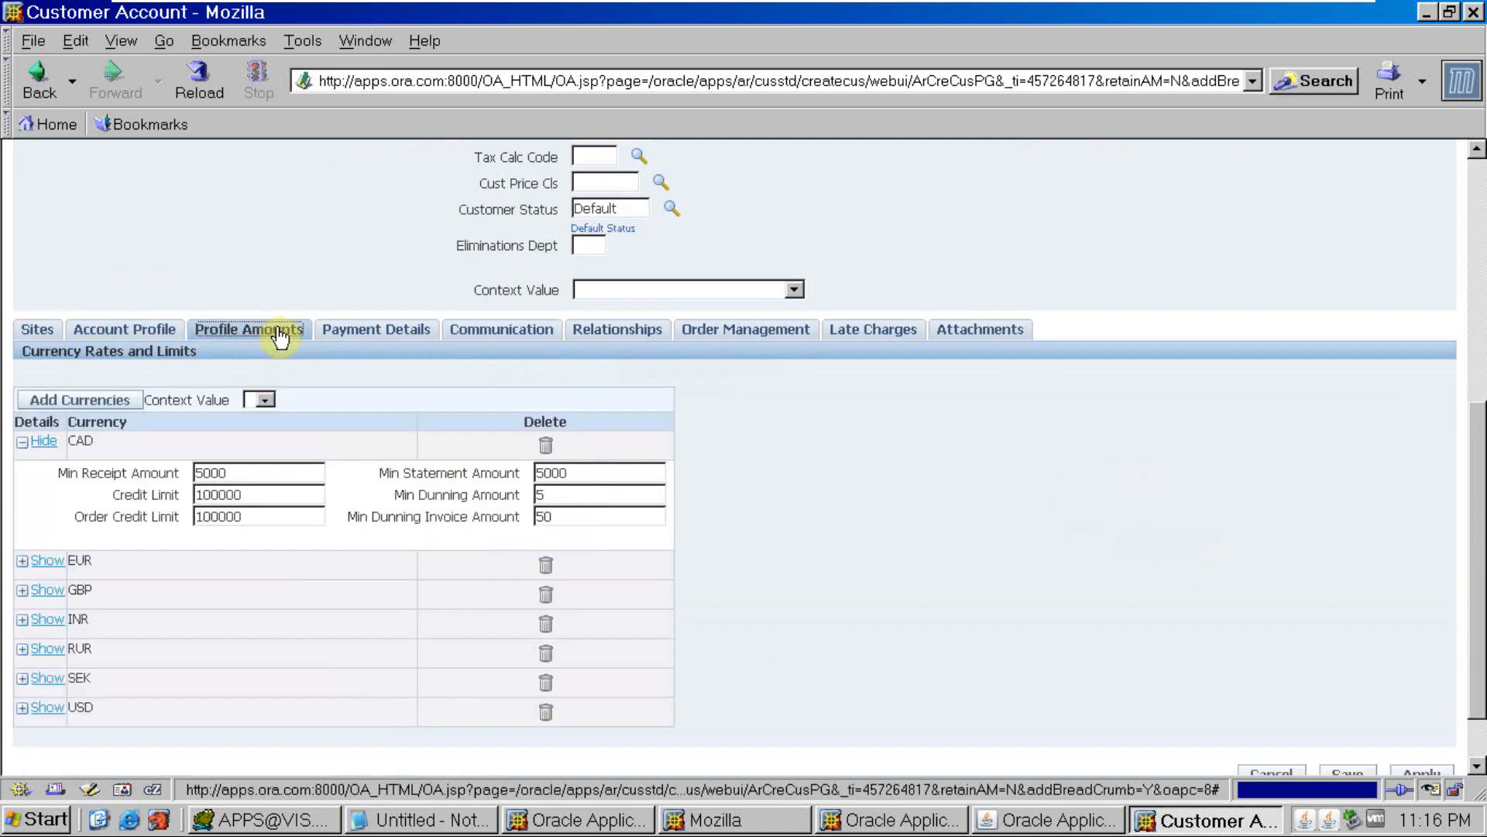
{"action": "scroll", "coordinate": [411, 356], "scroll_direction": "up", "scroll_amount": 3}
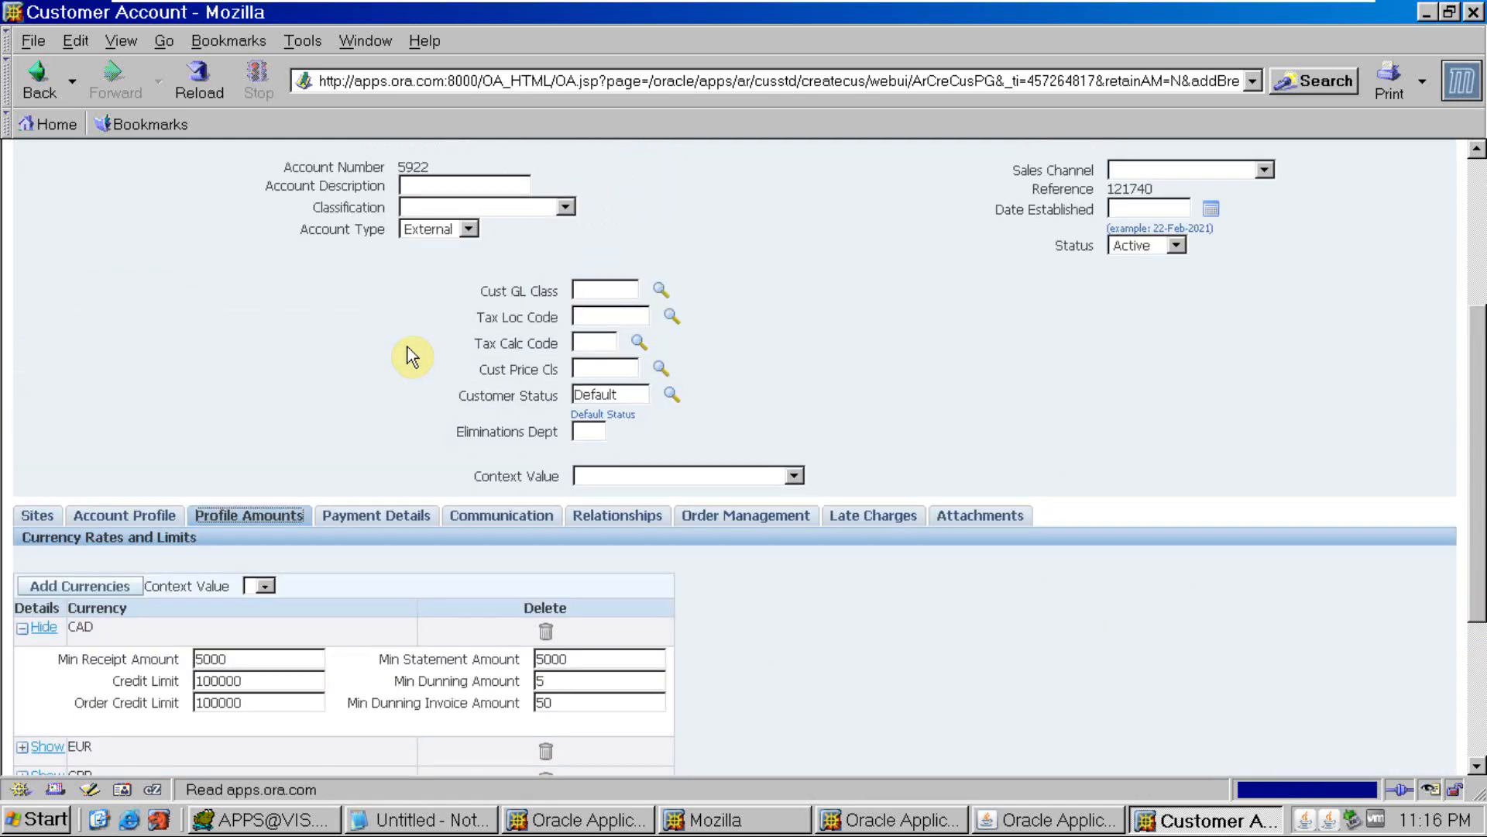
{"action": "scroll", "coordinate": [412, 357], "scroll_direction": "up", "scroll_amount": 1}
{"action": "left_click", "coordinate": [392, 578]}
{"action": "left_click", "coordinate": [539, 581]}
{"action": "scroll", "coordinate": [592, 568], "scroll_direction": "down", "scroll_amount": 2}
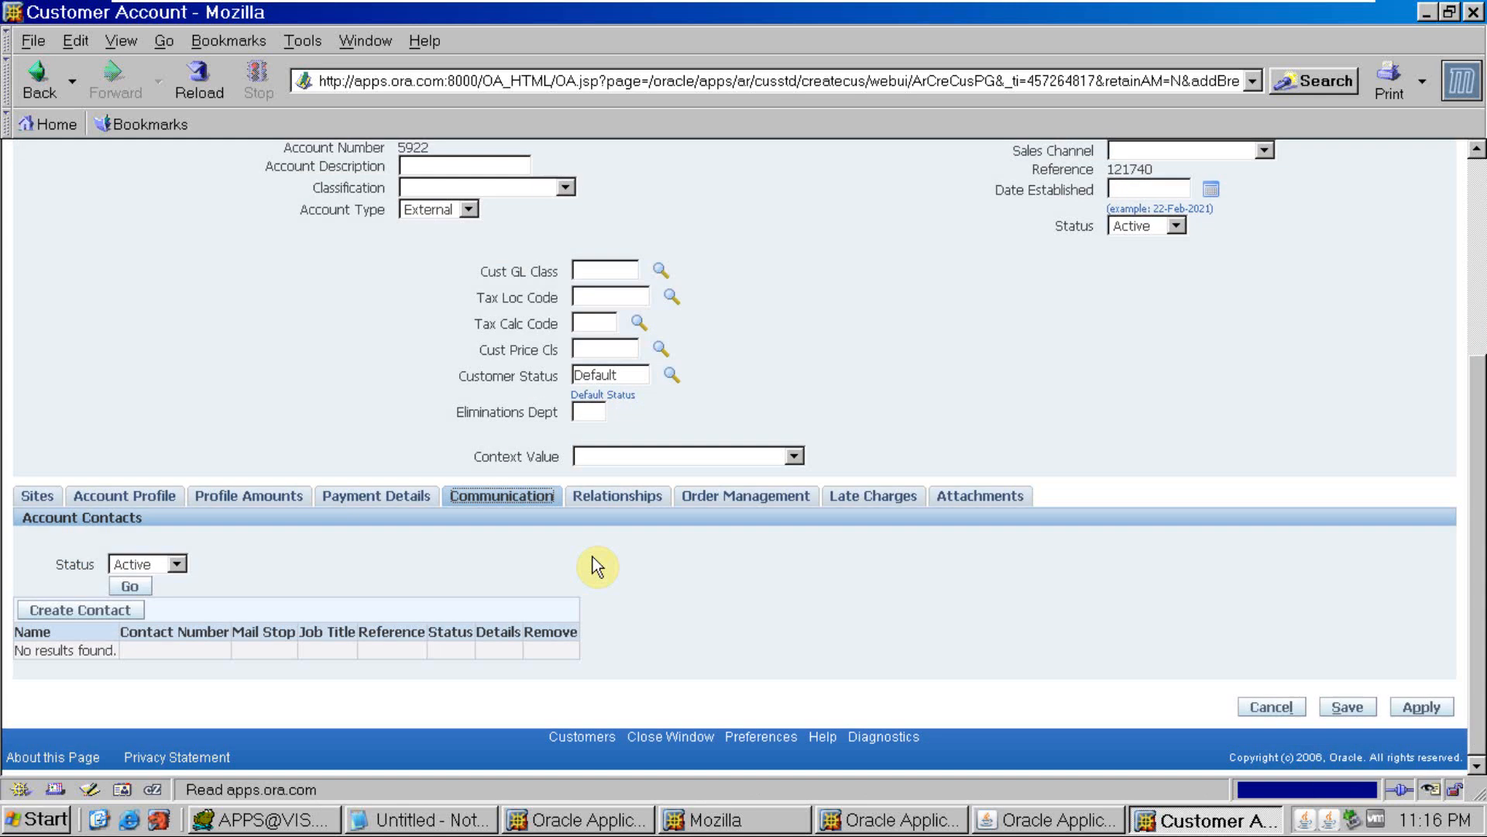
{"action": "left_click", "coordinate": [253, 498]}
- Change the profile class in the account profile to ABC Profile Class and accept resetting its values to that class's defaults
{"action": "left_click", "coordinate": [155, 500]}
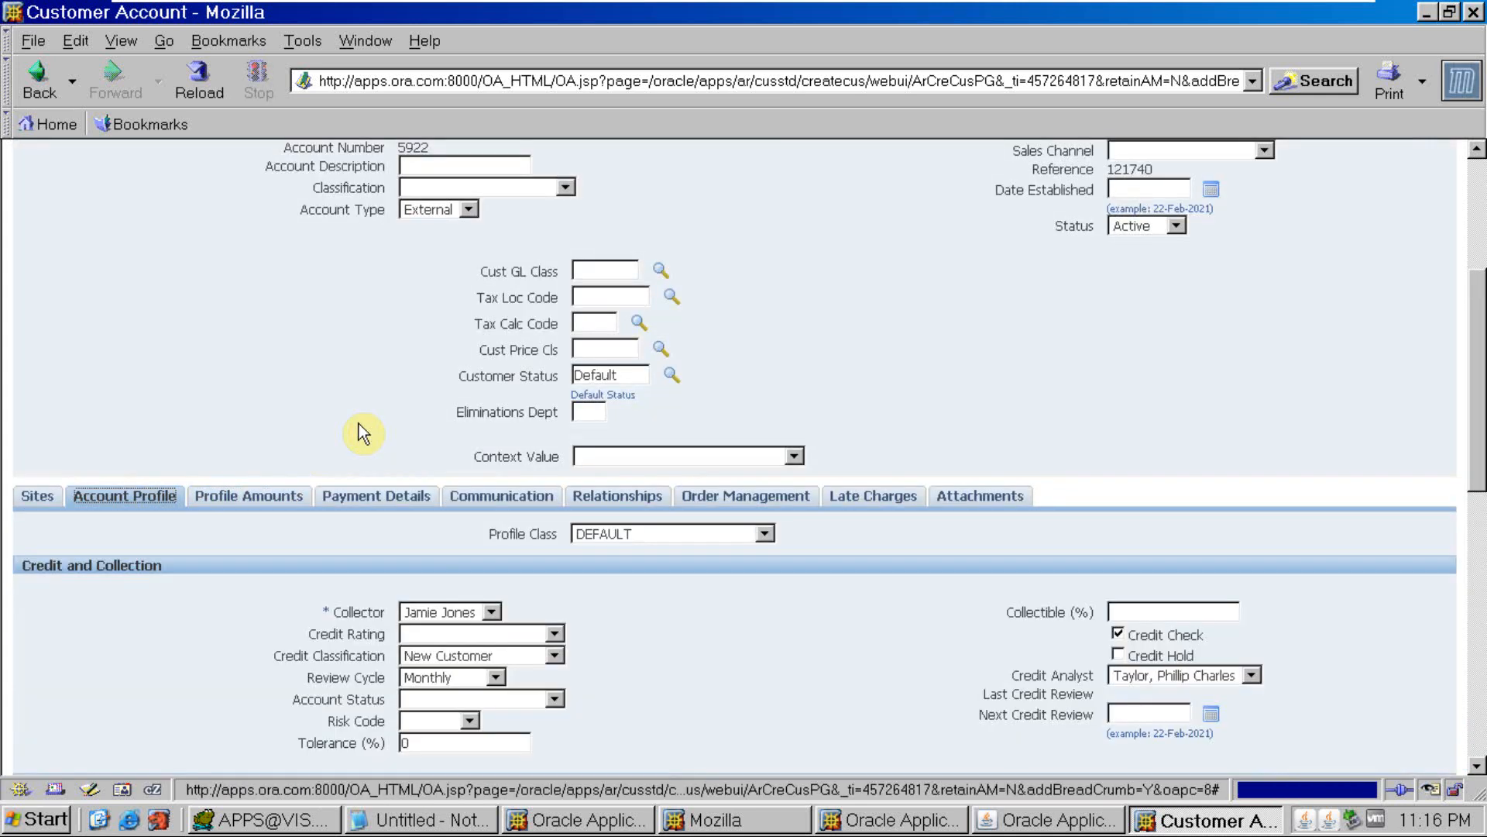
{"action": "scroll", "coordinate": [362, 434], "scroll_direction": "down", "scroll_amount": 4}
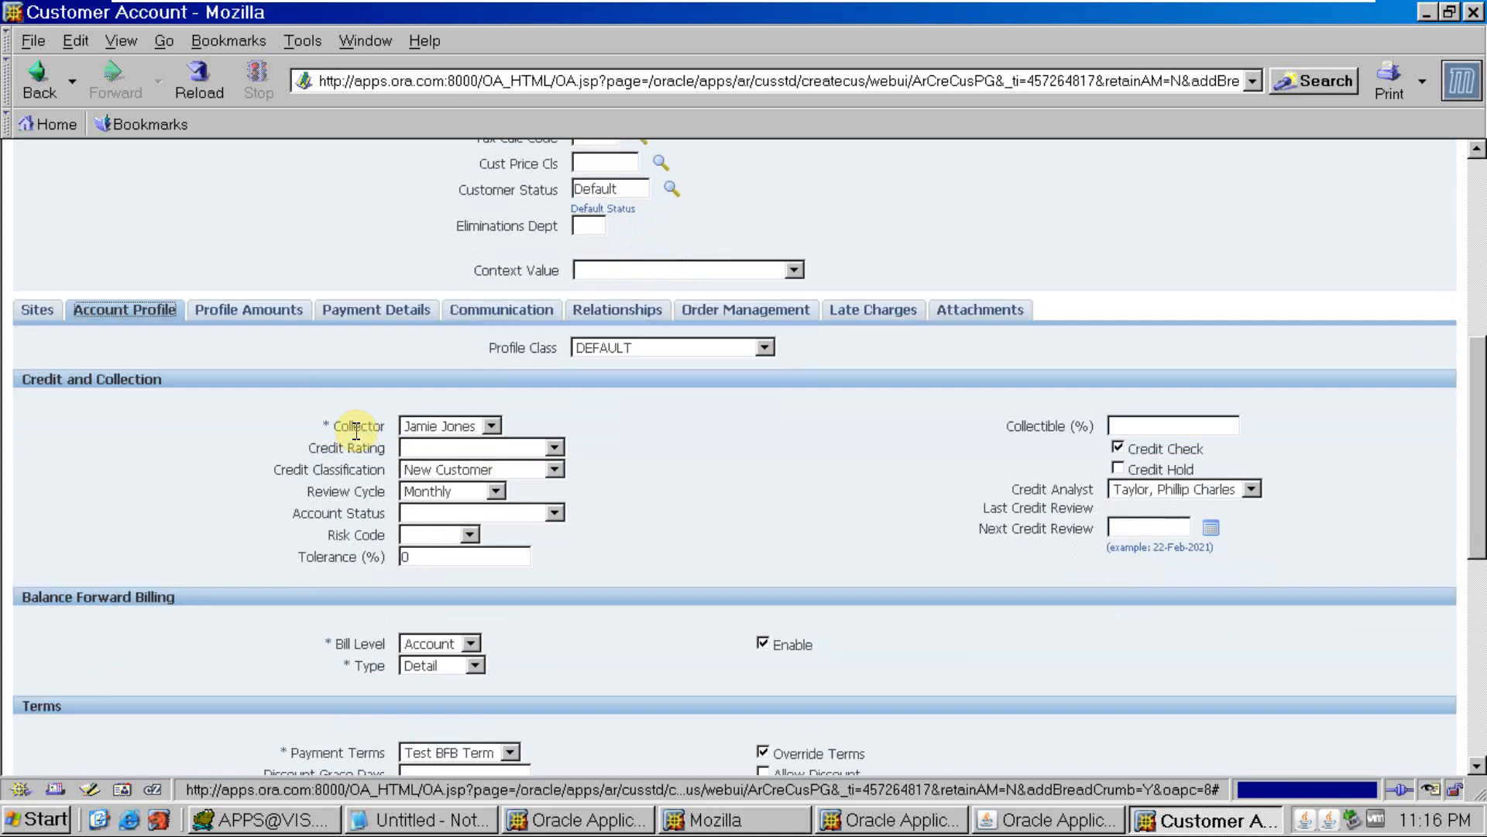
{"action": "left_click", "coordinate": [766, 348]}
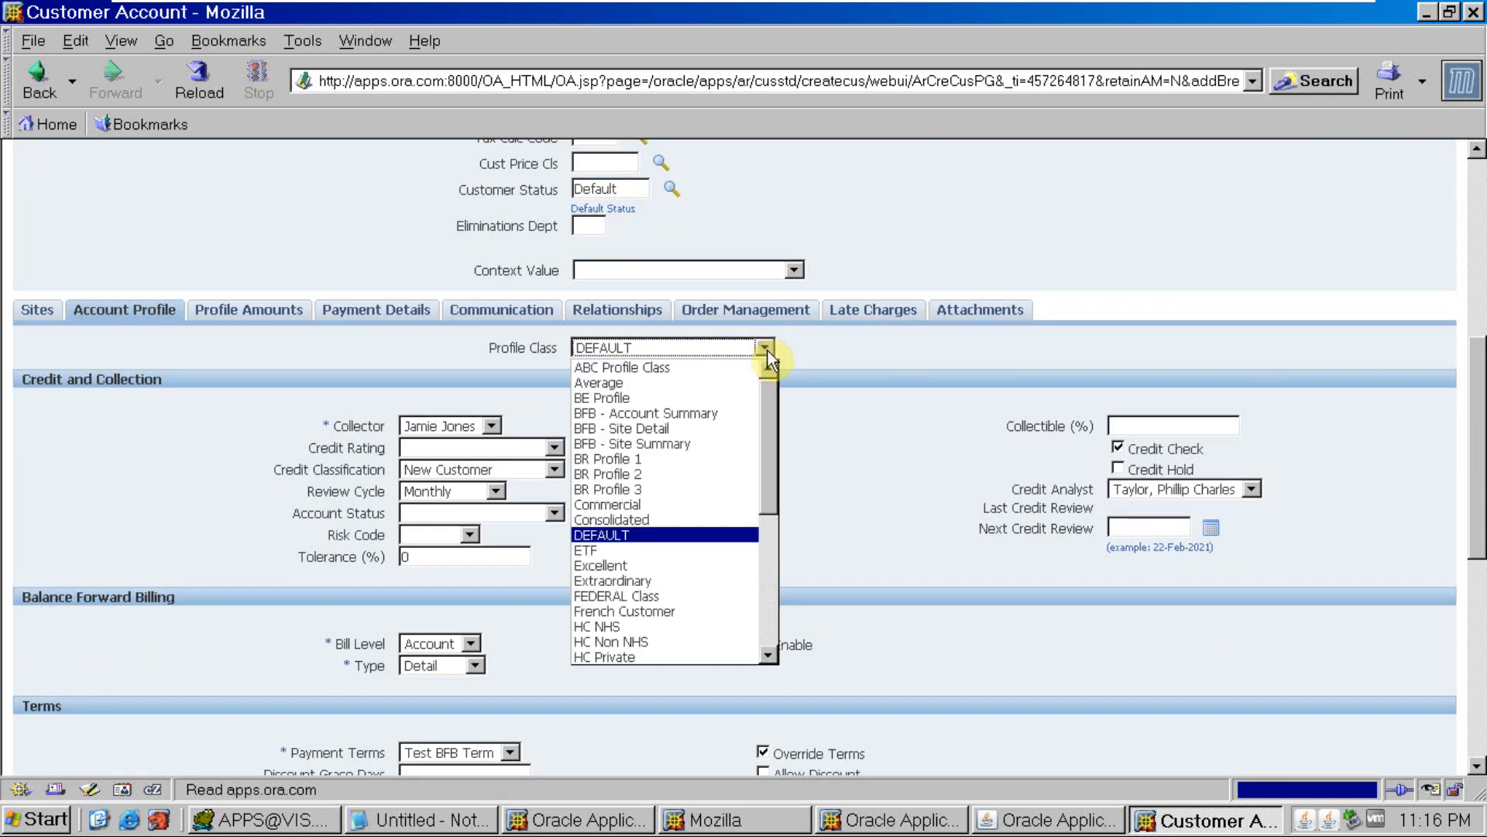
{"action": "left_click", "coordinate": [680, 369]}
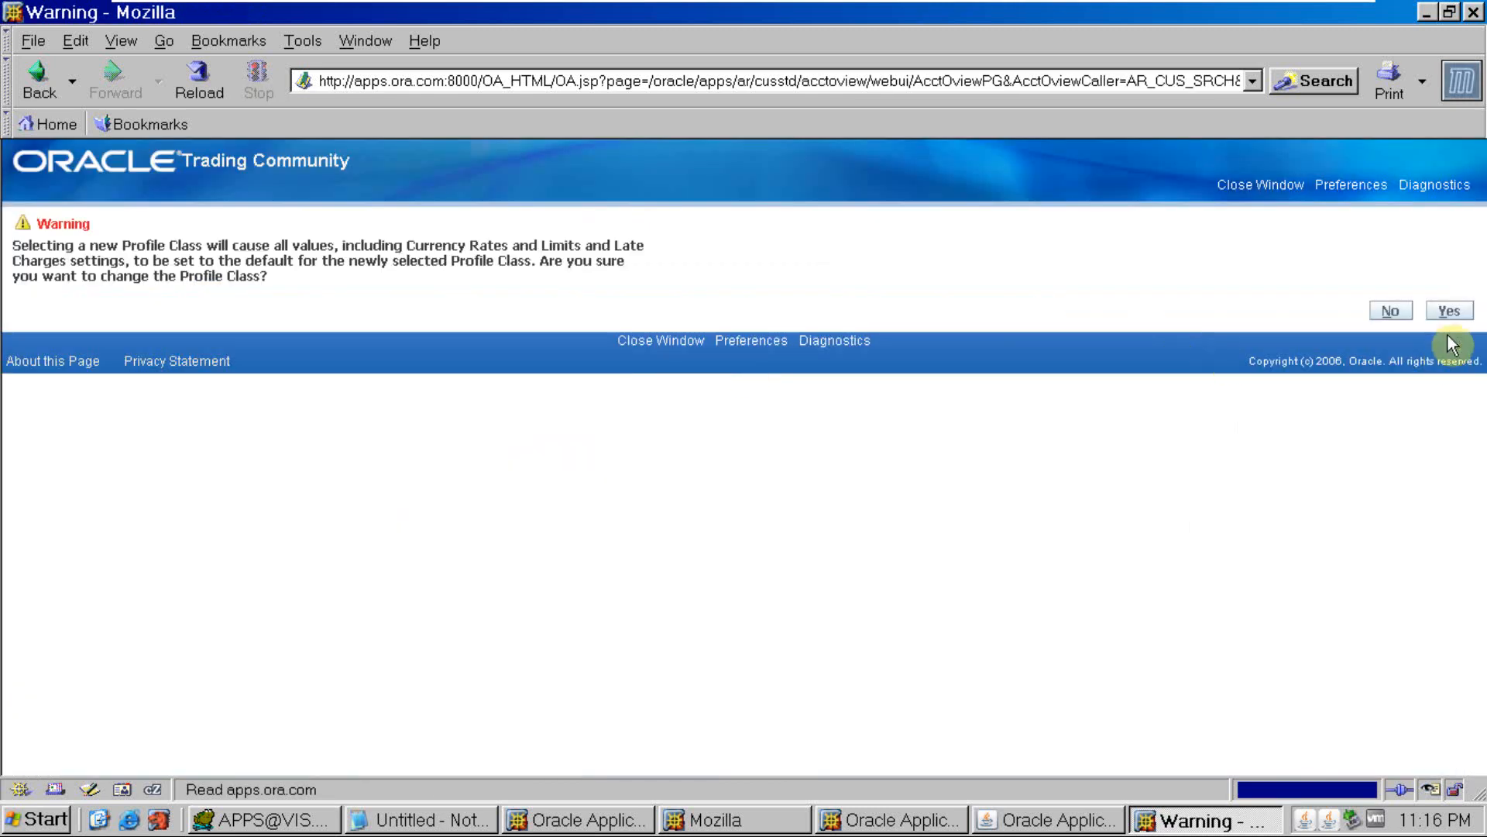
{"action": "left_click", "coordinate": [1451, 312]}
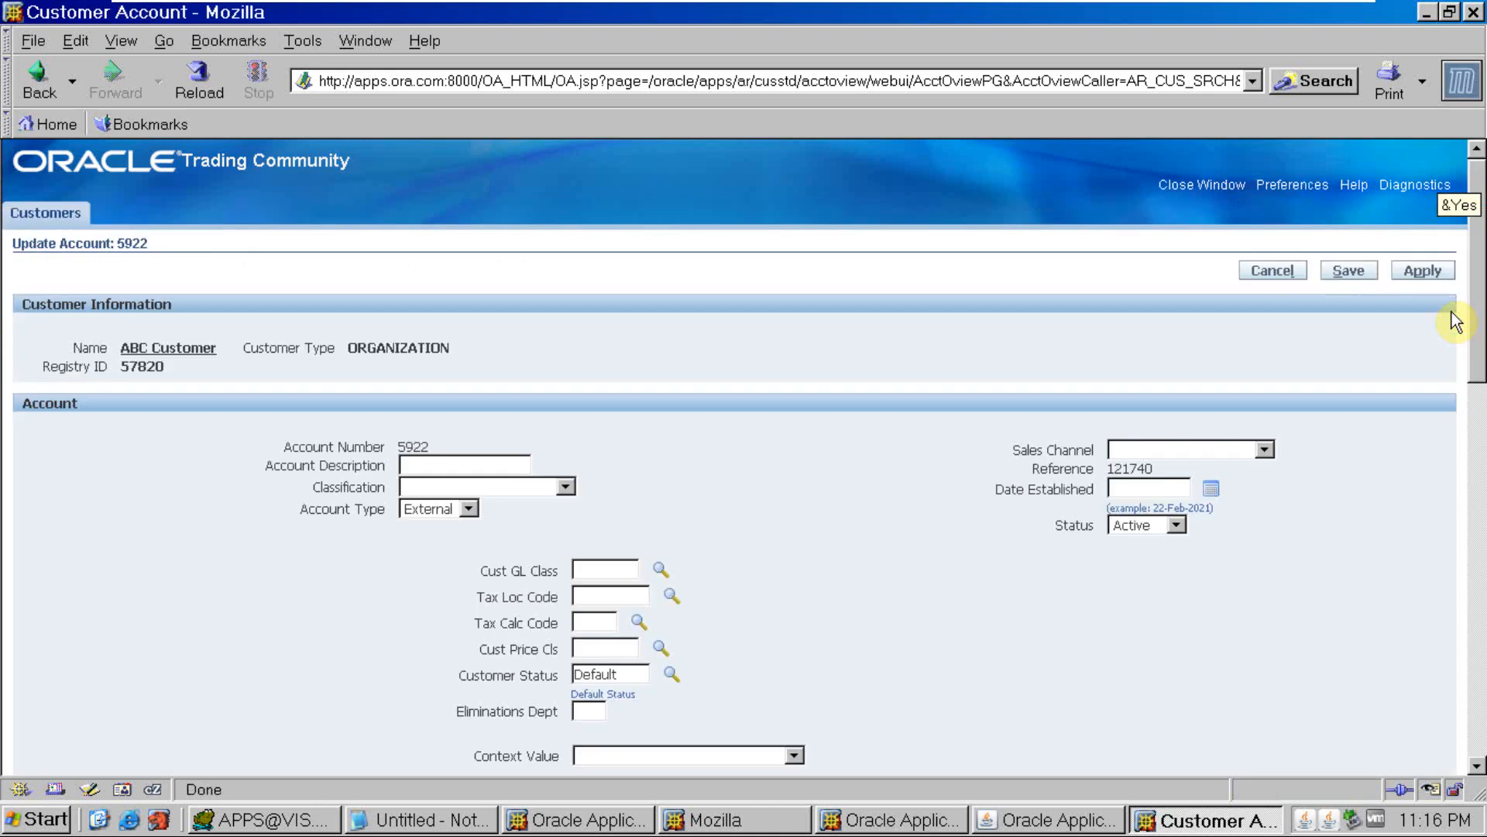
- Review the account profile's credit, billing and terms settings, along with its profile amounts and payment details
{"action": "scroll", "coordinate": [816, 477], "scroll_direction": "down", "scroll_amount": 5}
{"action": "scroll", "coordinate": [816, 476], "scroll_direction": "down", "scroll_amount": 8}
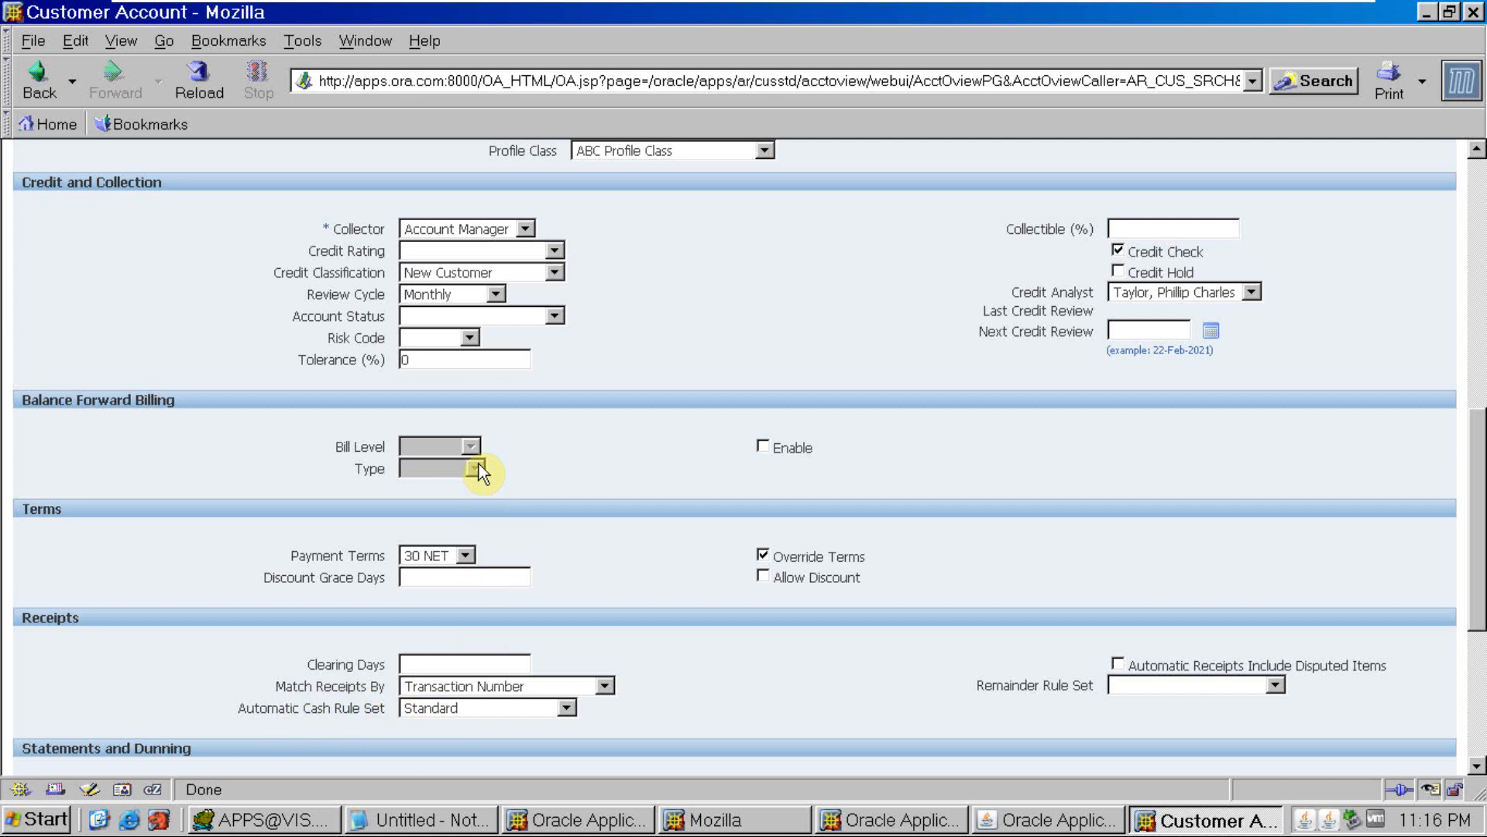
{"action": "scroll", "coordinate": [482, 471], "scroll_direction": "up", "scroll_amount": 5}
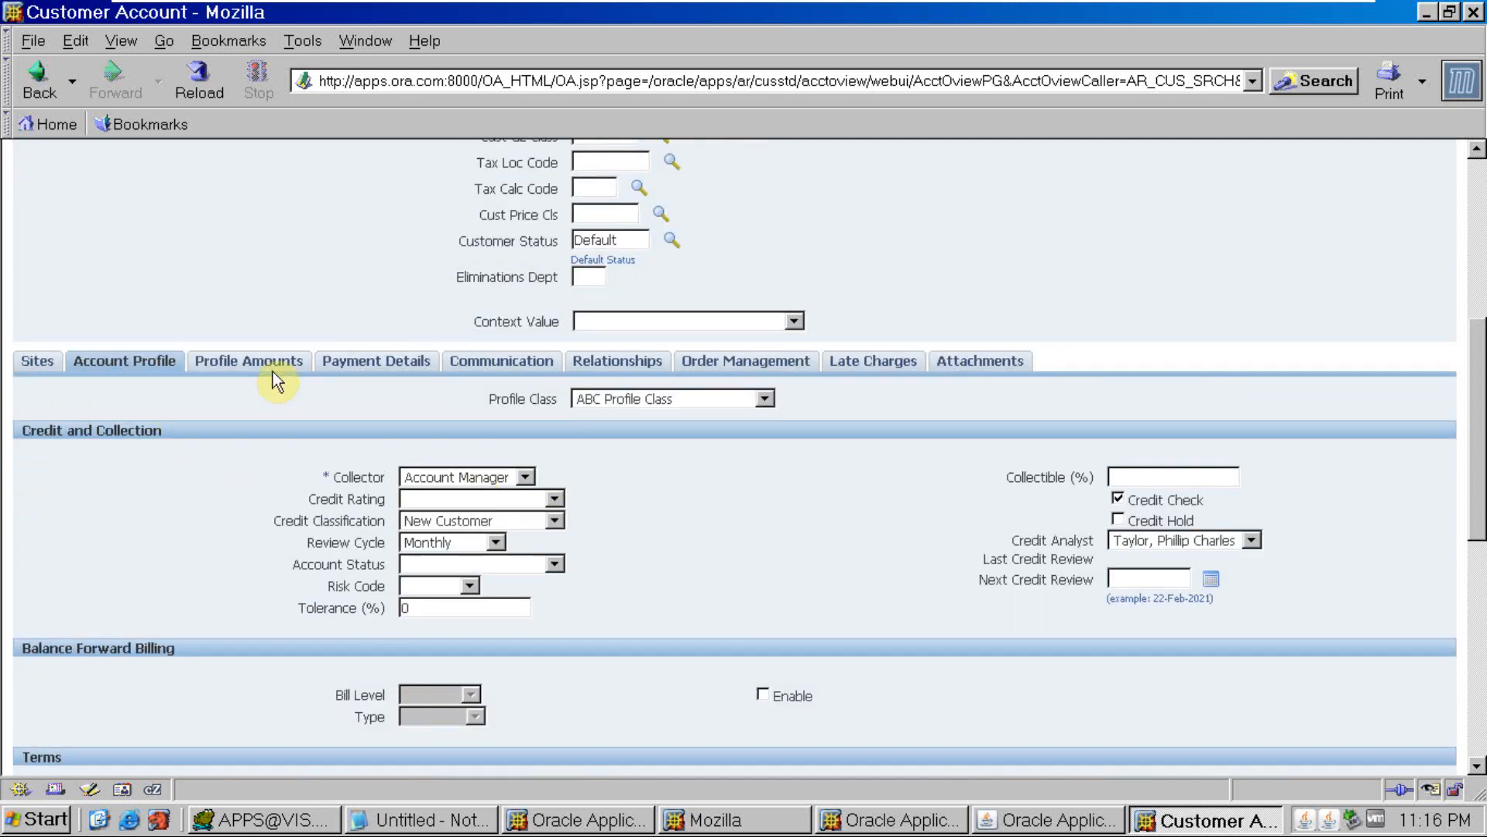
{"action": "left_click", "coordinate": [260, 364]}
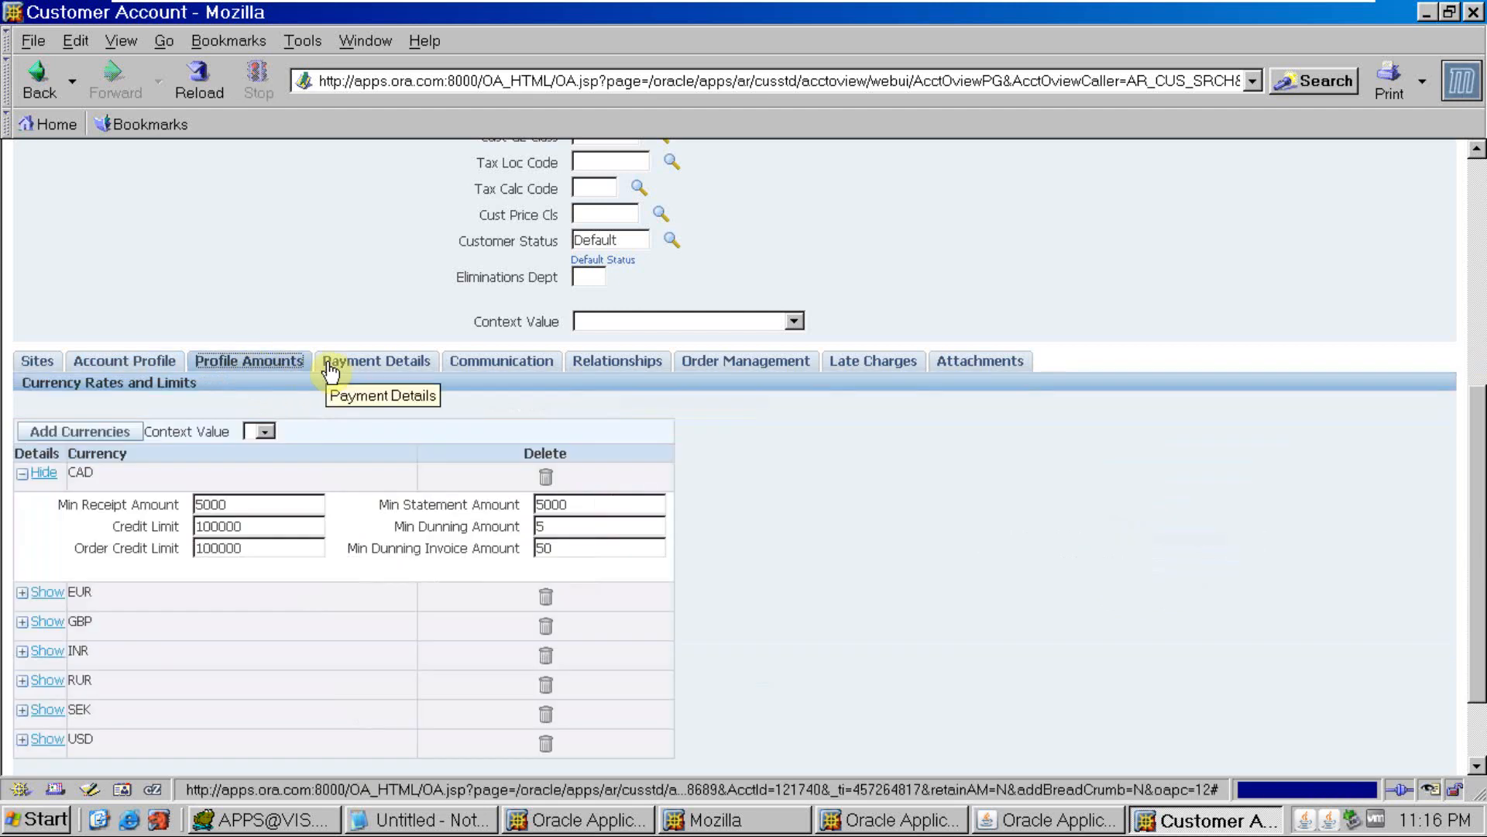
{"action": "left_click", "coordinate": [366, 367]}
- Open the details of the customer's listed account site and review its address information
{"action": "left_click", "coordinate": [48, 364]}
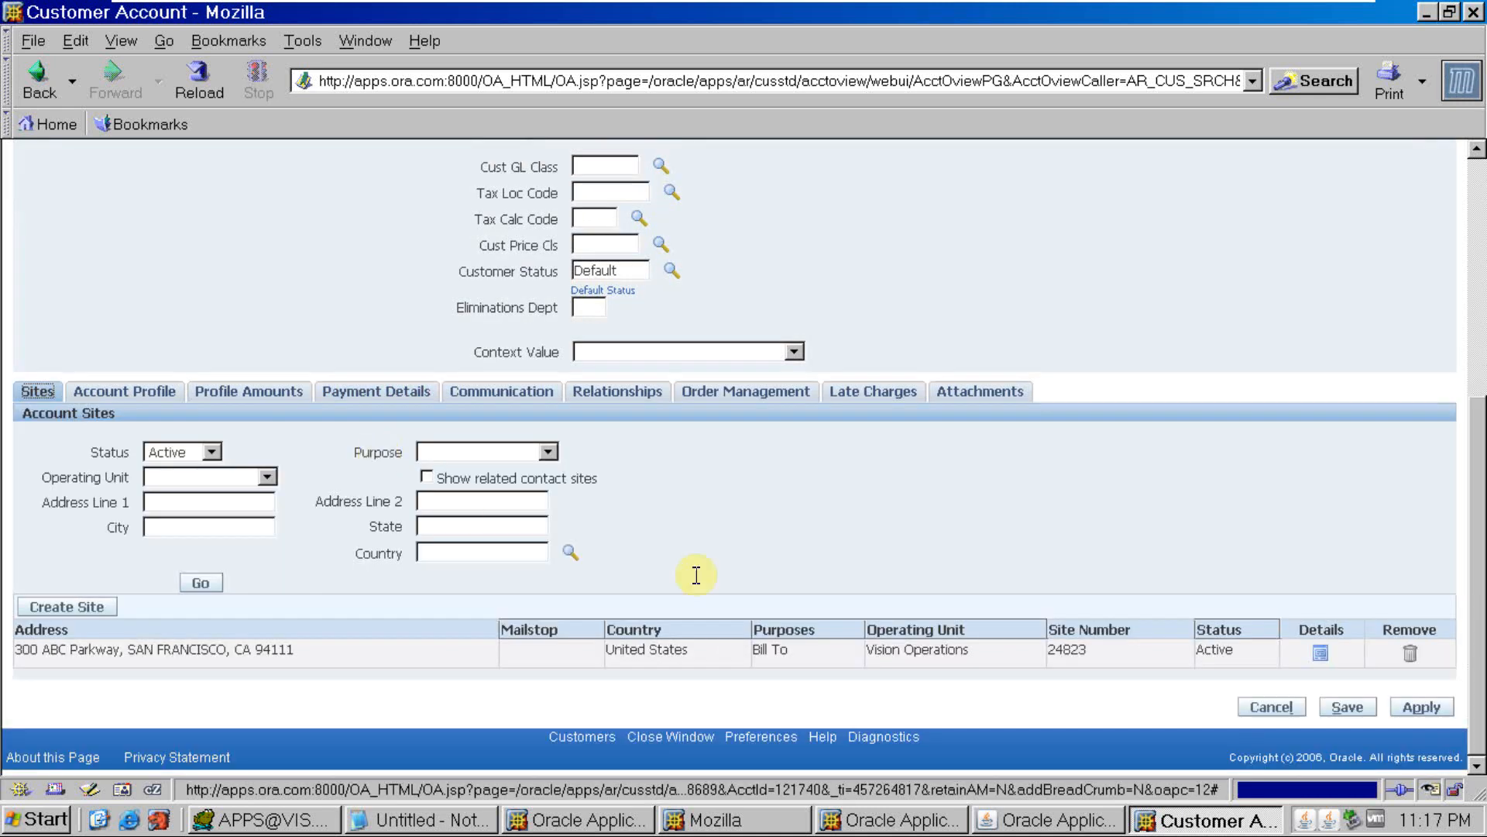
{"action": "left_click", "coordinate": [1321, 655]}
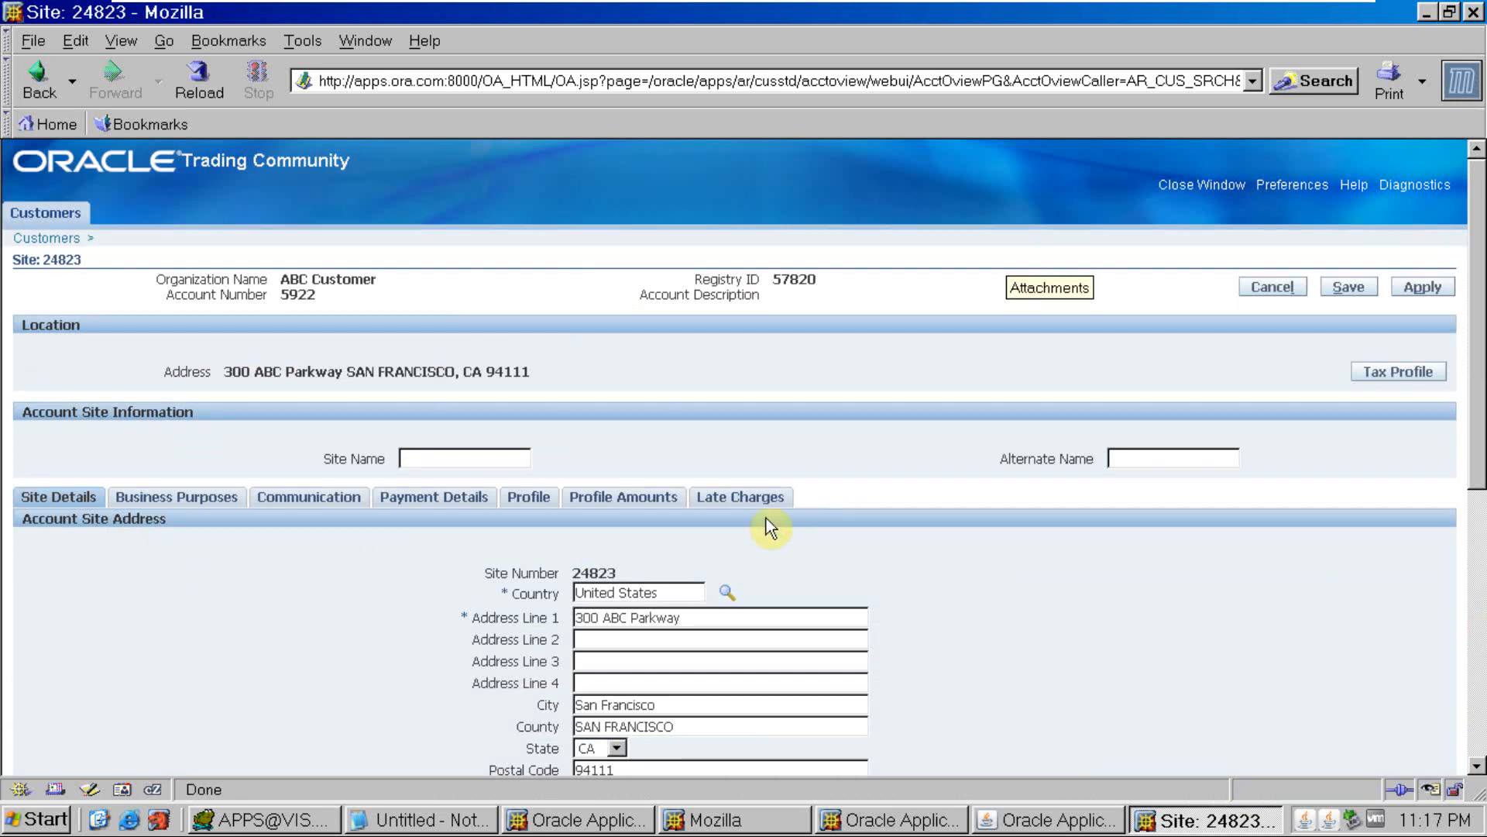
{"action": "scroll", "coordinate": [767, 523], "scroll_direction": "down", "scroll_amount": 10}
{"action": "scroll", "coordinate": [760, 515], "scroll_direction": "up", "scroll_amount": 5}
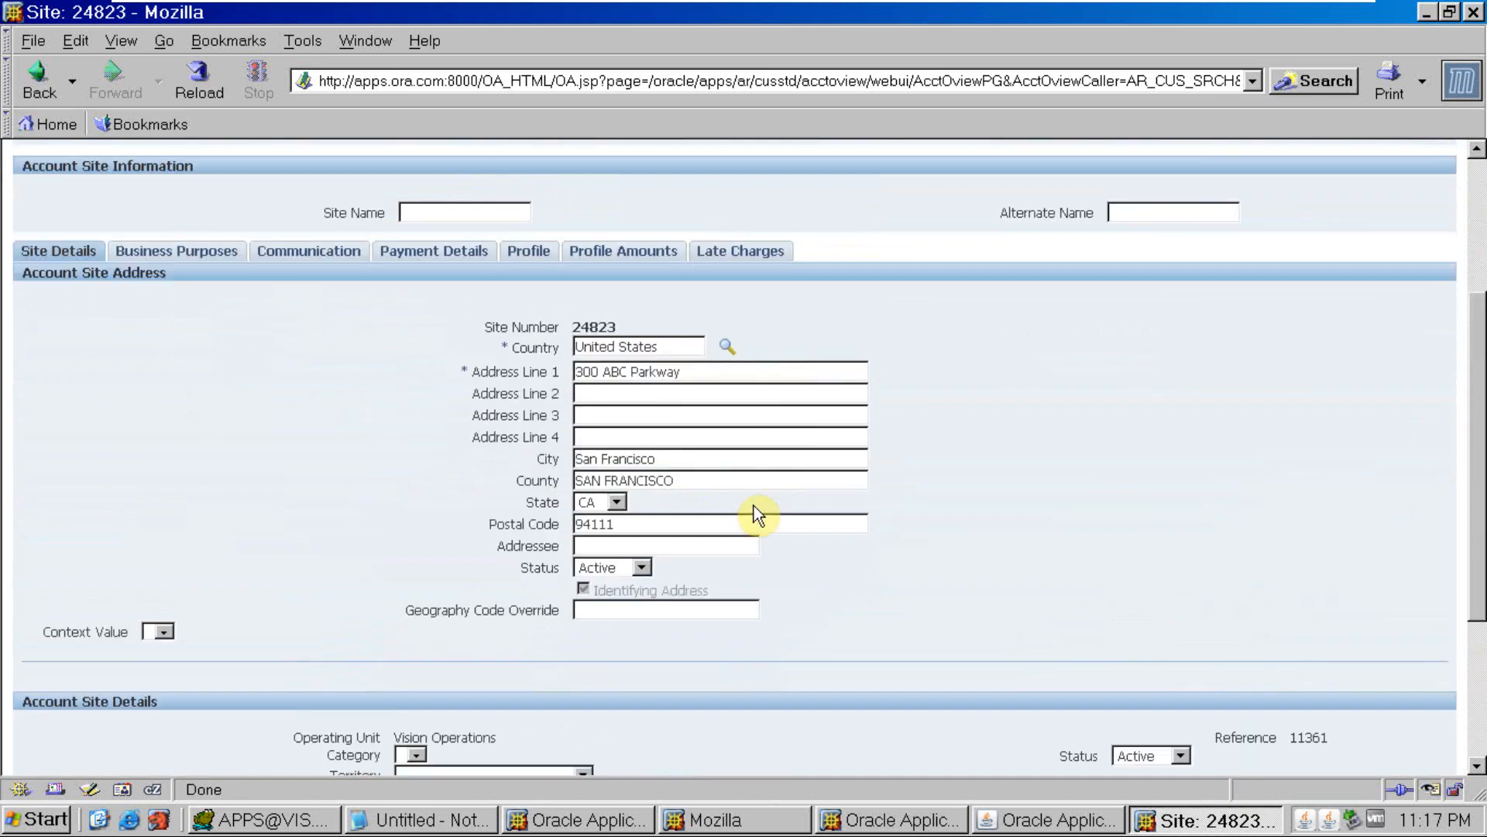
- Open the details of the site's Bill To business purpose and examine its GL accounts by account class
{"action": "left_click", "coordinate": [170, 251]}
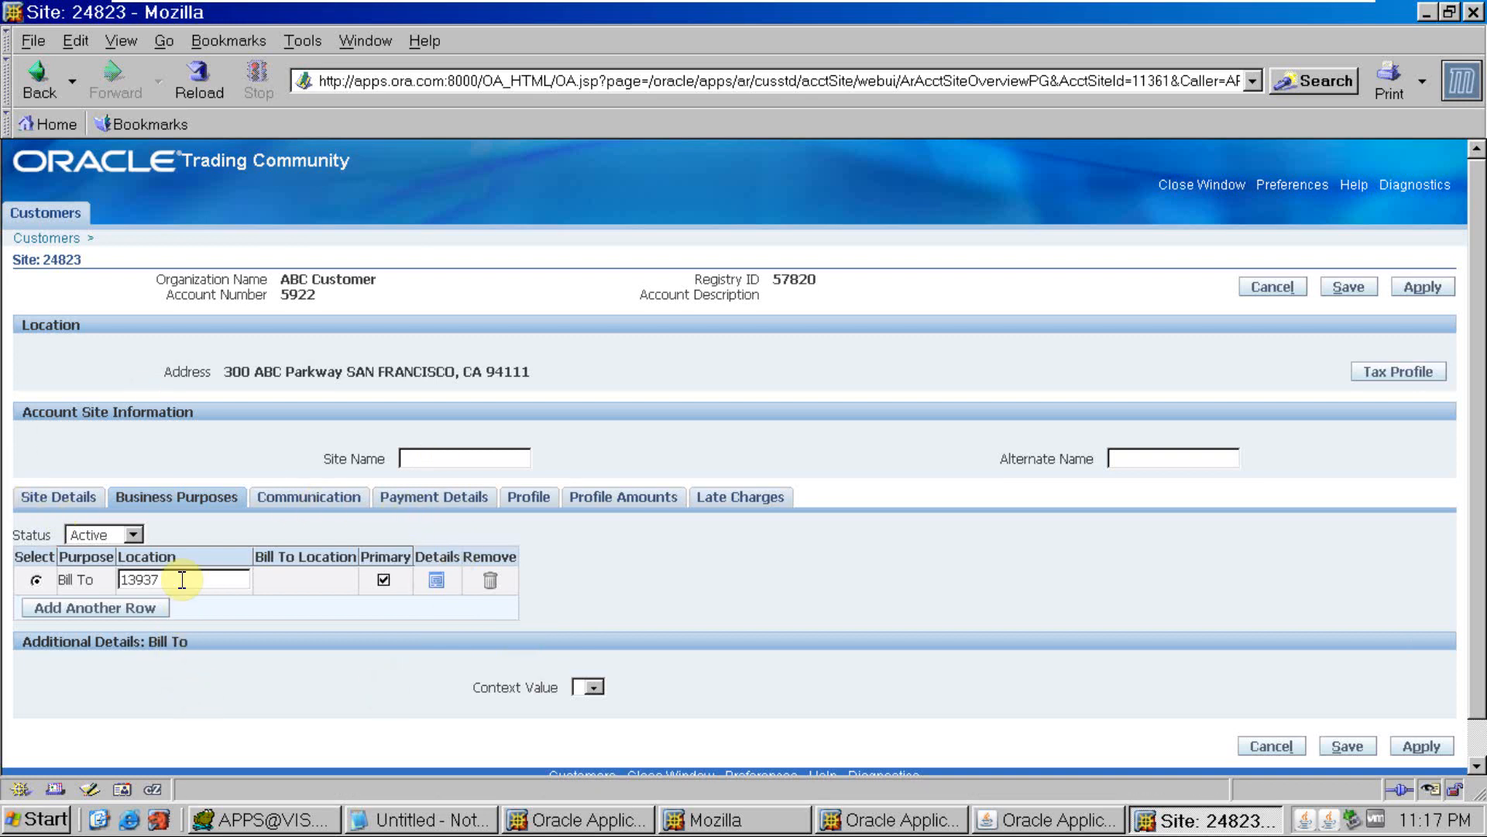
{"action": "double_click", "coordinate": [133, 579]}
{"action": "left_click", "coordinate": [437, 583]}
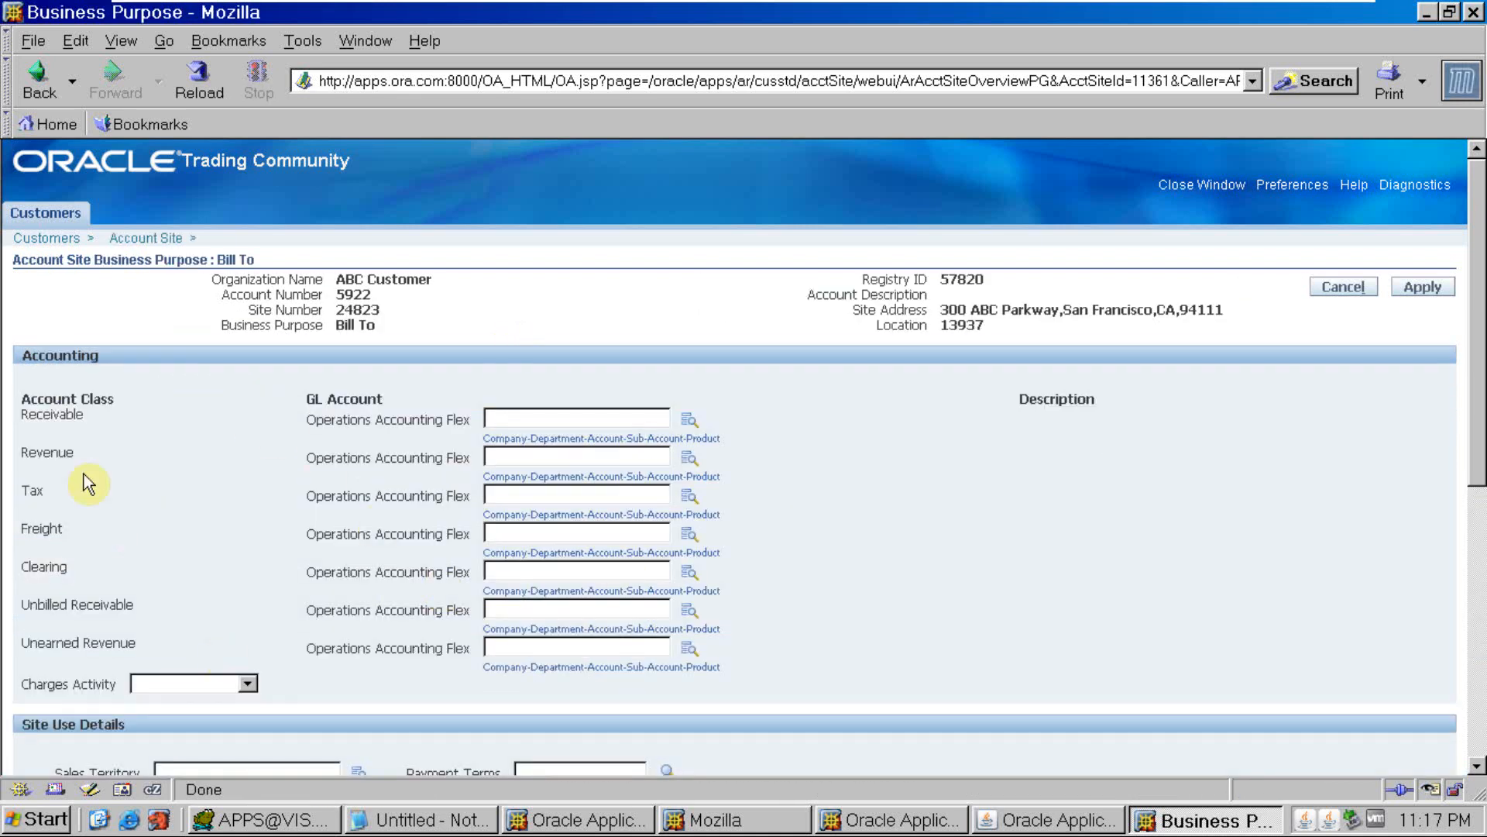
{"action": "scroll", "coordinate": [180, 542], "scroll_direction": "down", "scroll_amount": 8}
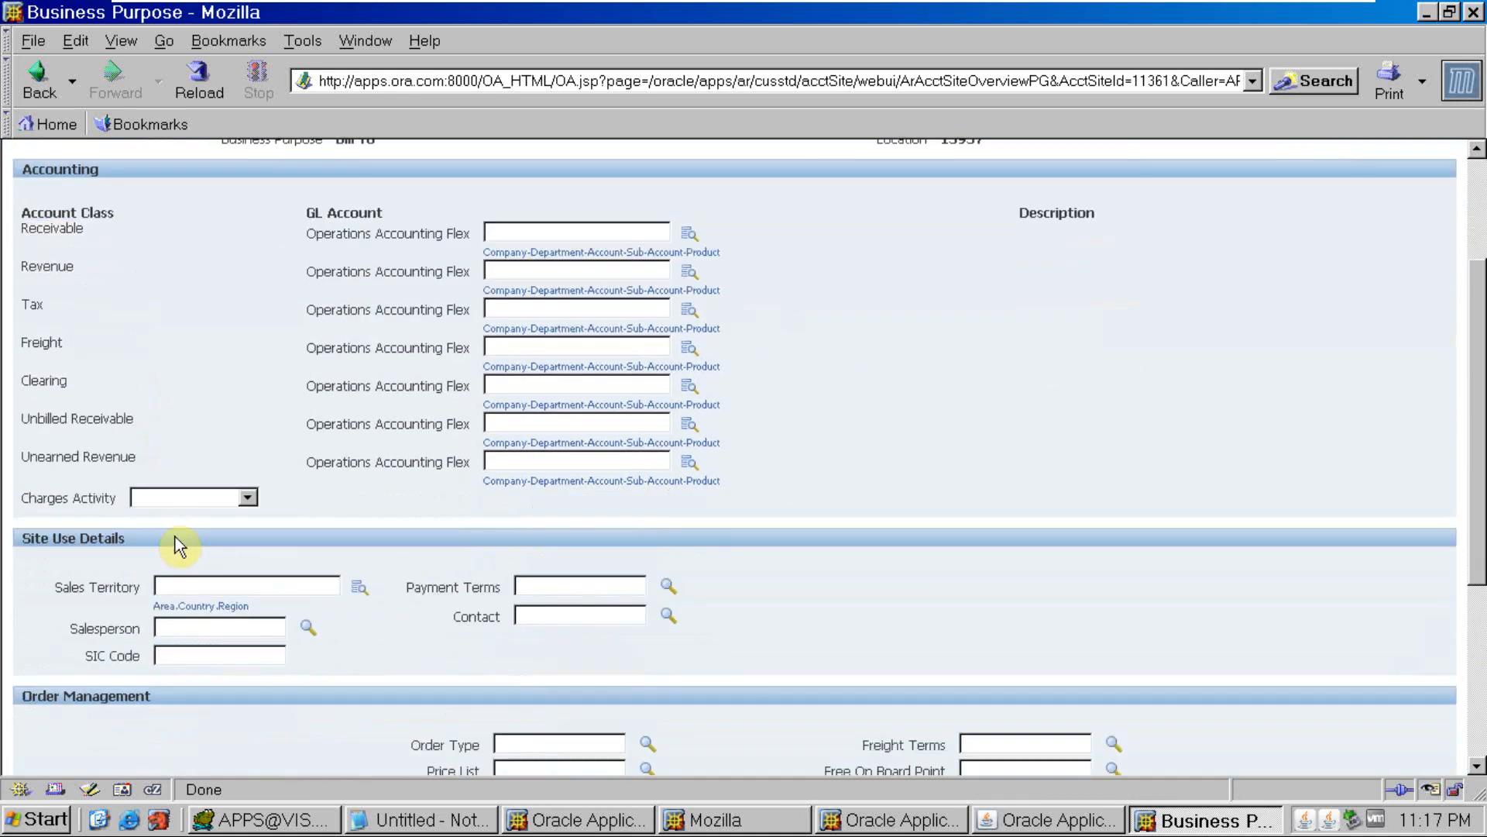
{"action": "scroll", "coordinate": [180, 544], "scroll_direction": "up", "scroll_amount": 4}
{"action": "scroll", "coordinate": [180, 546], "scroll_direction": "up", "scroll_amount": 4}
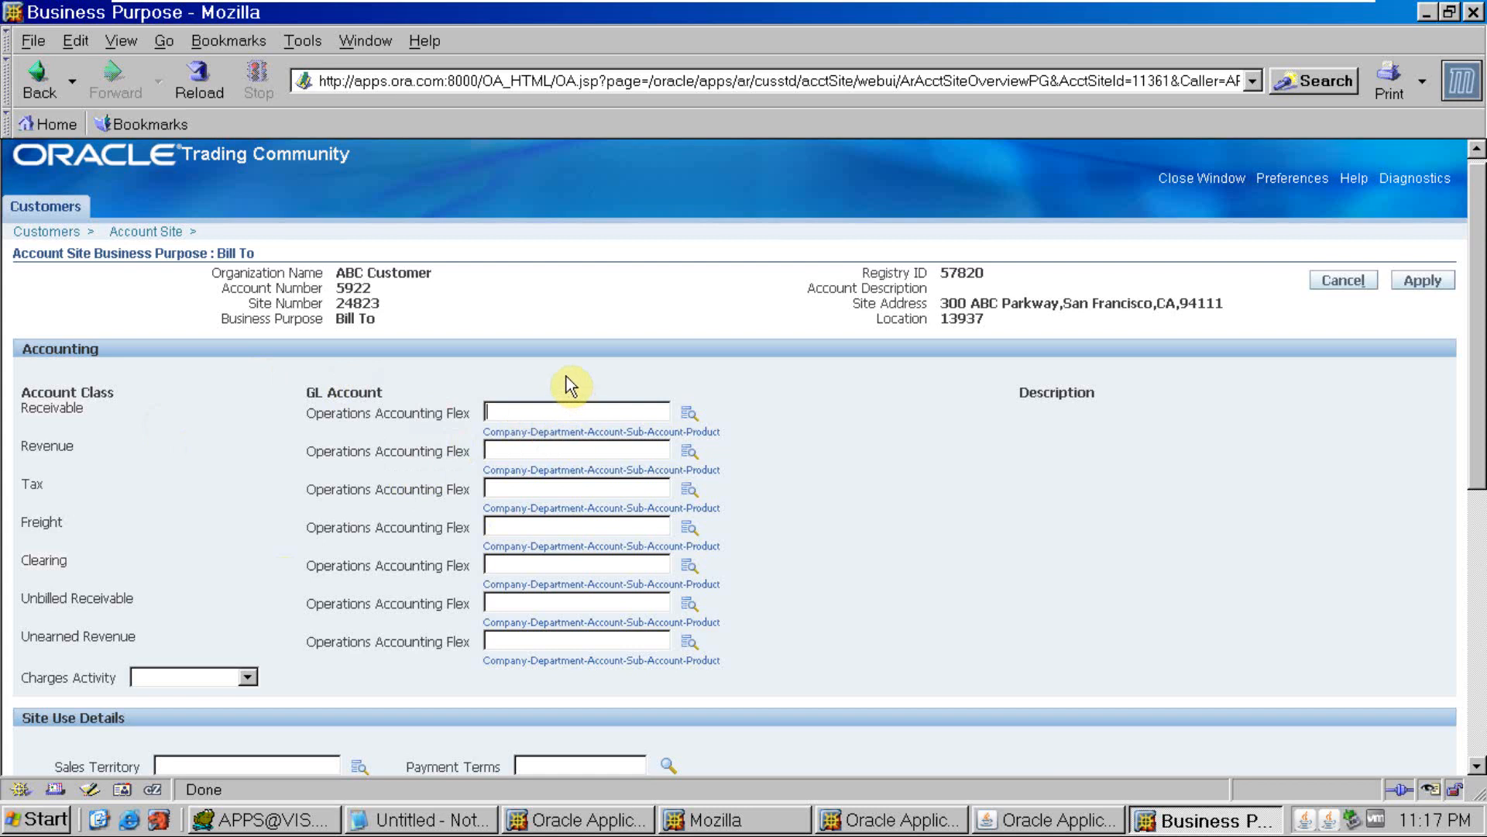
- Review the Bill To purpose's site use and order management fields, and apply the business purpose details
{"action": "scroll", "coordinate": [571, 430], "scroll_direction": "down", "scroll_amount": 4}
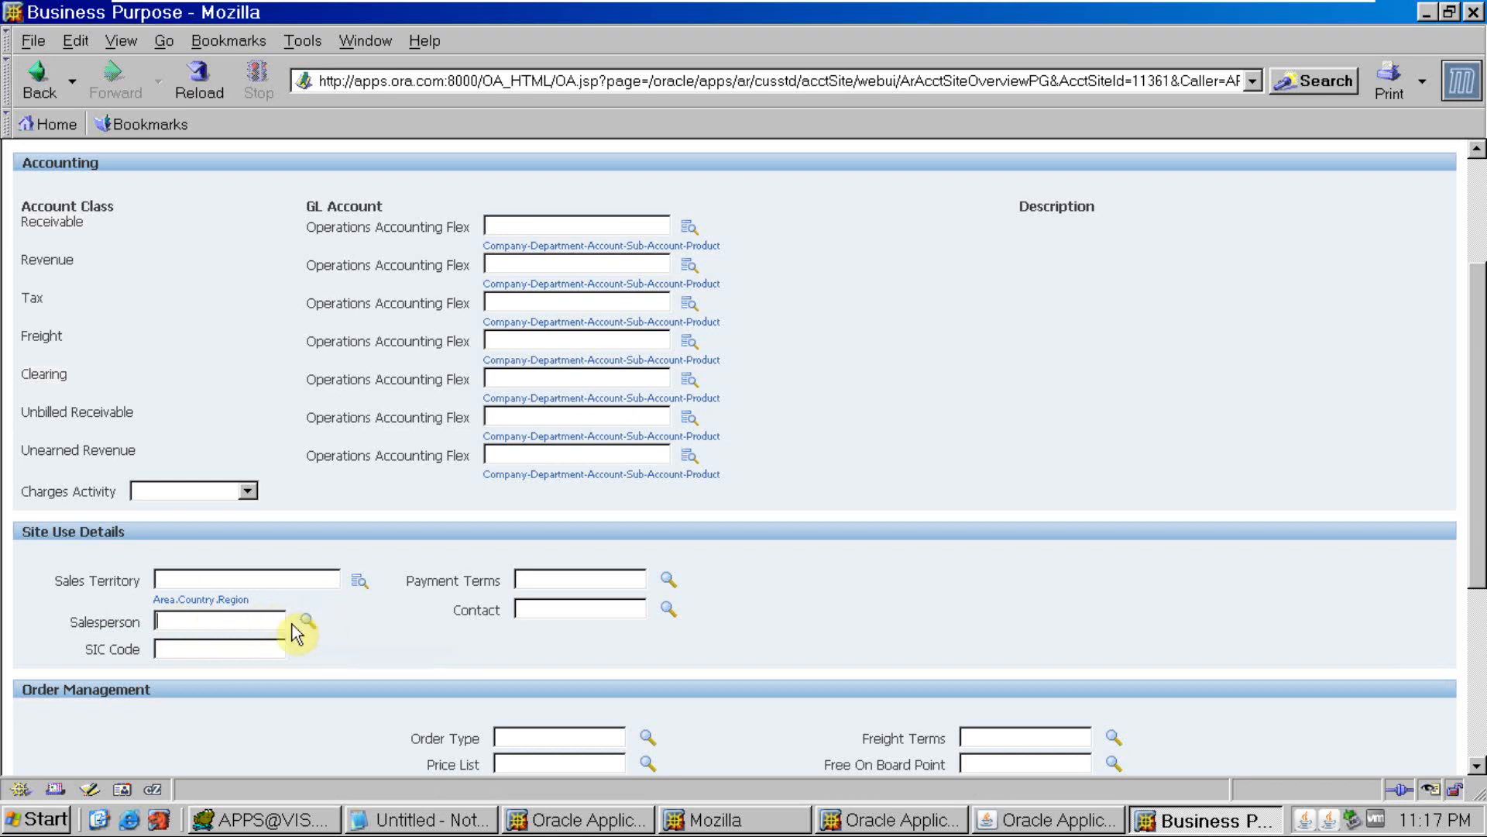
{"action": "left_click", "coordinate": [196, 623]}
{"action": "scroll", "coordinate": [251, 574], "scroll_direction": "down", "scroll_amount": 4}
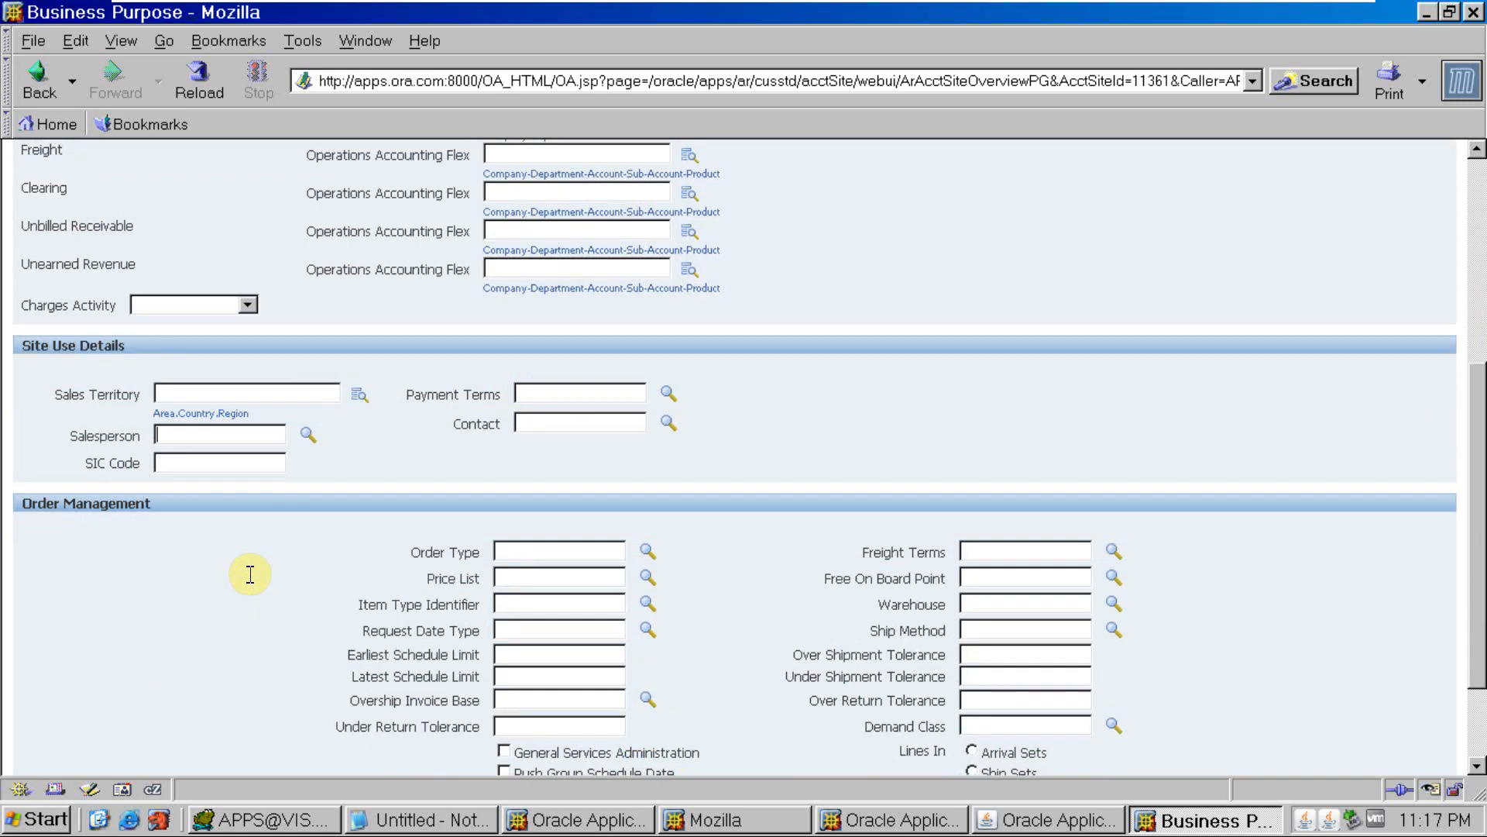
{"action": "scroll", "coordinate": [250, 574], "scroll_direction": "down", "scroll_amount": 3}
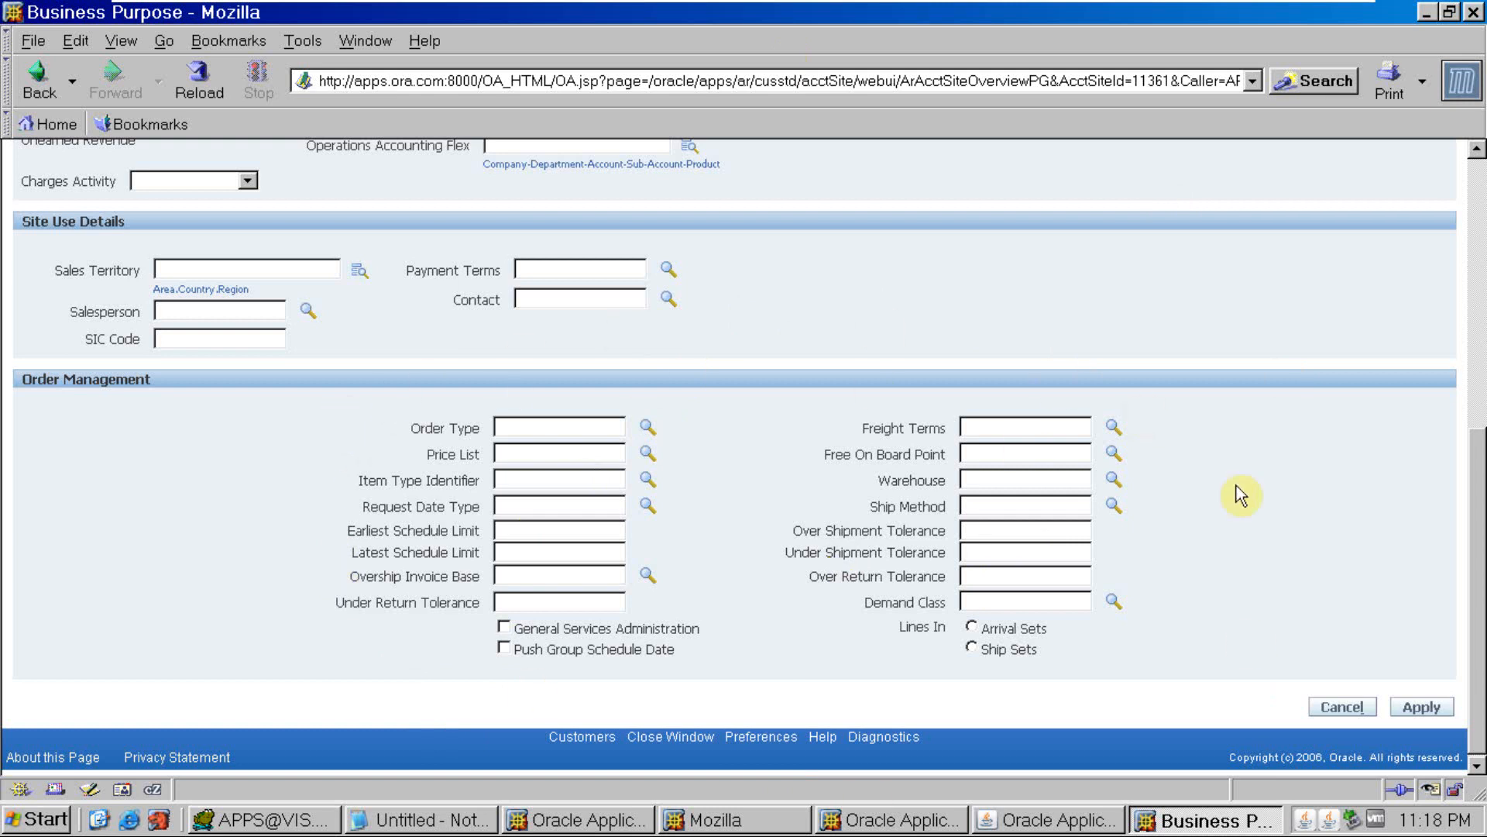
{"action": "scroll", "coordinate": [1124, 377], "scroll_direction": "up", "scroll_amount": 4}
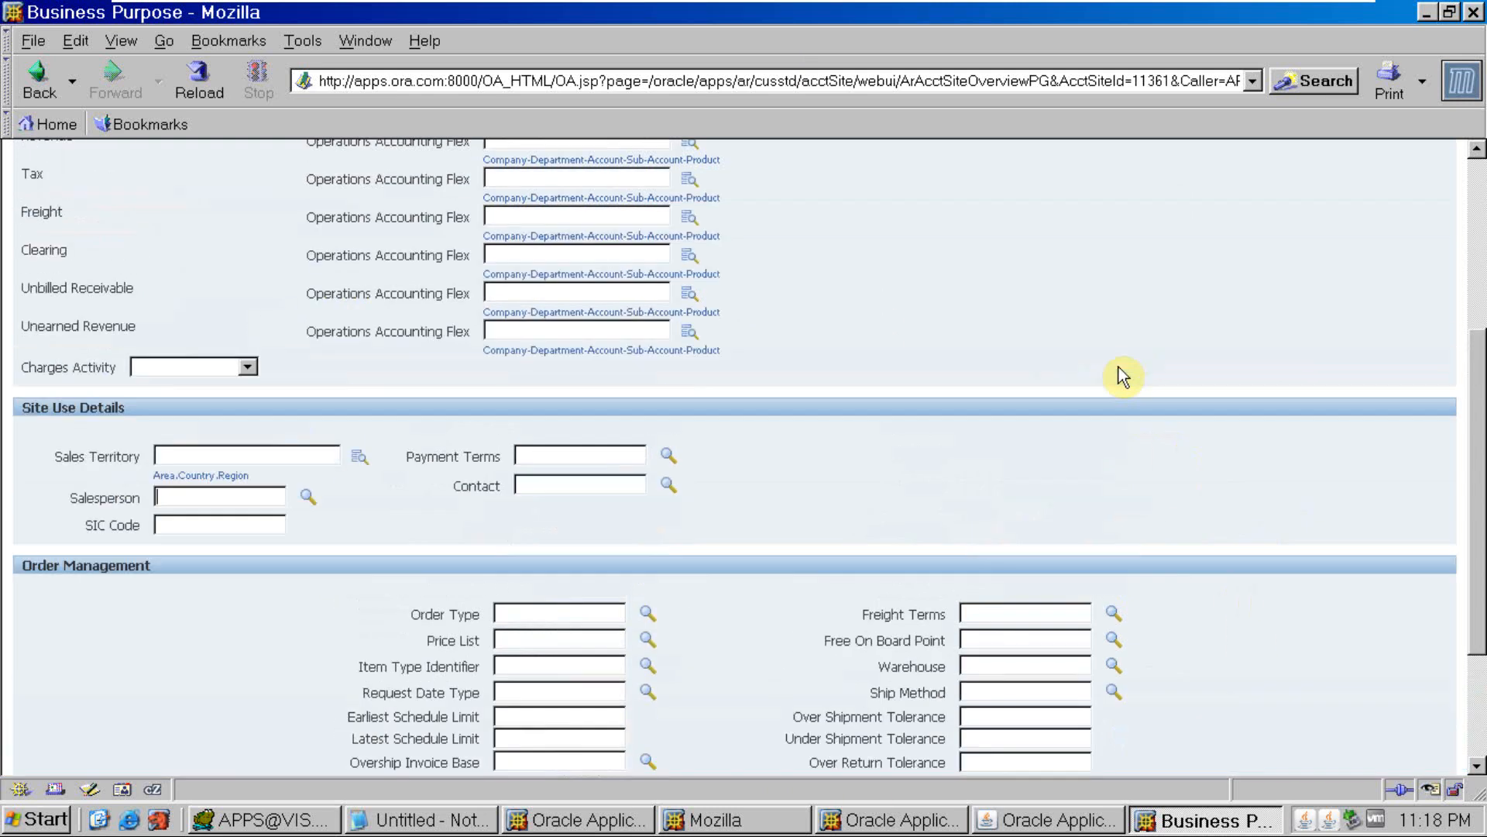
{"action": "scroll", "coordinate": [1123, 378], "scroll_direction": "up", "scroll_amount": 5}
{"action": "scroll", "coordinate": [1123, 377], "scroll_direction": "up", "scroll_amount": 2}
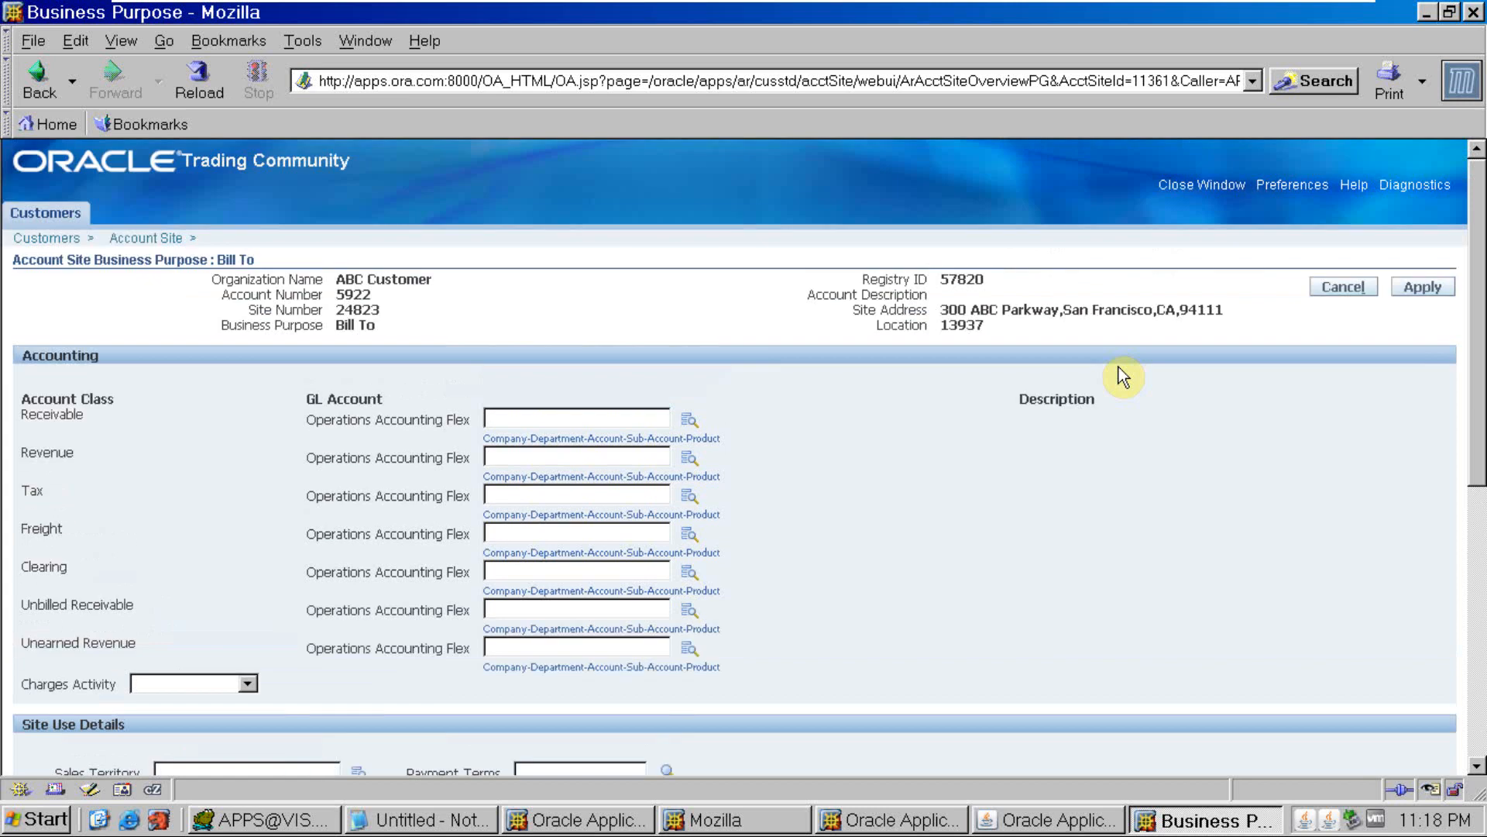
{"action": "left_click", "coordinate": [1424, 287]}
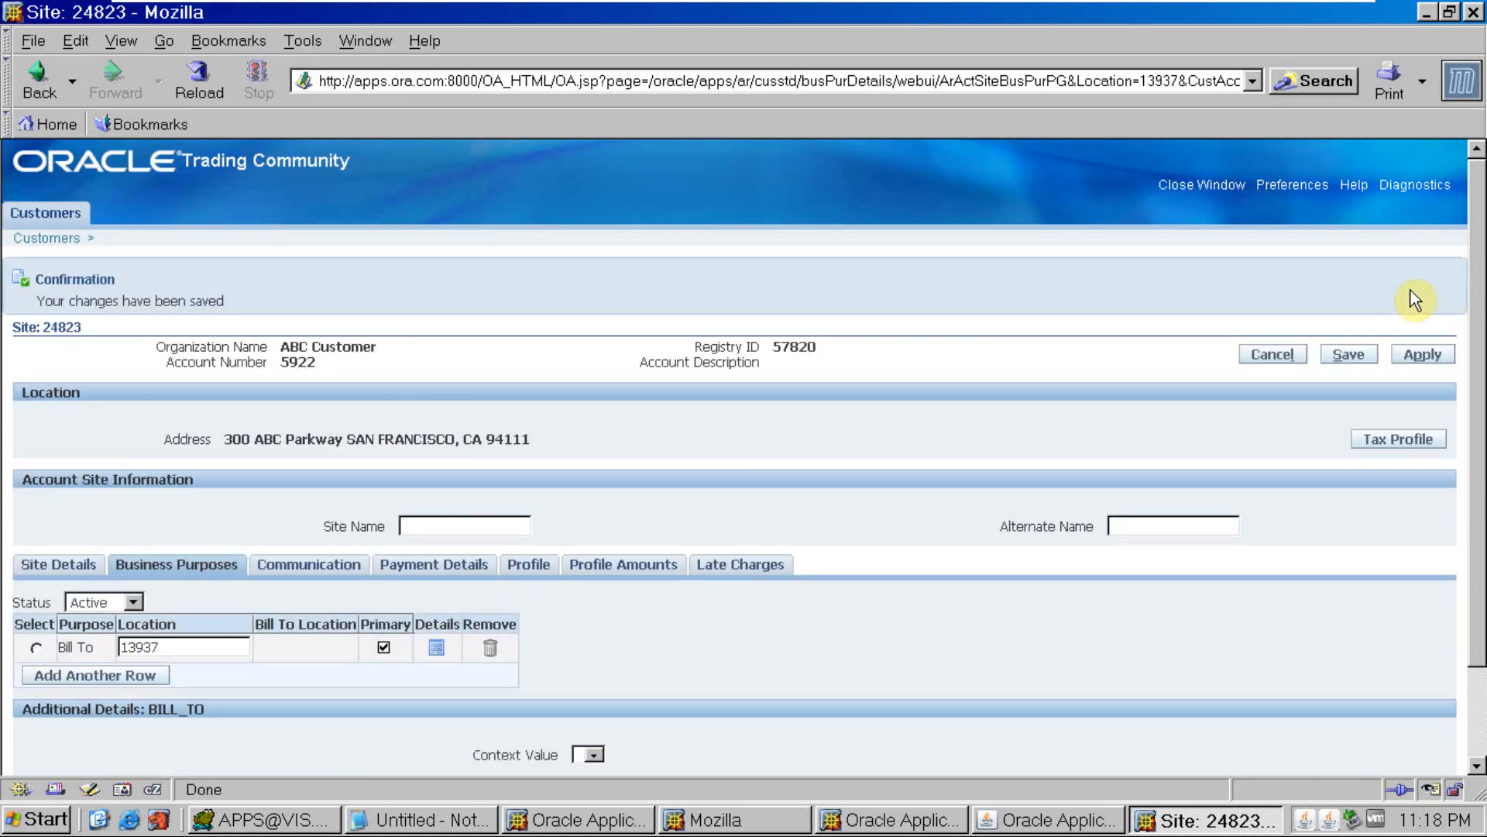
- Start creating a contact in the account site's communication details and set the contact's prefix to Mr
{"action": "left_click", "coordinate": [350, 573]}
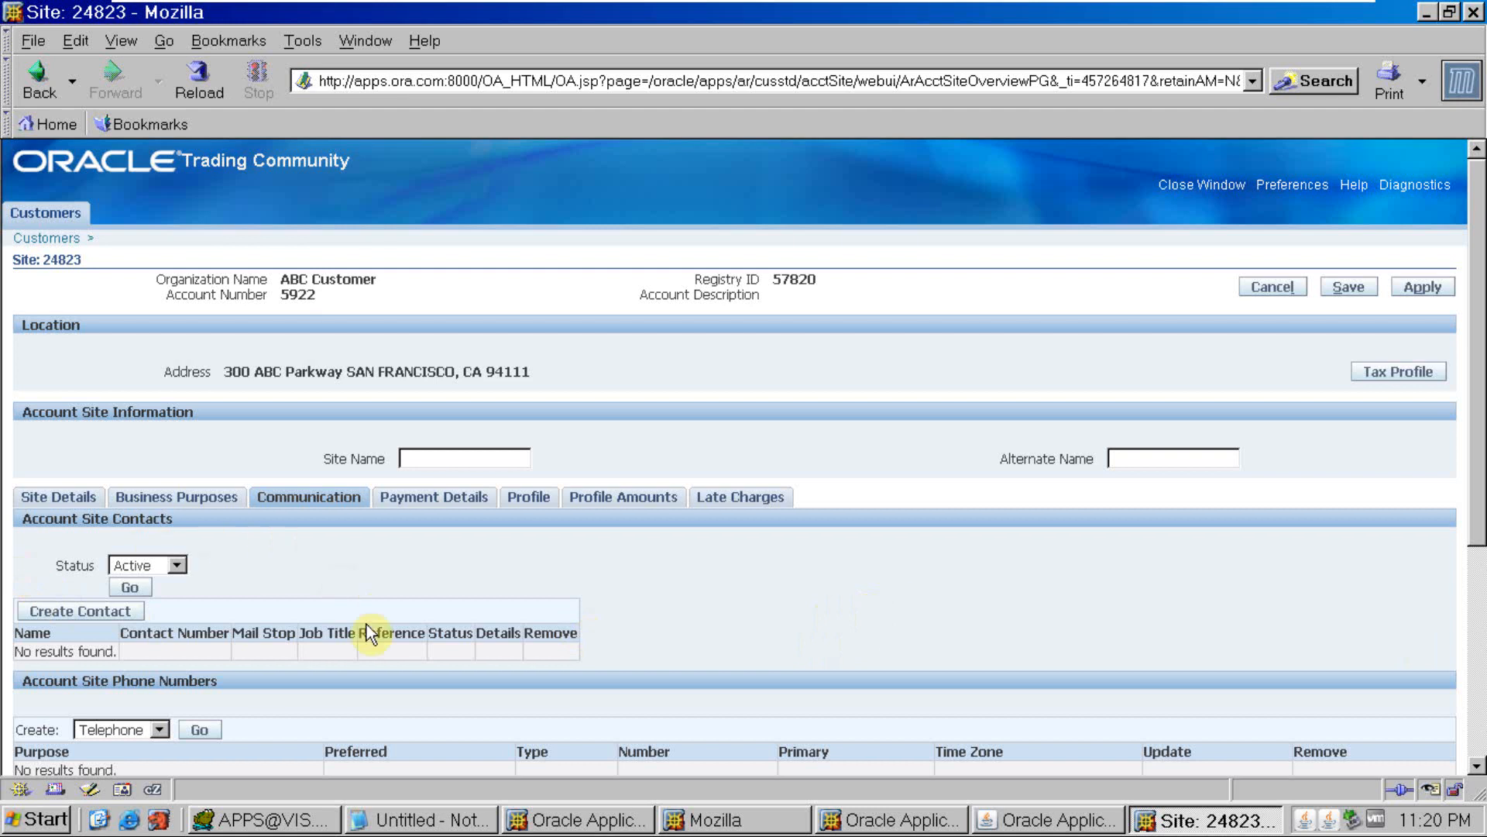
{"action": "scroll", "coordinate": [345, 593], "scroll_direction": "down", "scroll_amount": 1}
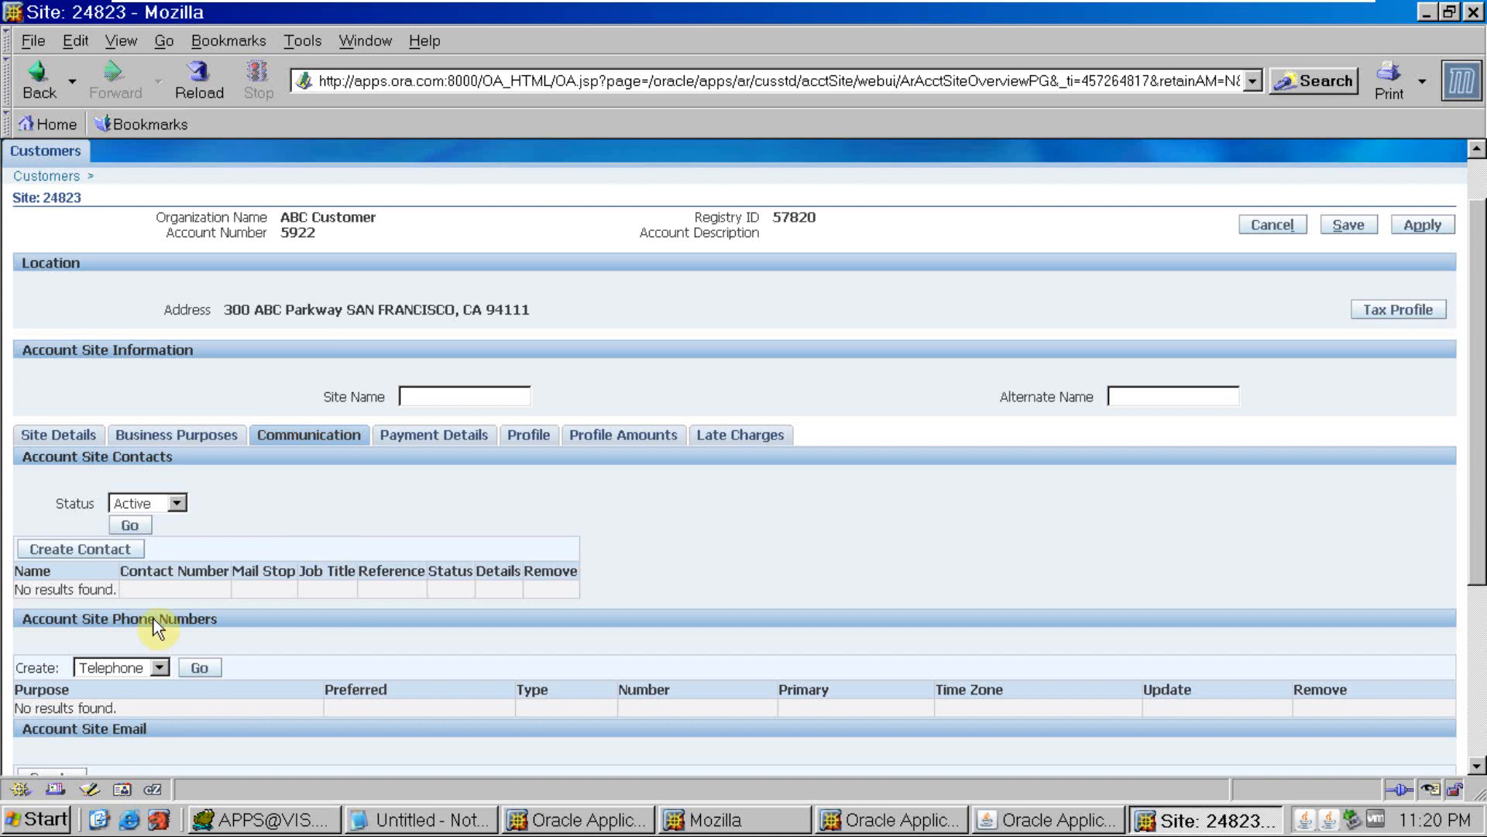
{"action": "scroll", "coordinate": [365, 531], "scroll_direction": "down", "scroll_amount": 1}
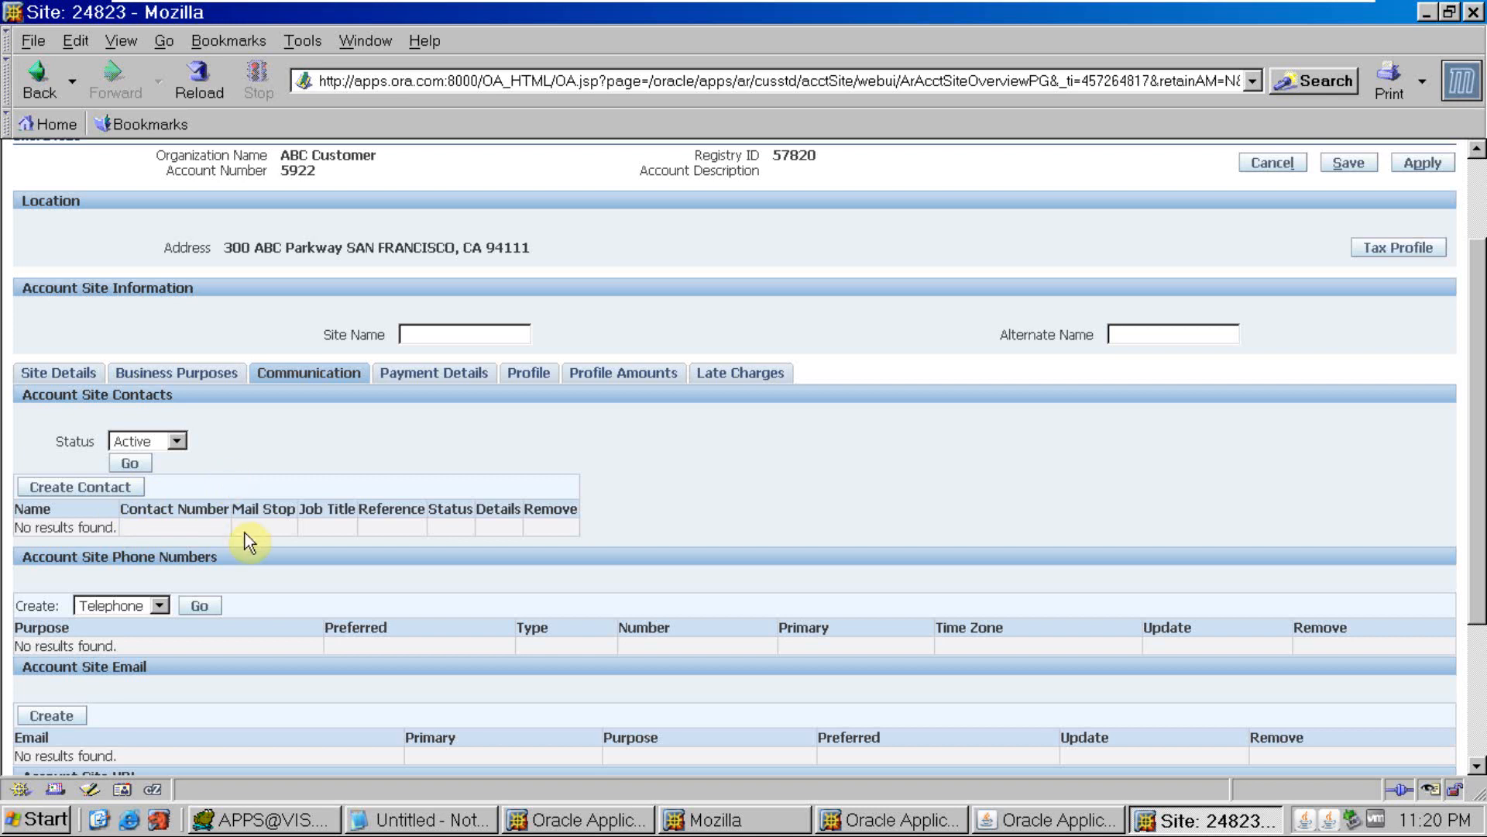
{"action": "left_click", "coordinate": [124, 488]}
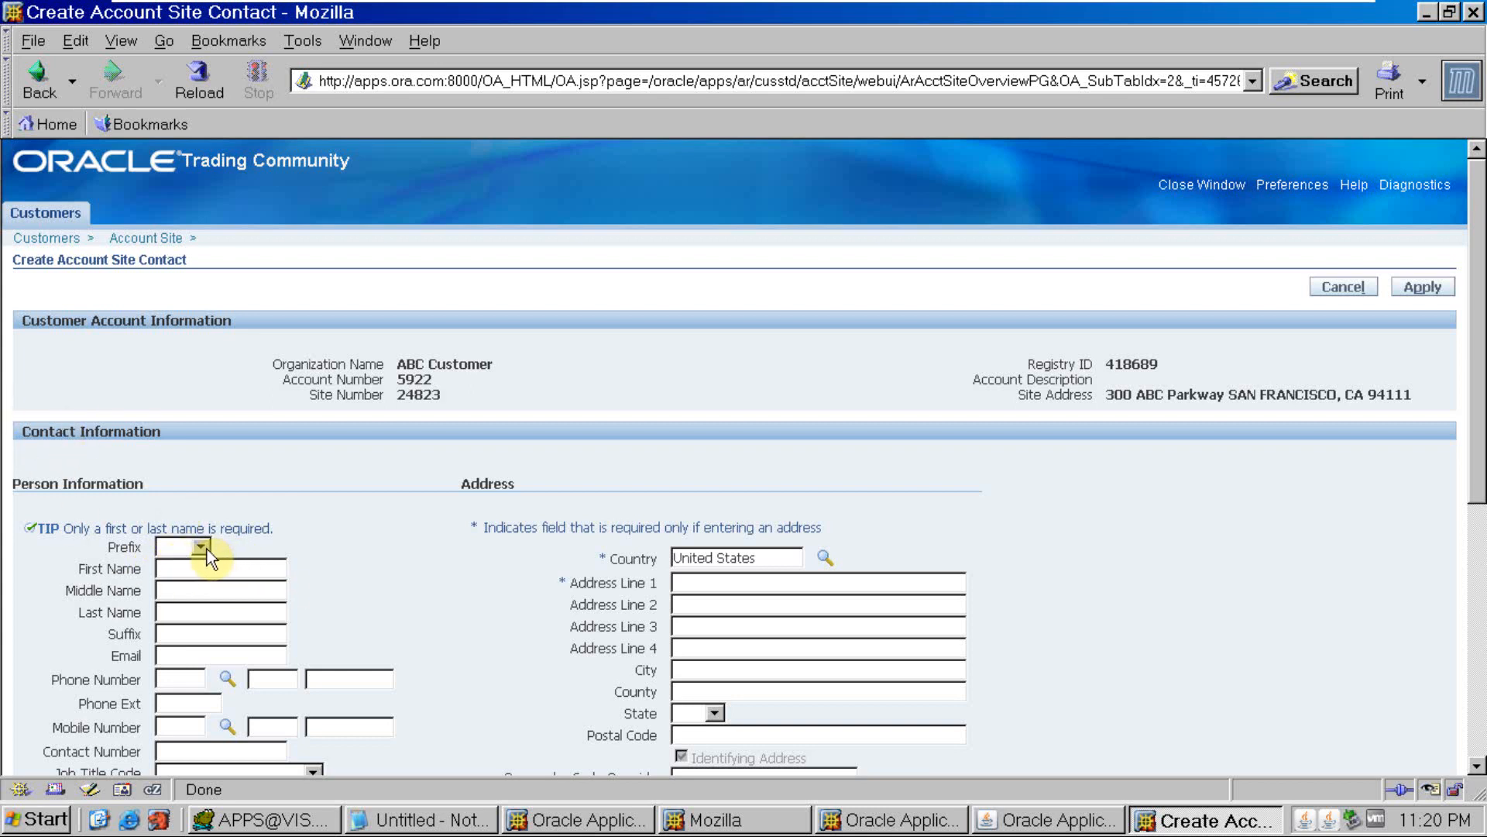
{"action": "left_click", "coordinate": [203, 548]}
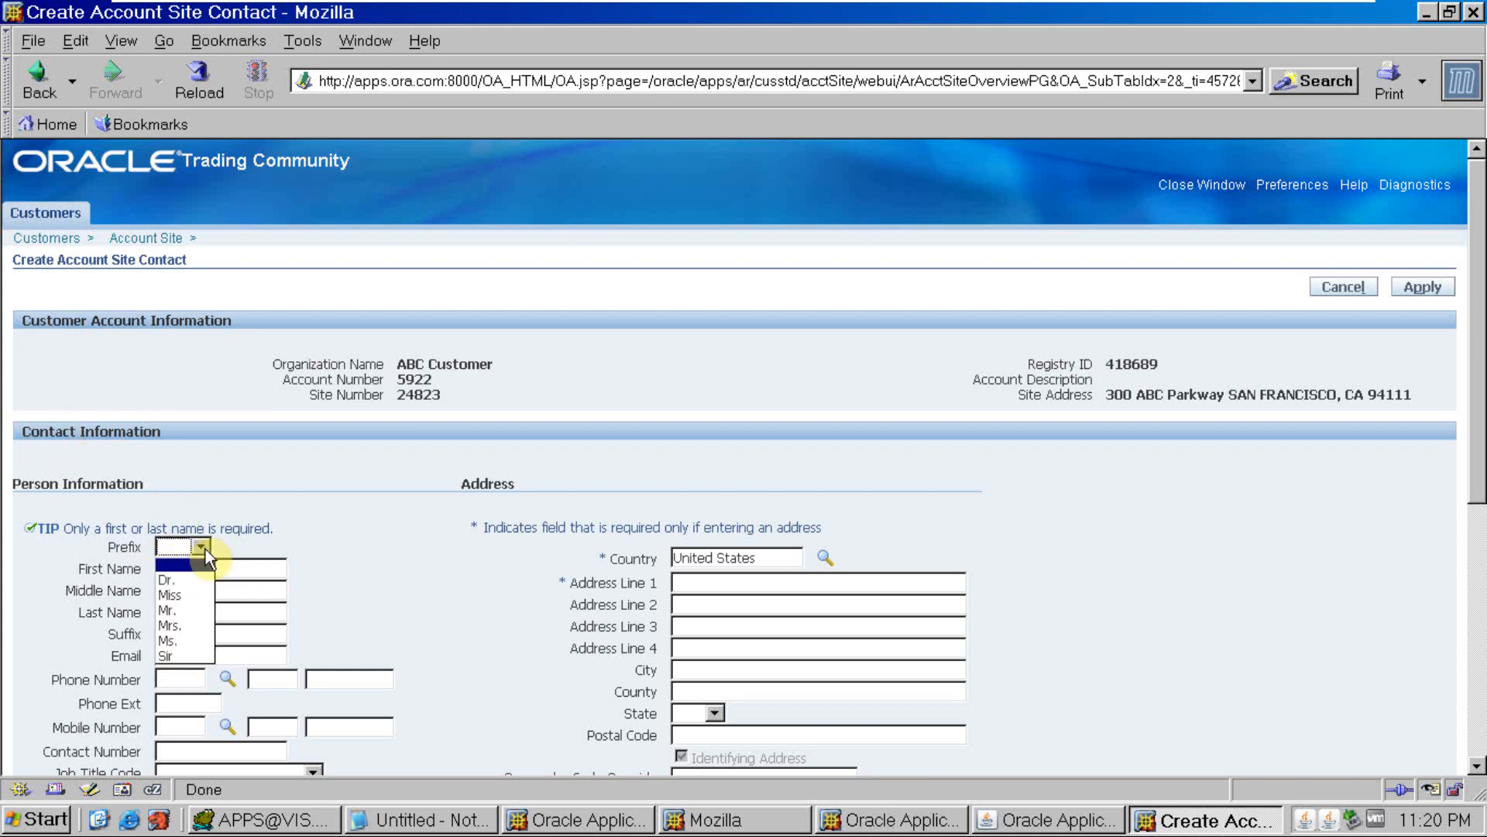
{"action": "left_click", "coordinate": [193, 611]}
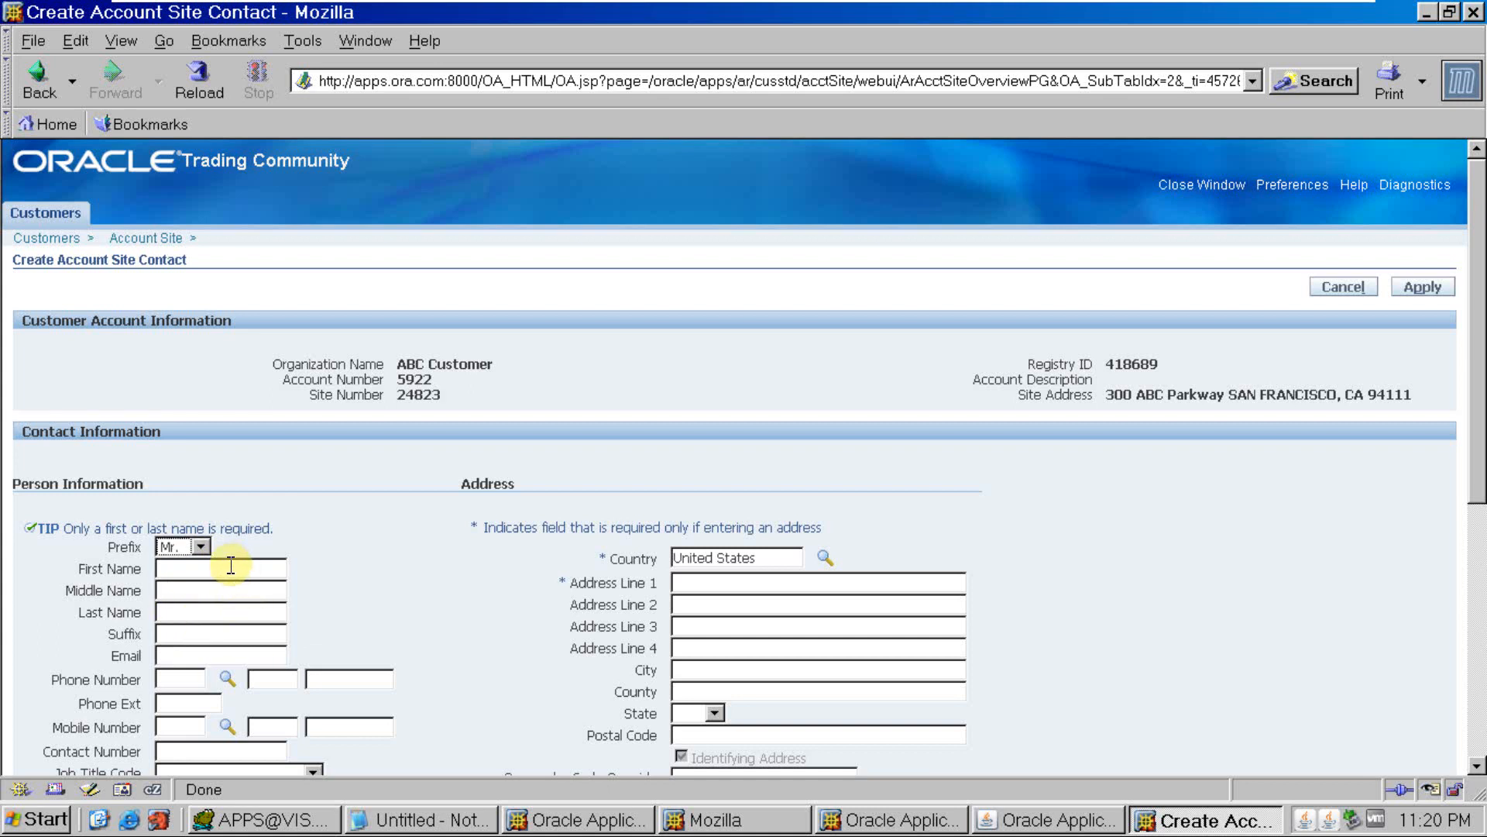
- Enter the contact's first name, last name and e-mail address
{"action": "left_click", "coordinate": [216, 616]}
{"action": "type", "text": "Customer"}
{"action": "left_click", "coordinate": [176, 656]}
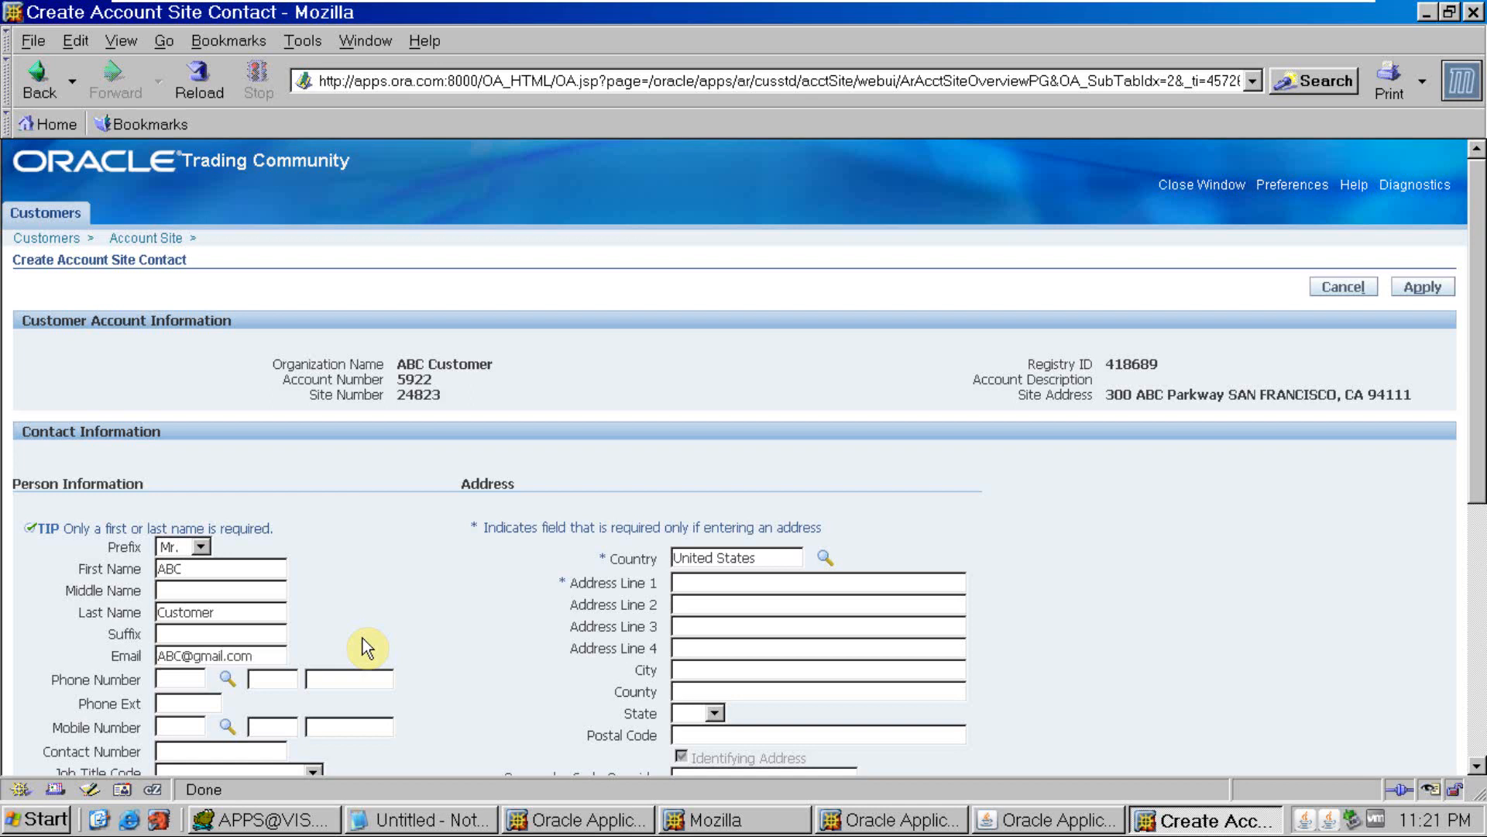
- Copy the street address from the Notepad notes into Address Line 1 of the contact's address
{"action": "scroll", "coordinate": [367, 647], "scroll_direction": "down", "scroll_amount": 3}
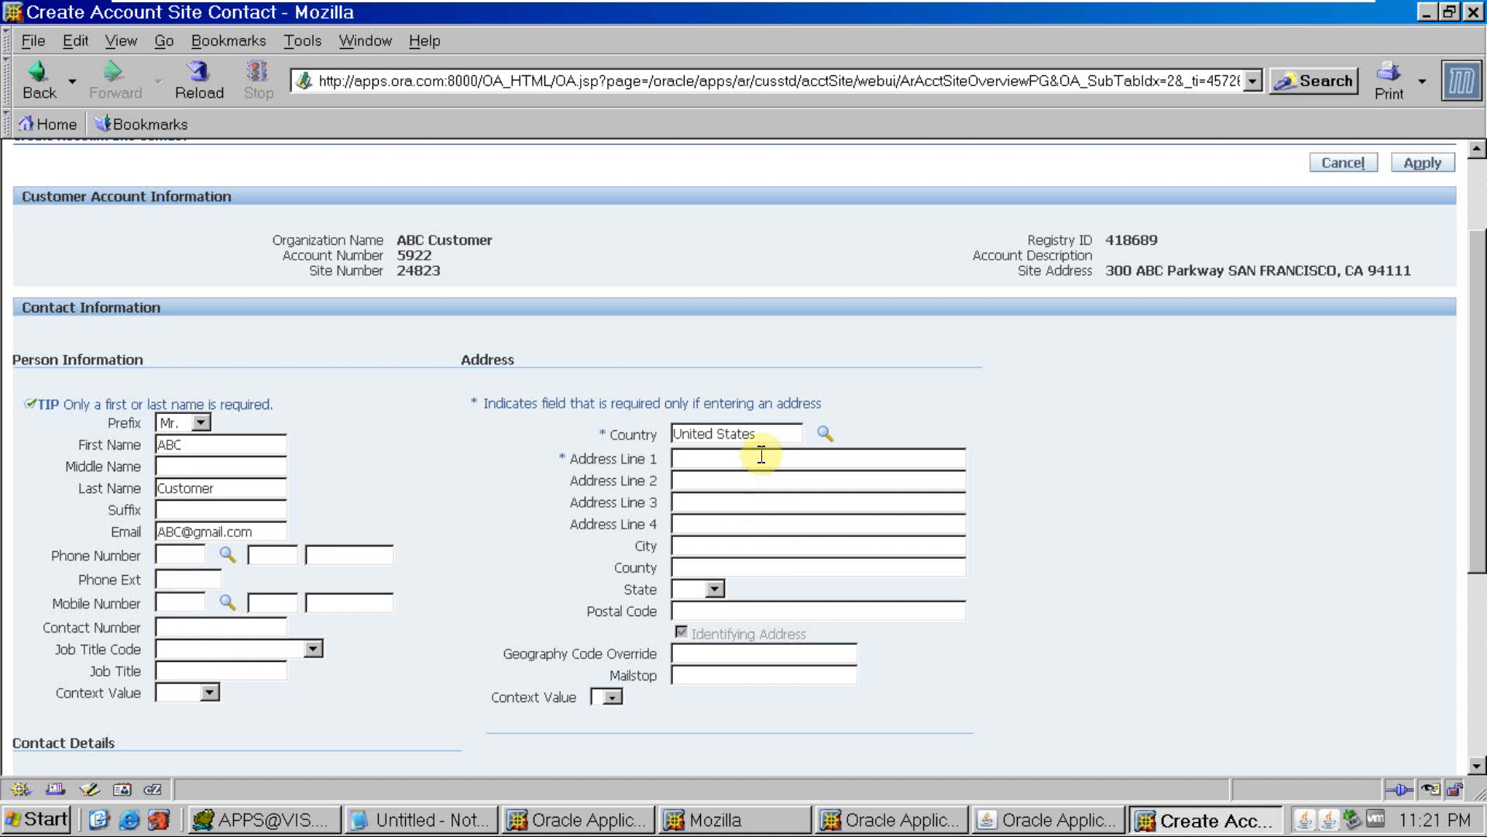
{"action": "left_click", "coordinate": [414, 820]}
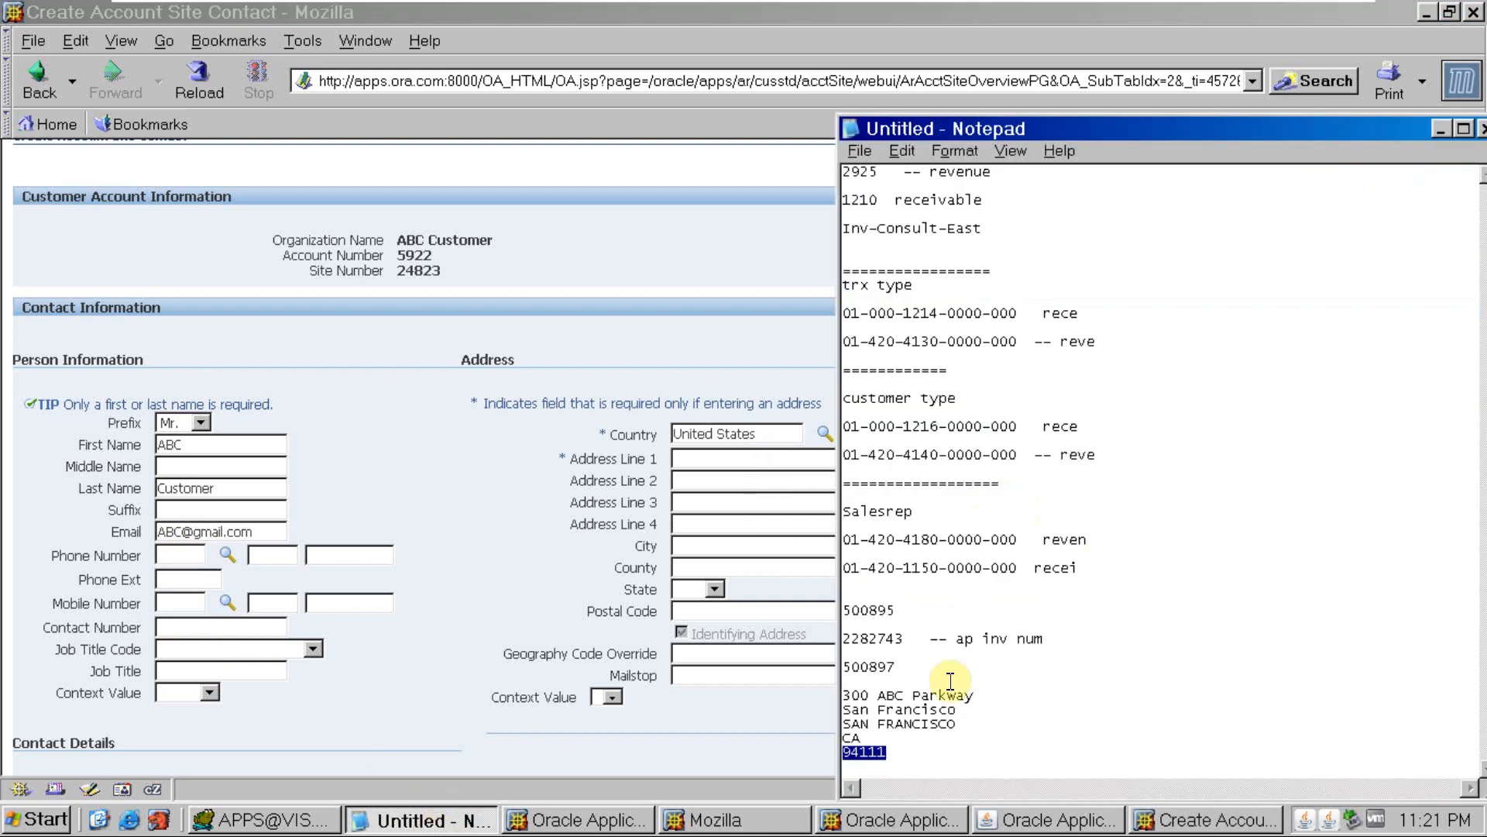
{"action": "left_click_drag", "start_coordinate": [975, 696], "coordinate": [822, 695]}
{"action": "key", "text": "ctrl+c"}
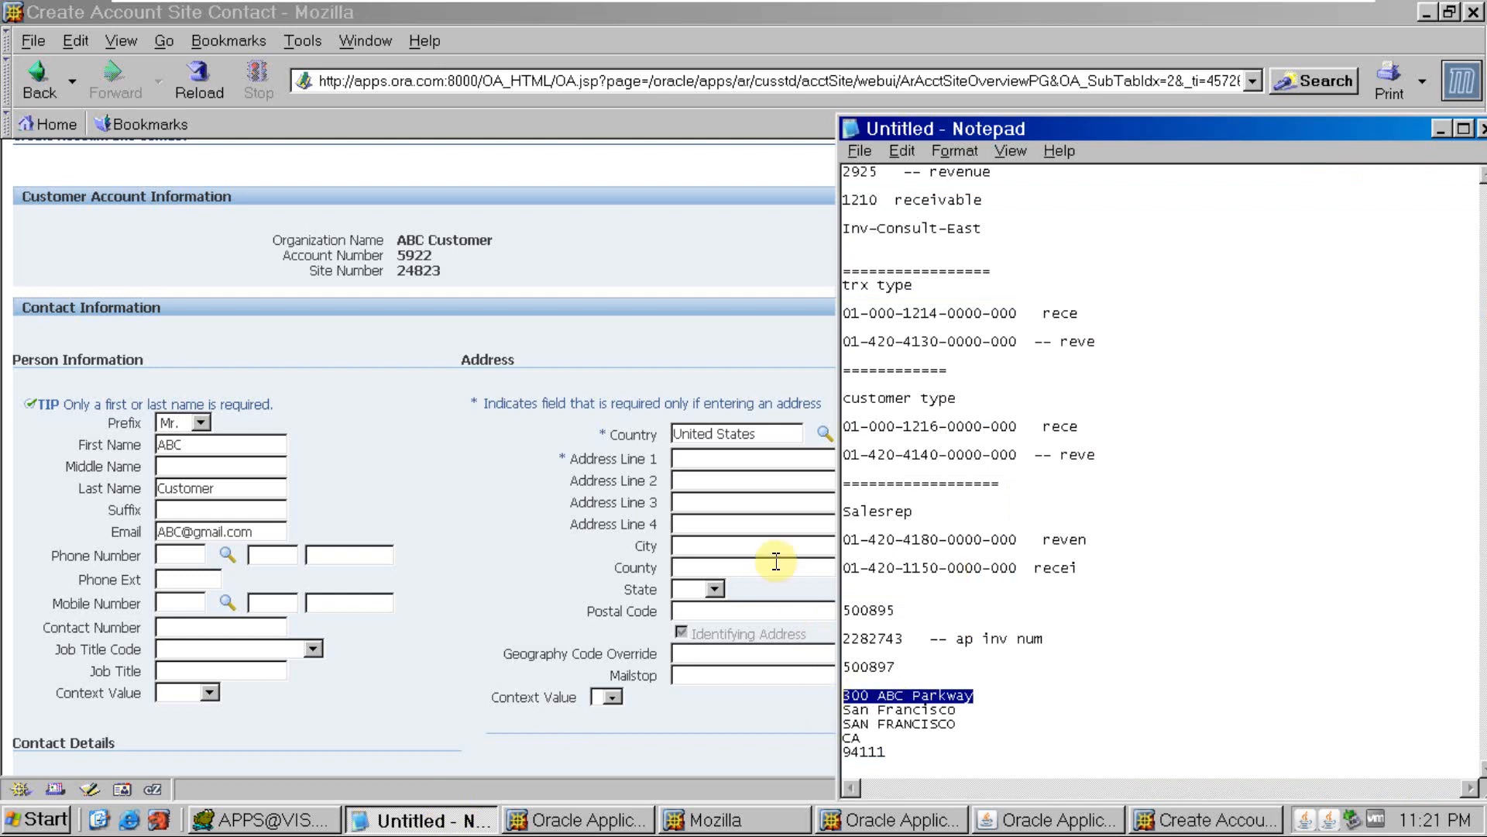
{"action": "left_click", "coordinate": [685, 458]}
{"action": "key", "text": "ctrl+v"}
- Copy the city name from the Notepad notes into Address Line 2, and copy it from there into the contact's City field
{"action": "key", "text": "alt+Tab"}
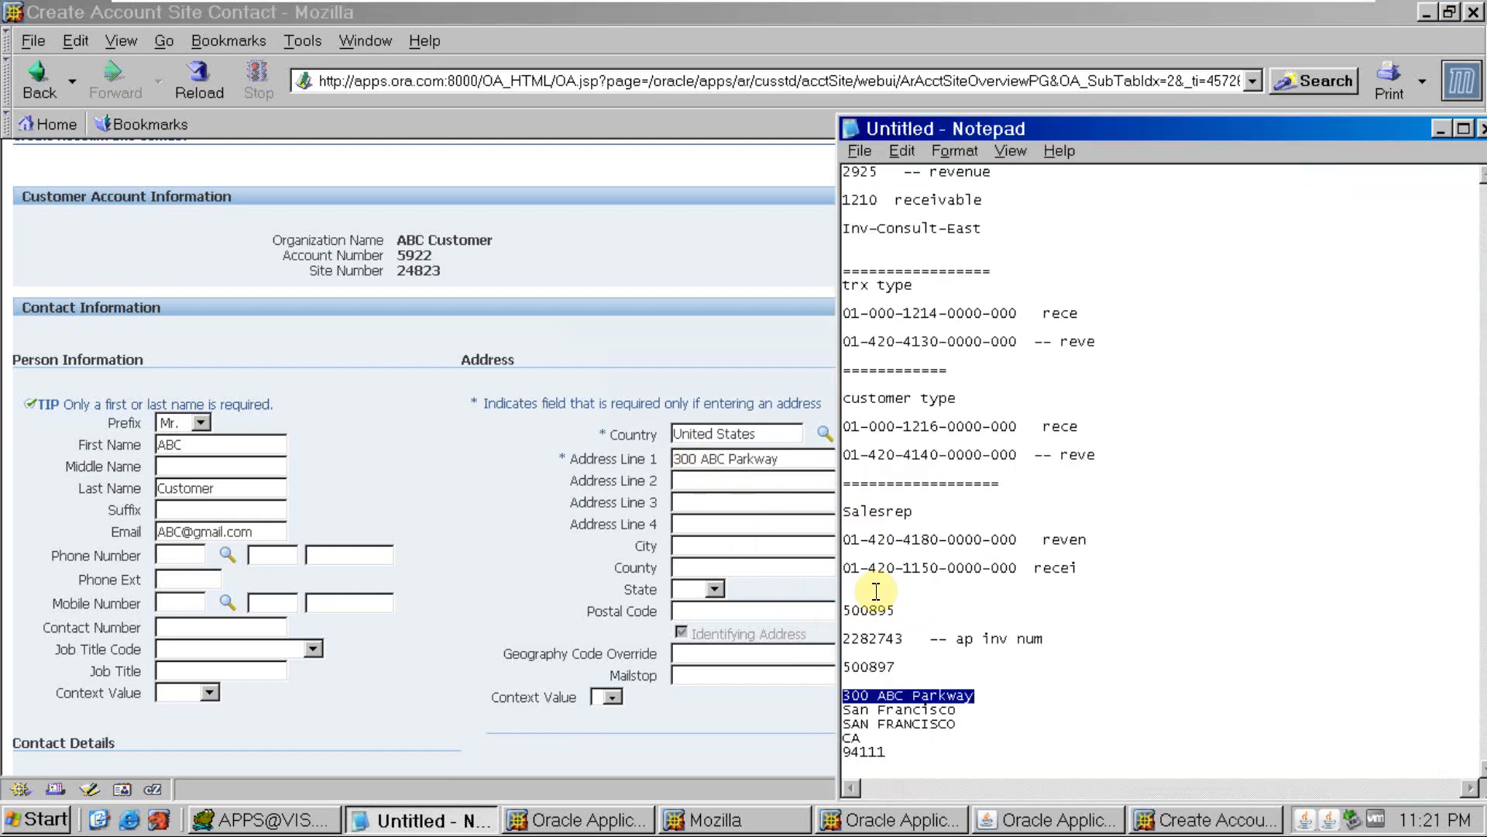
{"action": "left_click_drag", "start_coordinate": [961, 710], "coordinate": [828, 710]}
{"action": "key", "text": "ctrl+c"}
{"action": "key", "text": "alt+Tab"}
{"action": "left_click", "coordinate": [713, 482]}
{"action": "key", "text": "ctrl+v"}
{"action": "key", "text": "alt+Tab"}
{"action": "key", "text": "alt+Tab"}
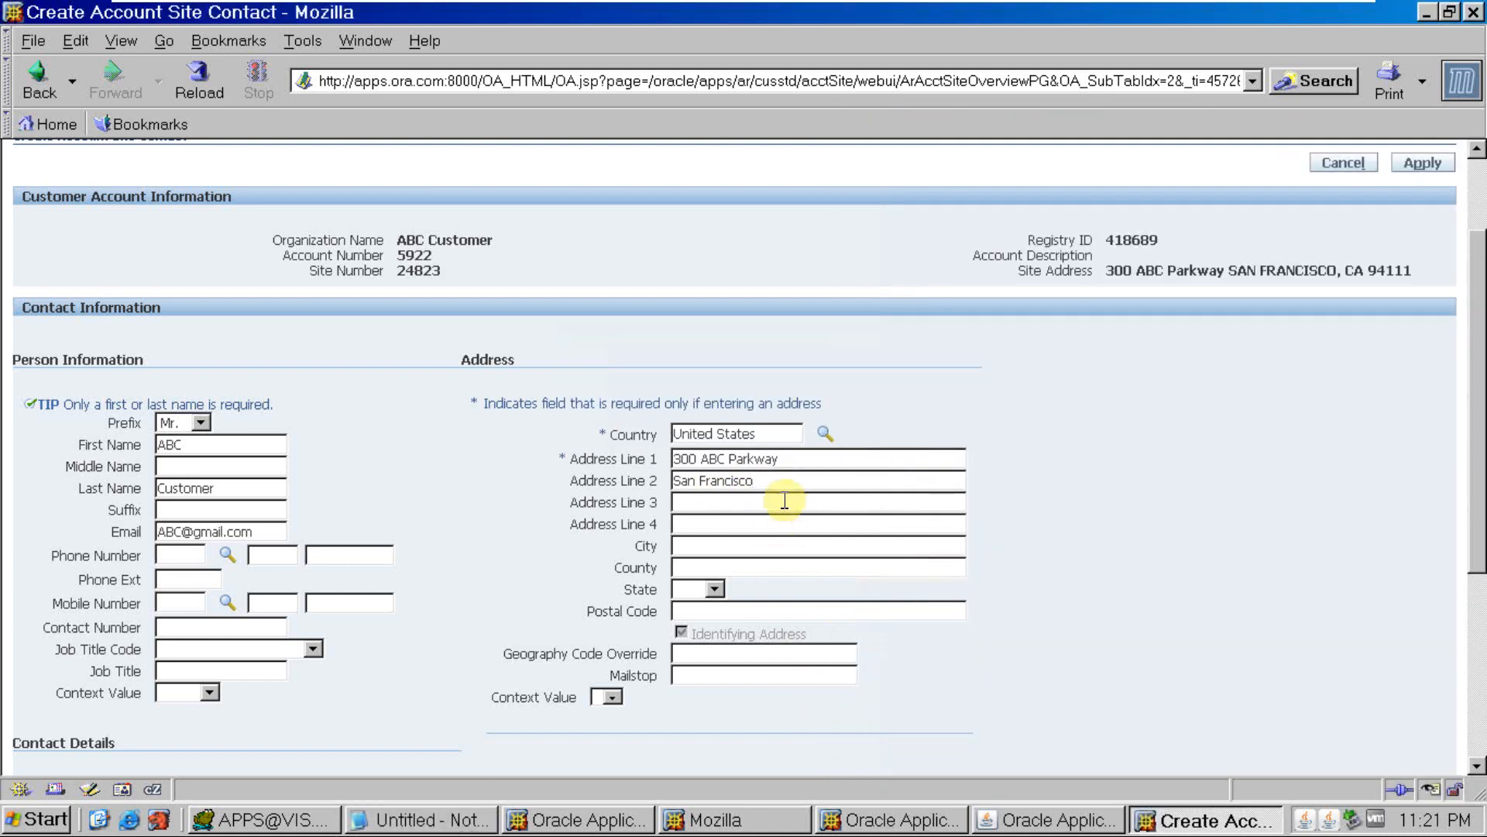
{"action": "left_click_drag", "start_coordinate": [763, 481], "coordinate": [571, 465]}
{"action": "key", "text": "ctrl+c"}
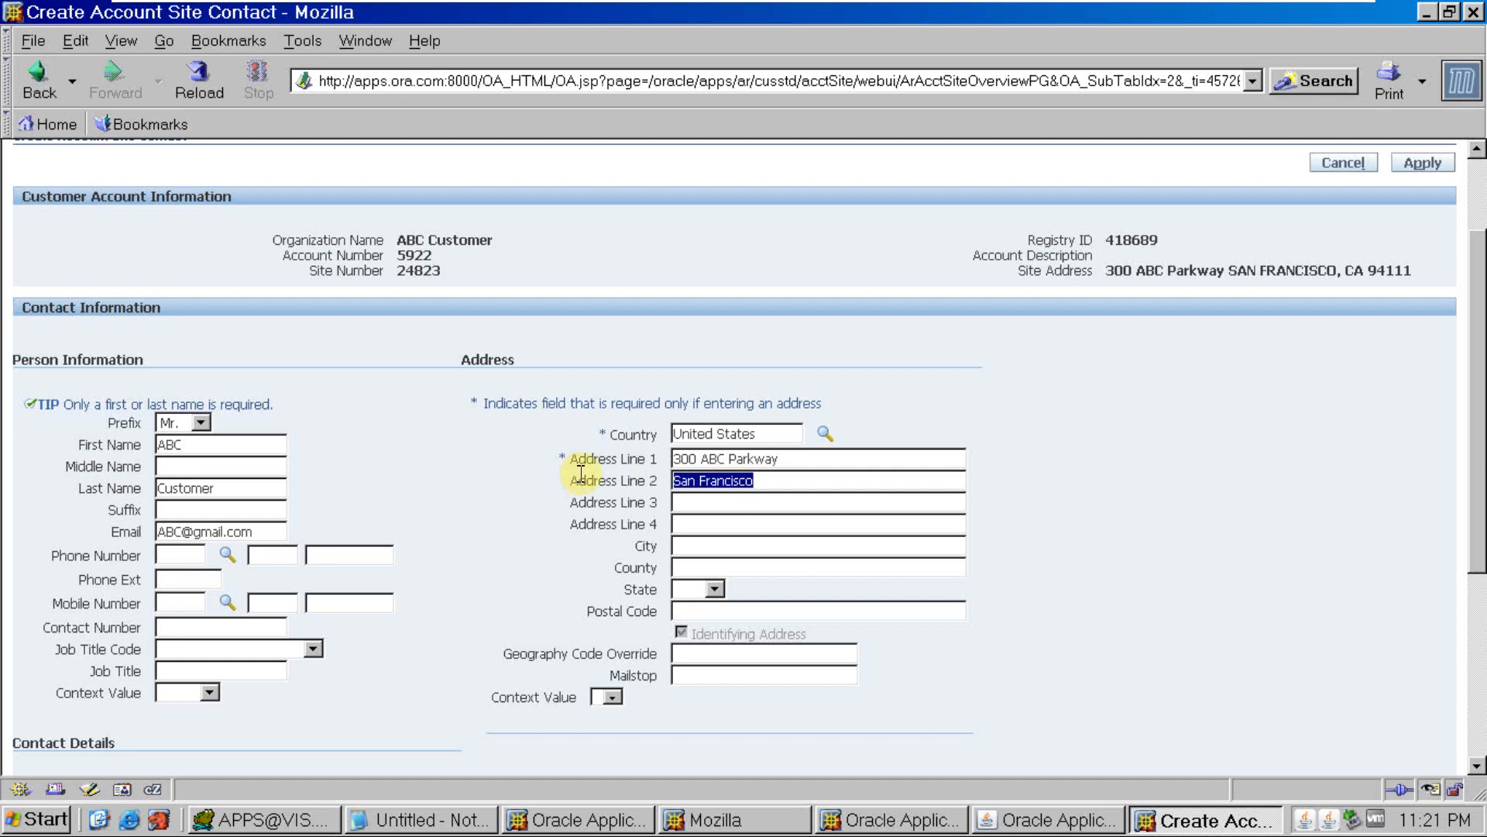
{"action": "left_click", "coordinate": [698, 548]}
{"action": "key", "text": "ctrl+v"}
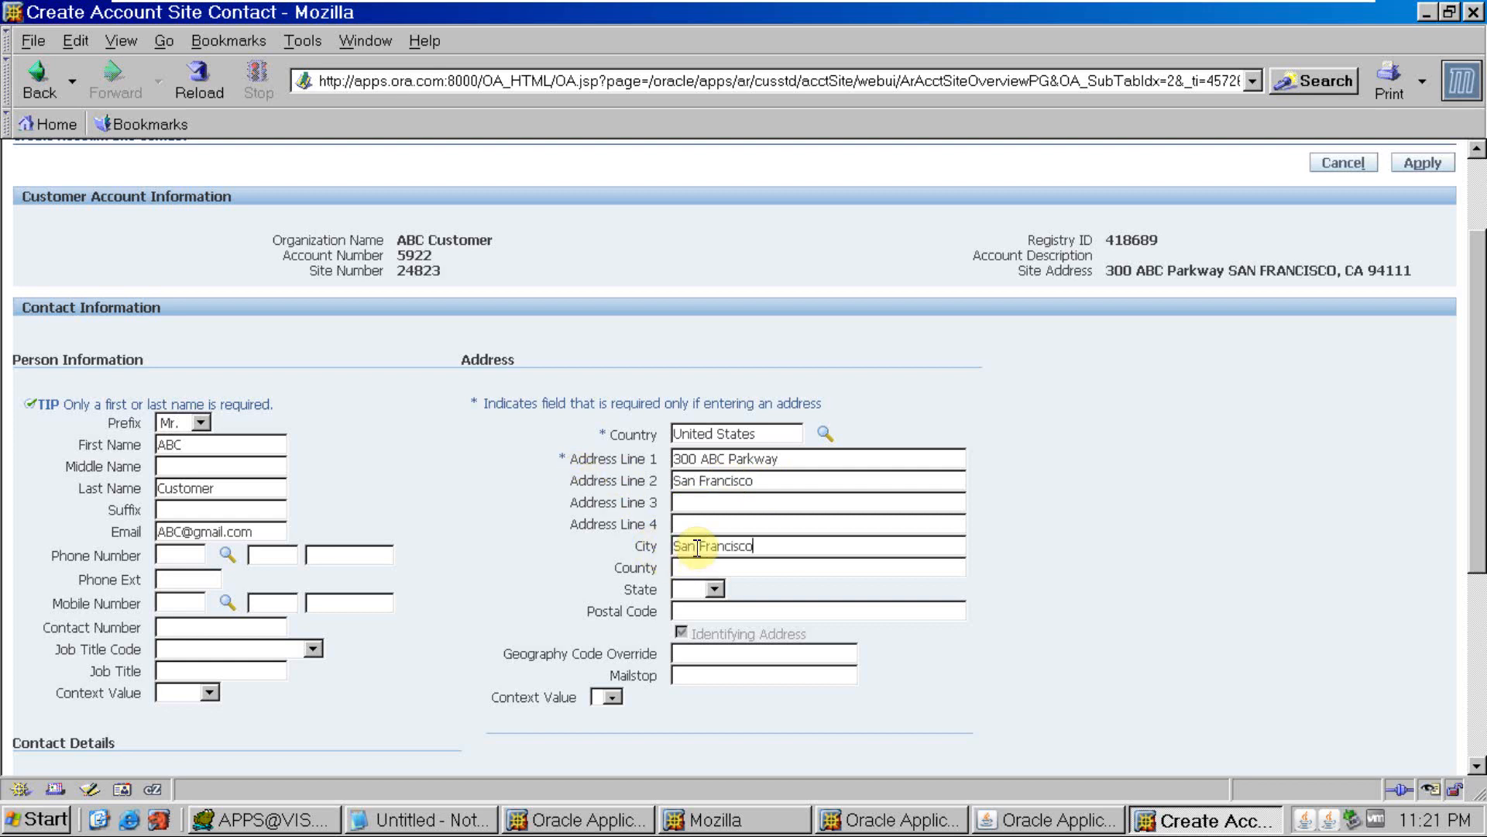
- Clear the city name from Address Line 2 of the contact's address
{"action": "left_click", "coordinate": [775, 482]}
{"action": "key", "text": "alt+Tab"}
{"action": "key", "text": "alt+Tab"}
{"action": "left_click_drag", "start_coordinate": [747, 481], "coordinate": [641, 471]}
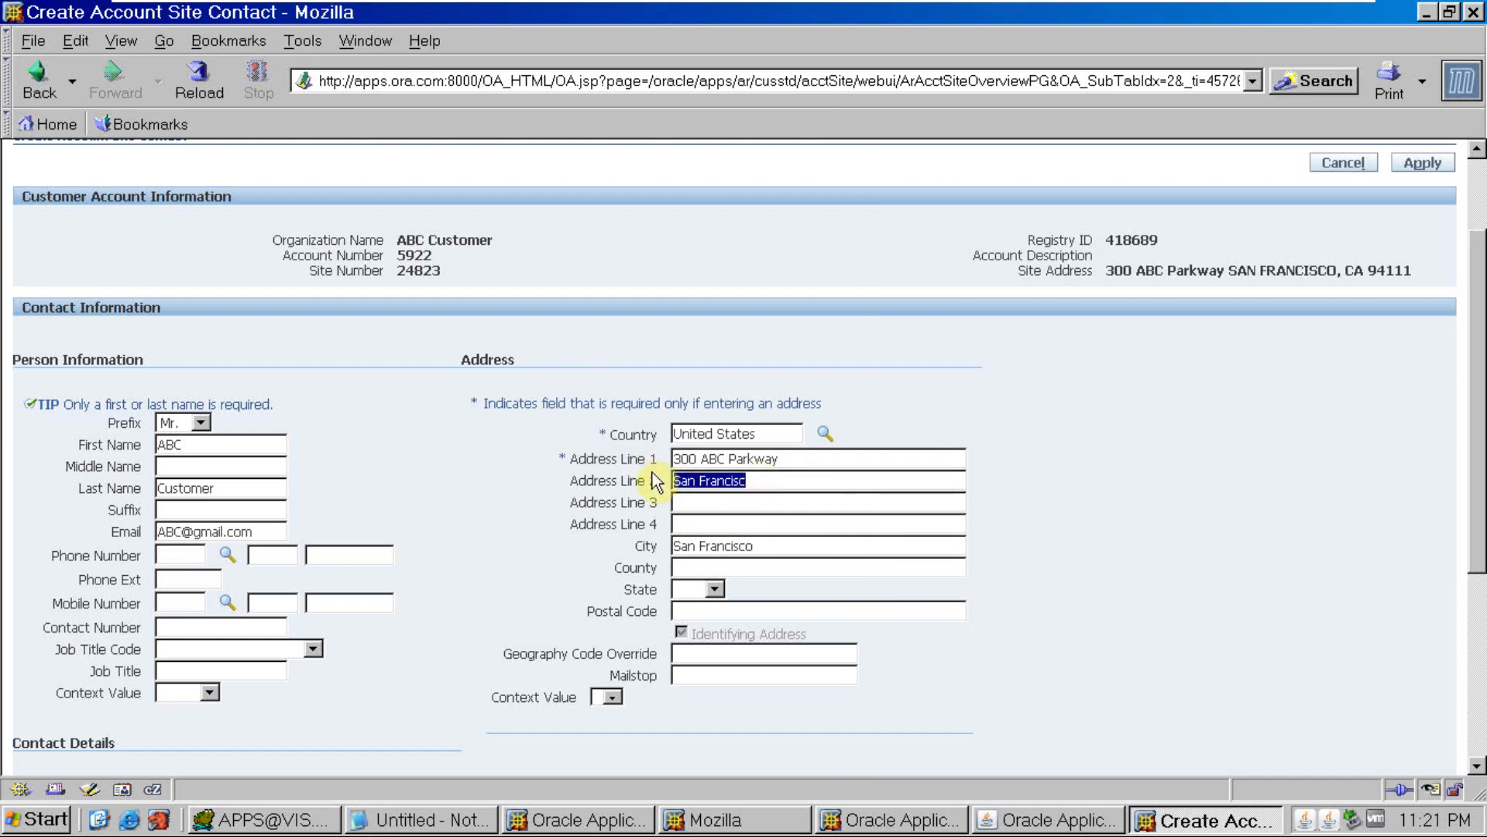
{"action": "key", "text": "Delete"}
- Copy the county name in capitals from the Notepad notes into the contact's County field
{"action": "key", "text": "alt+Tab"}
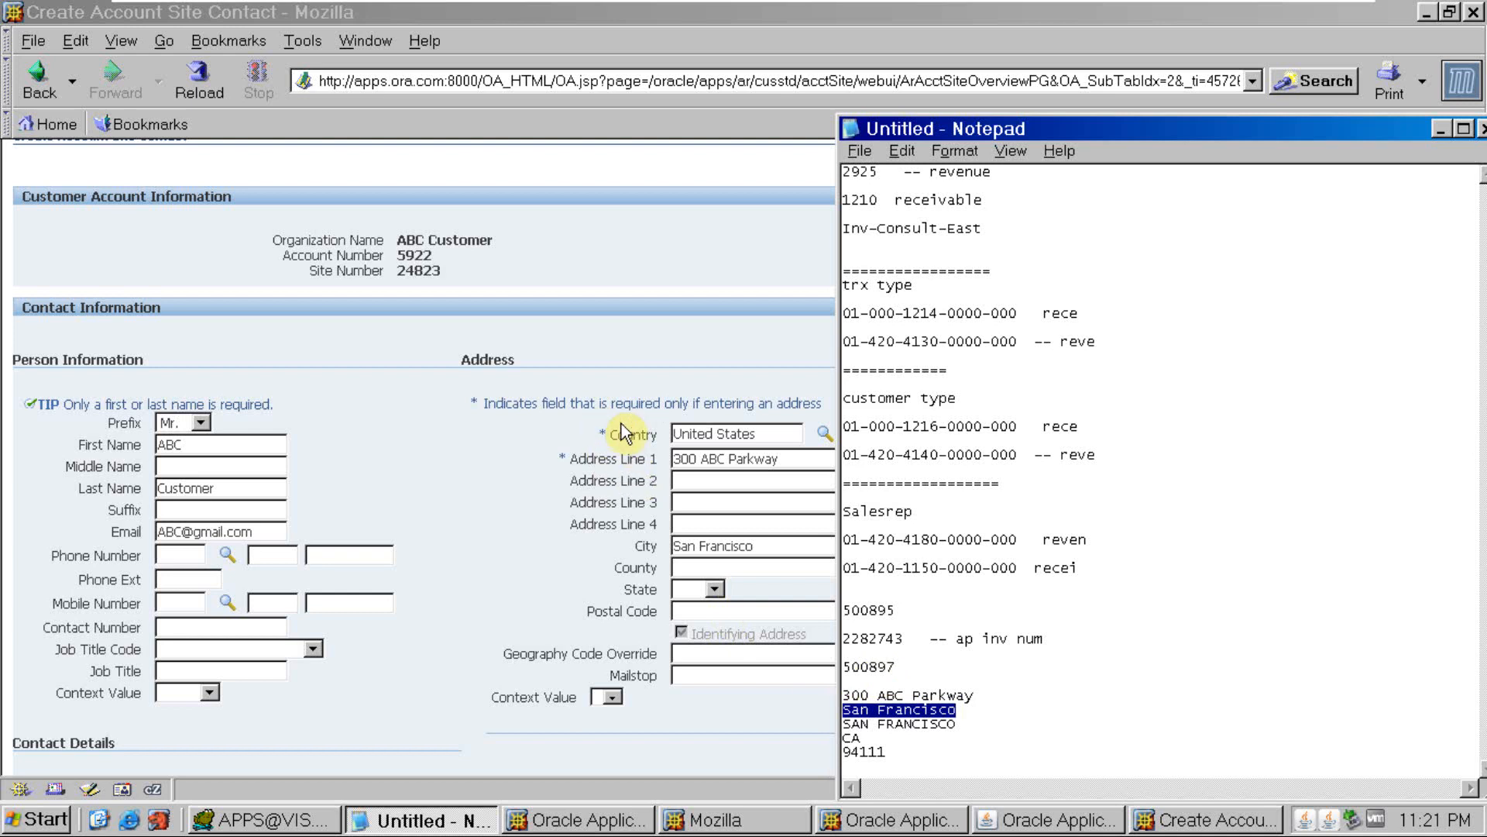
{"action": "double_click", "coordinate": [939, 724]}
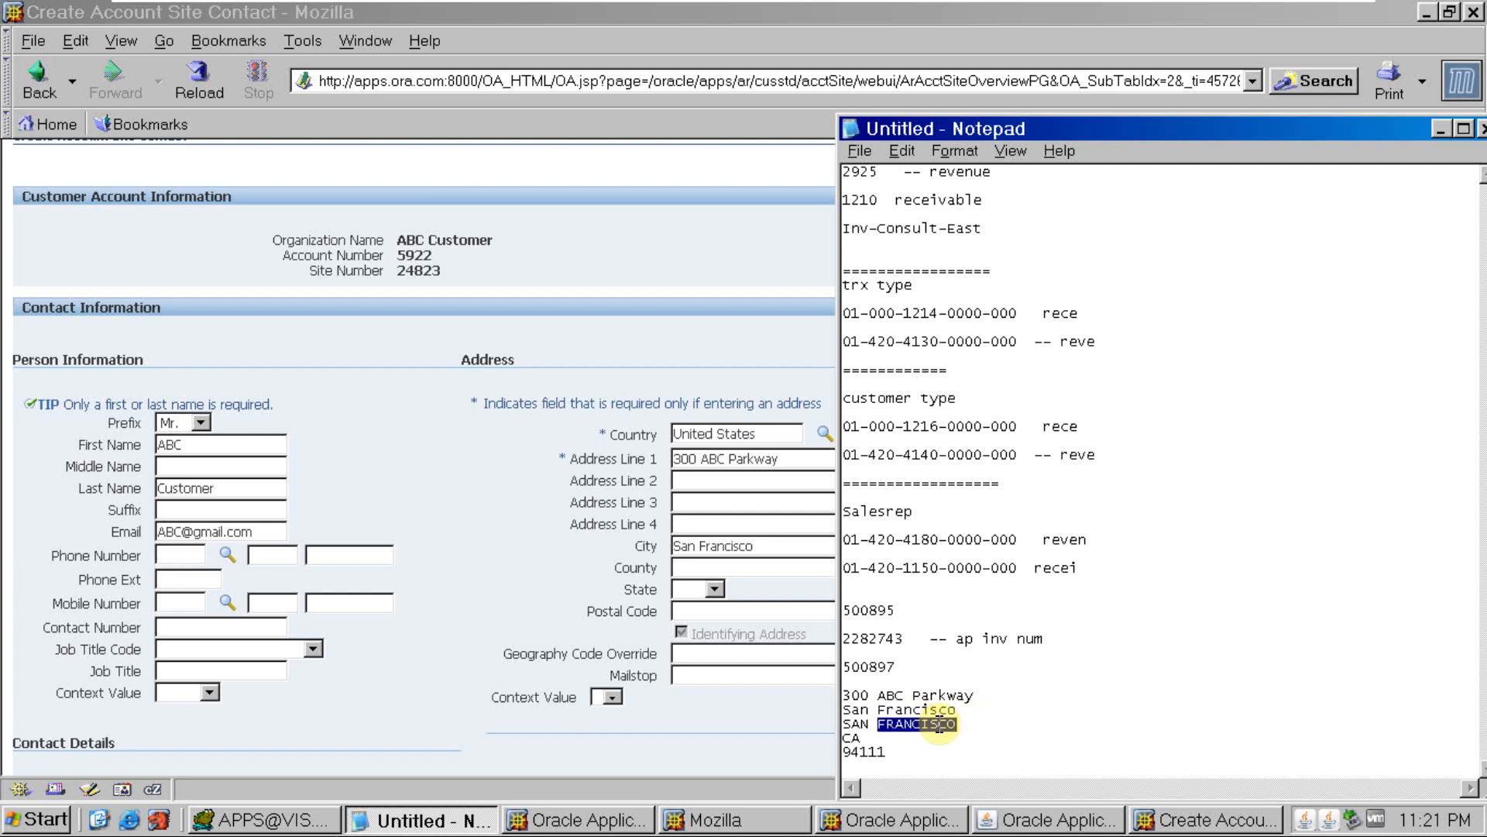
{"action": "double_click", "coordinate": [939, 724]}
{"action": "left_click_drag", "start_coordinate": [958, 724], "coordinate": [843, 725]}
{"action": "key", "text": "ctrl+c"}
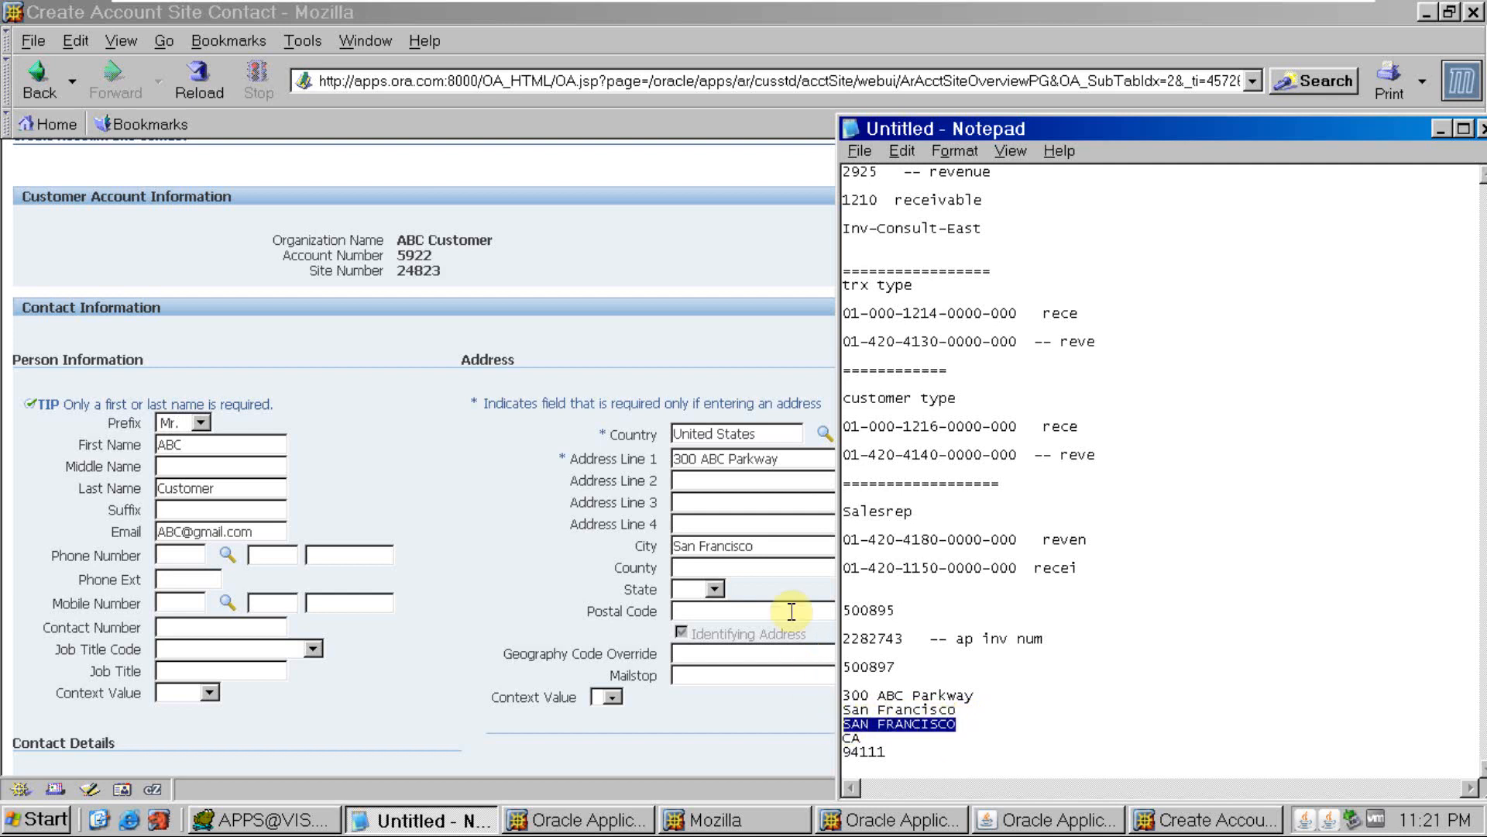
{"action": "left_click", "coordinate": [732, 571]}
{"action": "key", "text": "ctrl+v"}
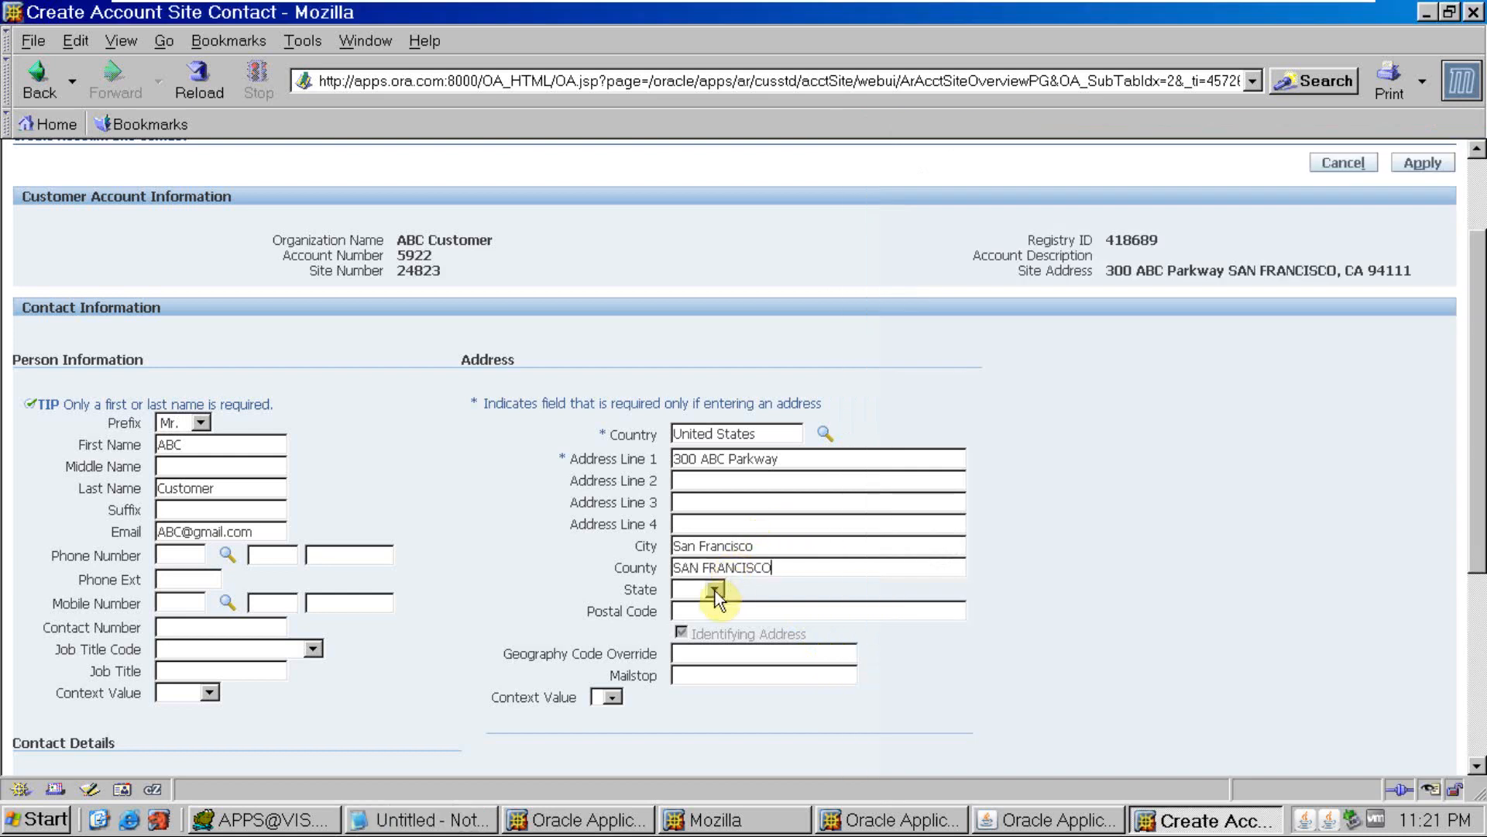
- Set the contact's State to CA and copy the postal code from the Notepad notes into the Postal Code field
{"action": "left_click", "coordinate": [714, 590]}
{"action": "key", "text": "c"}
{"action": "key", "text": "Return"}
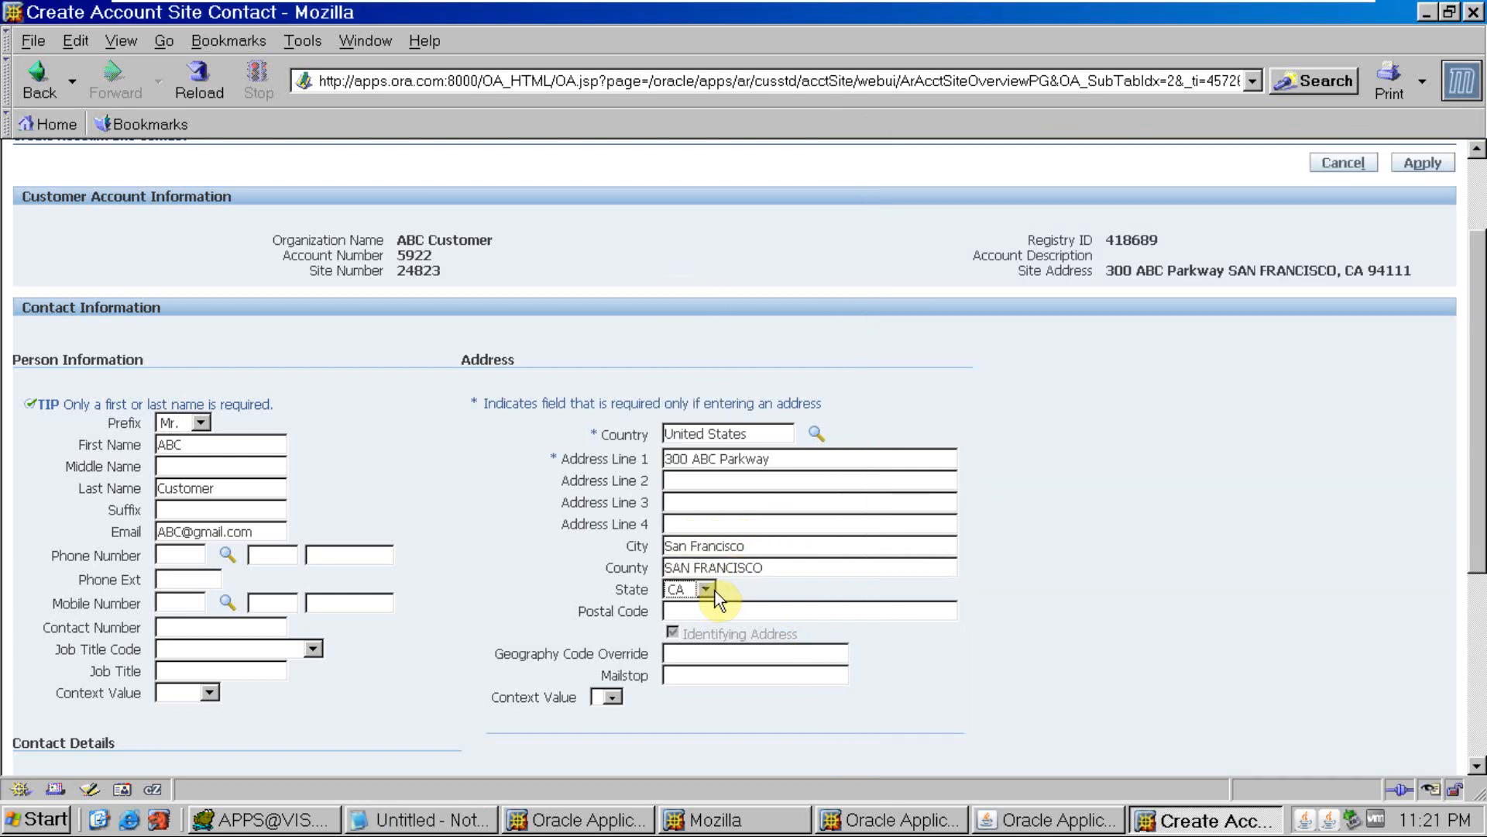
{"action": "key", "text": "alt+Tab"}
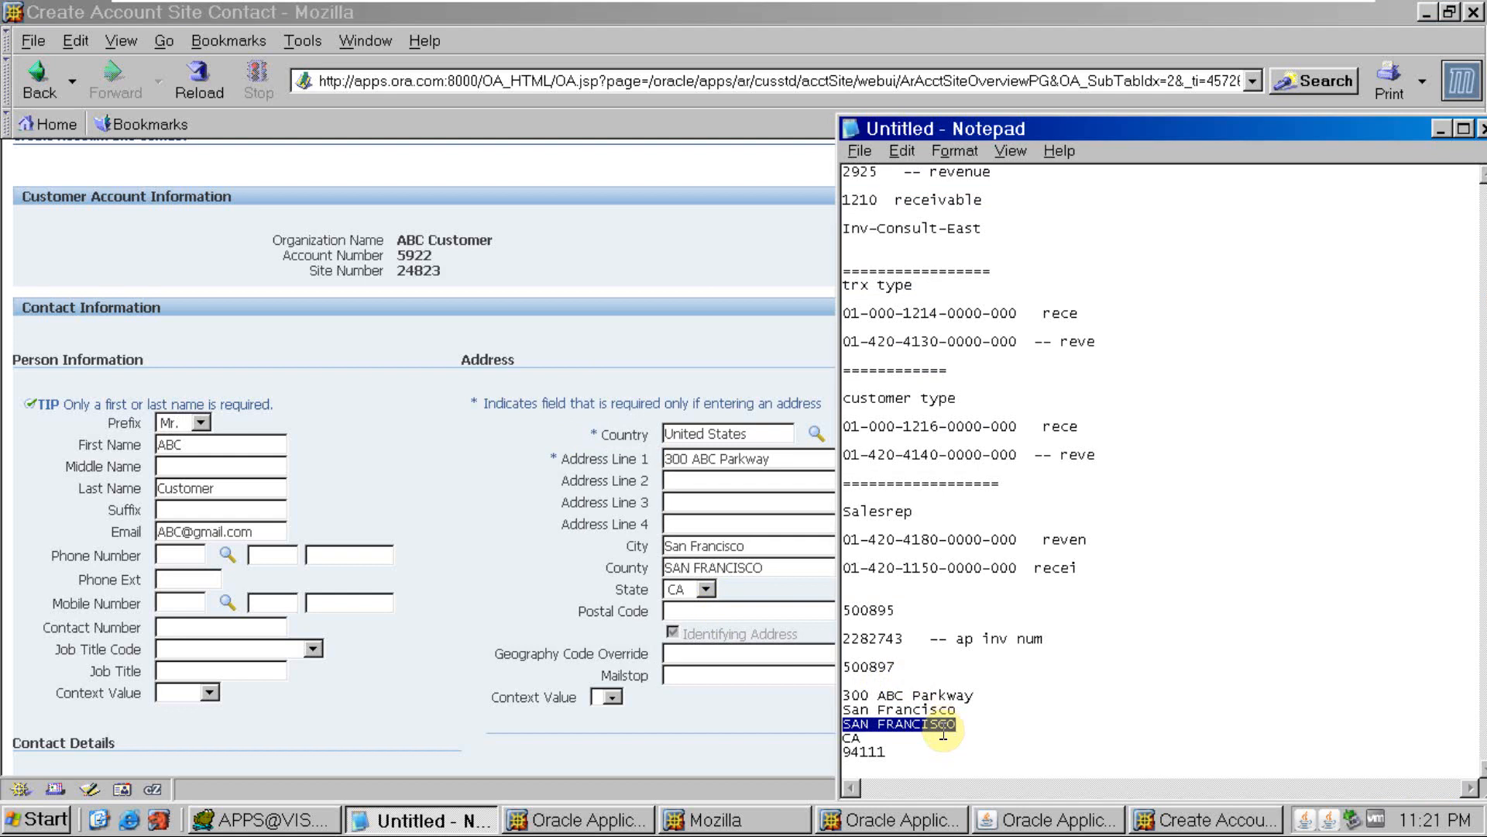
{"action": "double_click", "coordinate": [860, 751]}
{"action": "key", "text": "ctrl+c"}
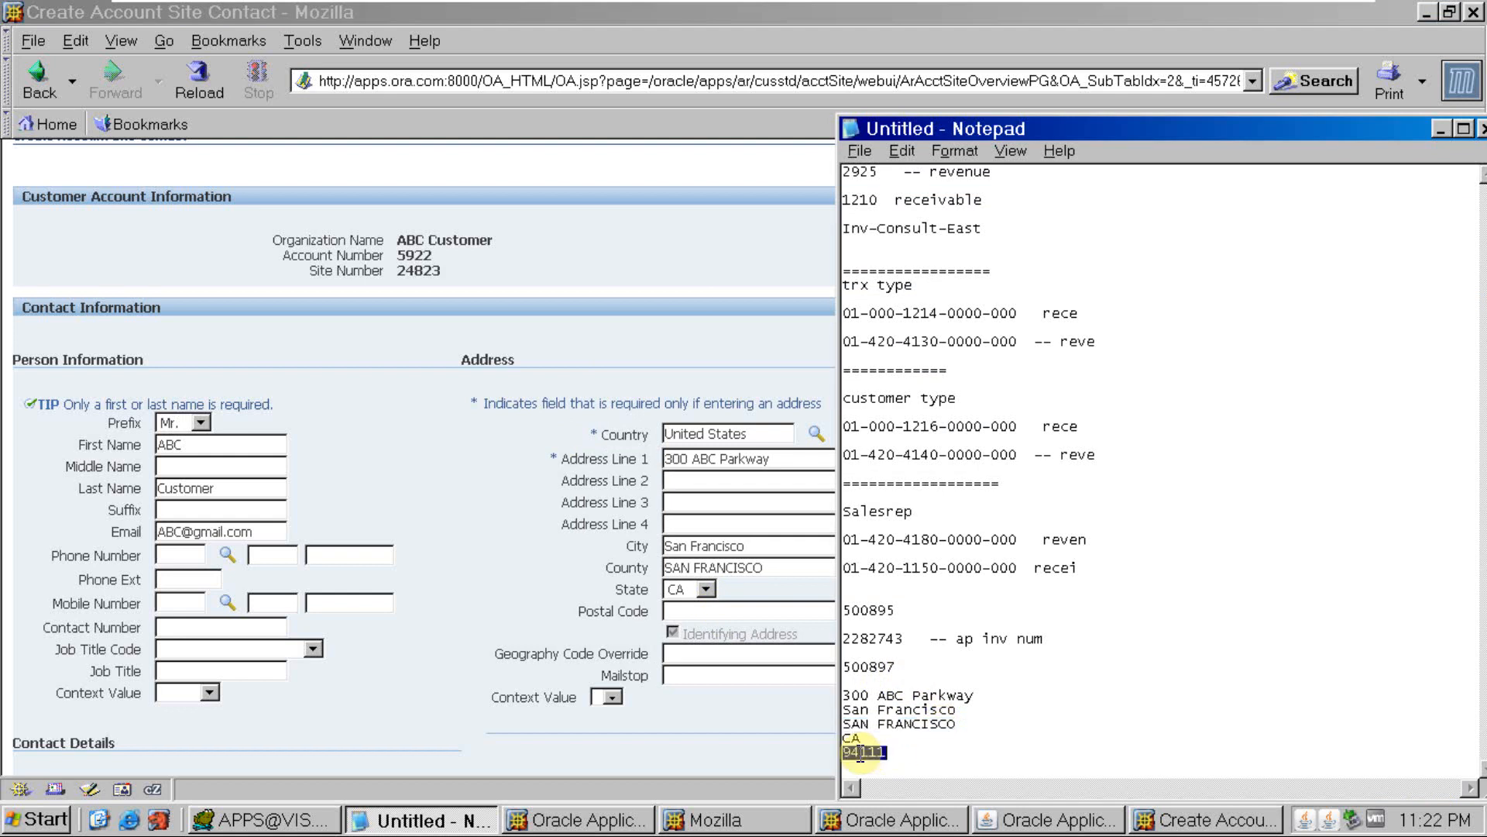
{"action": "left_click", "coordinate": [720, 613]}
{"action": "key", "text": "ctrl+v"}
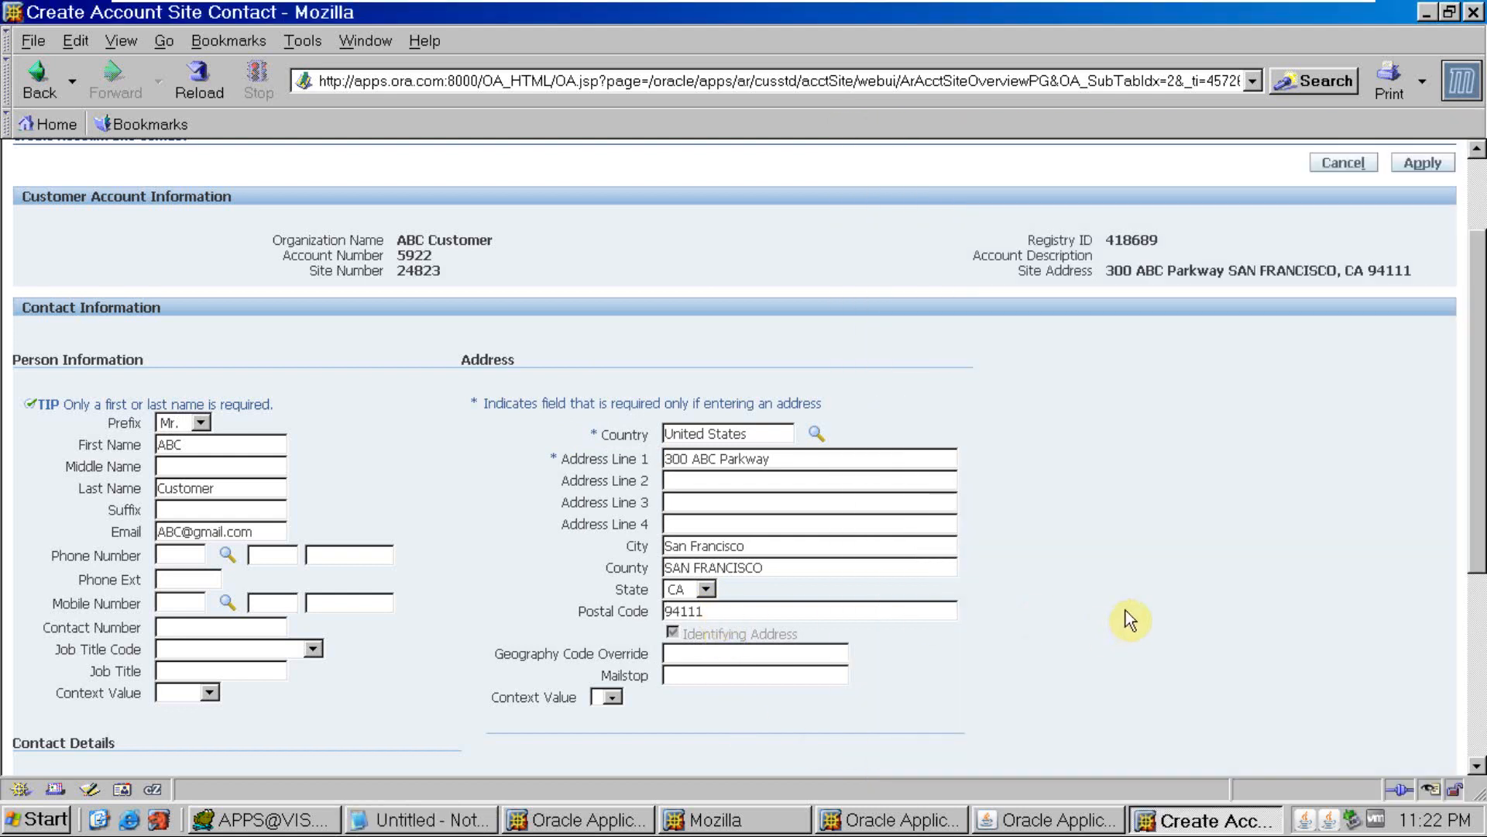
{"action": "scroll", "coordinate": [1122, 617], "scroll_direction": "down", "scroll_amount": 5}
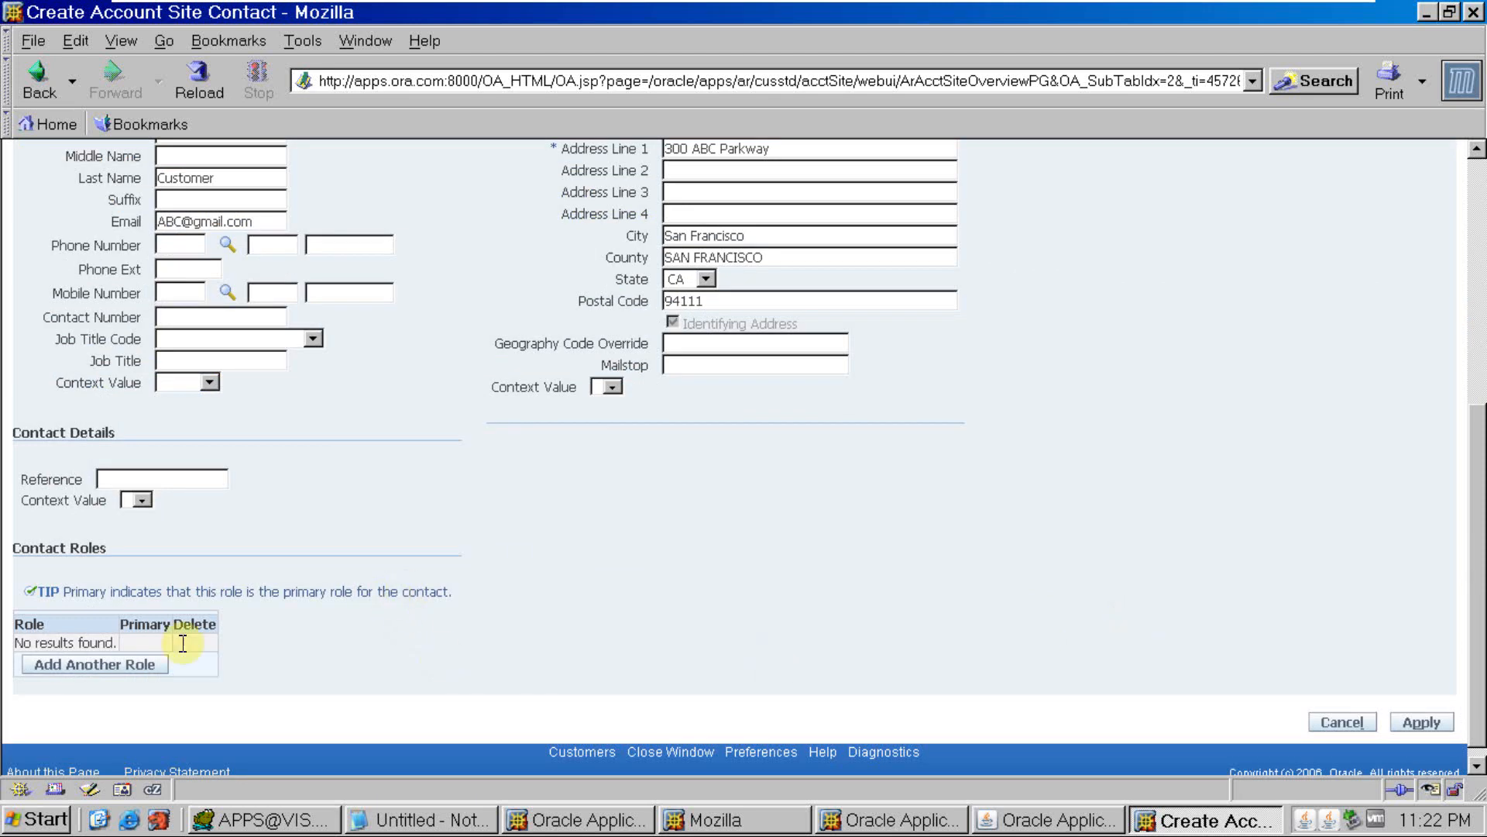
{"action": "scroll", "coordinate": [112, 556], "scroll_direction": "up", "scroll_amount": 4}
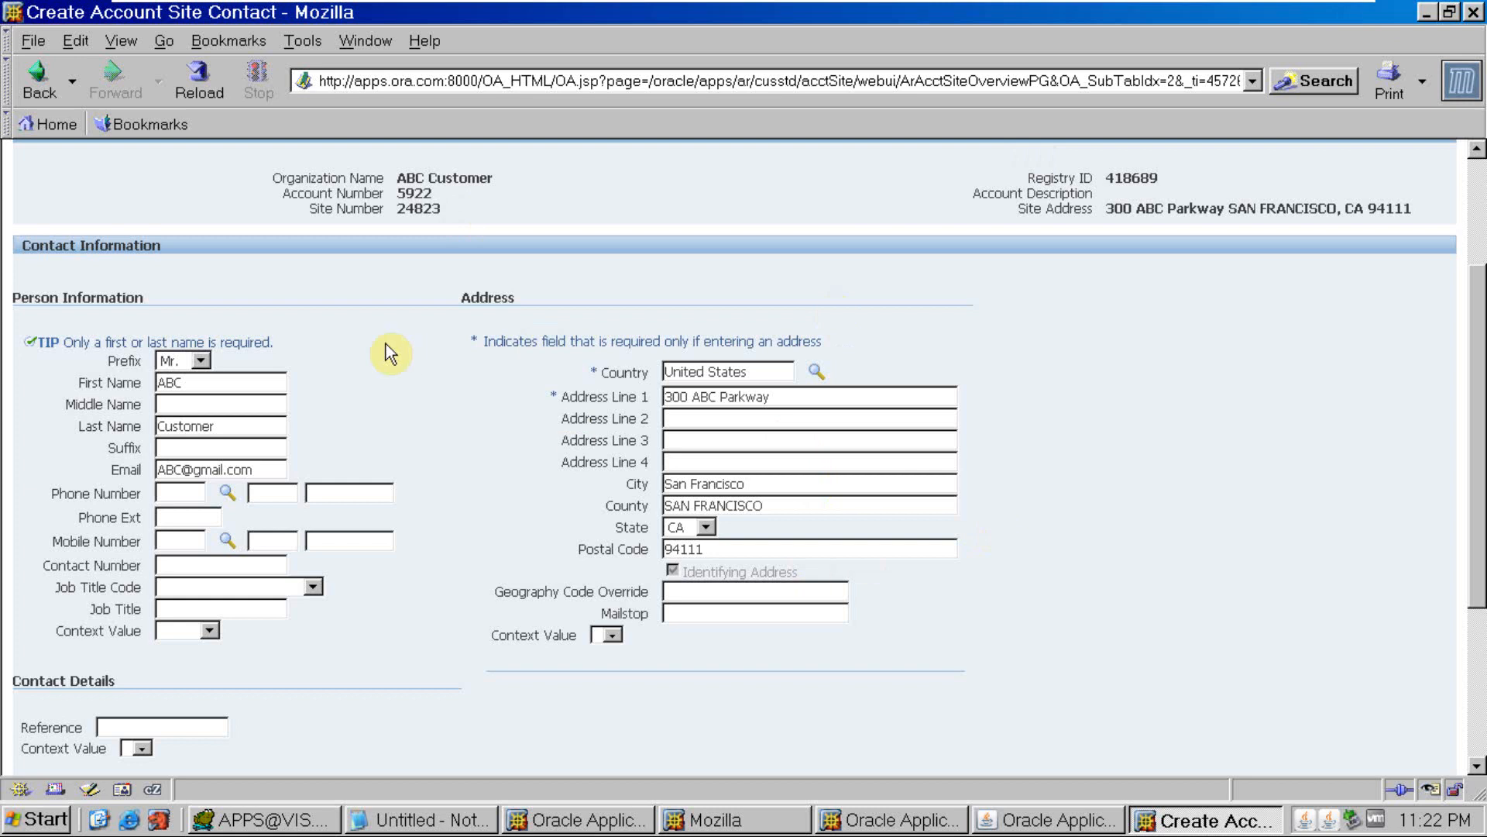
{"action": "scroll", "coordinate": [236, 517], "scroll_direction": "down", "scroll_amount": 1}
{"action": "scroll", "coordinate": [235, 517], "scroll_direction": "down", "scroll_amount": 3}
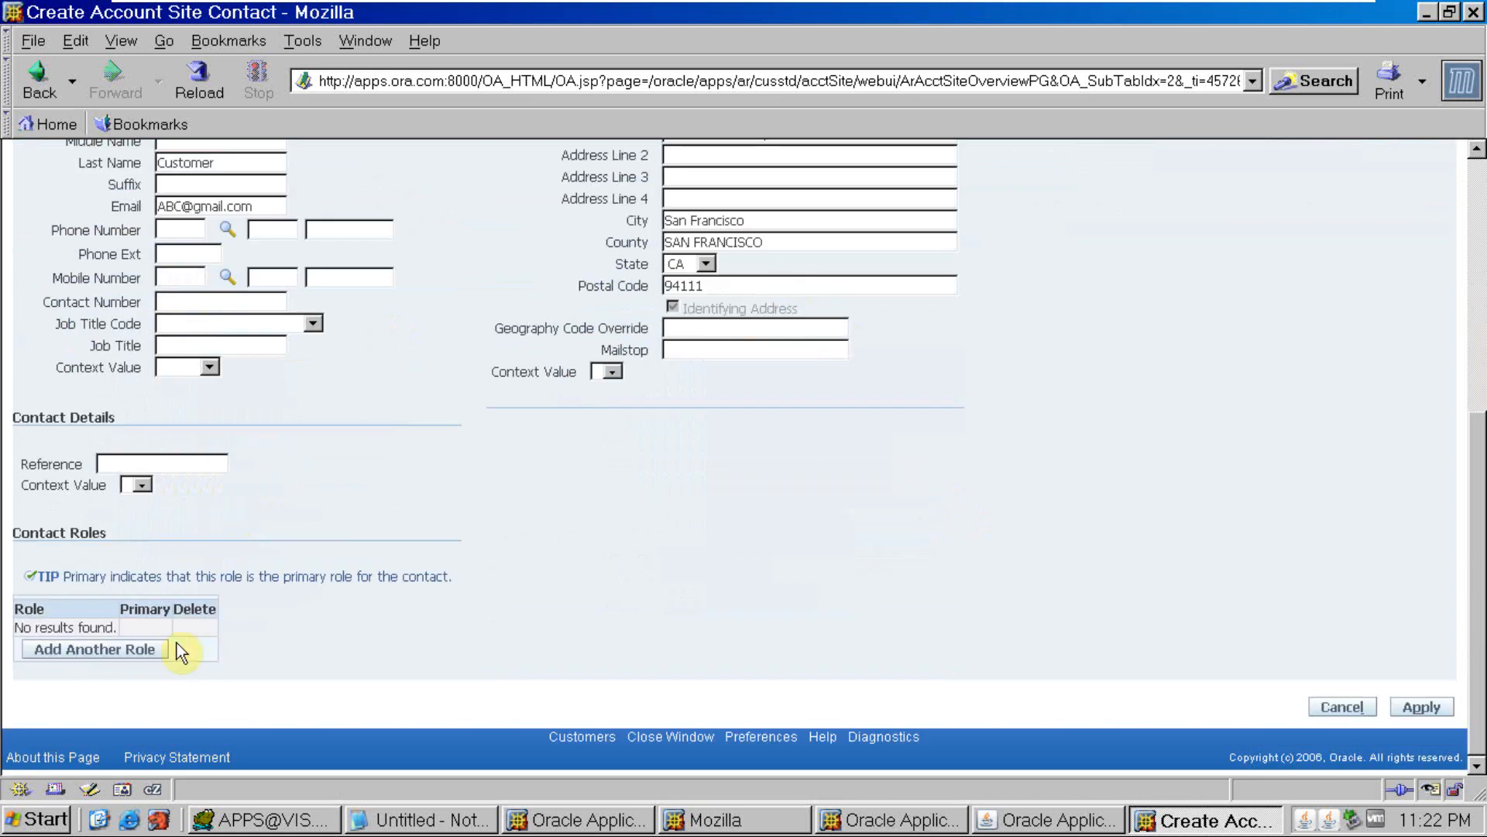
{"action": "left_click", "coordinate": [133, 651]}
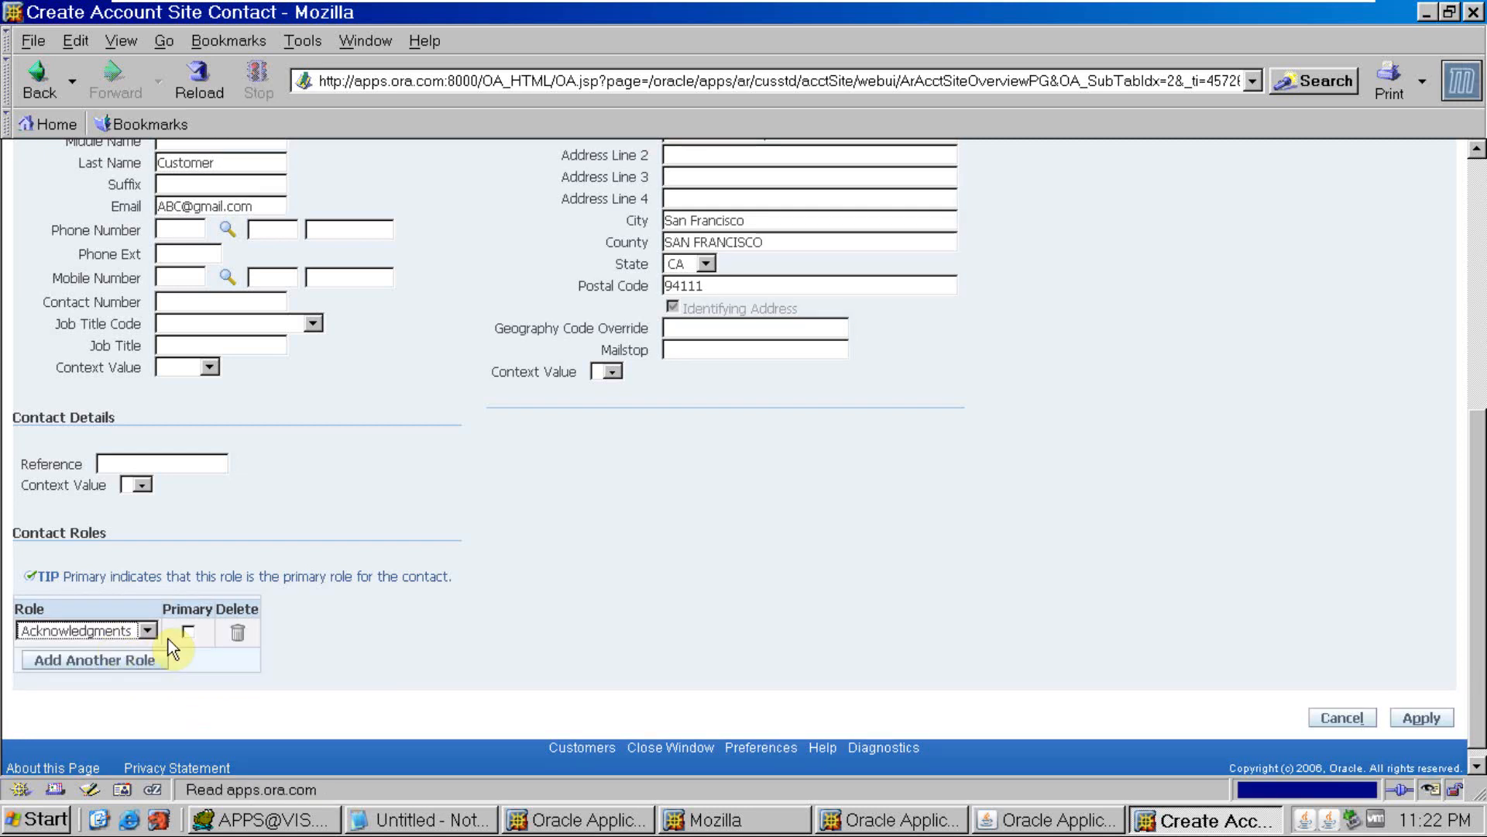
{"action": "left_click", "coordinate": [147, 630]}
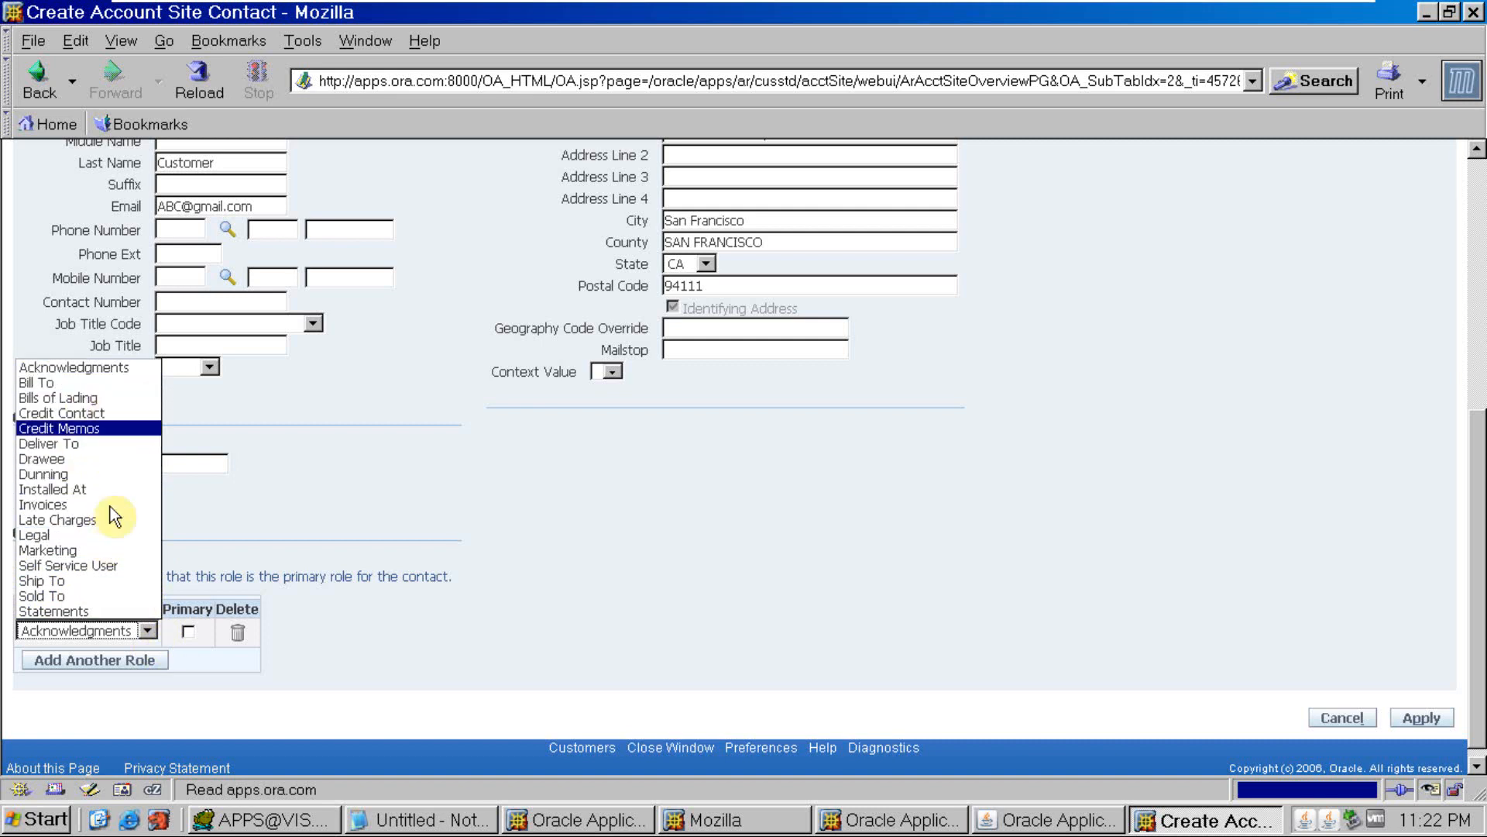
{"action": "left_click", "coordinate": [333, 699]}
{"action": "left_click", "coordinate": [238, 632]}
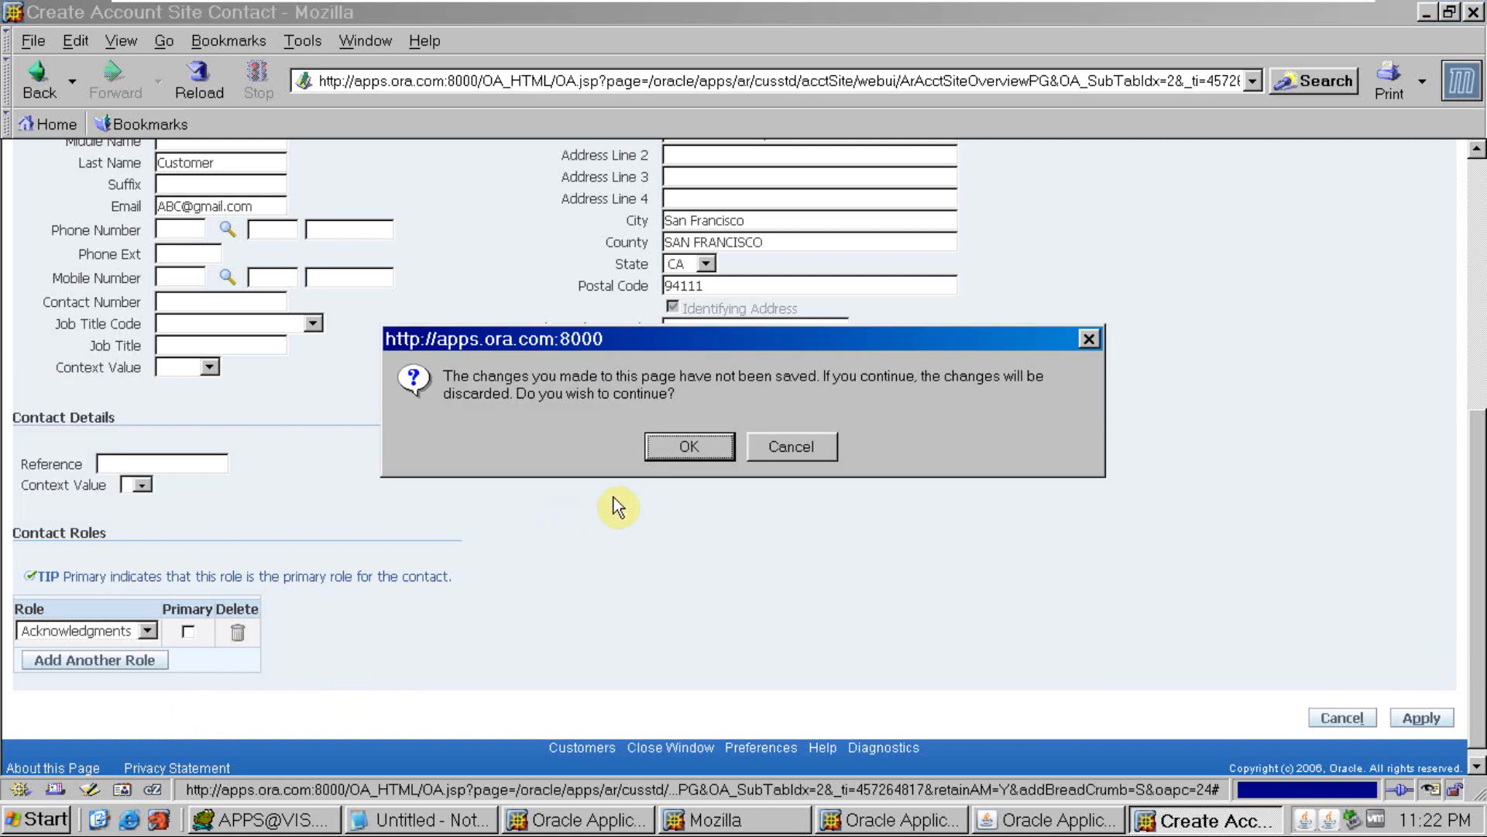
{"action": "left_click", "coordinate": [691, 447]}
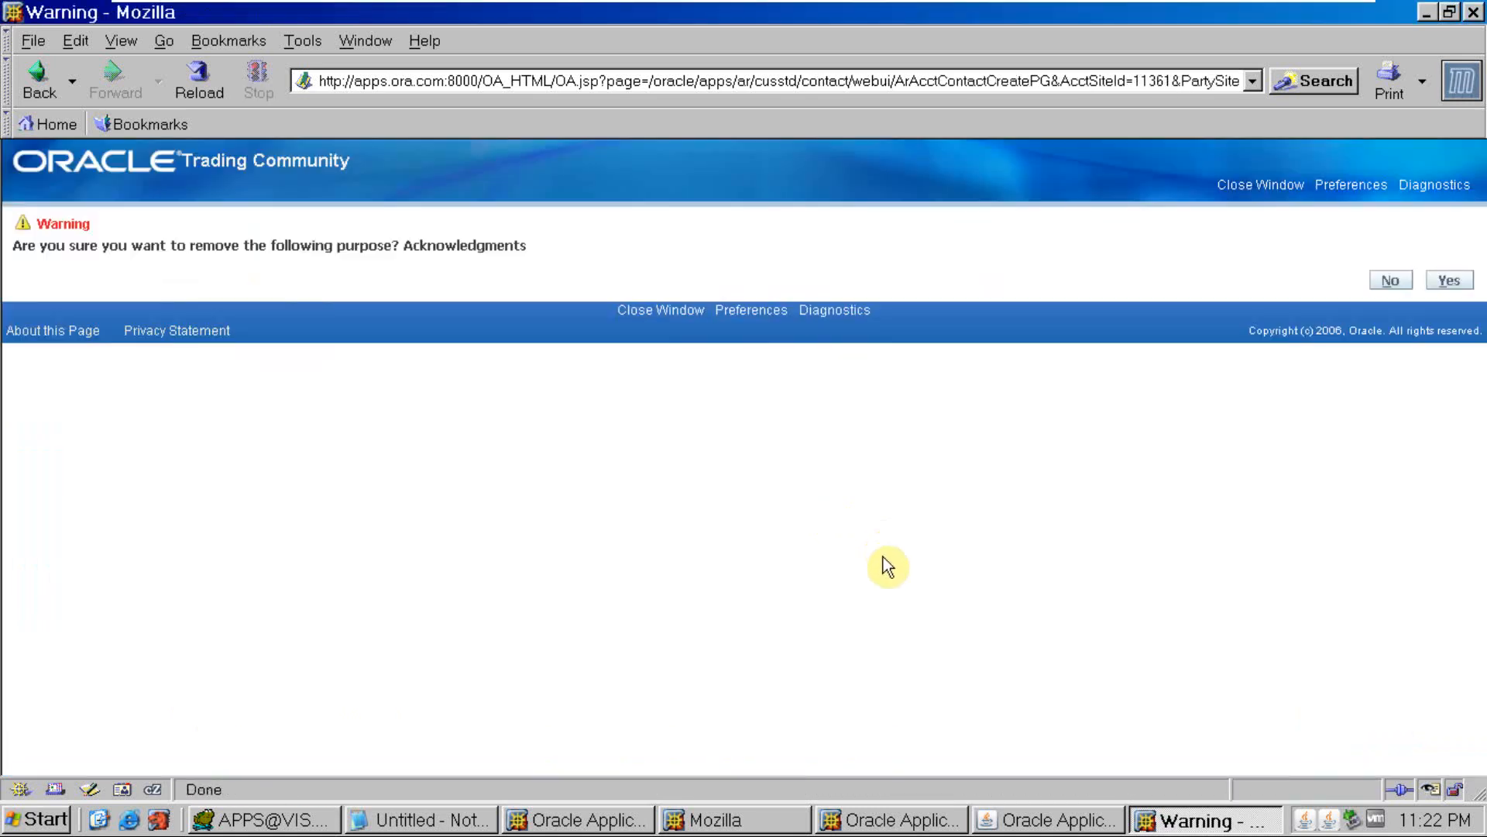
{"action": "left_click", "coordinate": [1448, 280]}
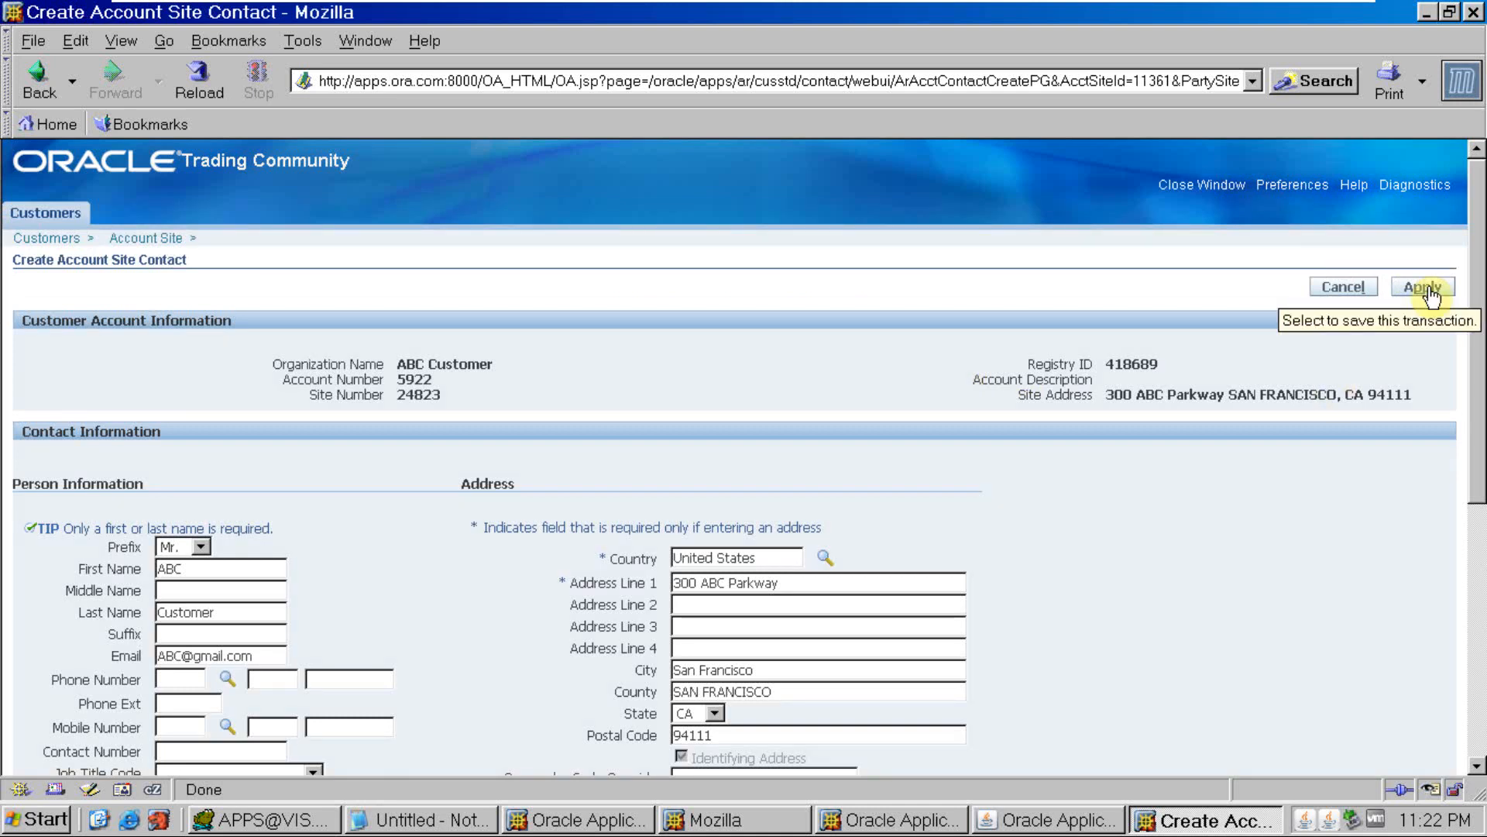
- Save the new account site contact and review the site's Communication details, including contacts, phone numbers, email and URL
{"action": "left_click", "coordinate": [1430, 291]}
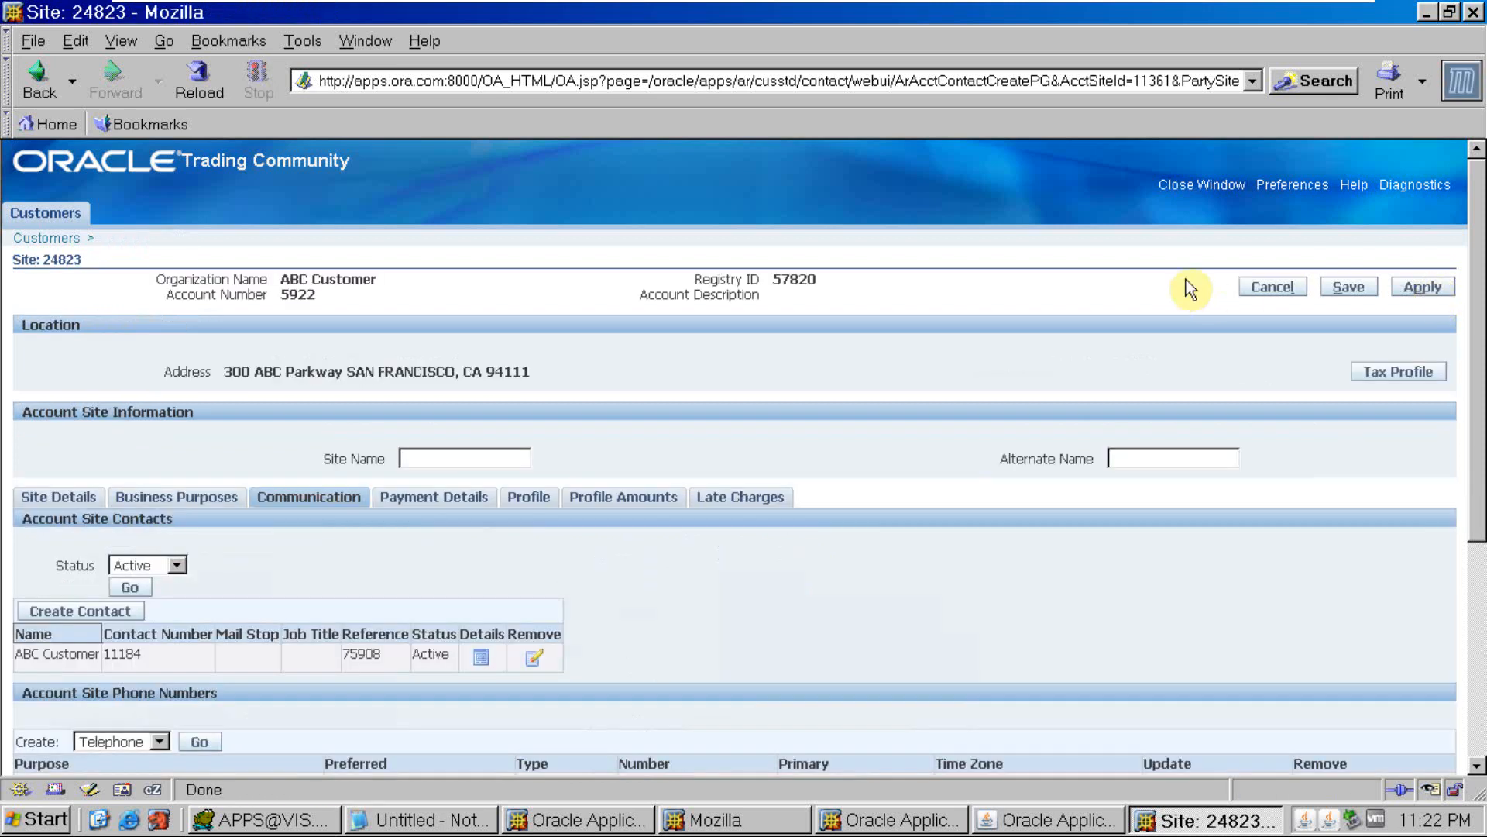
{"action": "scroll", "coordinate": [1185, 287], "scroll_direction": "down", "scroll_amount": 3}
{"action": "scroll", "coordinate": [449, 479], "scroll_direction": "down", "scroll_amount": 3}
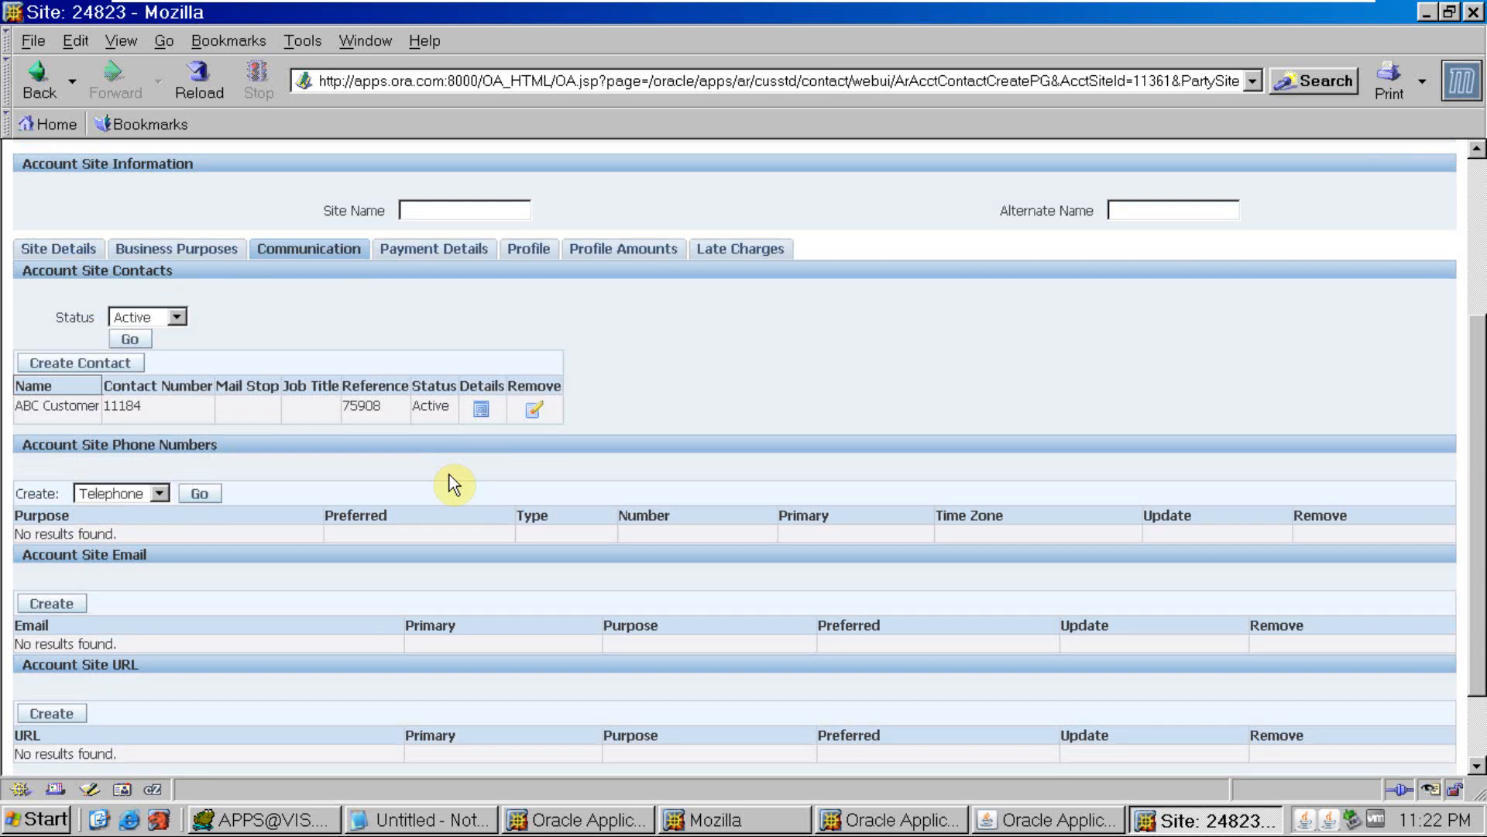
{"action": "scroll", "coordinate": [454, 485], "scroll_direction": "down", "scroll_amount": 2}
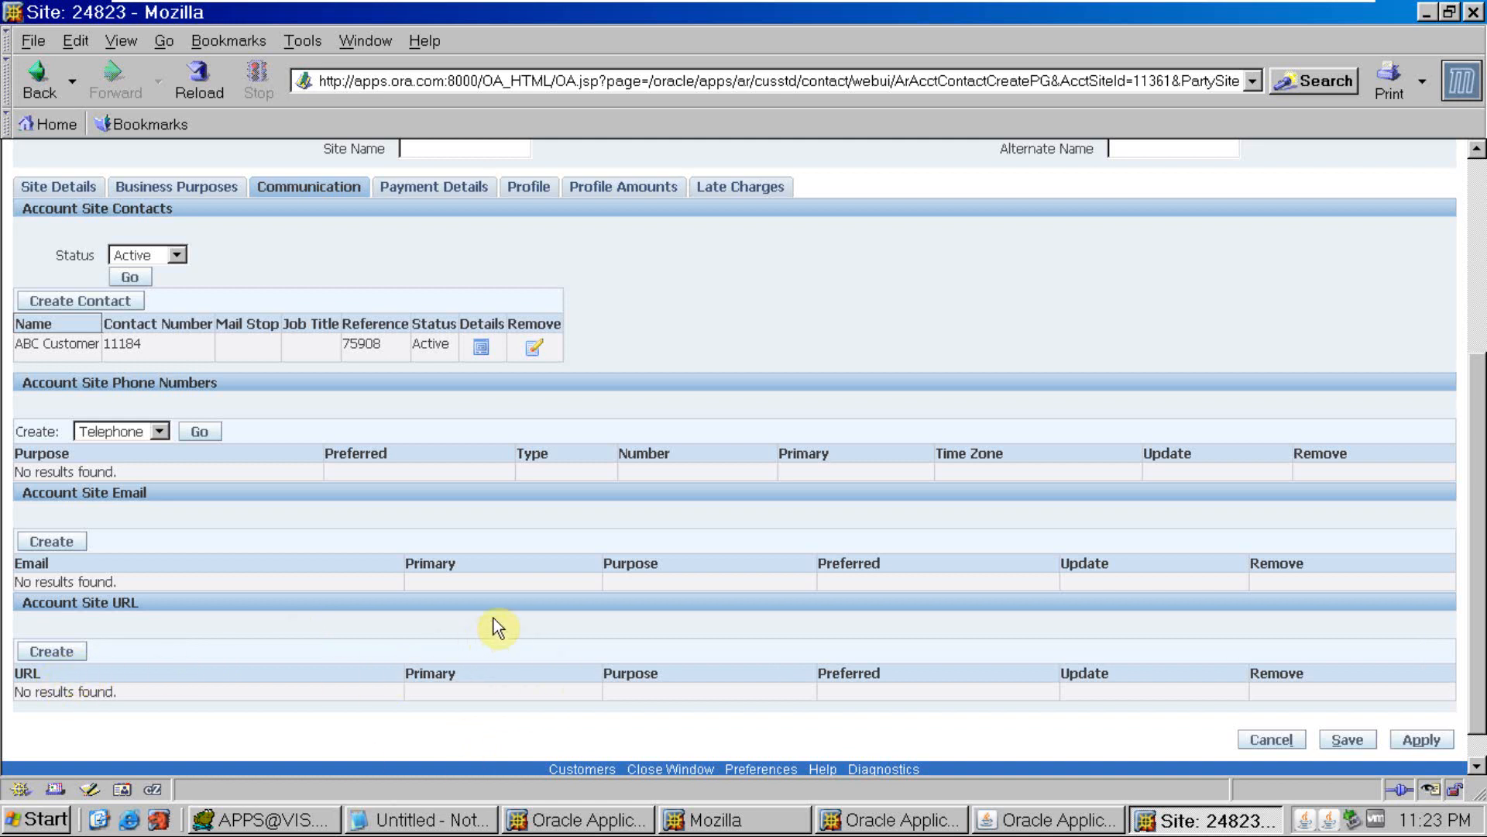
{"action": "scroll", "coordinate": [498, 627], "scroll_direction": "up", "scroll_amount": 5}
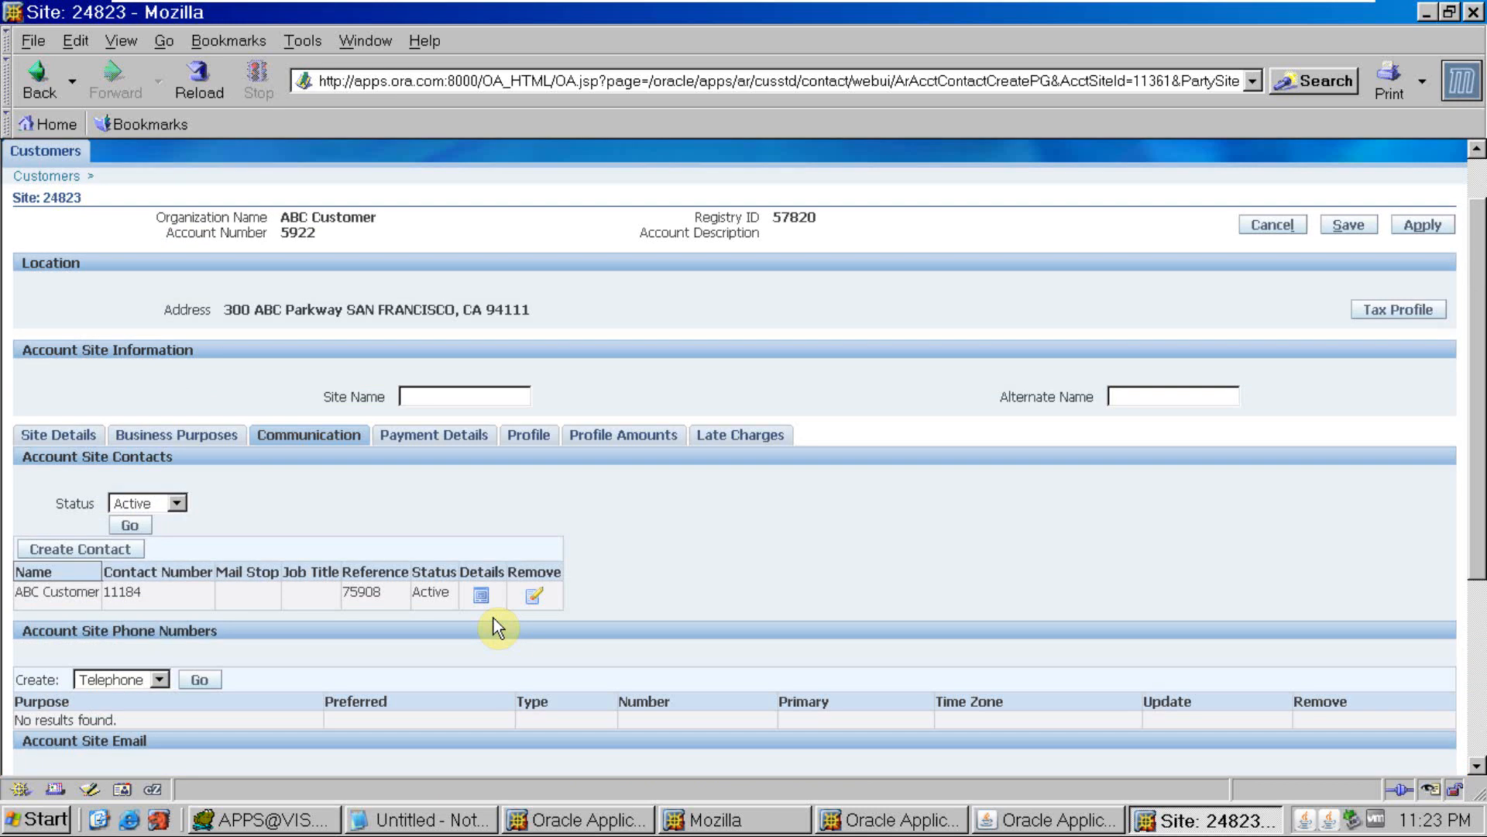
- Examine the site's Payment Details, including receipt methods, credit cards, bank account transfer and debit notification preferences
{"action": "left_click", "coordinate": [434, 435]}
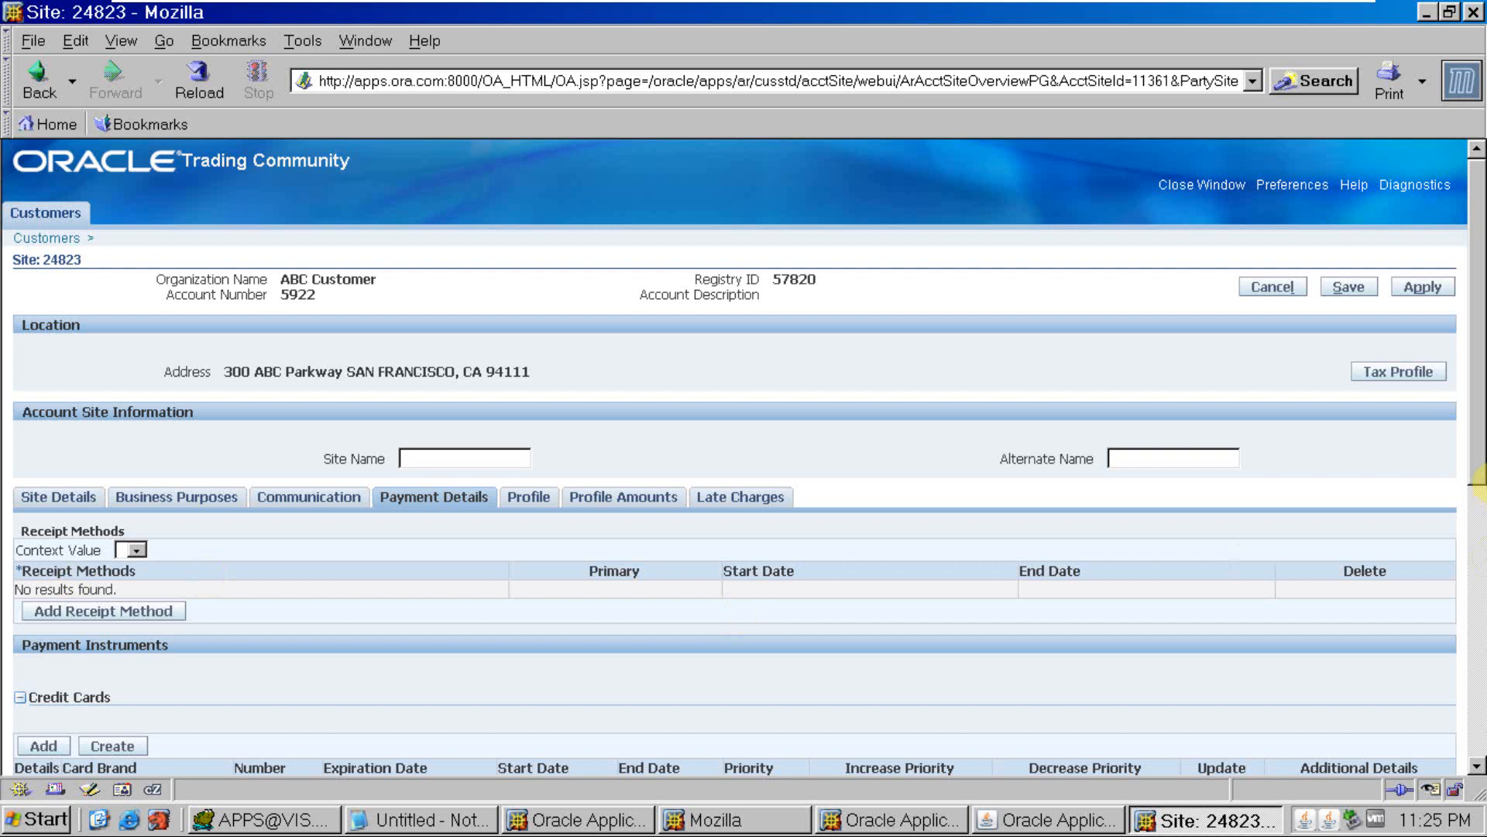
{"action": "left_click", "coordinate": [1480, 589]}
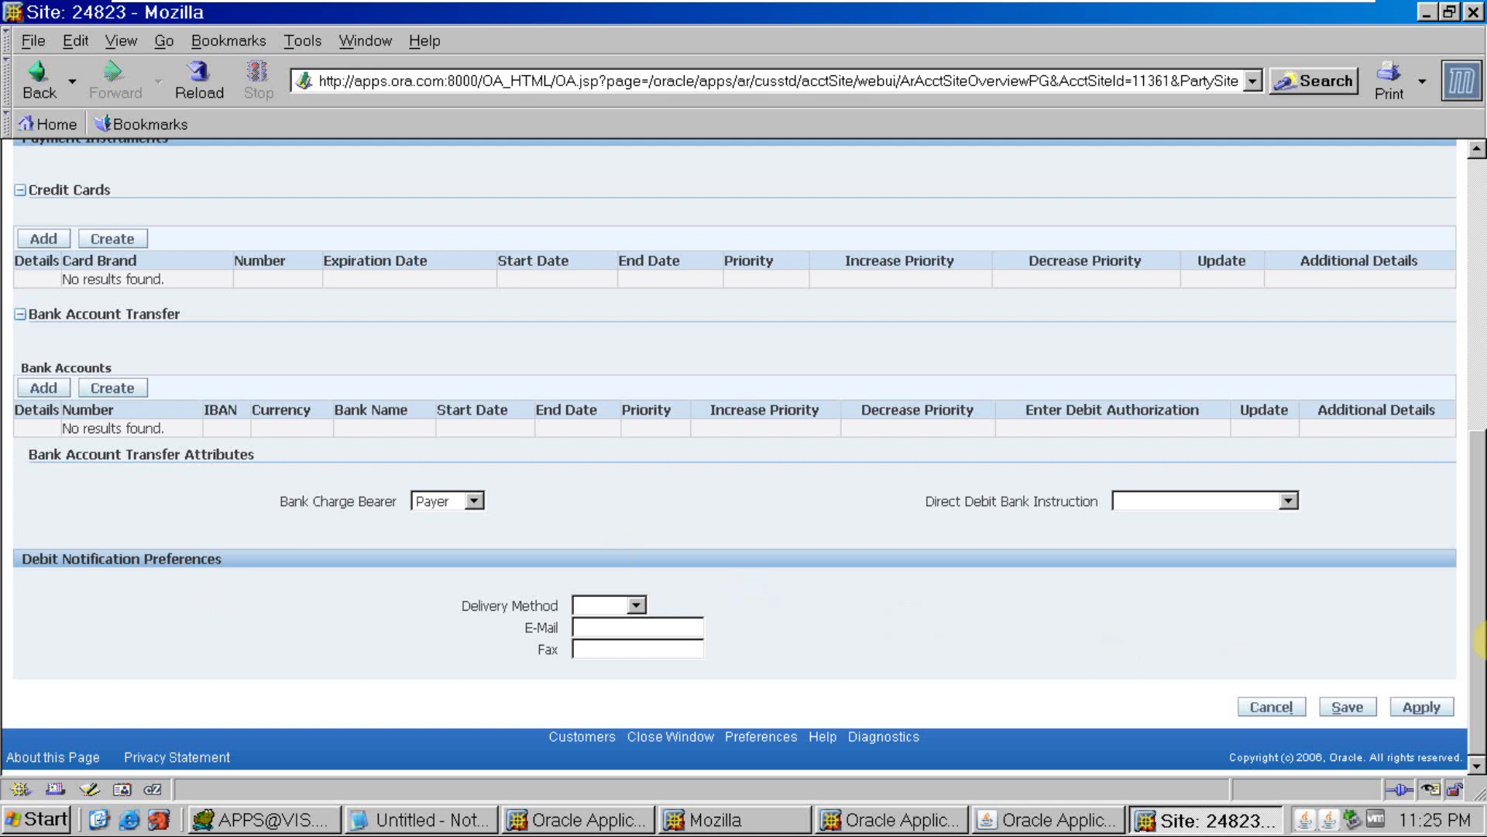
{"action": "left_click_drag", "start_coordinate": [1478, 557], "coordinate": [1479, 488]}
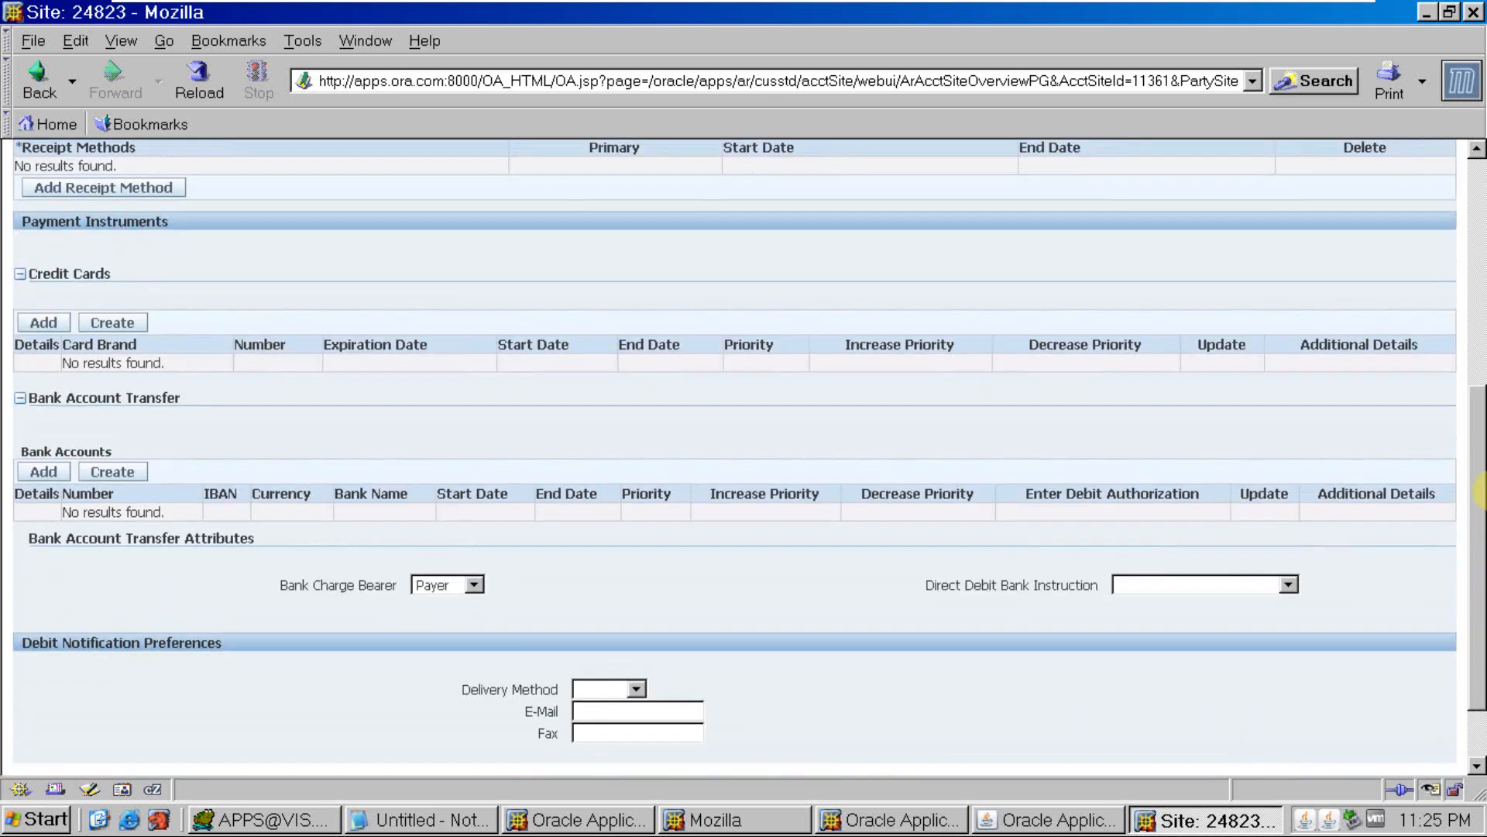
{"action": "left_click", "coordinate": [1481, 206]}
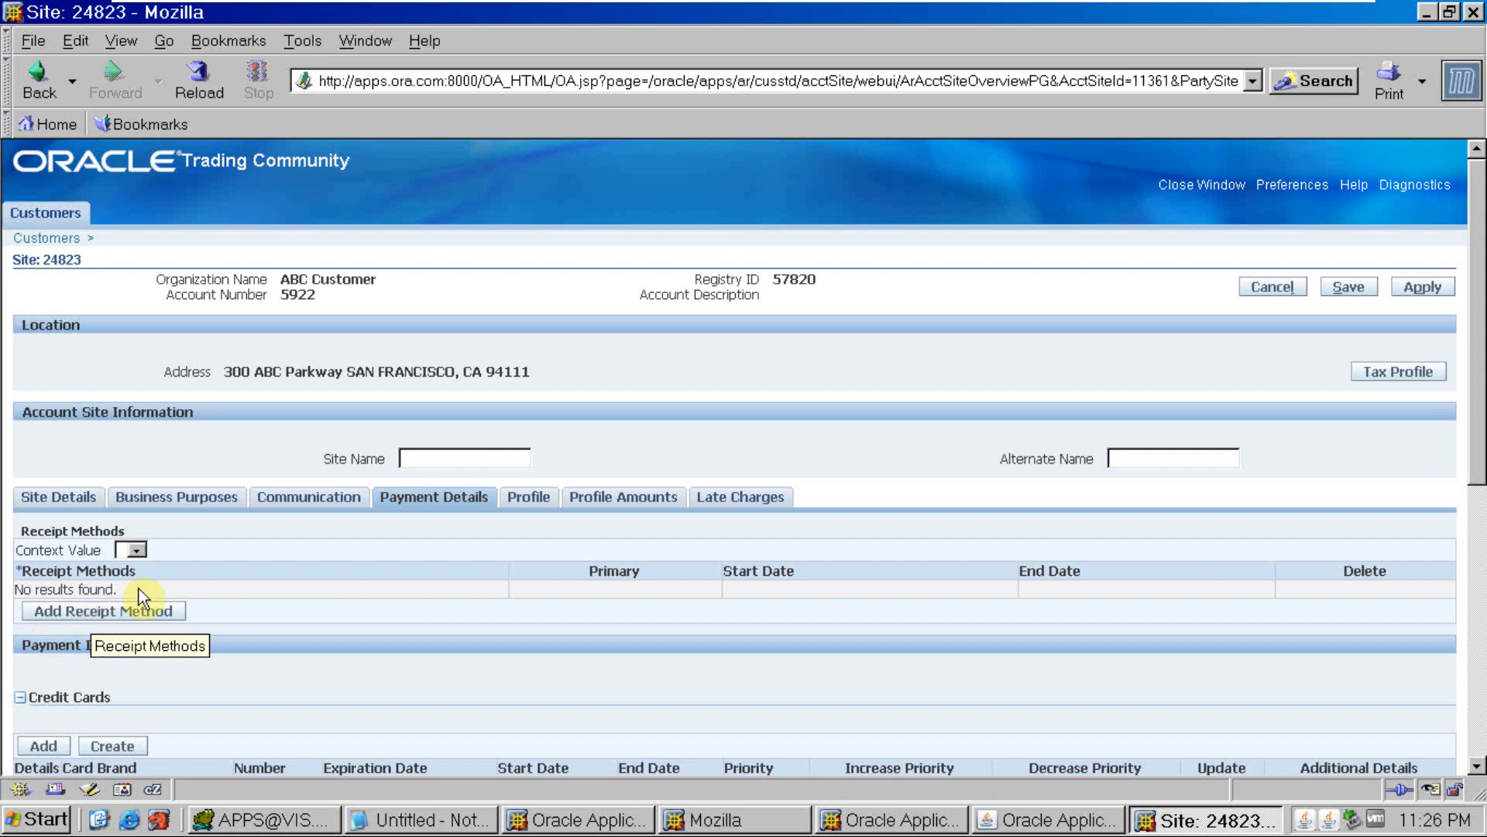
- Check the site's Profile and Profile Amounts, declining to create a site-level profile, and return to the site's Payment Details
{"action": "left_click", "coordinate": [537, 497]}
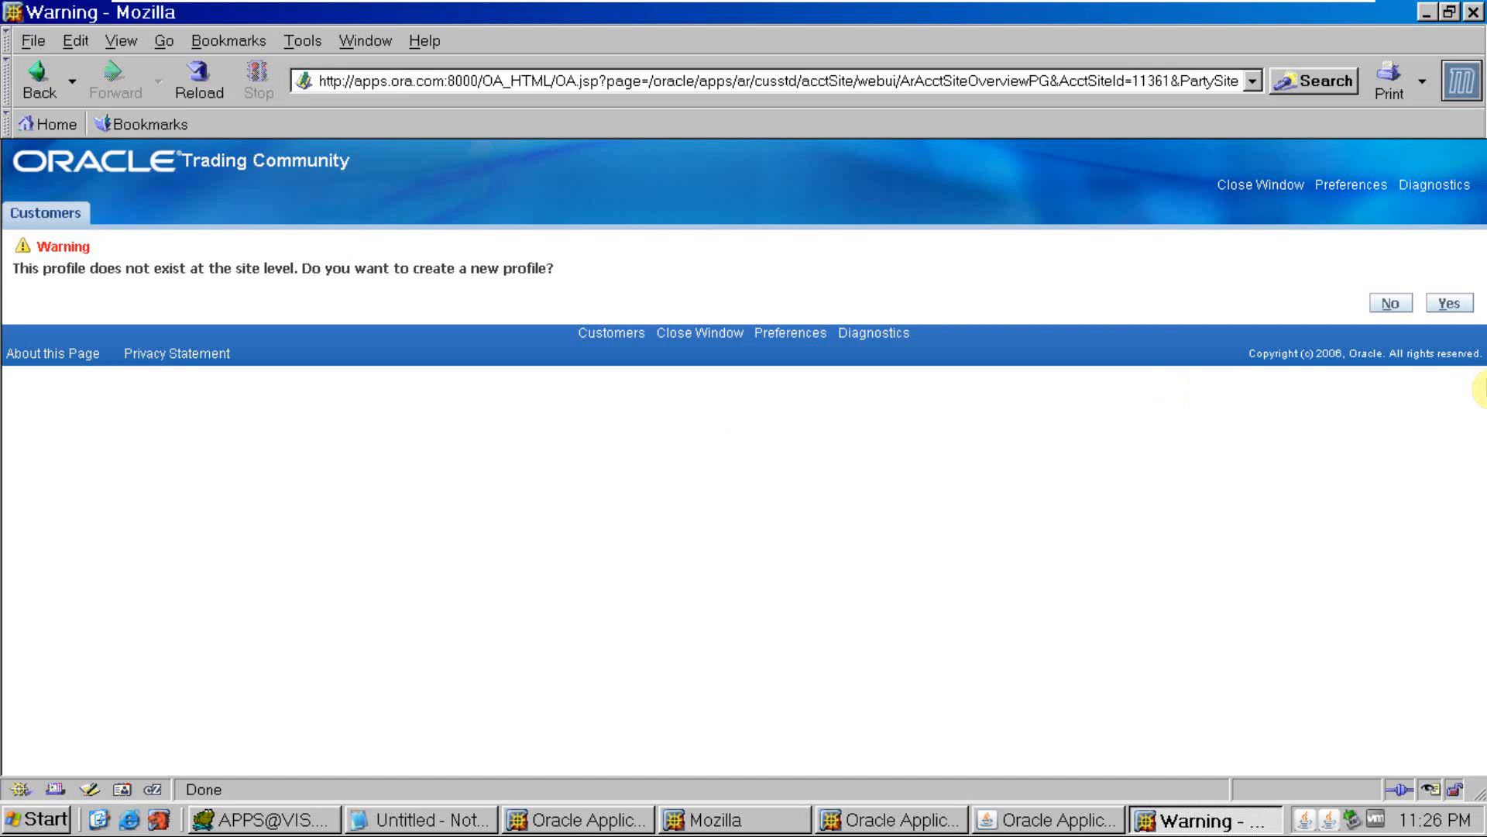
{"action": "left_click", "coordinate": [1389, 306]}
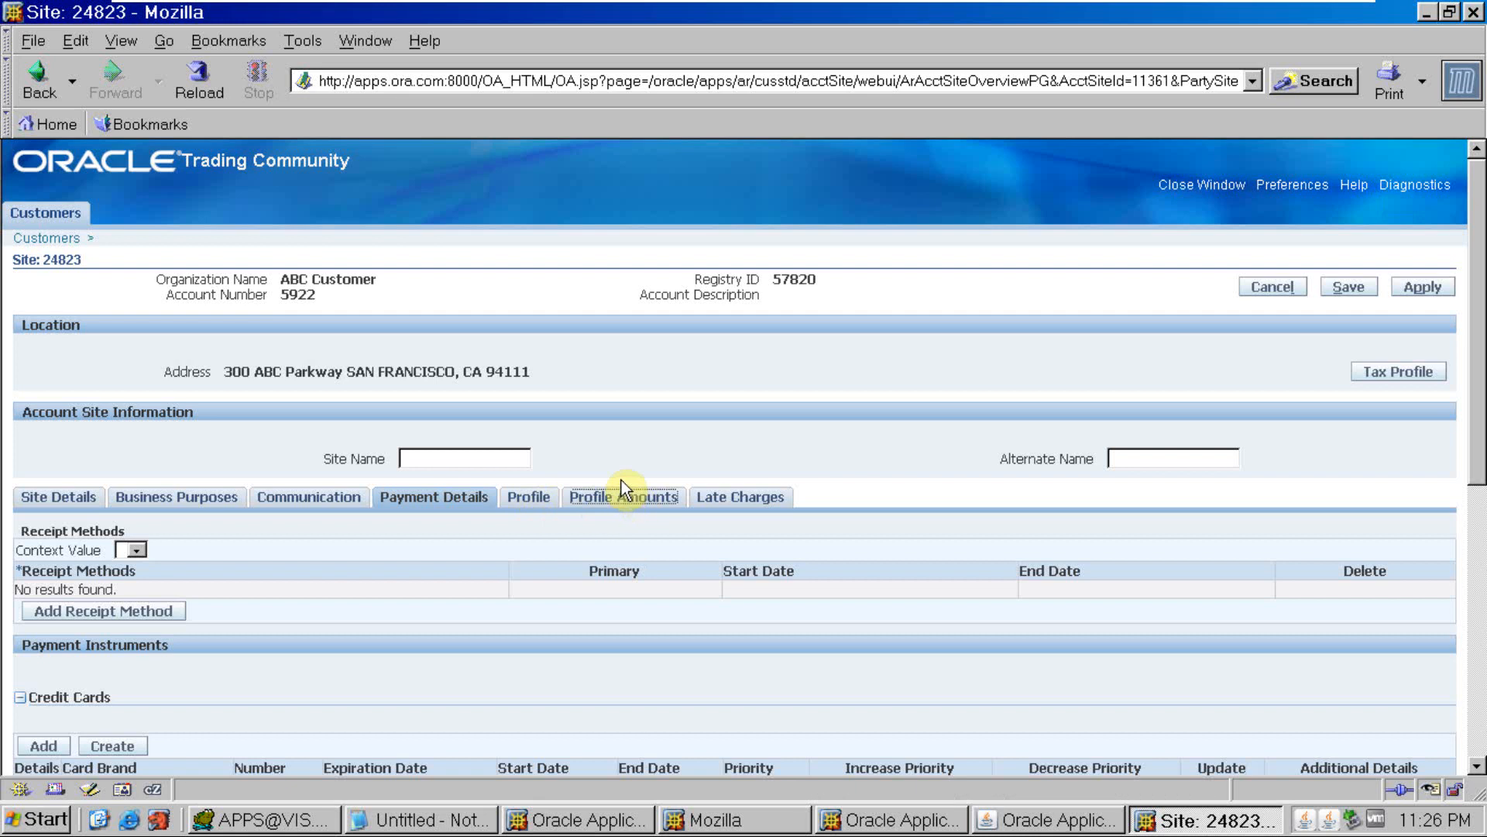
{"action": "left_click", "coordinate": [620, 502]}
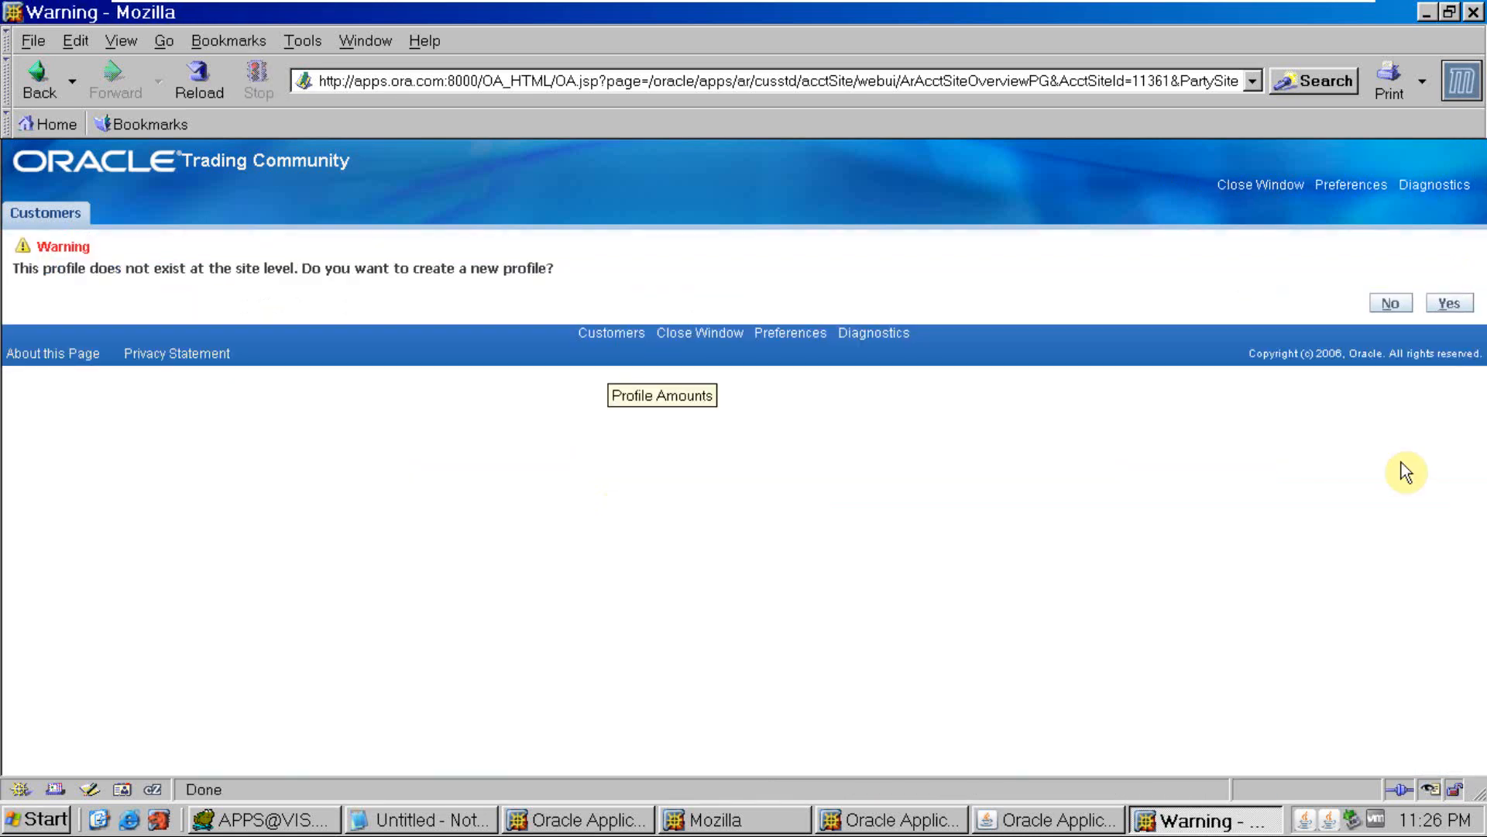
{"action": "left_click", "coordinate": [1392, 306]}
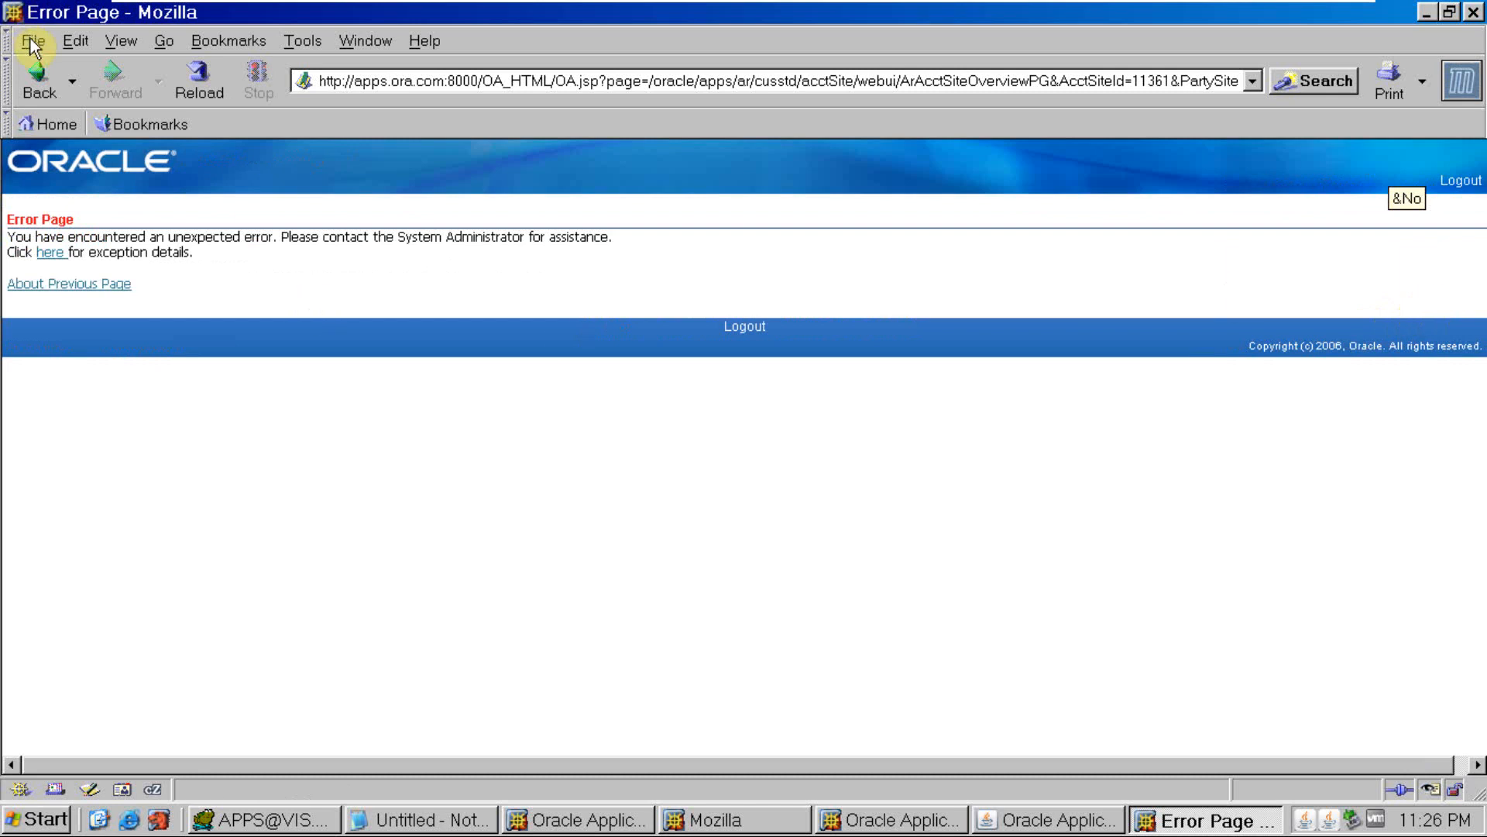
{"action": "left_click", "coordinate": [39, 81]}
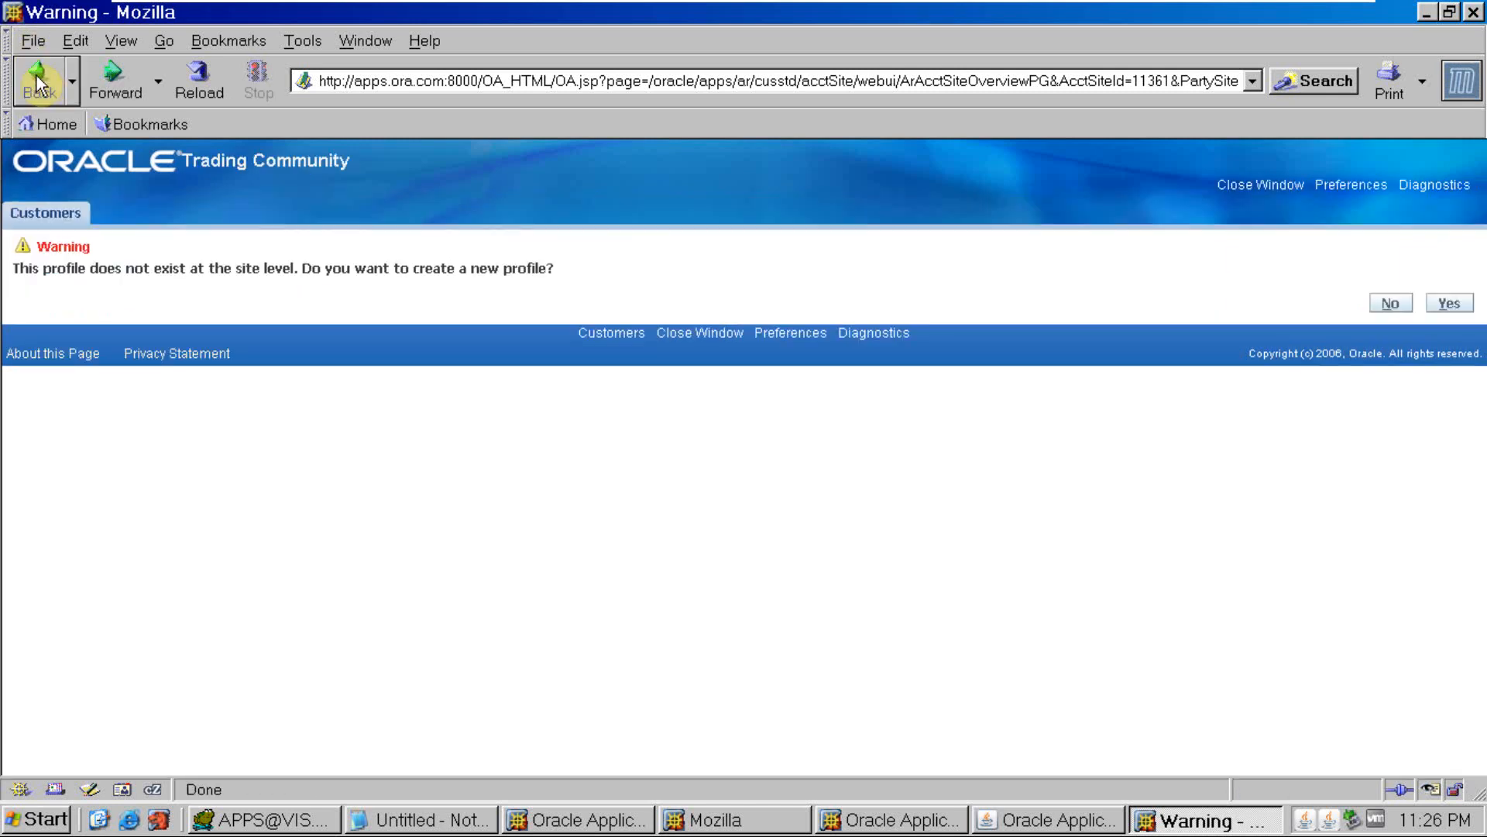
{"action": "left_click", "coordinate": [1429, 310]}
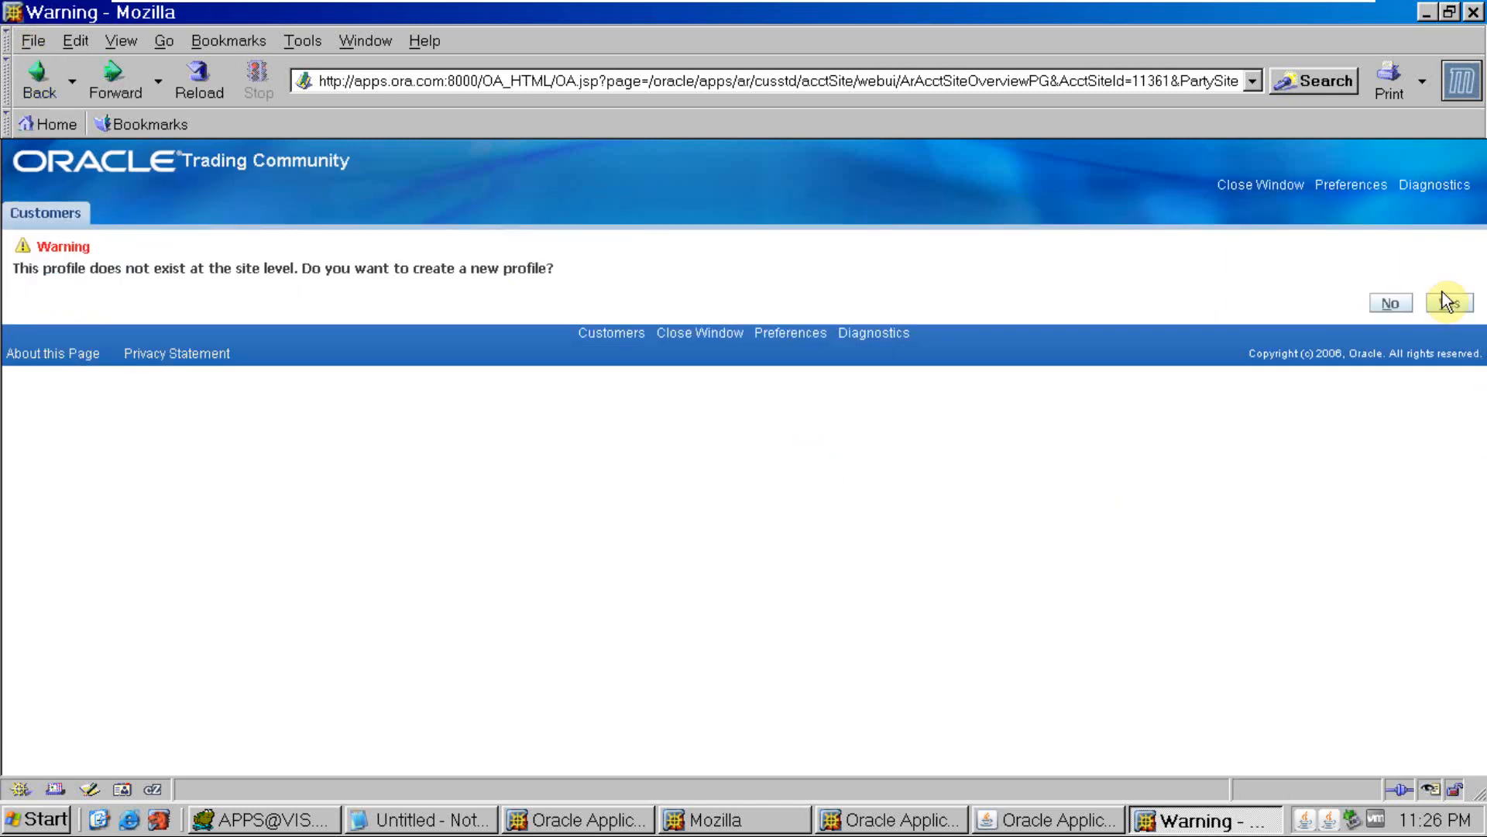
{"action": "left_click", "coordinate": [1390, 305]}
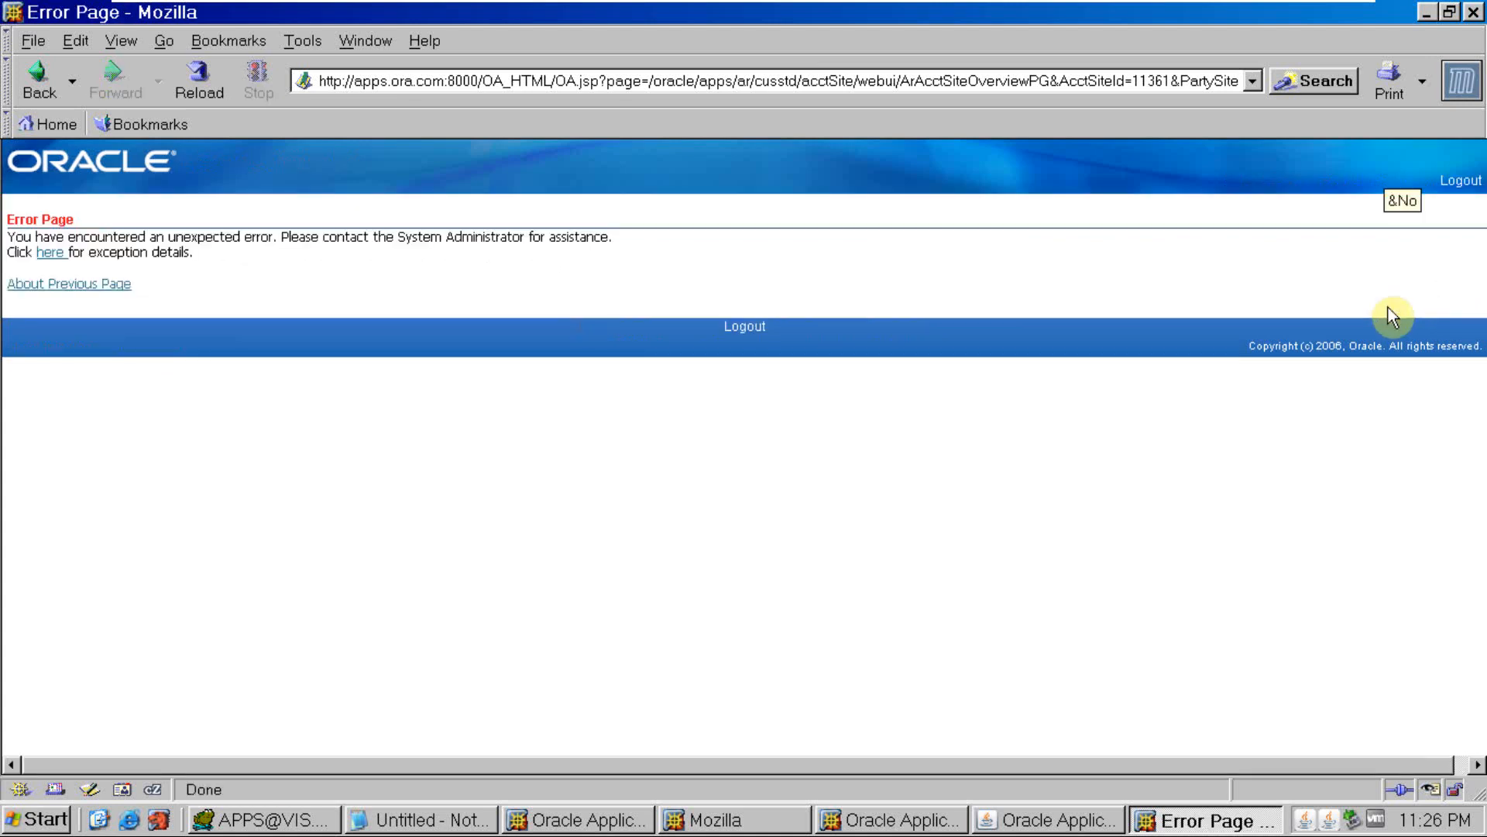
{"action": "left_click", "coordinate": [39, 84]}
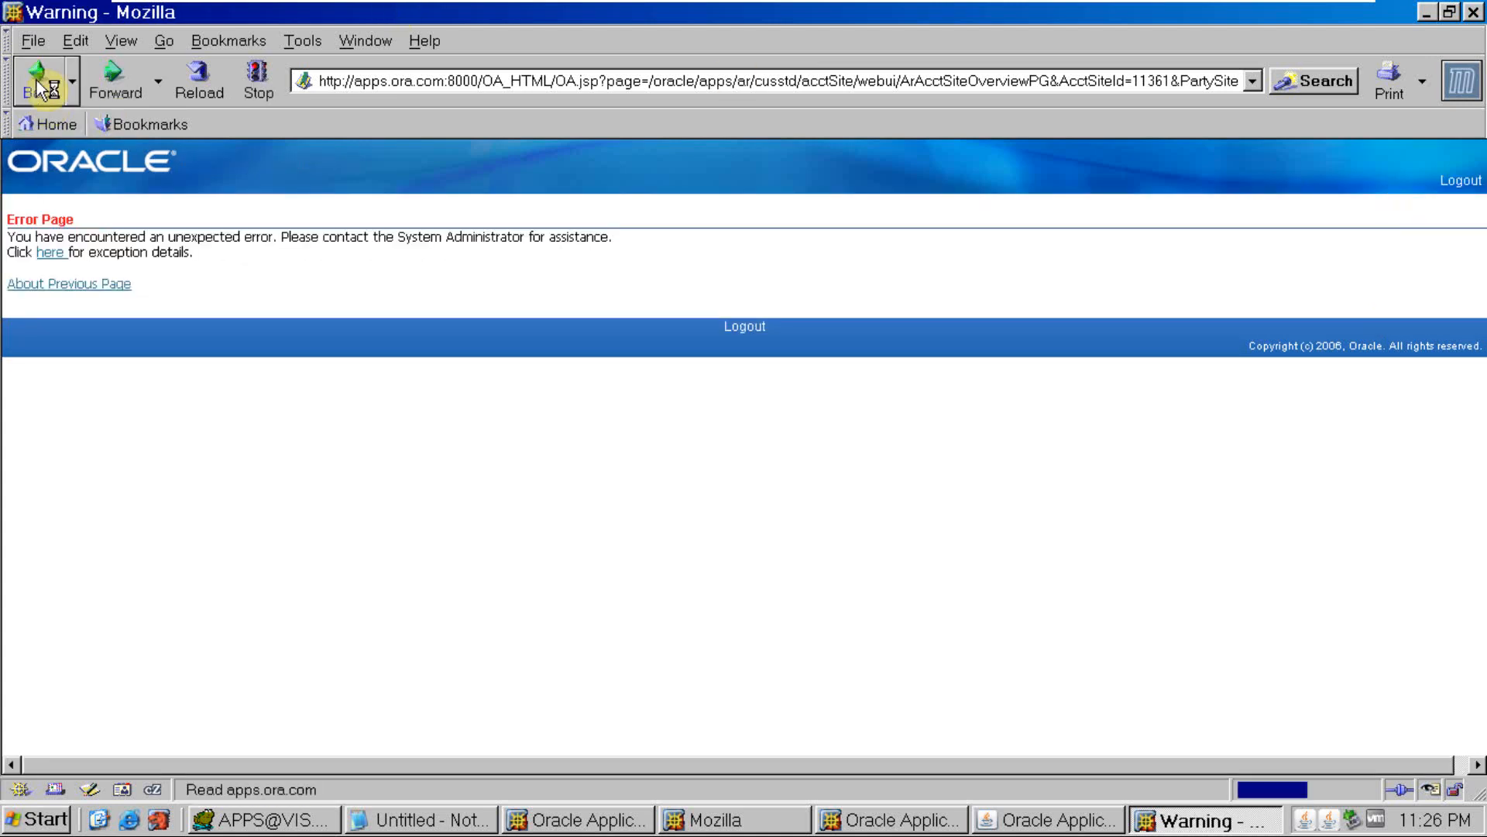
{"action": "left_click", "coordinate": [39, 84]}
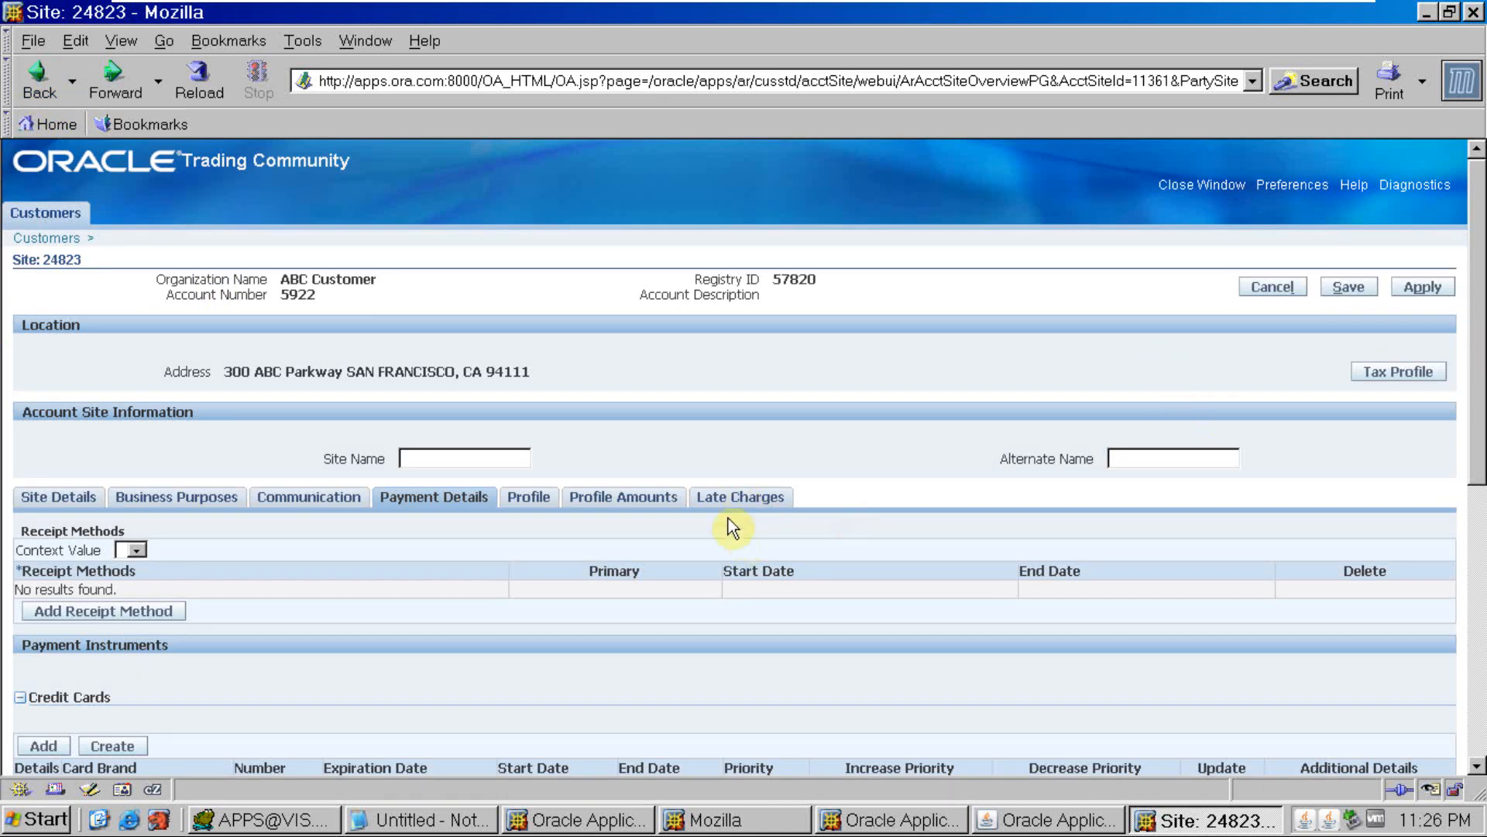
- Check the site's Late Charges, declining to create a new profile, and go back to the site page
{"action": "left_click", "coordinate": [736, 497]}
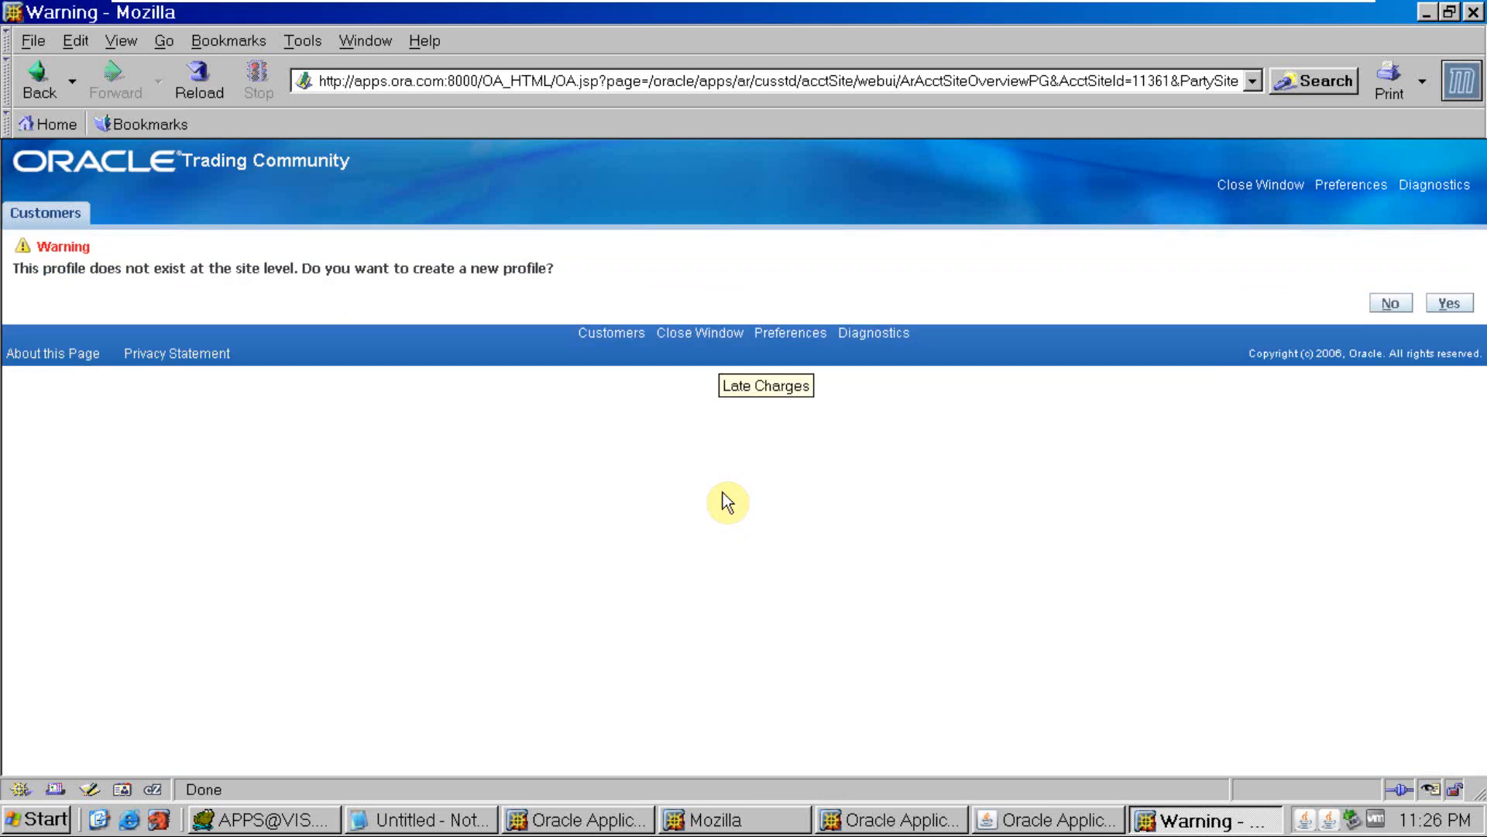
{"action": "left_click", "coordinate": [1391, 305]}
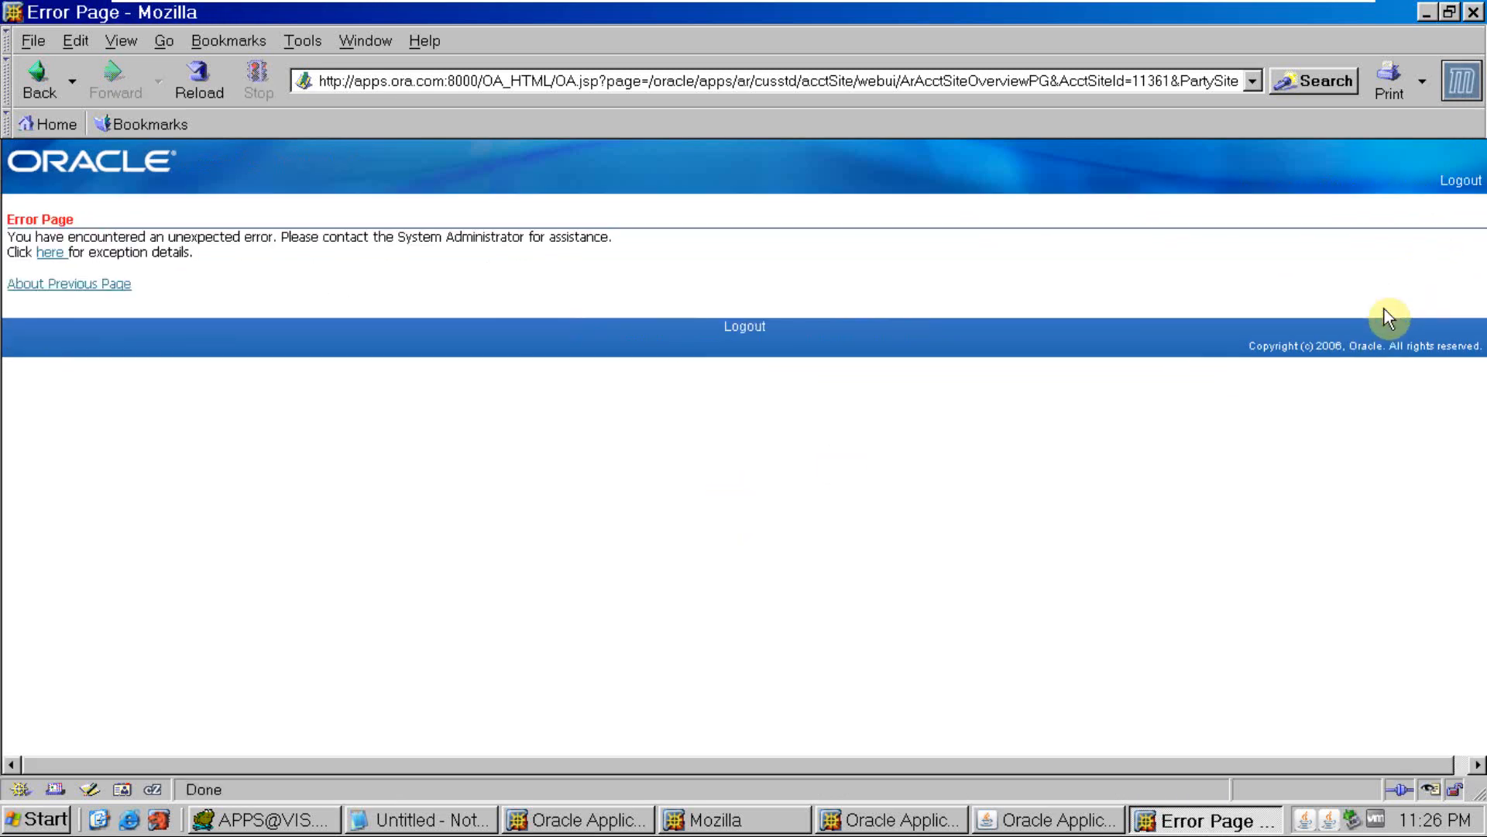
{"action": "left_click", "coordinate": [46, 88]}
{"action": "left_click", "coordinate": [46, 88]}
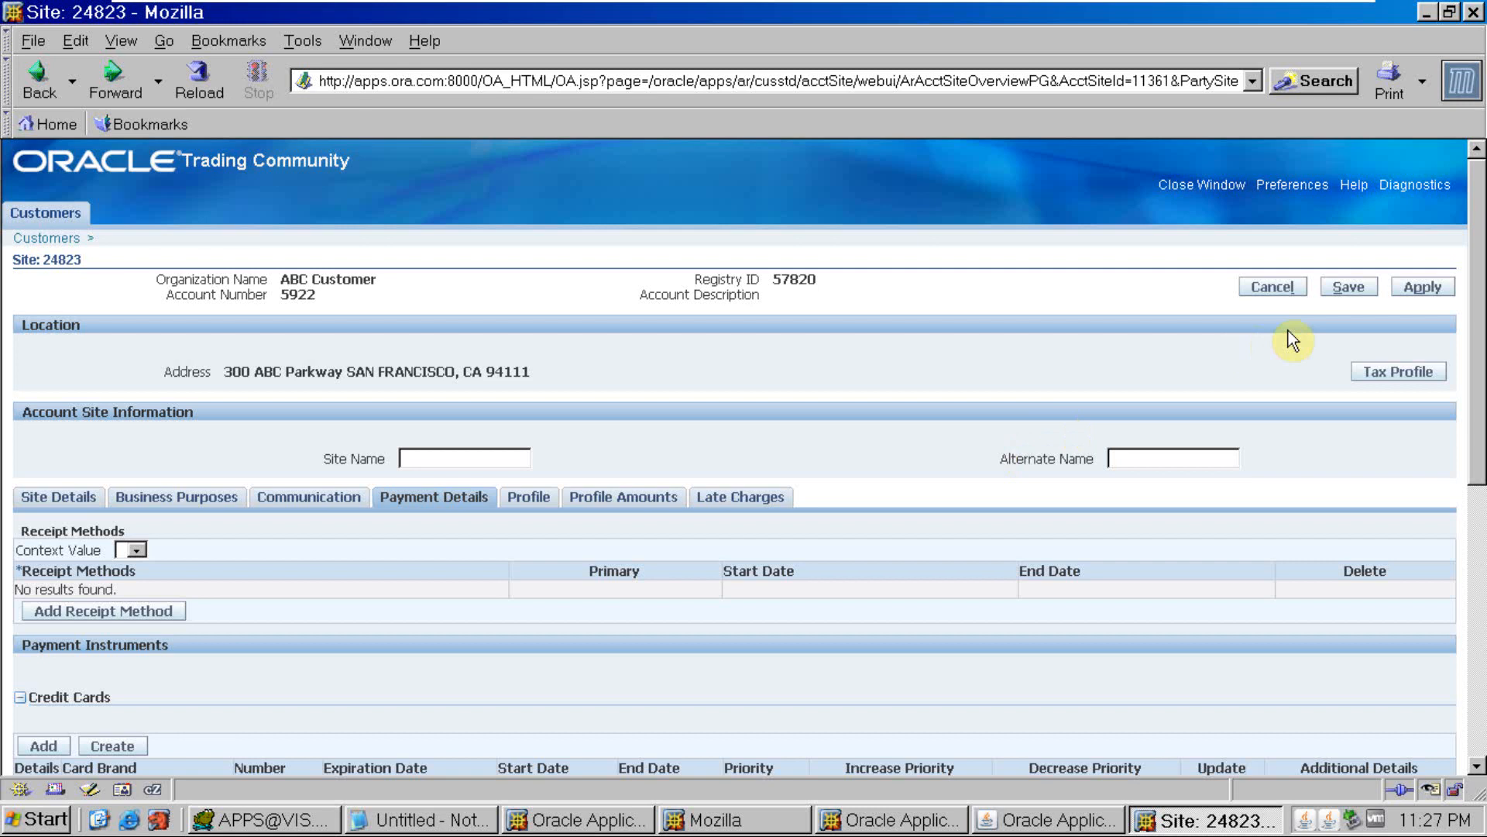
- Try to apply the account site record for ABC Customer, going back to the site page to retry
{"action": "left_click", "coordinate": [1422, 288]}
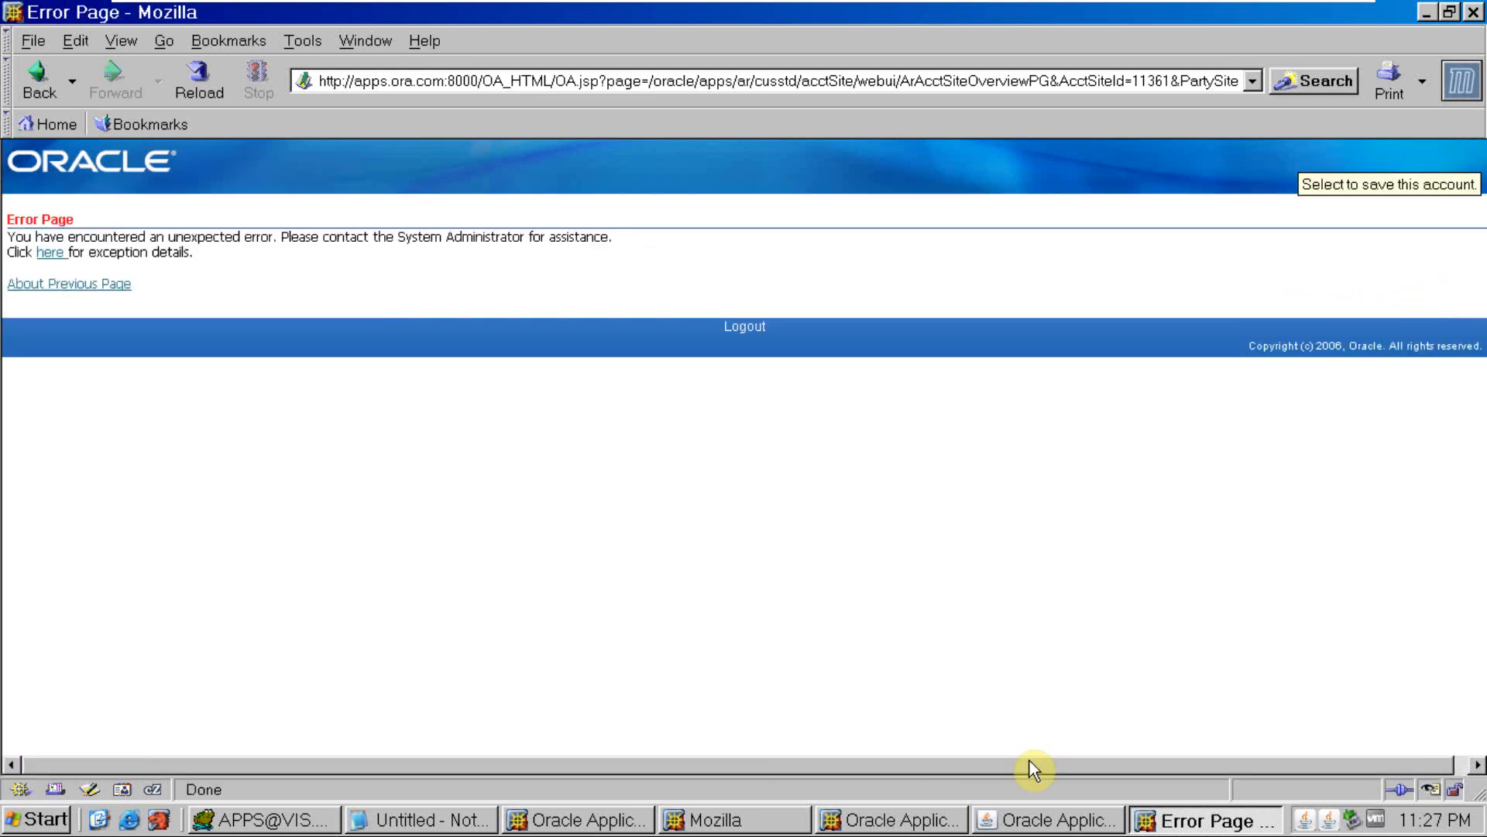
{"action": "left_click", "coordinate": [39, 78]}
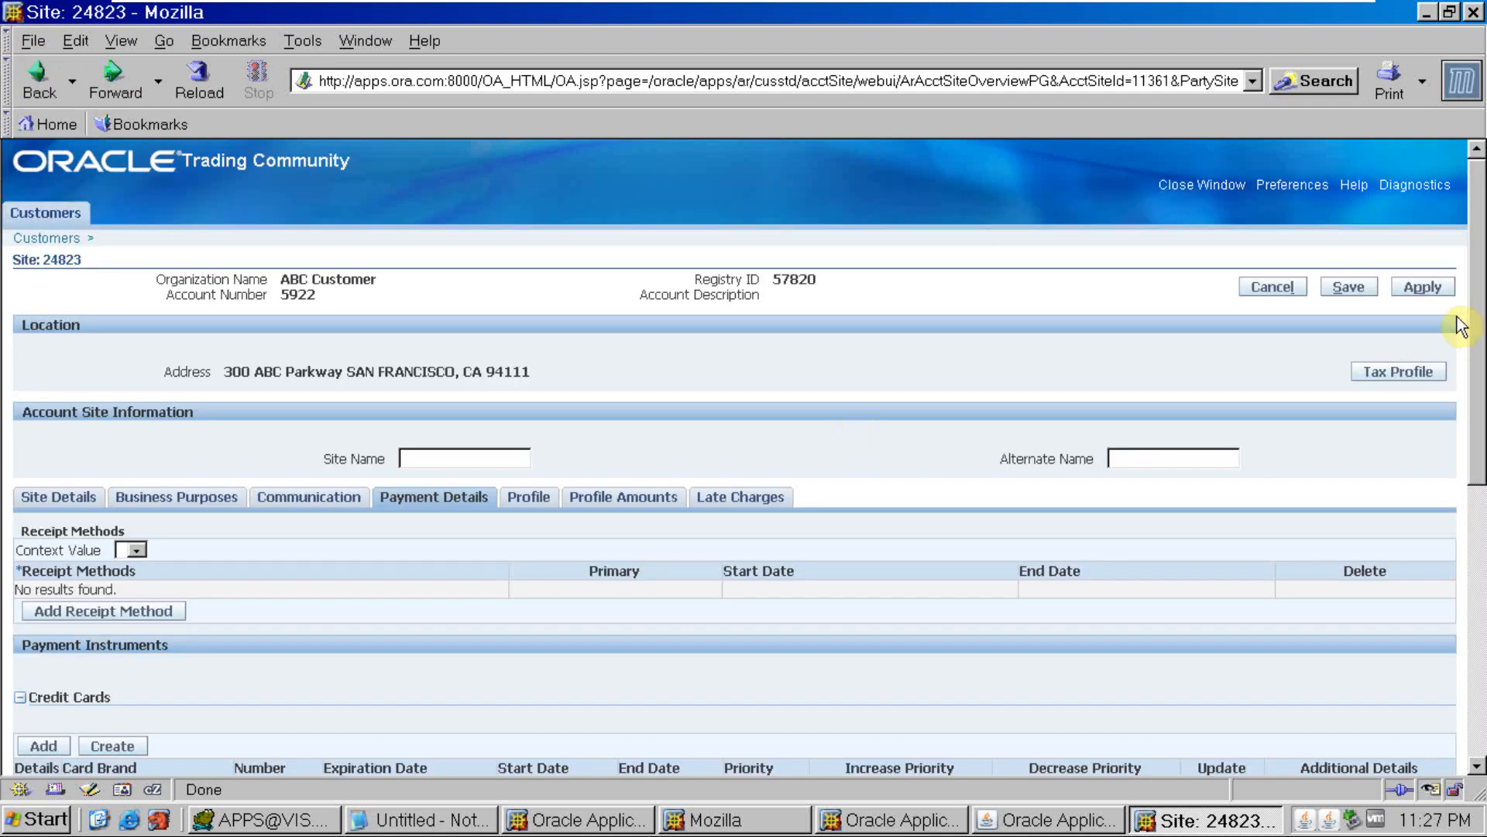
{"action": "left_click", "coordinate": [1422, 289]}
{"action": "double_click", "coordinate": [289, 298]}
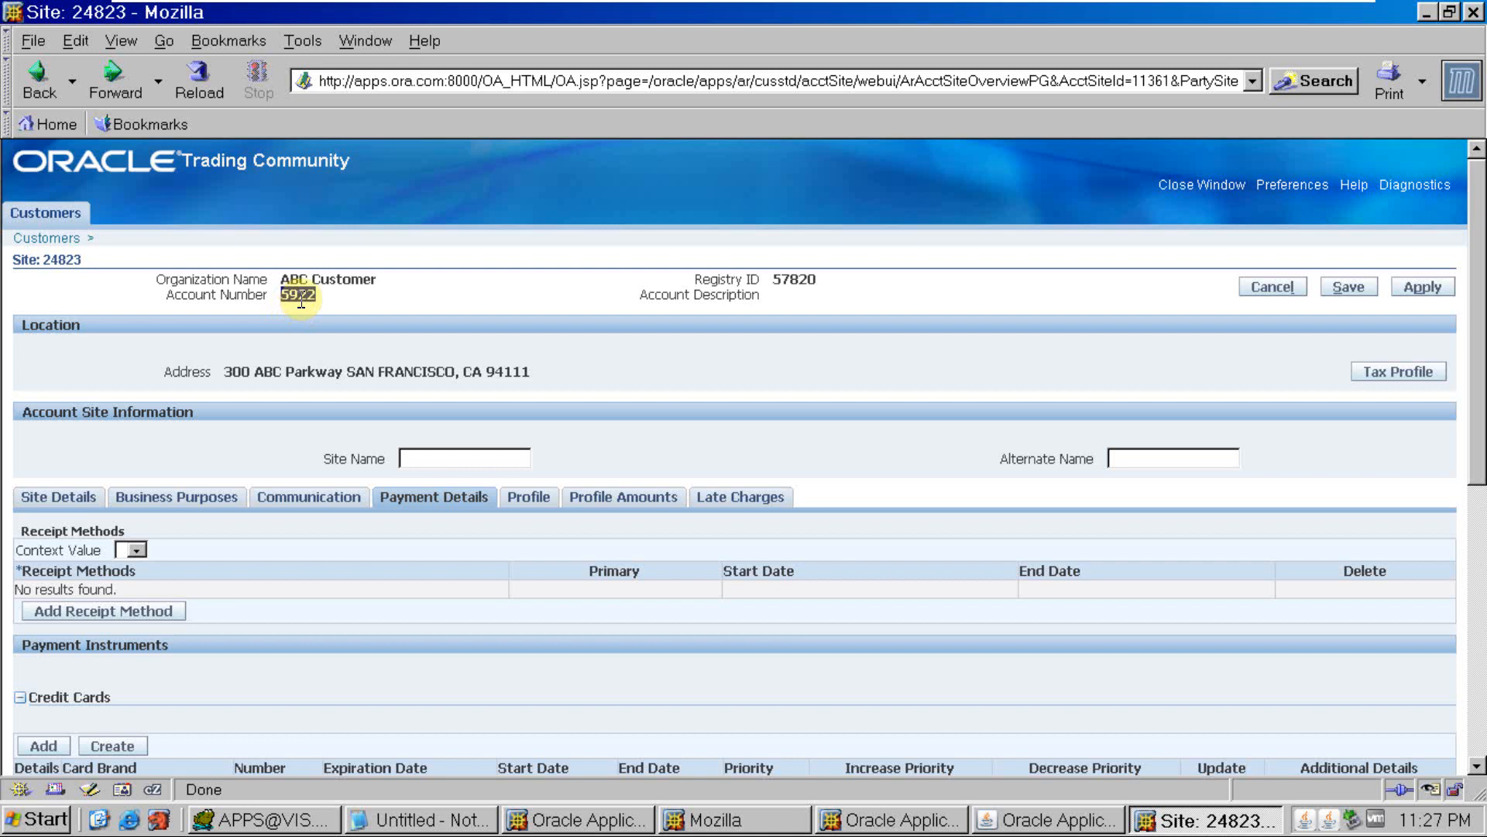
{"action": "left_click", "coordinate": [1098, 821]}
{"action": "double_click", "coordinate": [122, 448]}
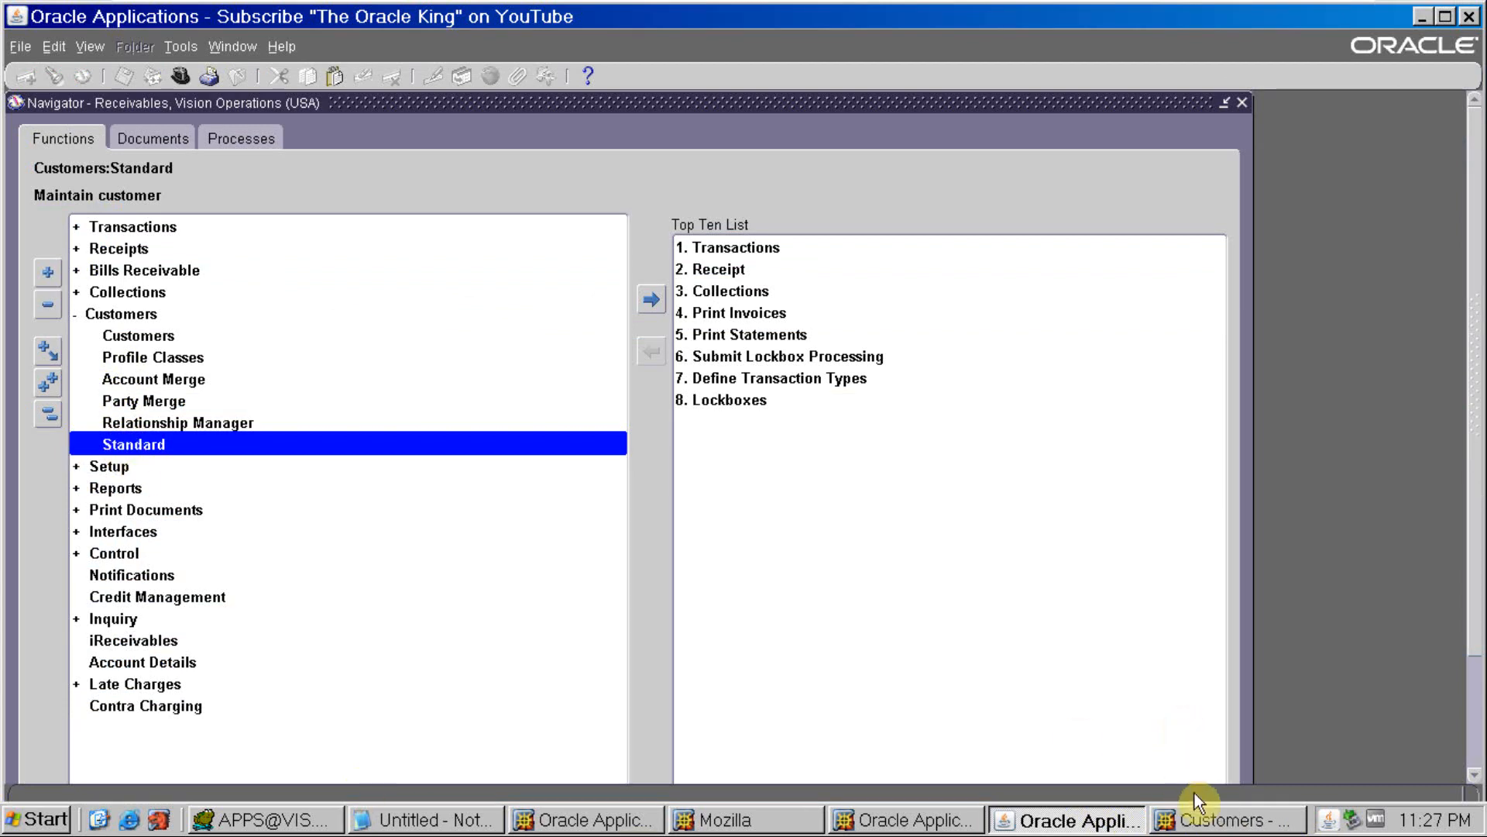
{"action": "left_click", "coordinate": [1200, 820]}
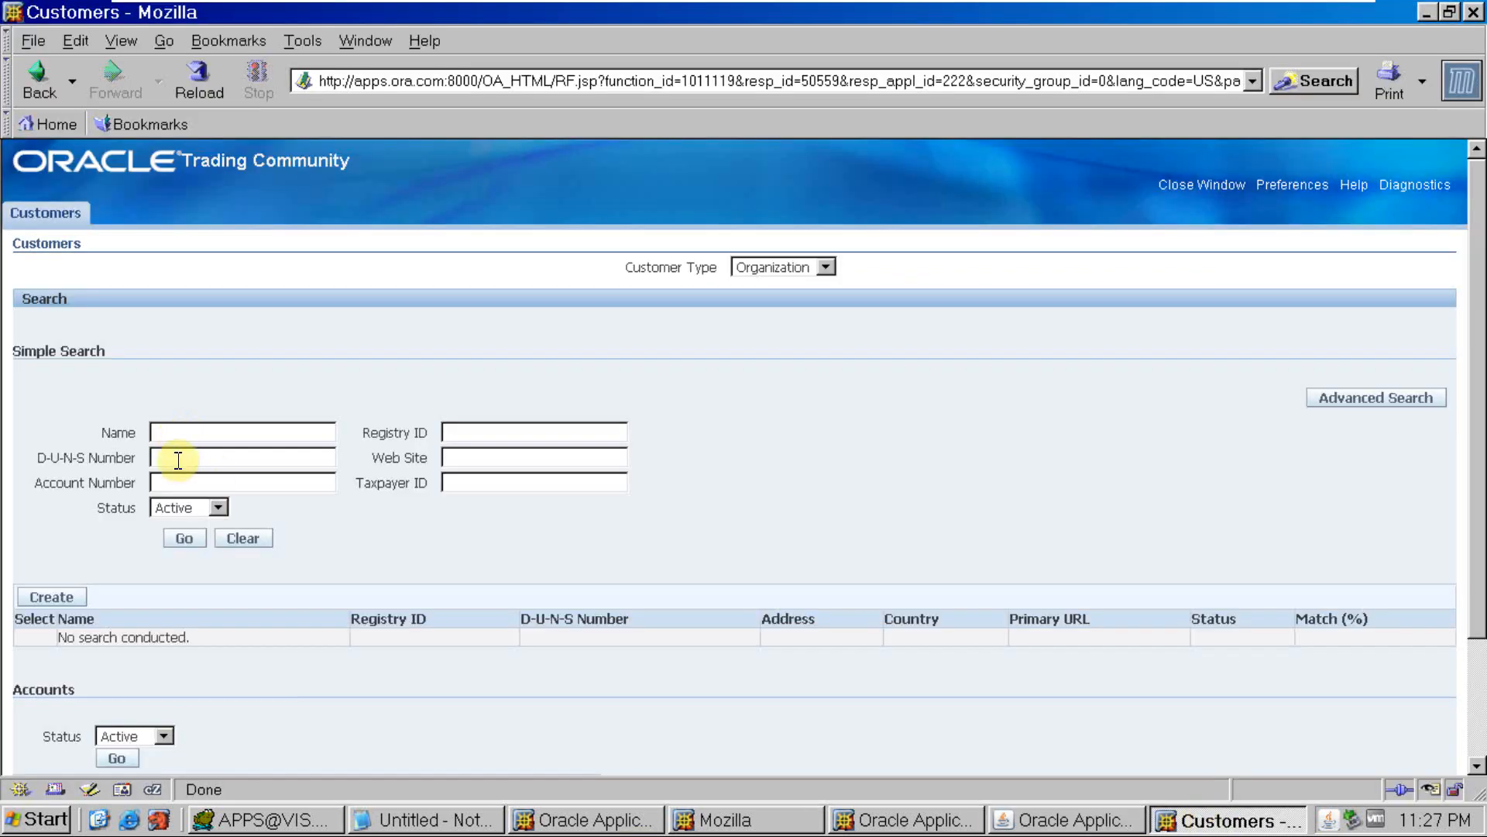
{"action": "left_click", "coordinate": [181, 484]}
{"action": "type", "text": "5922"}
{"action": "left_click", "coordinate": [191, 542]}
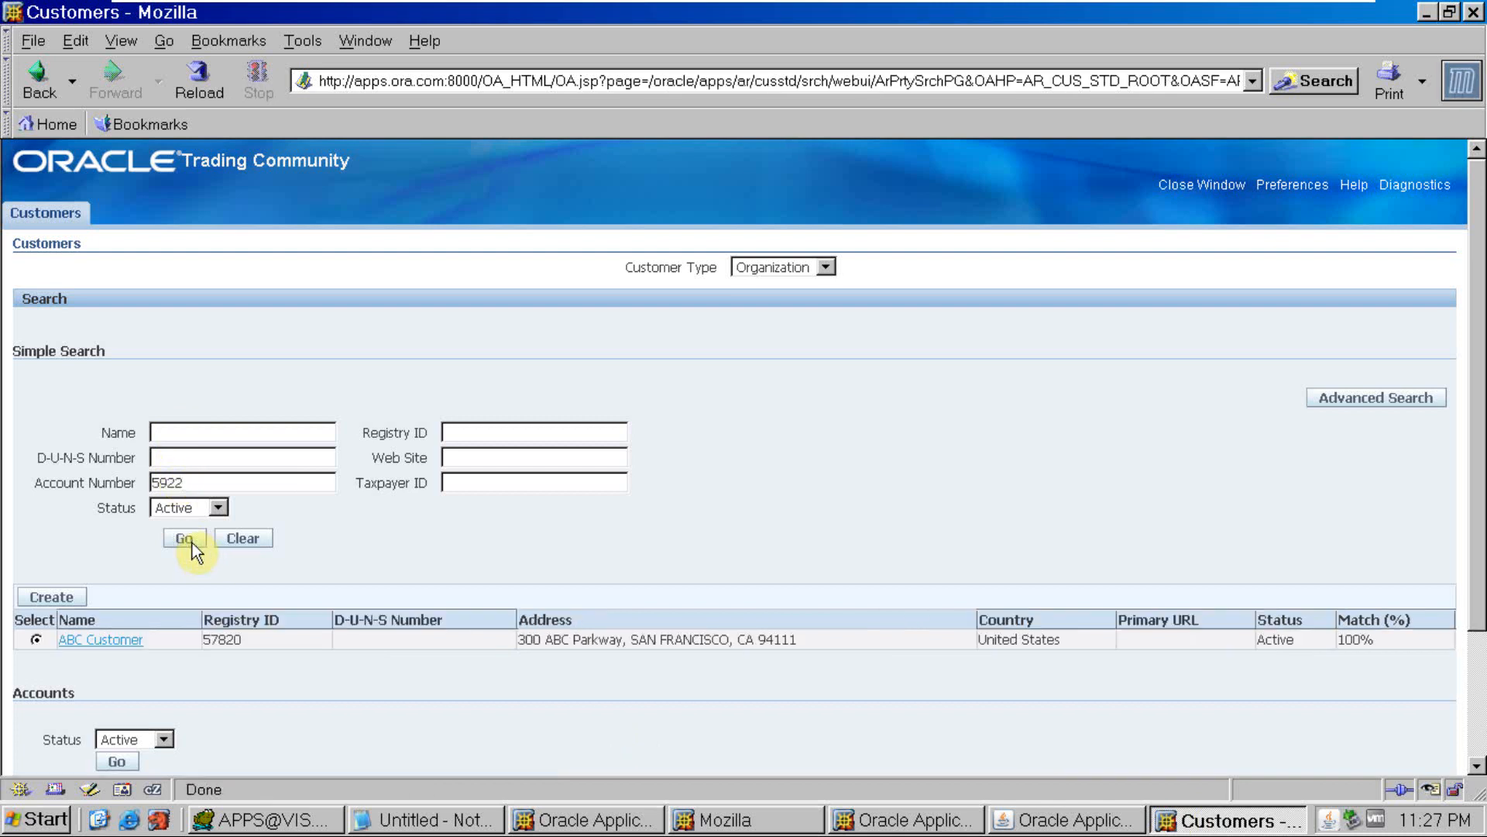
{"action": "left_click_drag", "start_coordinate": [1475, 410], "coordinate": [1434, 551]}
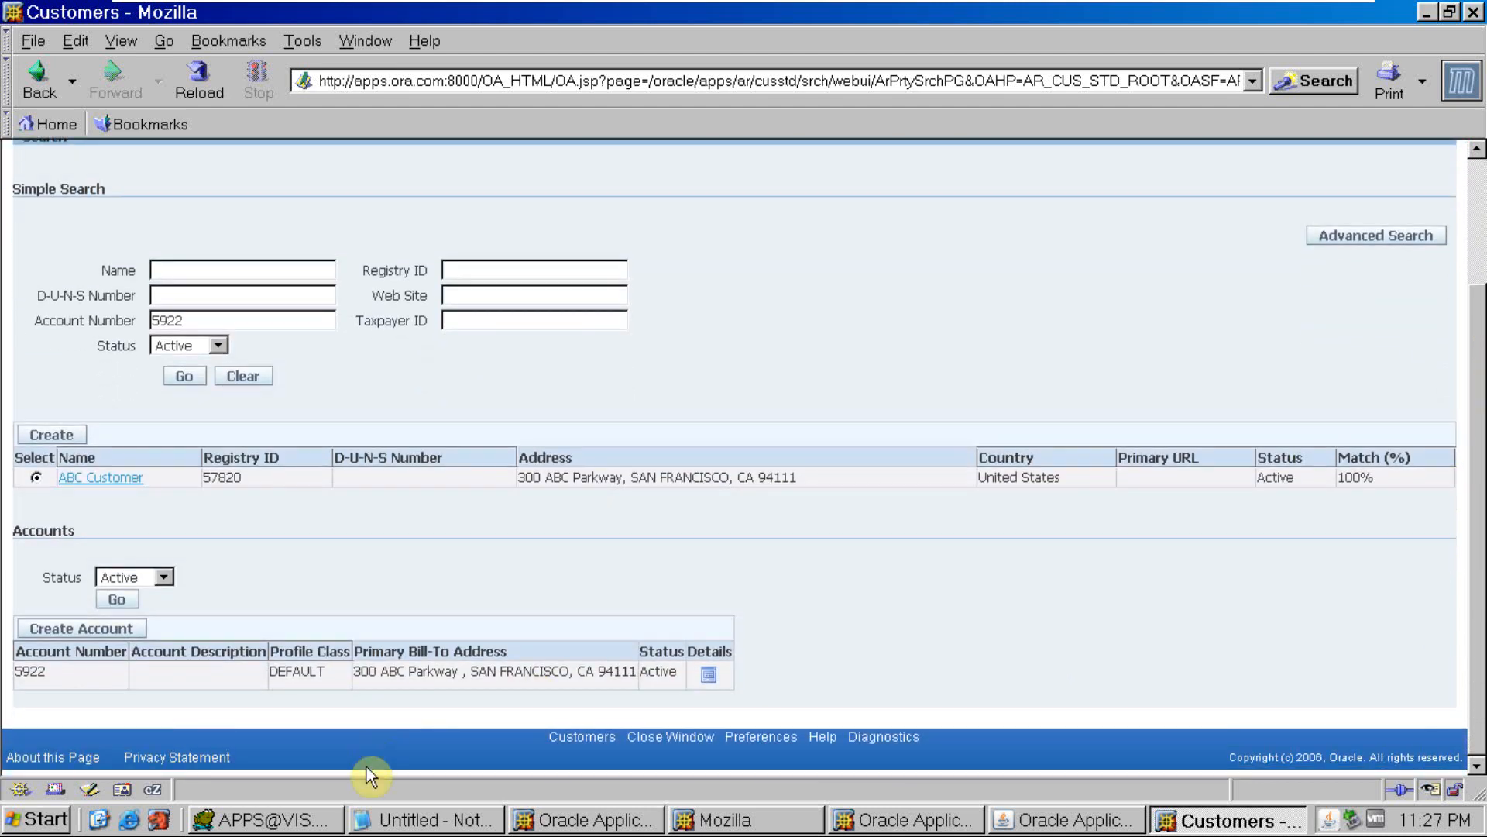
{"action": "left_click", "coordinate": [707, 680]}
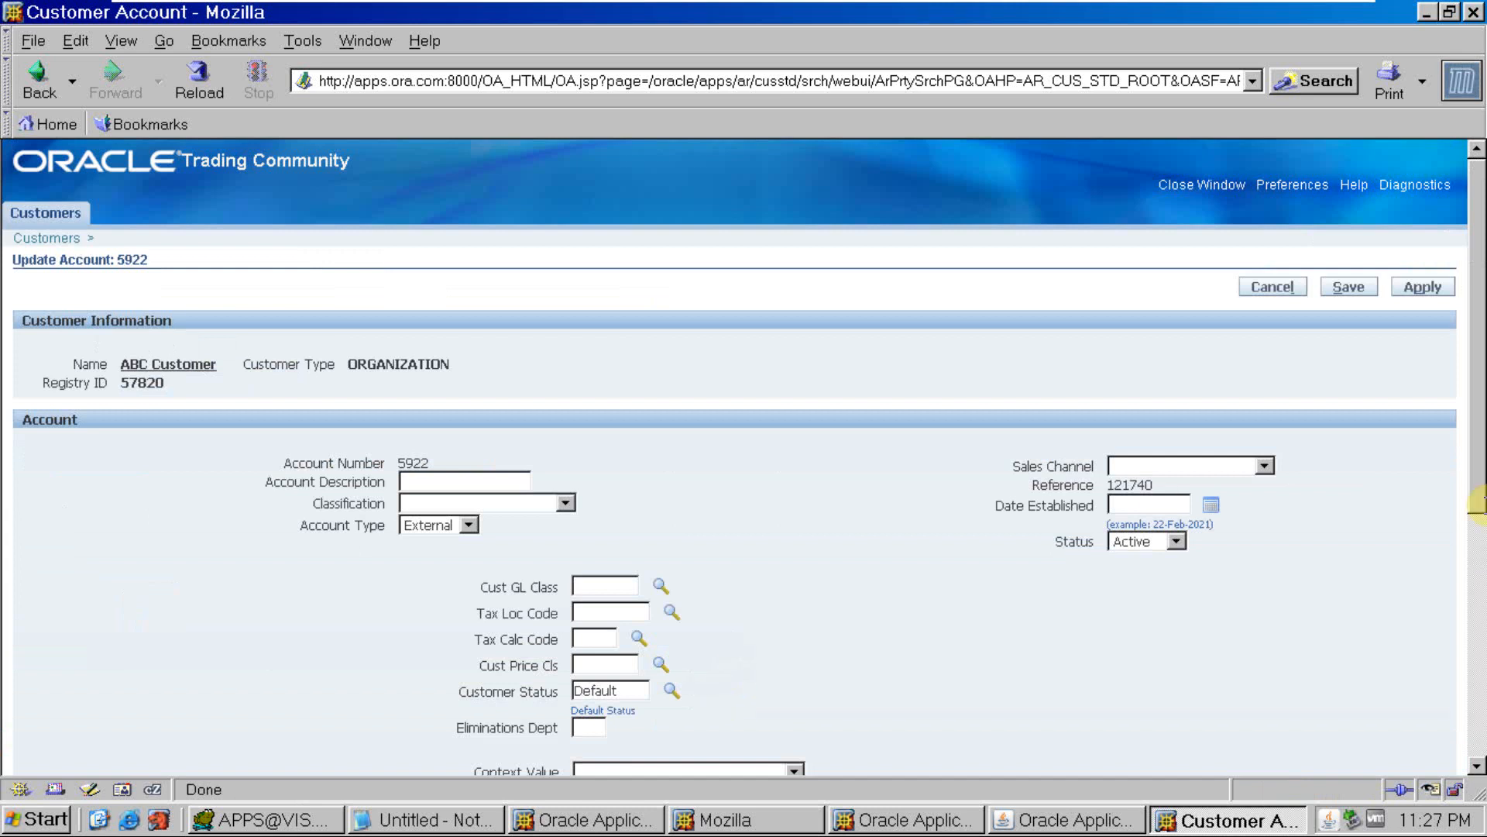
- Open the details of the account's San Francisco Bill To site and review its site address information
{"action": "left_click_drag", "start_coordinate": [1479, 410], "coordinate": [1456, 611]}
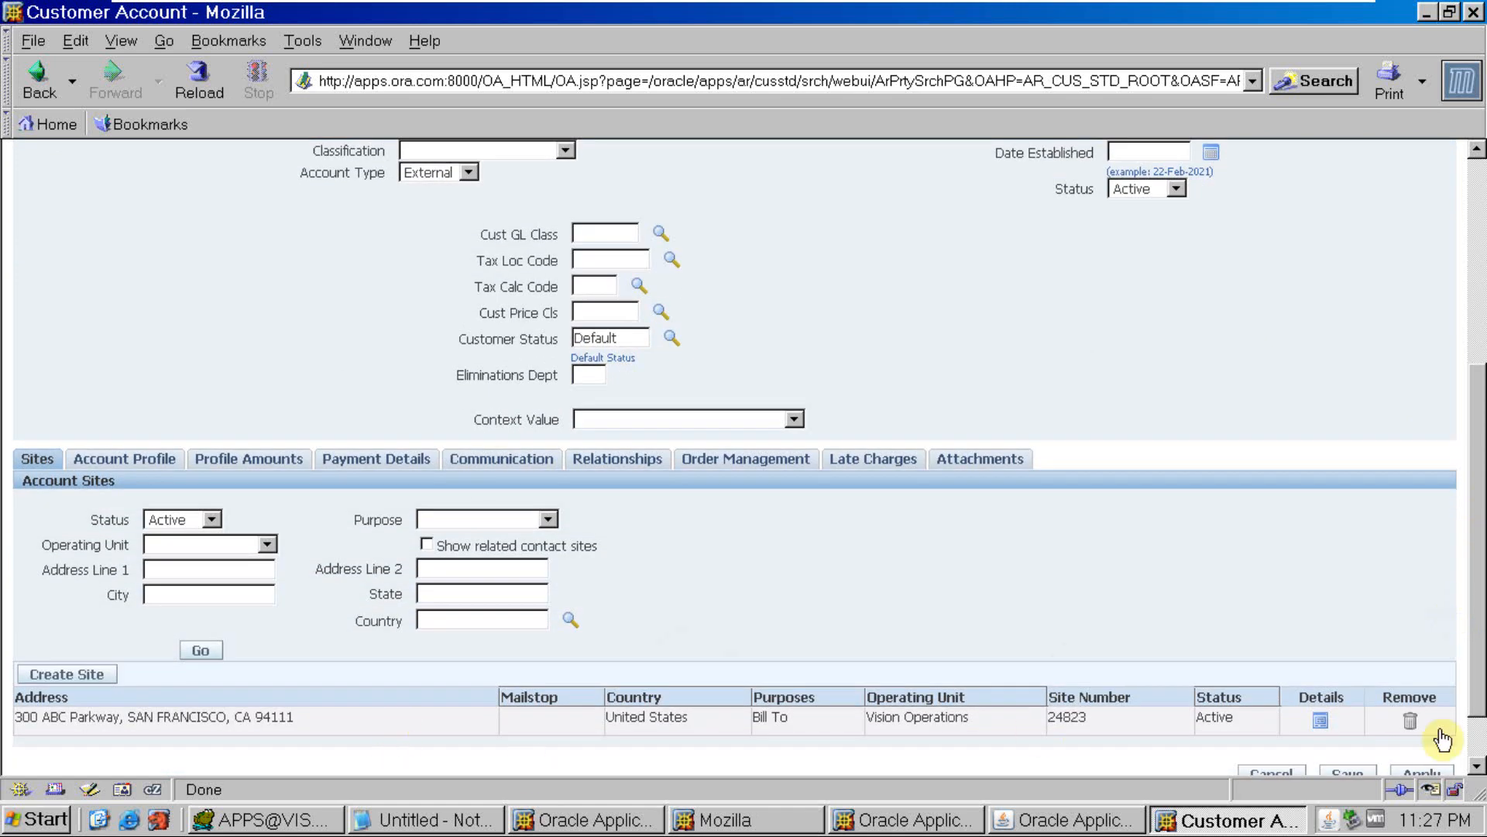
{"action": "left_click", "coordinate": [1321, 724]}
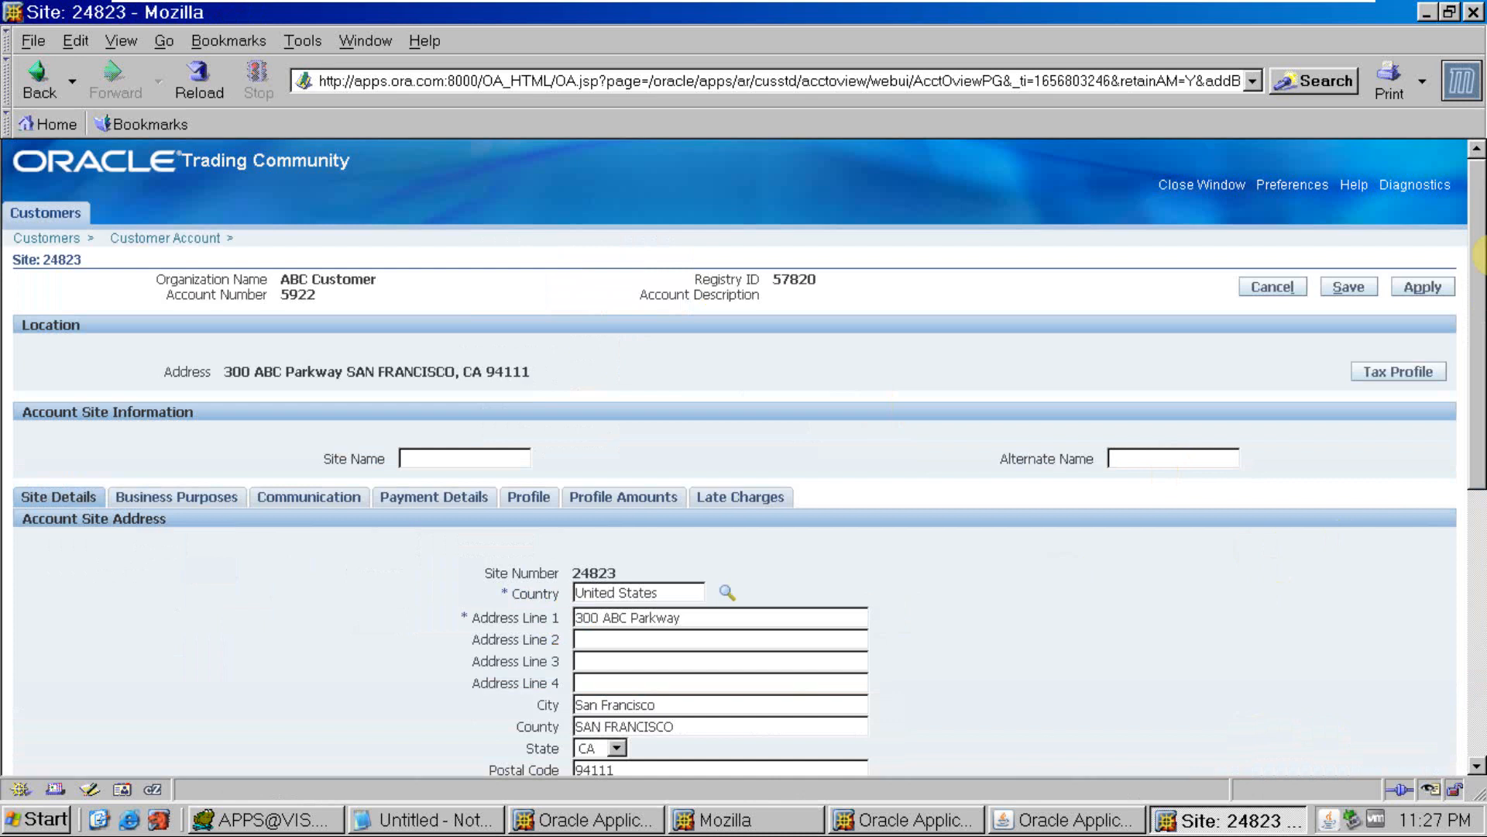
{"action": "scroll", "coordinate": [1417, 498], "scroll_direction": "down", "scroll_amount": 5}
{"action": "scroll", "coordinate": [1418, 498], "scroll_direction": "down", "scroll_amount": 4}
{"action": "scroll", "coordinate": [1471, 309], "scroll_direction": "up", "scroll_amount": 8}
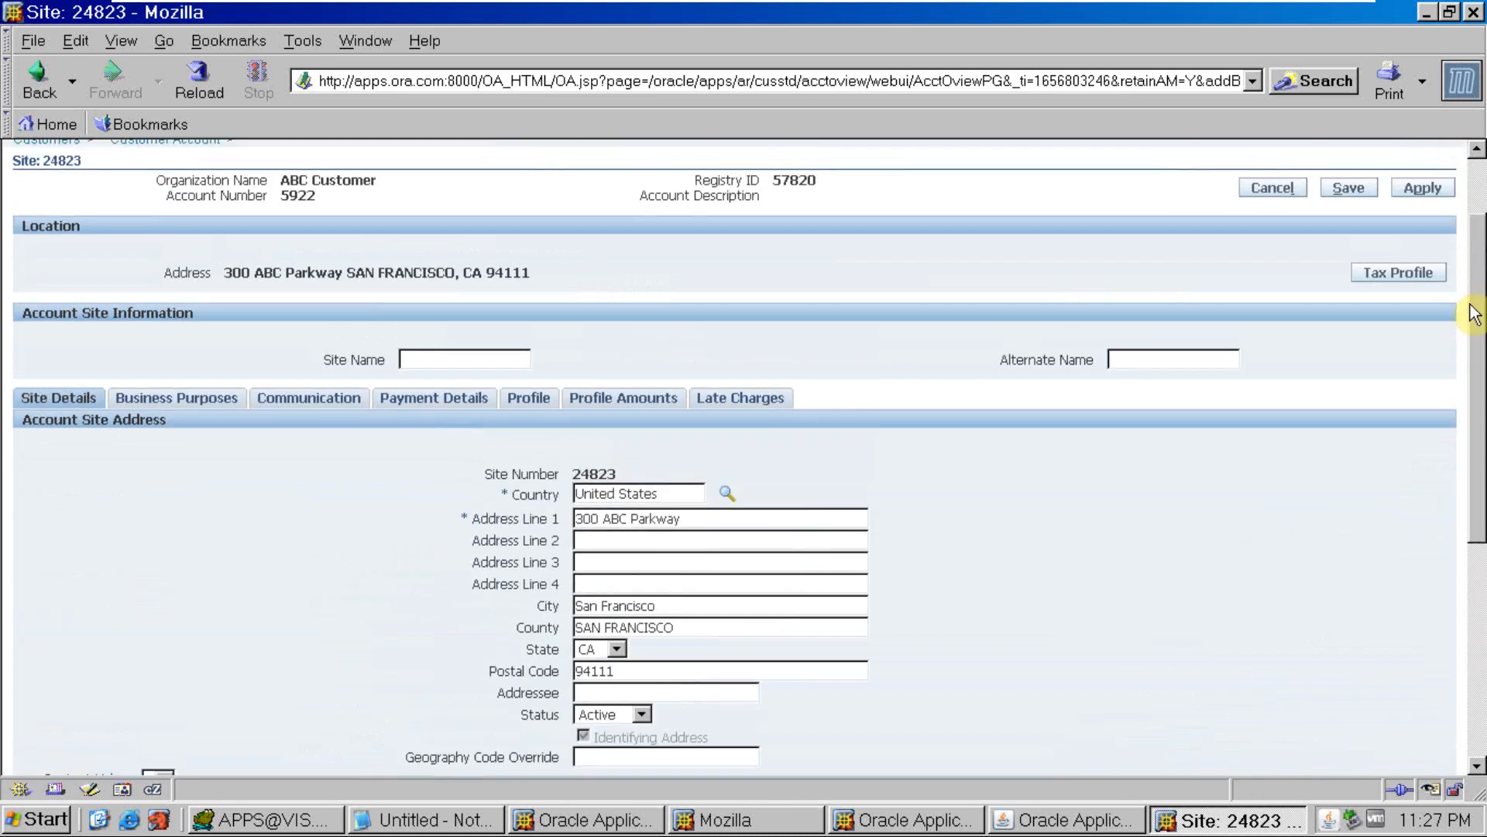